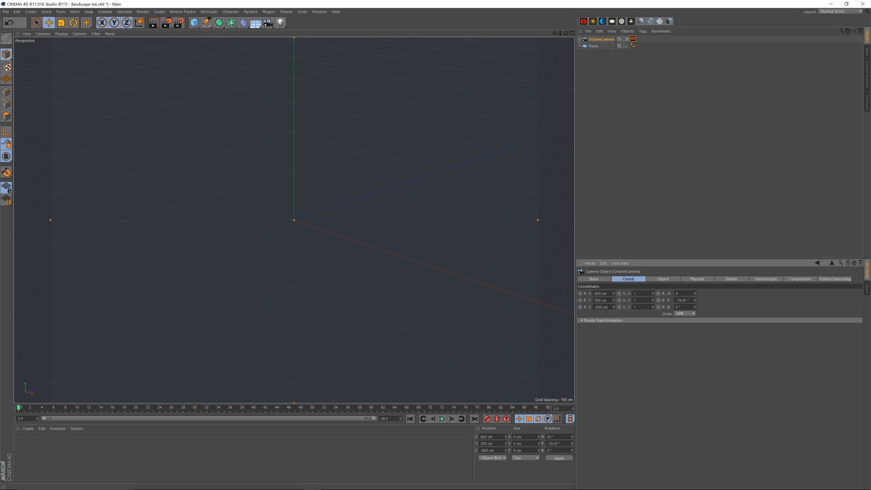
Step: Set the Octane camera's position to X 0, Y 235 and Z -3100 cm, with heading and pitch at 0°
{"action": "double_click", "coordinate": [600, 295]}
{"action": "type", "text": "0"}
{"action": "key", "text": "Tab"}
{"action": "type", "text": "0"}
{"action": "key", "text": "Return"}
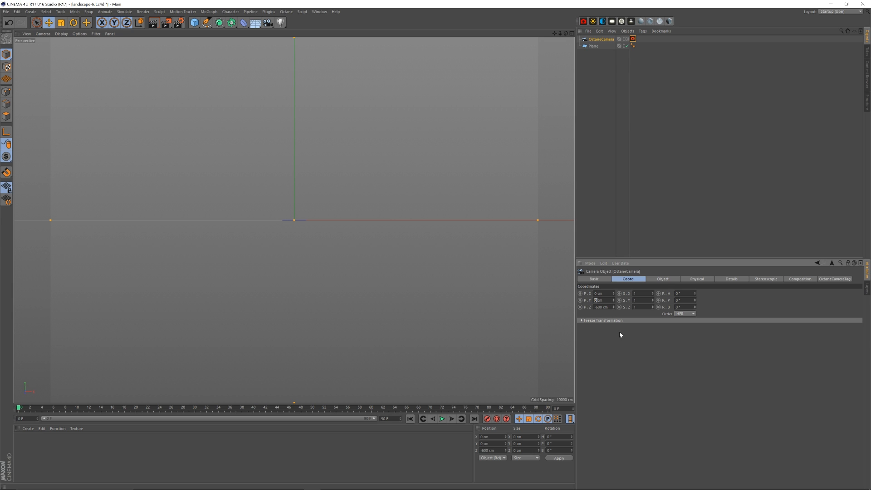
{"action": "type", "text": "235"}
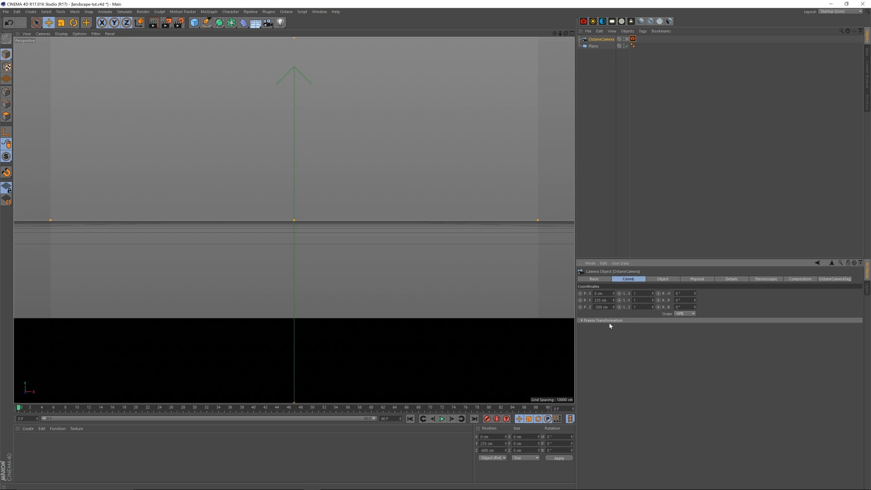
{"action": "key", "text": "Return"}
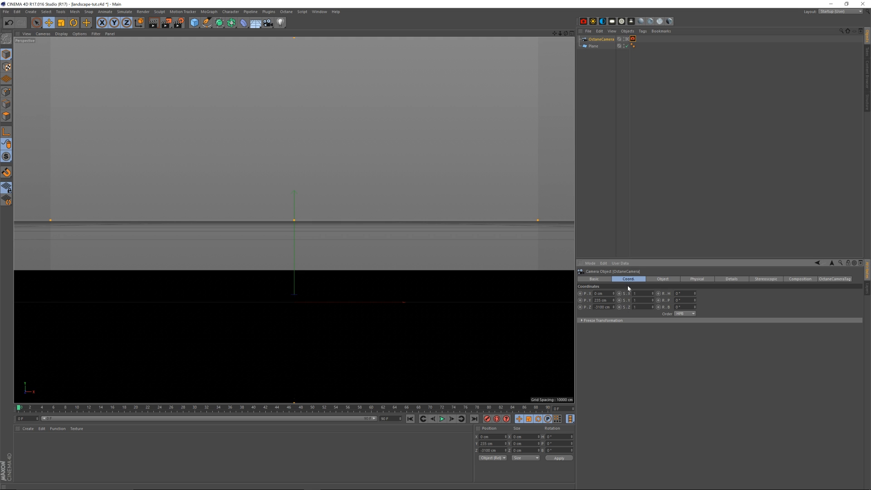
Step: Start a live render in the Octane Live Viewer, enlarge its window, and add an Octane daylight to the scene
{"action": "left_click", "coordinate": [287, 11]}
{"action": "left_click", "coordinate": [300, 28]}
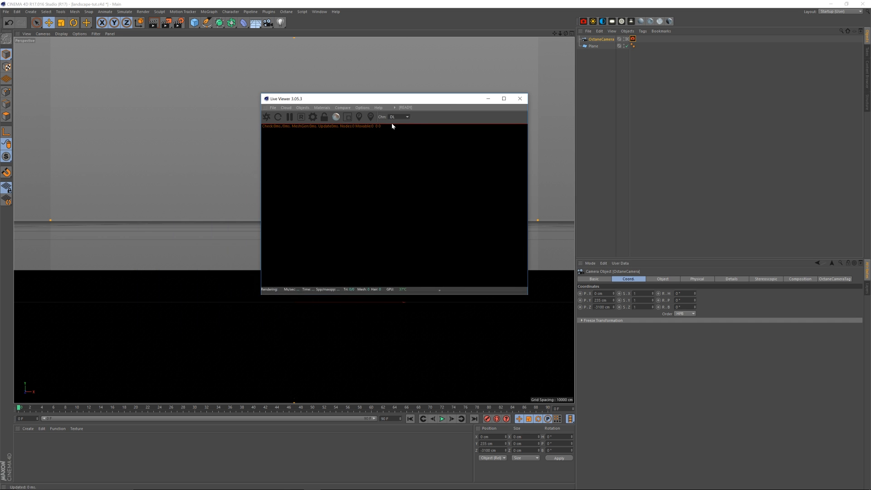
{"action": "left_click", "coordinate": [276, 117]}
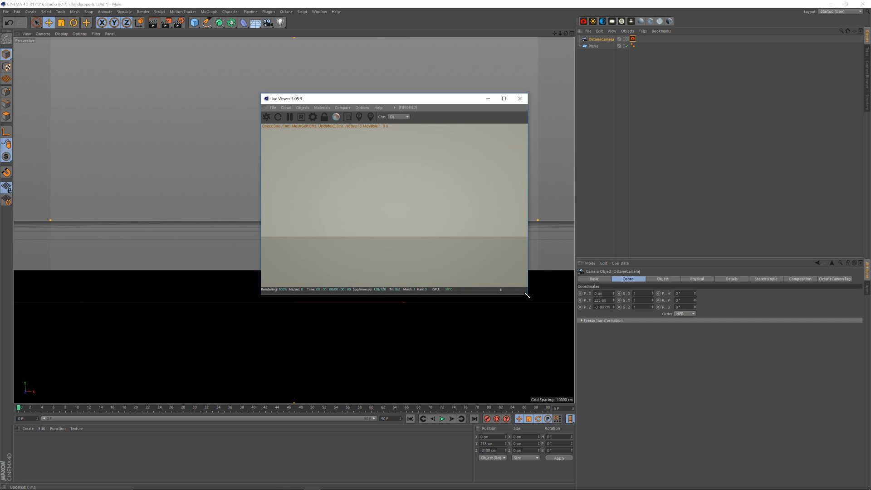
{"action": "left_click_drag", "start_coordinate": [526, 296], "coordinate": [518, 368]}
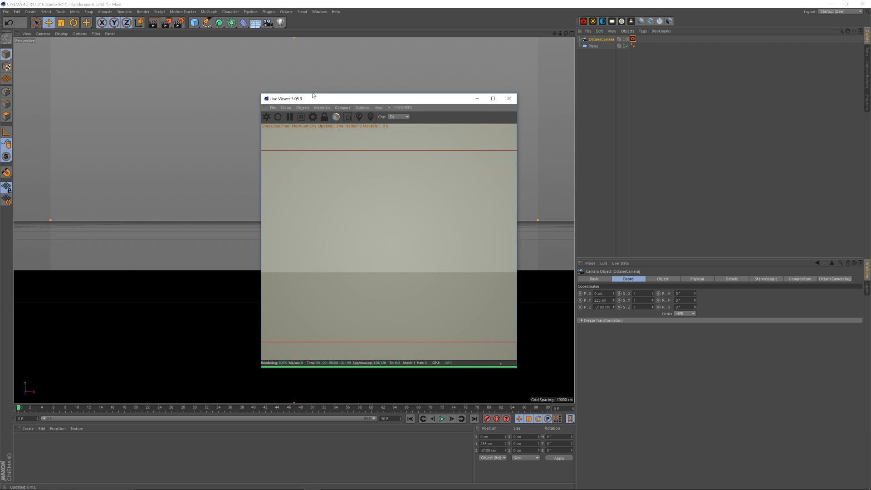
{"action": "left_click", "coordinate": [593, 21]}
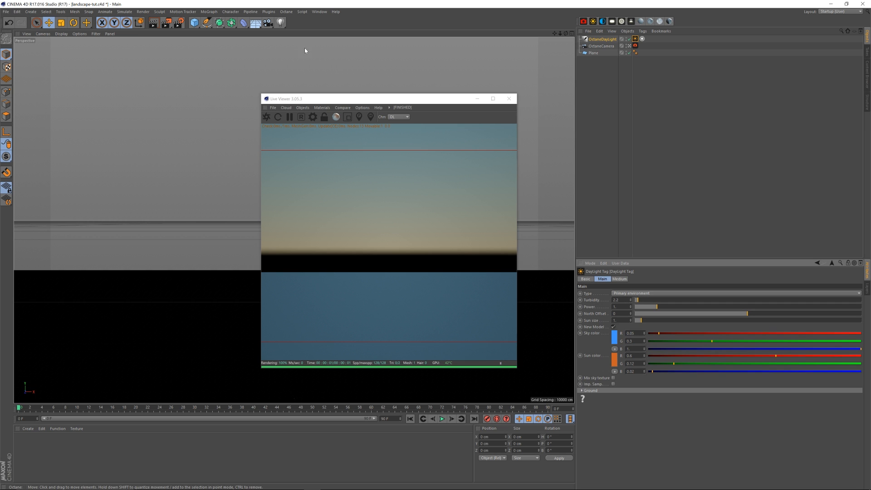
Step: Set the renderer to Octane Renderer and the output size to 1200 x 1200 pixels
{"action": "left_click", "coordinate": [179, 22]}
{"action": "left_click", "coordinate": [122, 88]}
{"action": "left_click", "coordinate": [137, 124]}
{"action": "left_click", "coordinate": [84, 101]}
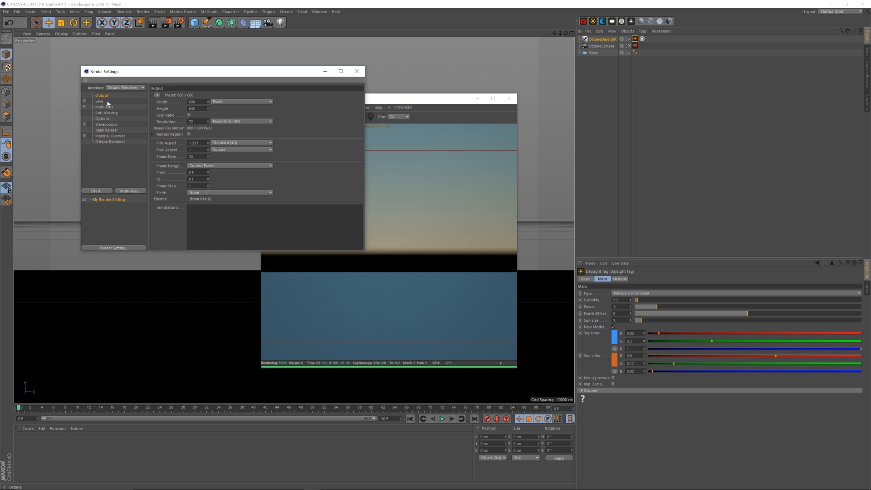
{"action": "double_click", "coordinate": [194, 102]}
{"action": "type", "text": "1200"}
{"action": "double_click", "coordinate": [196, 108]}
{"action": "type", "text": "1200"}
{"action": "left_click", "coordinate": [229, 114]}
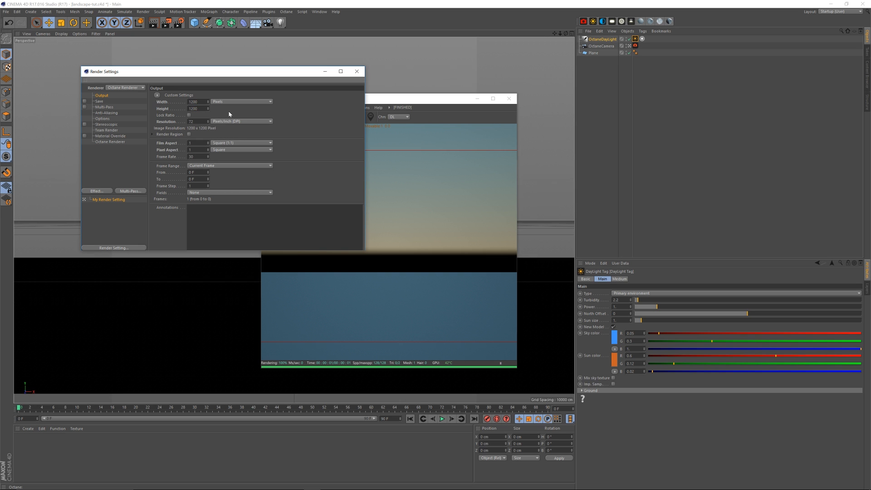
{"action": "left_click", "coordinate": [357, 71]}
Step: Fit the Live Viewer window to the square render and switch the Octane kernel to Pathtracing
{"action": "left_click_drag", "start_coordinate": [412, 99], "coordinate": [386, 68]}
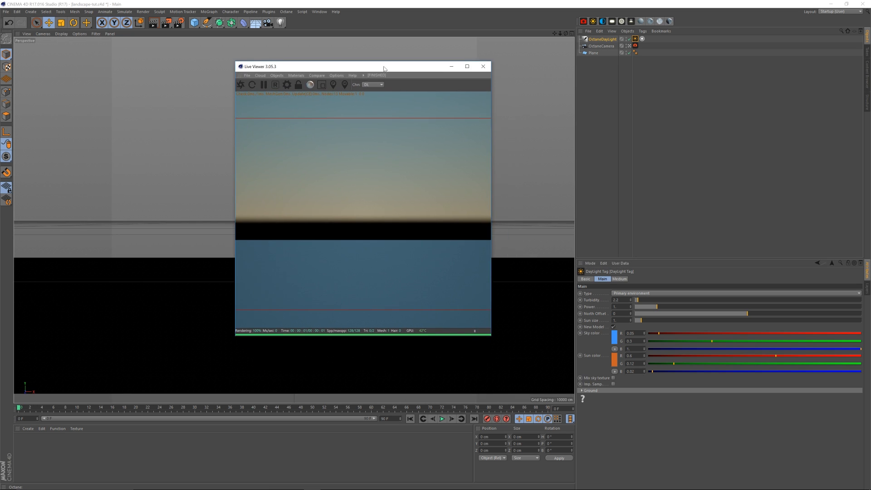
{"action": "left_click_drag", "start_coordinate": [493, 337], "coordinate": [491, 345]}
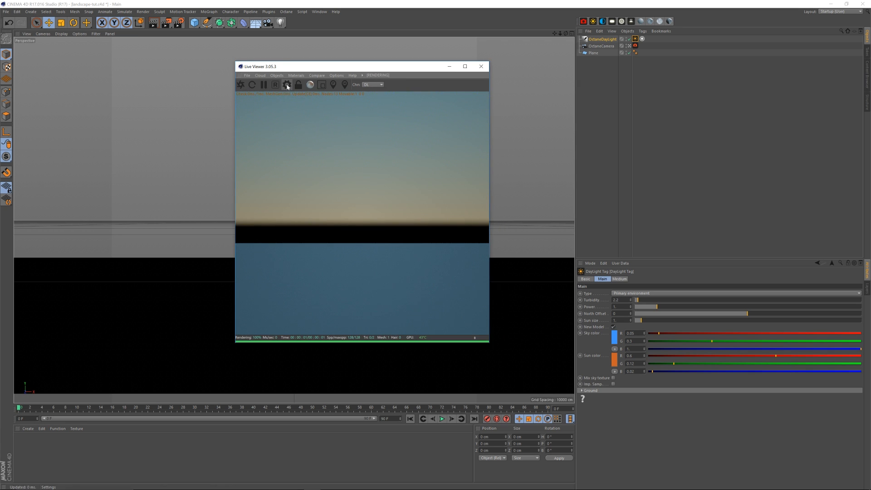
{"action": "left_click", "coordinate": [288, 86]}
{"action": "left_click", "coordinate": [23, 29]}
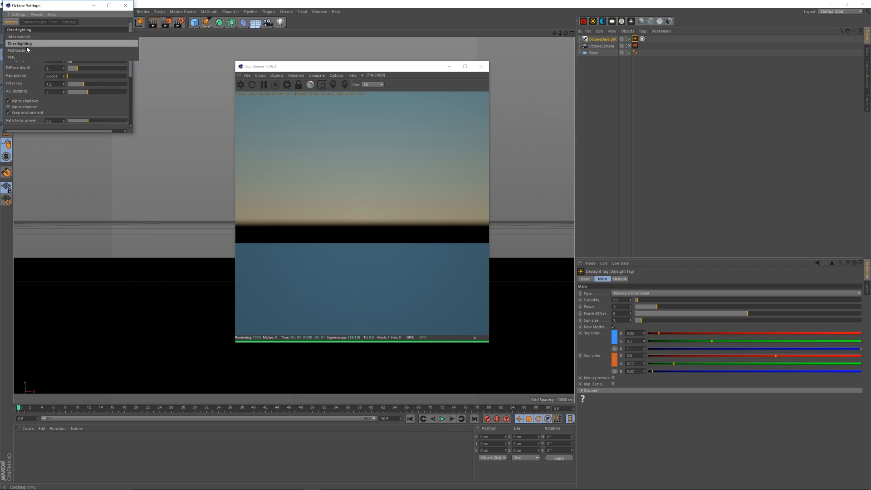
{"action": "left_click", "coordinate": [20, 51]}
Step: Set the Pathtracing kernel to 1000 max samples, diffuse depth 8, specular depth 8 and GI clamp 8
{"action": "double_click", "coordinate": [53, 38]}
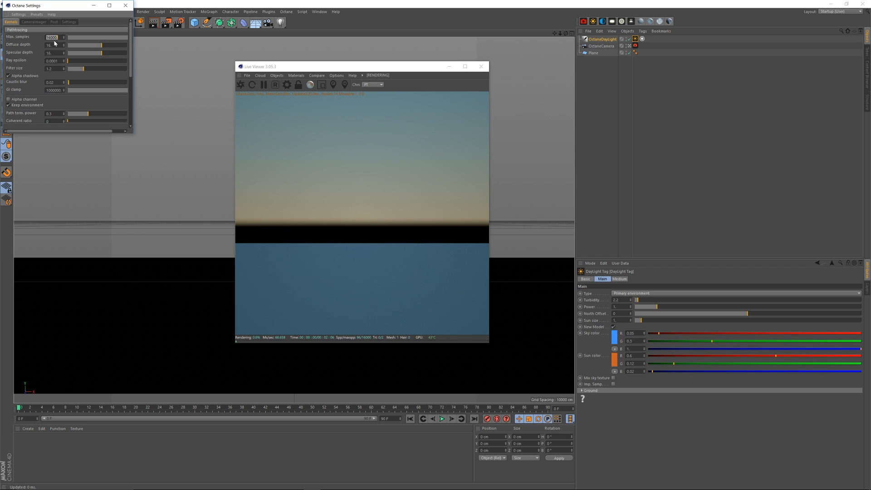
{"action": "type", "text": "1"}
{"action": "key", "text": "Tab"}
{"action": "type", "text": "8"}
{"action": "key", "text": "Tab"}
{"action": "type", "text": "8"}
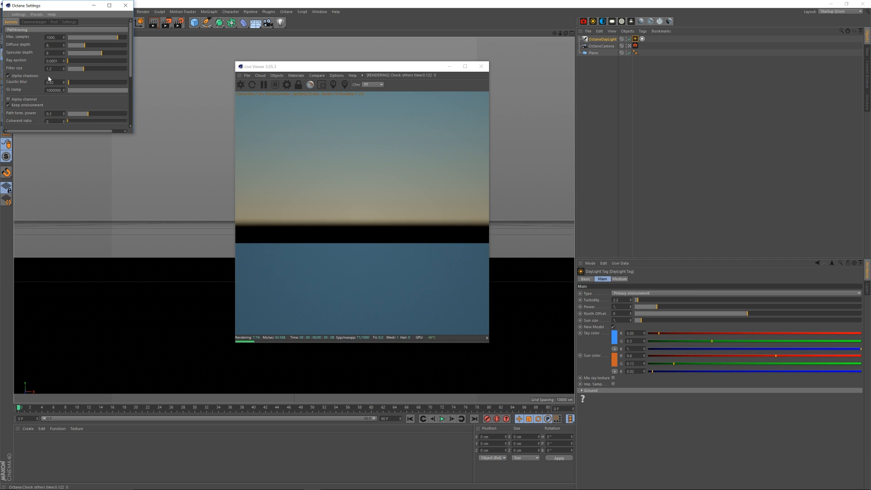
{"action": "double_click", "coordinate": [48, 90]}
{"action": "type", "text": "8"}
{"action": "key", "text": "Return"}
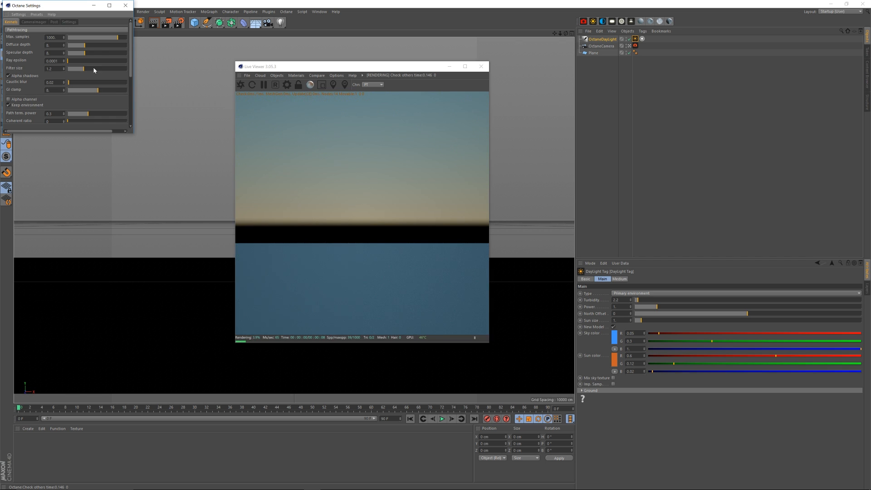
{"action": "left_click", "coordinate": [126, 6]}
Step: Reposition and slightly enlarge the Live Viewer window over the perspective view
{"action": "left_click_drag", "start_coordinate": [325, 70], "coordinate": [330, 54]}
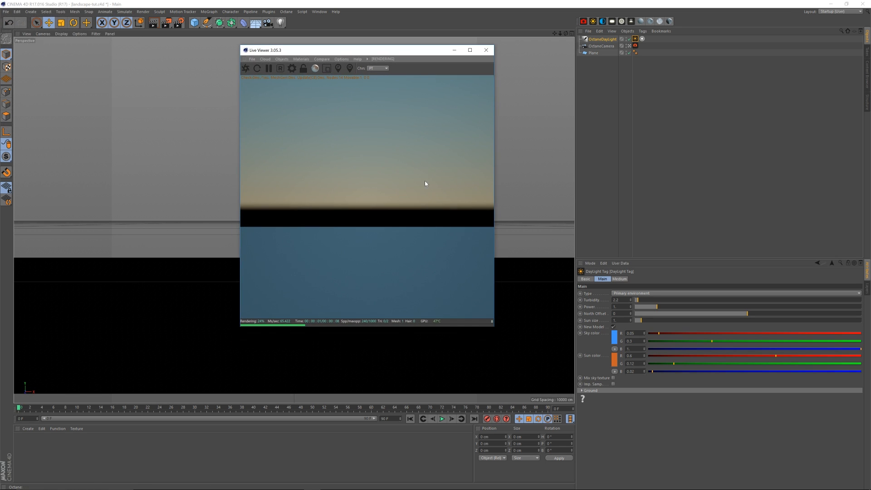
{"action": "left_click_drag", "start_coordinate": [494, 328], "coordinate": [500, 354]}
{"action": "left_click_drag", "start_coordinate": [405, 56], "coordinate": [434, 51]}
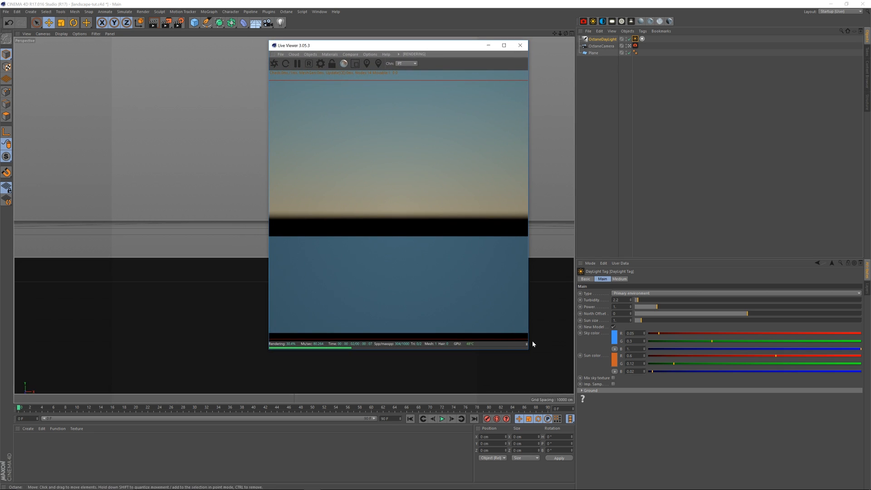
Step: Rotate the Octane daylight to a heading of 90° and a pitch of -20°
{"action": "left_click", "coordinate": [601, 39]}
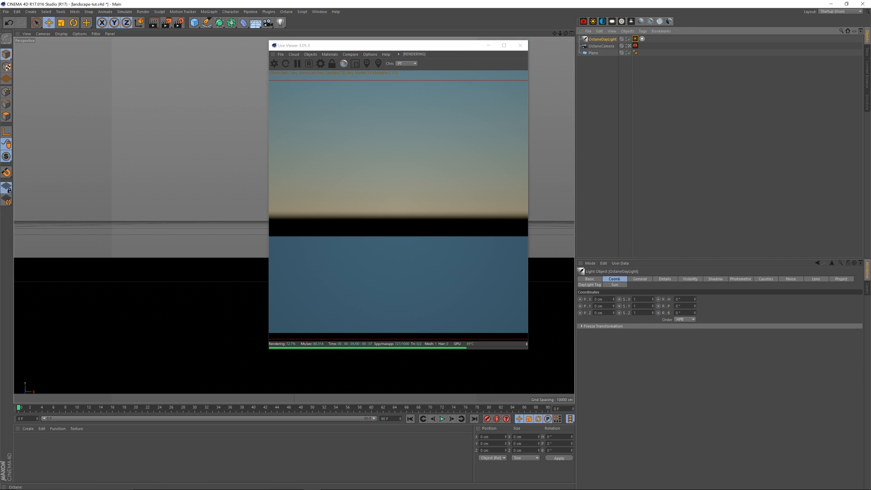
{"action": "double_click", "coordinate": [678, 299]}
{"action": "type", "text": "90"}
{"action": "key", "text": "Return"}
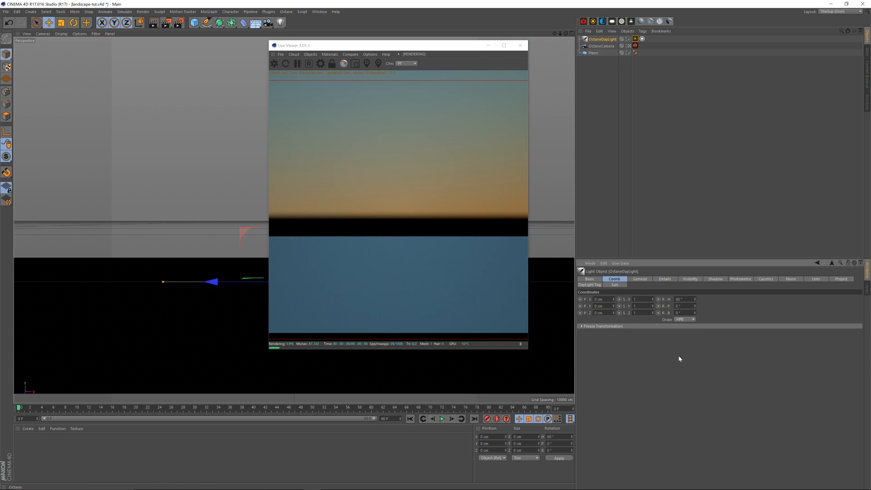
{"action": "mouse_move", "coordinate": [694, 299]}
{"action": "left_mouse_down"}
{"action": "mouse_move", "coordinate": [694, 273]}
{"action": "mouse_move", "coordinate": [699, 301]}
{"action": "left_mouse_up"}
{"action": "type", "text": "90"}
{"action": "key", "text": "Return"}
{"action": "left_click_drag", "start_coordinate": [696, 306], "coordinate": [665, 314]}
{"action": "type", "text": "-20"}
{"action": "key", "text": "Return"}
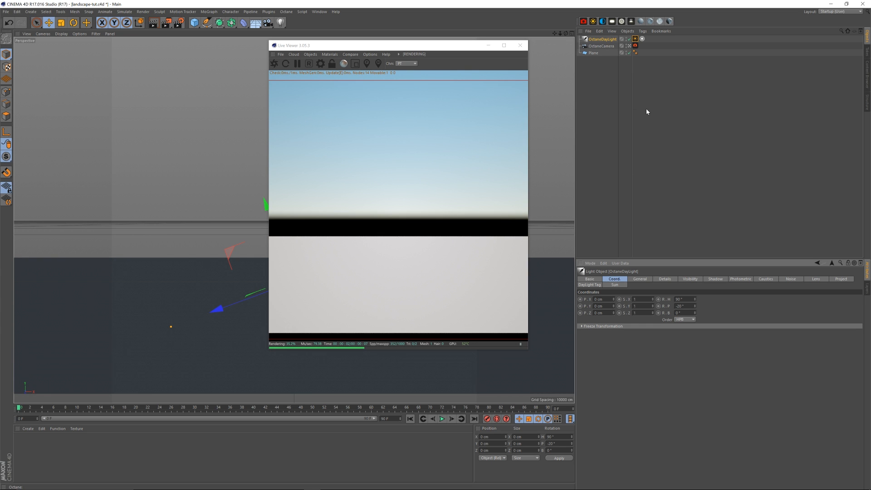
Step: Add a sphere to the scene and turn off its Render Perfect option
{"action": "left_click_drag", "start_coordinate": [445, 46], "coordinate": [428, 41]}
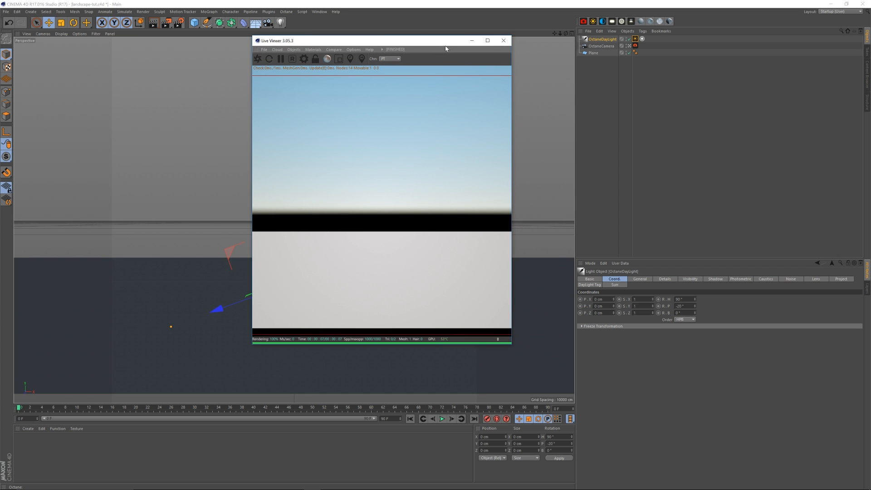
{"action": "left_click_drag", "start_coordinate": [397, 42], "coordinate": [414, 49]}
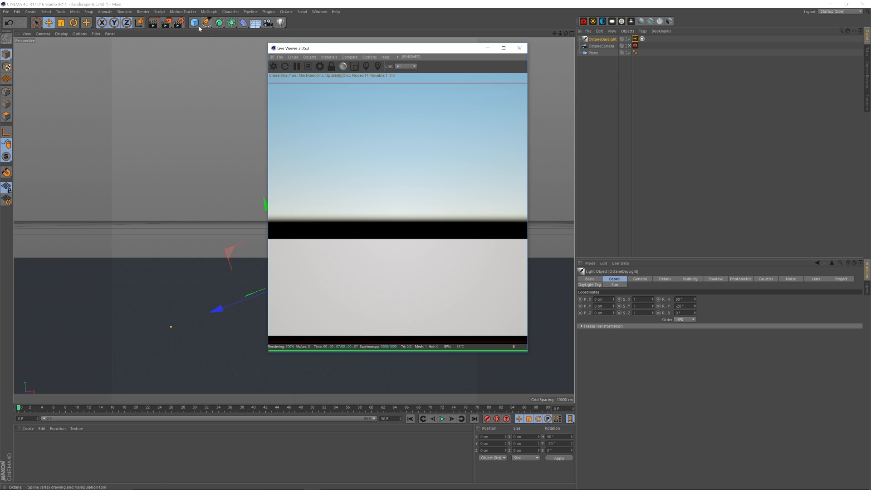
{"action": "left_click", "coordinate": [195, 24]}
{"action": "left_click", "coordinate": [327, 44]}
{"action": "left_click_drag", "start_coordinate": [438, 51], "coordinate": [410, 51]}
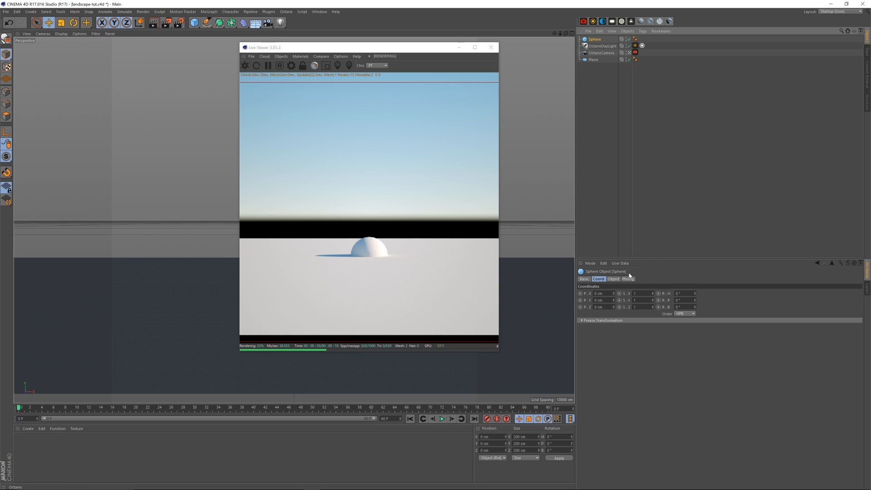
{"action": "left_click", "coordinate": [614, 279]}
{"action": "left_click", "coordinate": [613, 314]}
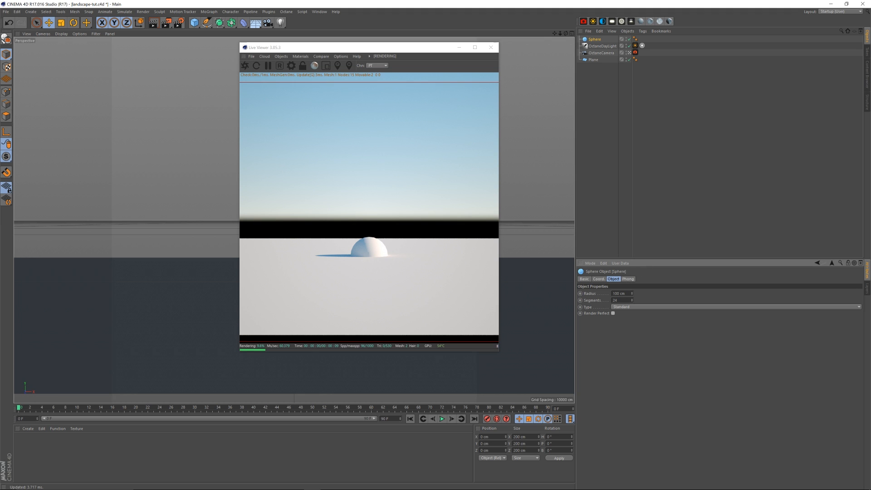
Step: Set the sphere's radius to 25 cm and its segments to 48
{"action": "left_click_drag", "start_coordinate": [620, 294], "coordinate": [593, 305]}
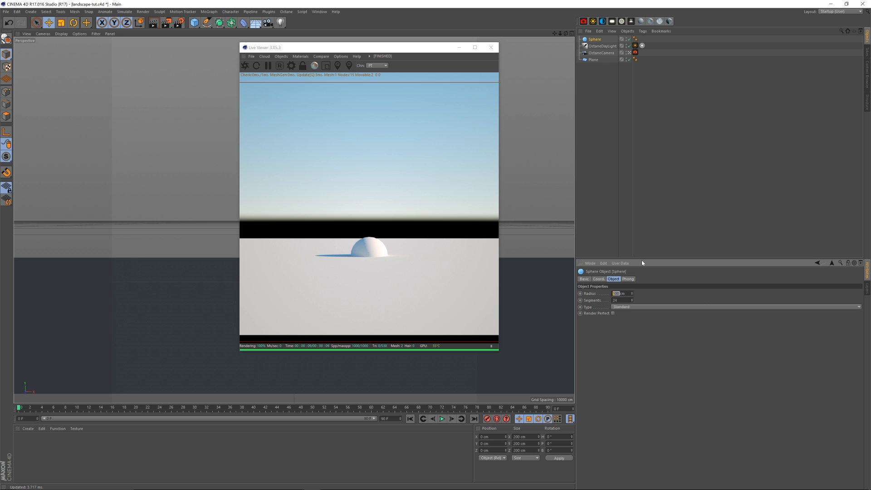
{"action": "type", "text": "25"}
{"action": "key", "text": "Return"}
{"action": "key", "text": "Tab"}
{"action": "type", "text": "48"}
{"action": "key", "text": "Return"}
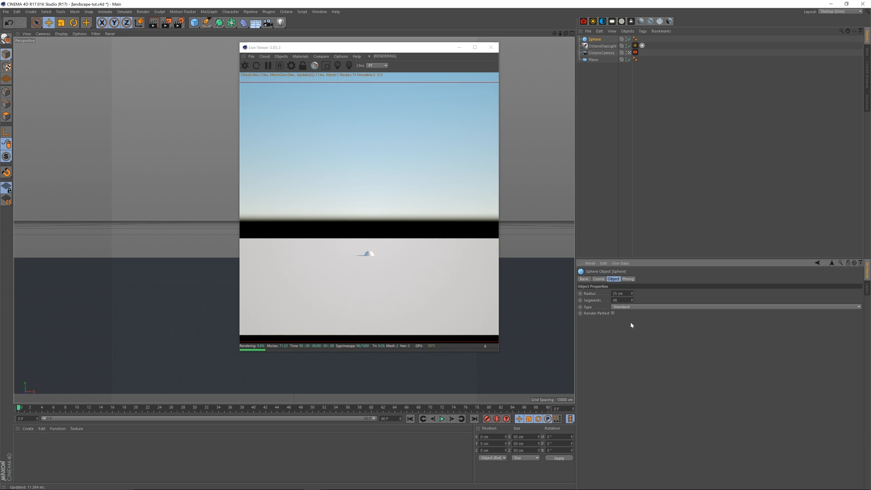
Step: Add a second sphere with a 160 cm radius, 80 segments and Render Perfect turned off
{"action": "left_click", "coordinate": [194, 22]}
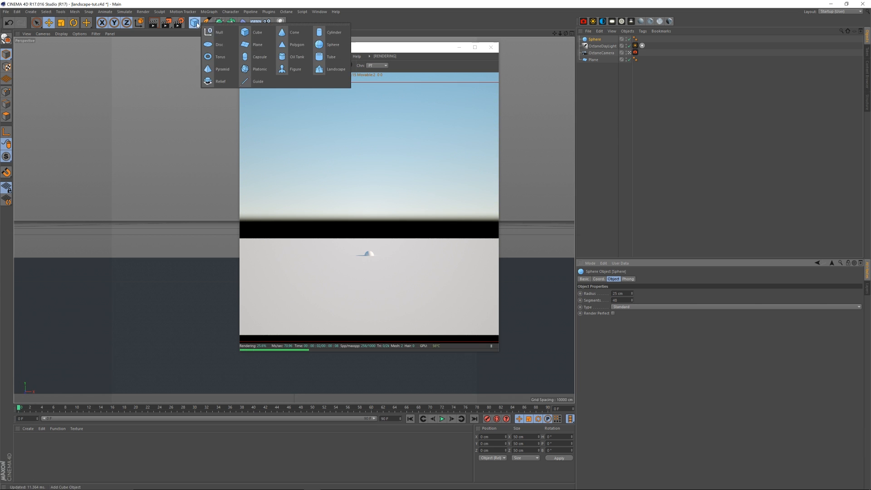
{"action": "left_click", "coordinate": [323, 40]}
{"action": "left_click_drag", "start_coordinate": [619, 293], "coordinate": [594, 318]}
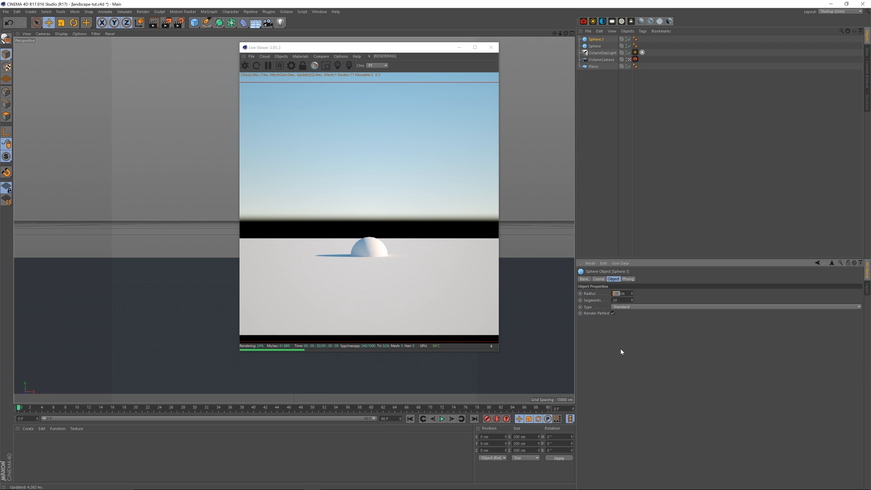
{"action": "type", "text": "1"}
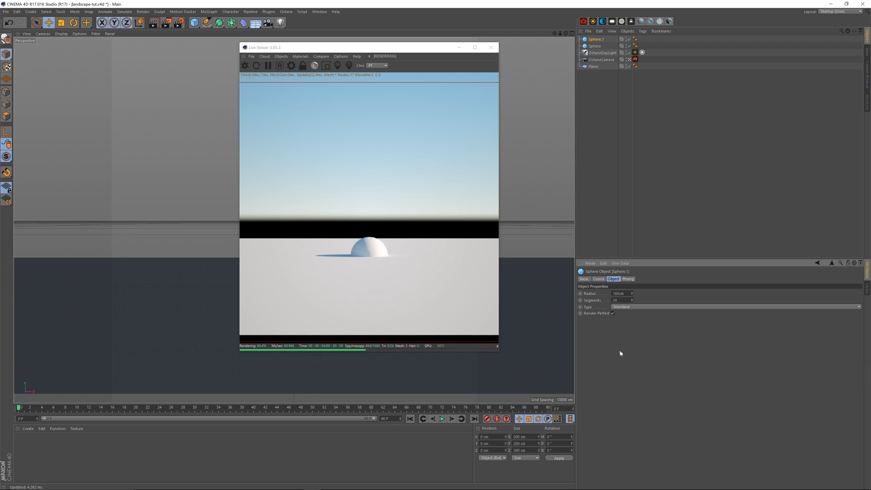
{"action": "key", "text": "Return"}
{"action": "left_click", "coordinate": [614, 313]}
{"action": "double_click", "coordinate": [616, 300]}
{"action": "type", "text": "80"}
{"action": "key", "text": "Return"}
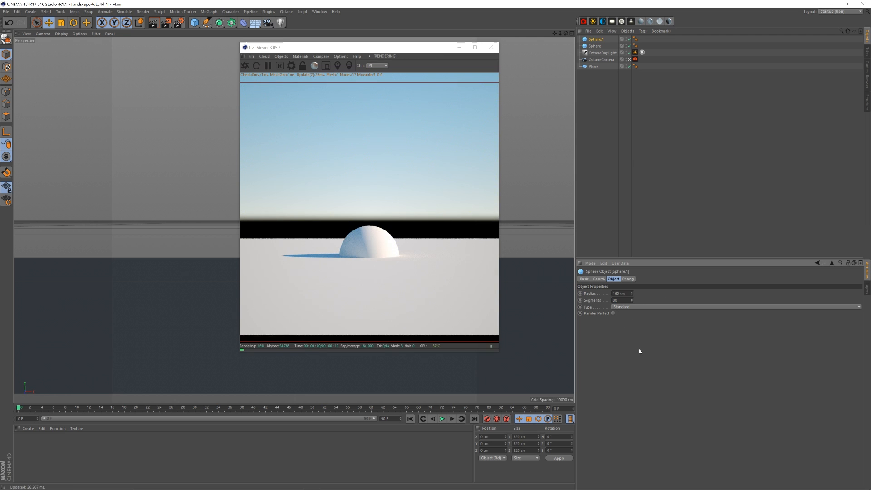
Step: Group both spheres under a null named Orb
{"action": "left_click", "coordinate": [603, 45]}
{"action": "left_click", "coordinate": [598, 40], "text": "shift"}
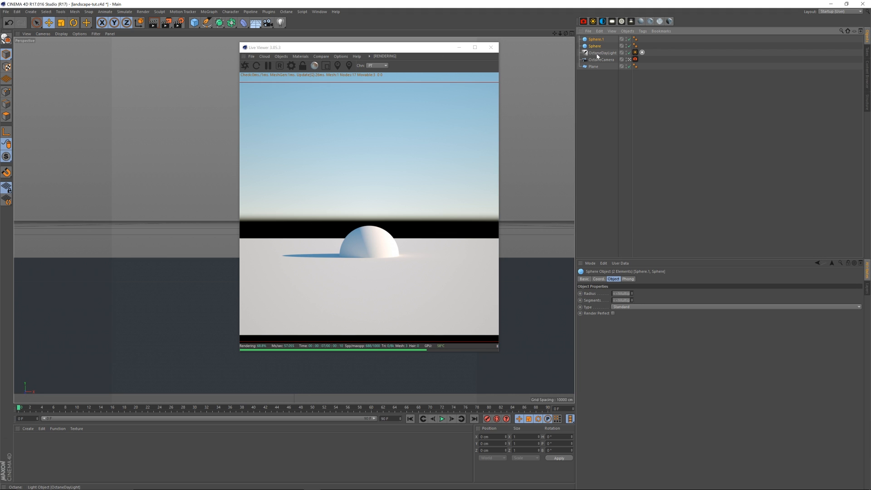
{"action": "key", "text": "alt+g"}
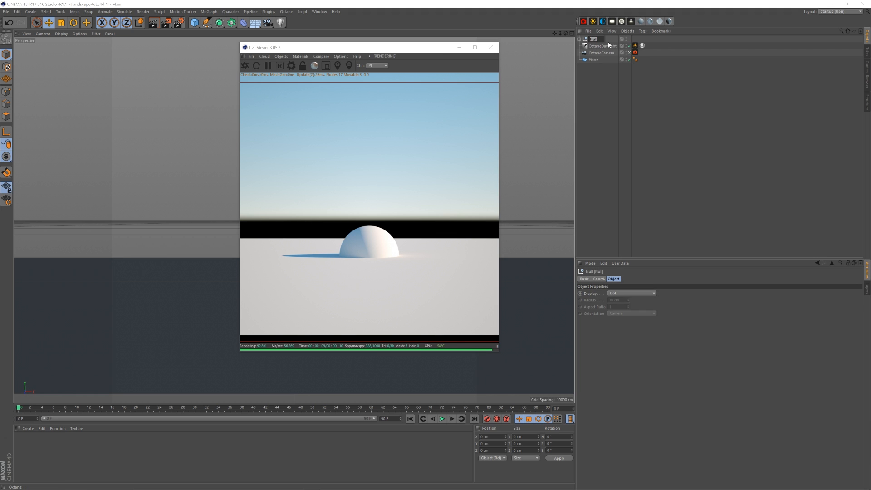
{"action": "type", "text": "C"}
{"action": "key", "text": "Return"}
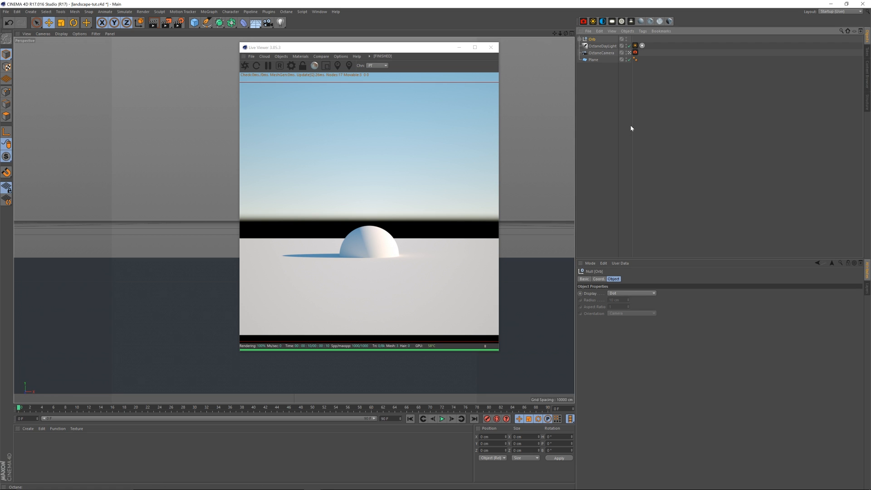
Step: Raise the Orb group to a Y position of about 293 cm and move the Live Viewer clear of the viewport
{"action": "left_click_drag", "start_coordinate": [409, 50], "coordinate": [519, 61]}
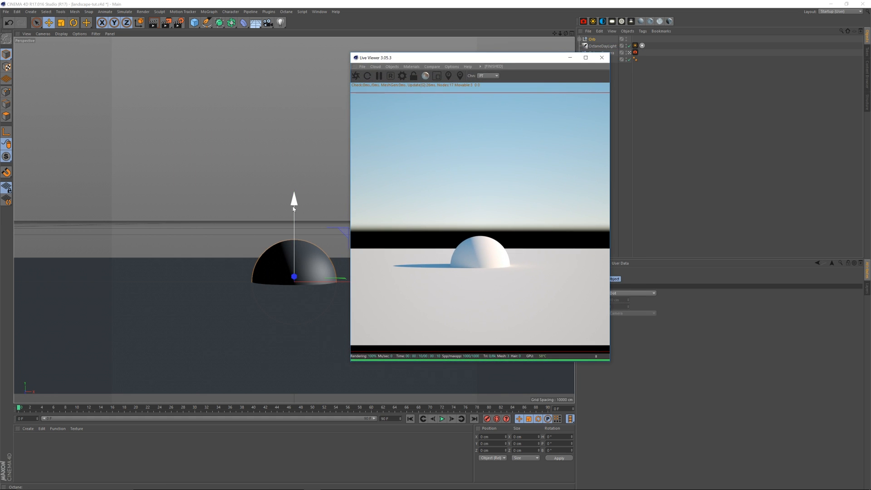
{"action": "left_click_drag", "start_coordinate": [295, 206], "coordinate": [298, 129]}
{"action": "left_click_drag", "start_coordinate": [459, 61], "coordinate": [663, 113]}
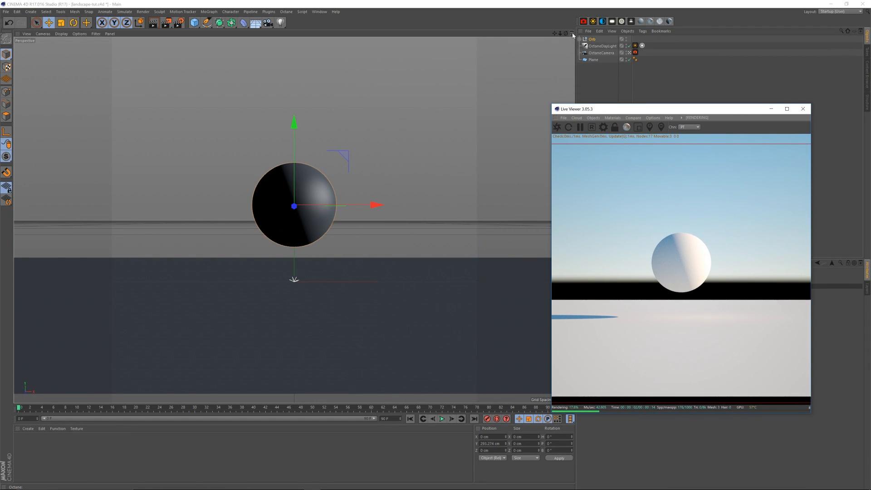
Step: Show all four viewports and zoom out the front view so the orb and camera frame fit with clear space around them
{"action": "left_click", "coordinate": [572, 34]}
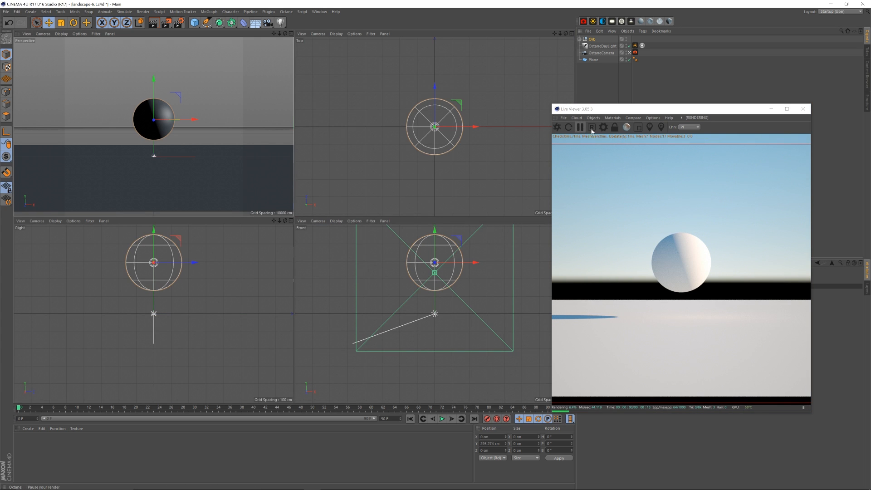
{"action": "left_click_drag", "start_coordinate": [612, 111], "coordinate": [132, 87]}
{"action": "scroll", "coordinate": [562, 244], "scroll_direction": "down", "scroll_amount": 5}
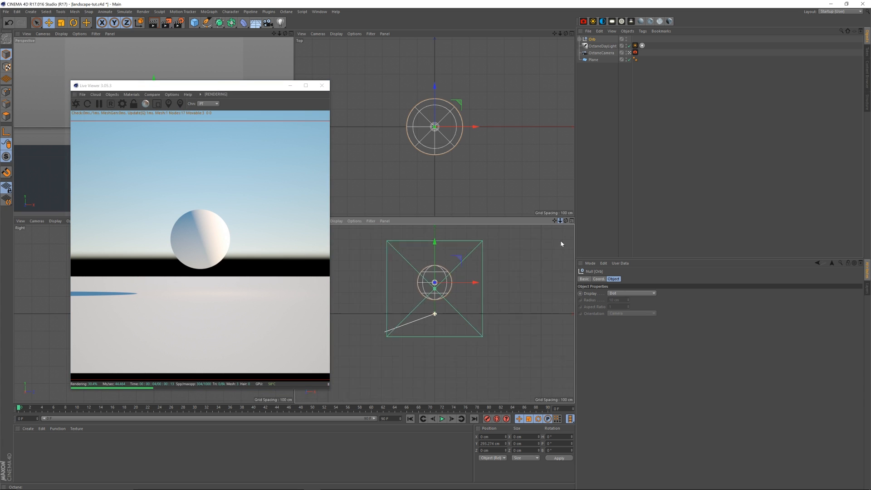
{"action": "scroll", "coordinate": [561, 244], "scroll_direction": "up", "scroll_amount": 1}
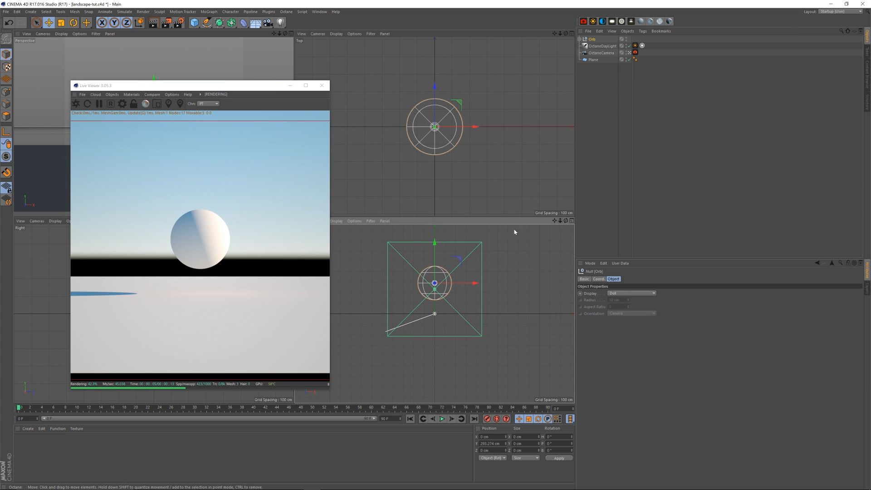
{"action": "left_click_drag", "start_coordinate": [435, 248], "coordinate": [436, 252]}
{"action": "left_click_drag", "start_coordinate": [230, 92], "coordinate": [451, 61]}
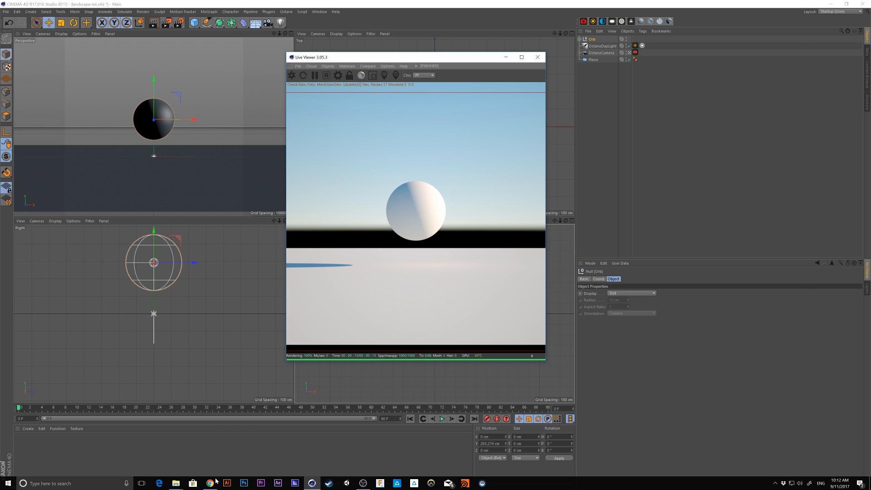
Step: Switch to the browser and look over the xoio-air page offering 3D scanned people, returning to the Cinema 4D scene
{"action": "left_click", "coordinate": [210, 484]}
{"action": "left_click", "coordinate": [490, 25]}
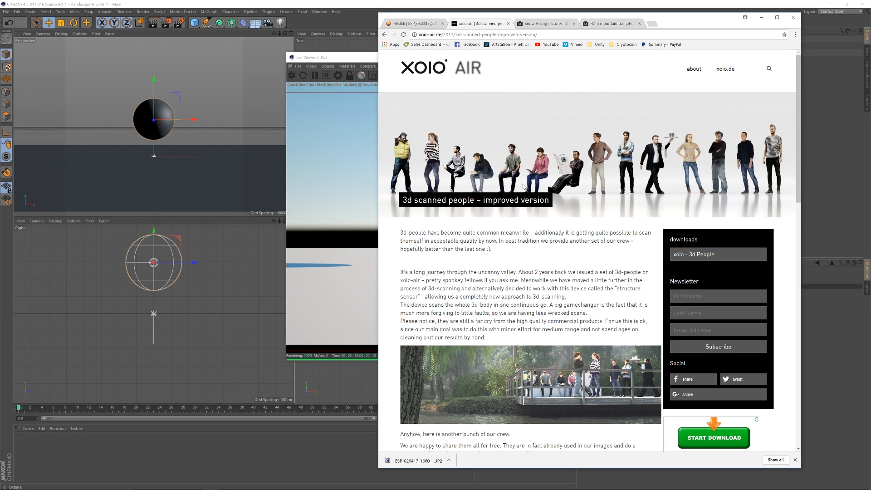
{"action": "left_click_drag", "start_coordinate": [798, 90], "coordinate": [799, 113]}
{"action": "left_click_drag", "start_coordinate": [799, 145], "coordinate": [781, 110]}
{"action": "left_click", "coordinate": [837, 132]}
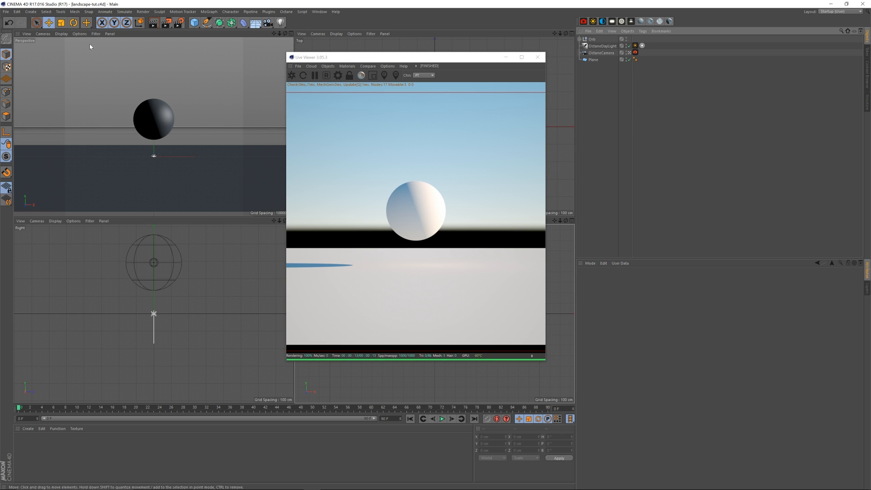
Step: Open xoio_People_Collection_OBJ.obj from 3D_Assets > People > xoio_3d_people_collection with the shown import settings
{"action": "left_click", "coordinate": [6, 11]}
{"action": "left_click", "coordinate": [27, 34]}
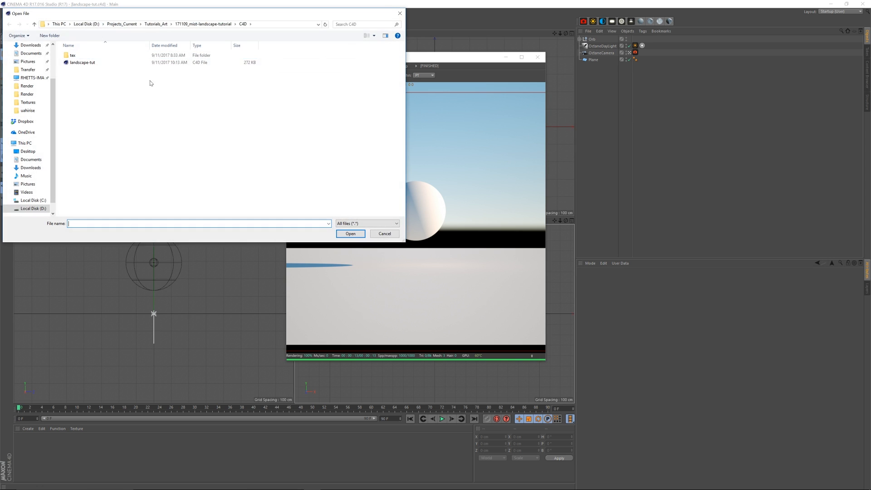
{"action": "scroll", "coordinate": [41, 50], "scroll_direction": "up", "scroll_amount": 3}
{"action": "left_click", "coordinate": [30, 75]}
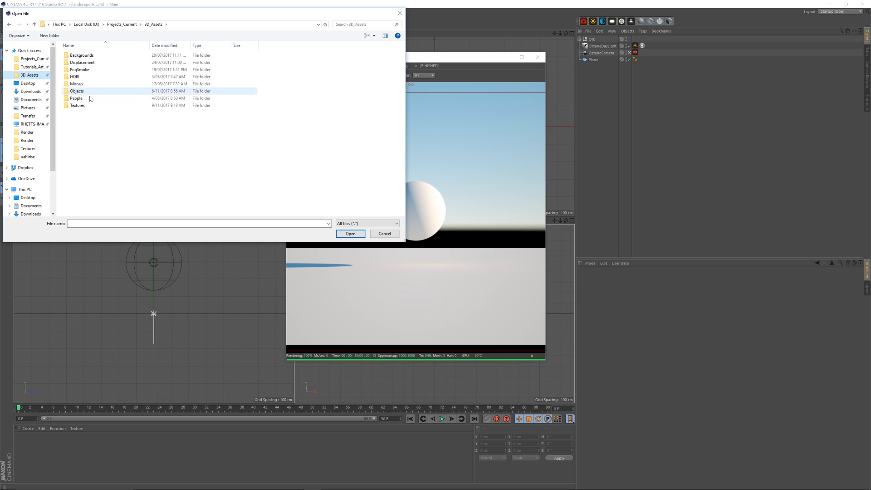
{"action": "double_click", "coordinate": [77, 99]}
{"action": "double_click", "coordinate": [97, 77]}
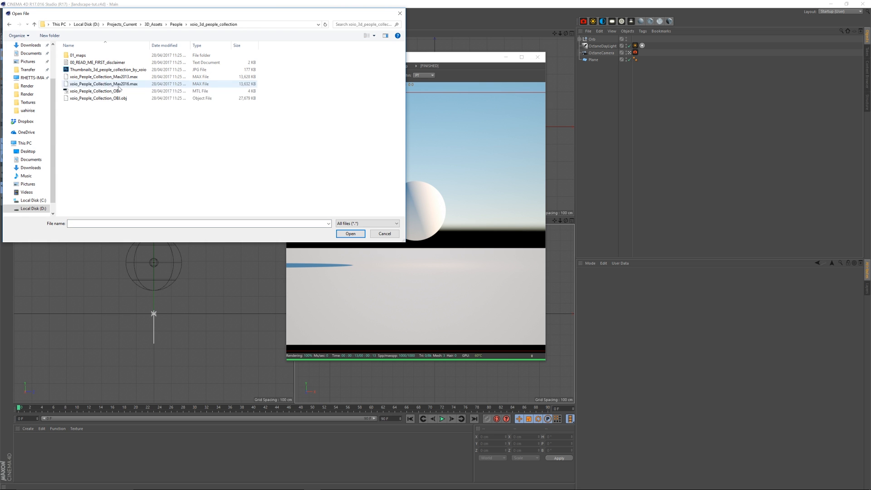
{"action": "left_click", "coordinate": [104, 99]}
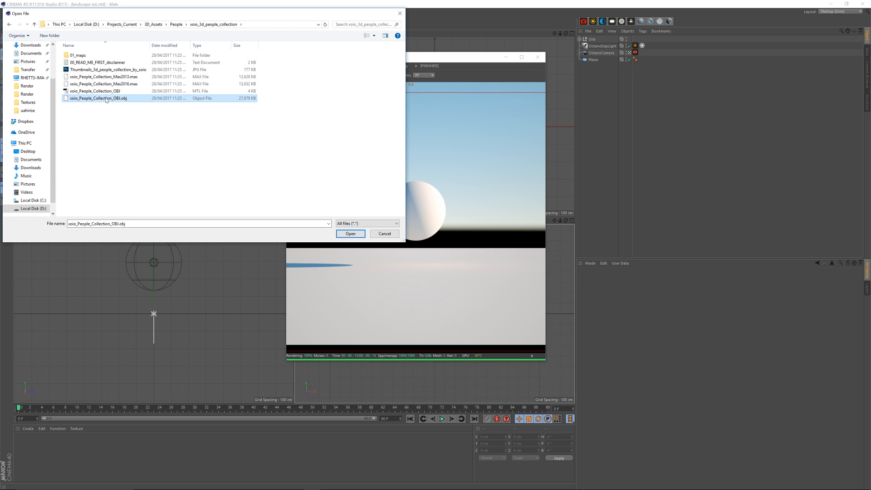
{"action": "left_click", "coordinate": [363, 235]}
{"action": "left_click", "coordinate": [350, 301]}
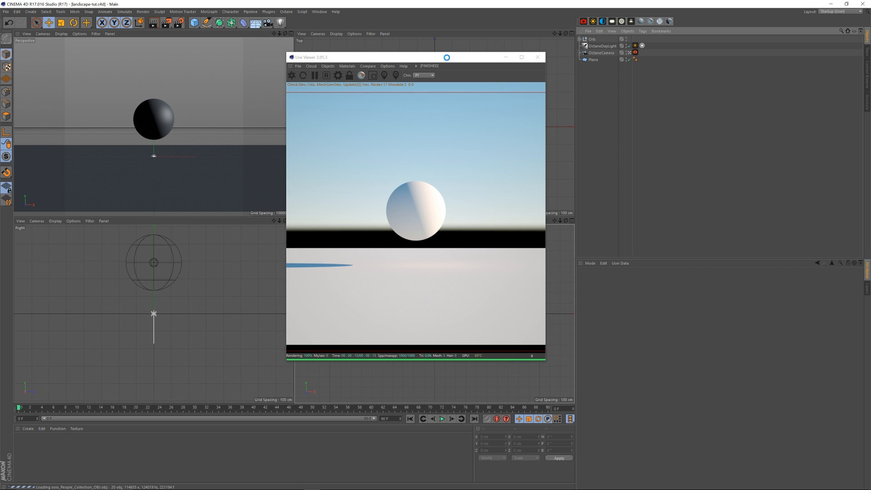
Step: Select and copy the man standing upright beside the platform's corner in the people collection
{"action": "left_click_drag", "start_coordinate": [440, 57], "coordinate": [754, 100]}
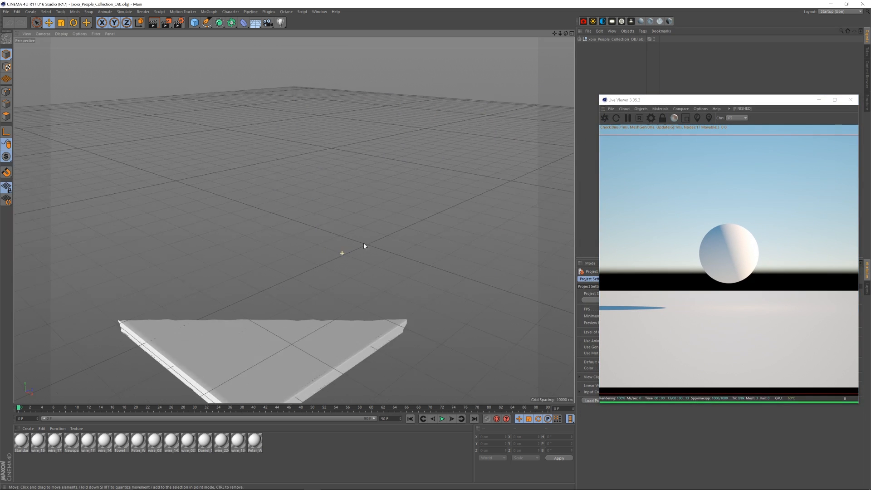
{"action": "left_click_drag", "start_coordinate": [379, 258], "coordinate": [199, 236], "text": "alt"}
{"action": "middle_click_drag", "start_coordinate": [199, 235], "coordinate": [373, 234], "text": "alt"}
{"action": "left_click", "coordinate": [203, 168]}
{"action": "left_click", "coordinate": [580, 39]}
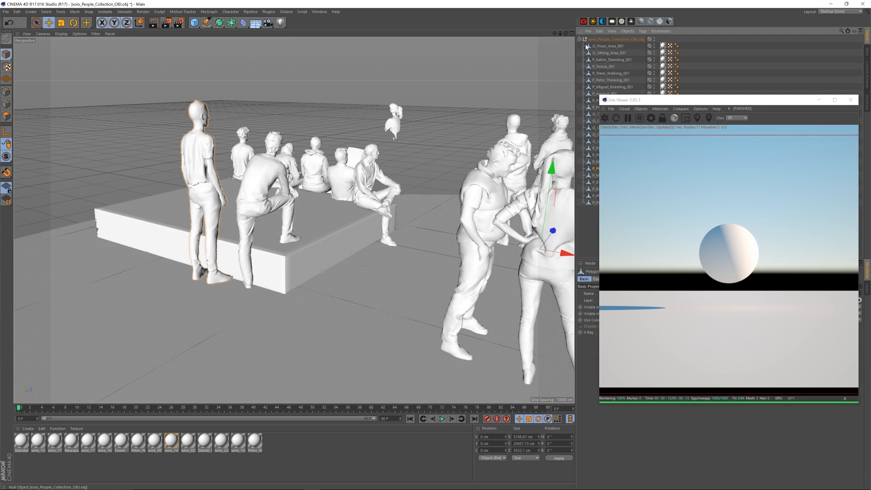
{"action": "left_click_drag", "start_coordinate": [652, 104], "coordinate": [478, 119]}
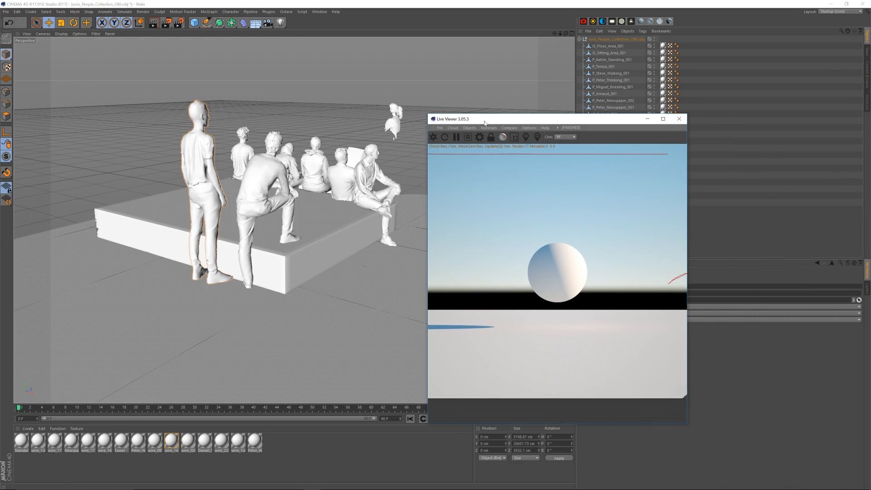
Step: Return to the landscape-tut scene and paste the copied standing man into it
{"action": "left_click", "coordinate": [319, 11]}
{"action": "left_click", "coordinate": [334, 179]}
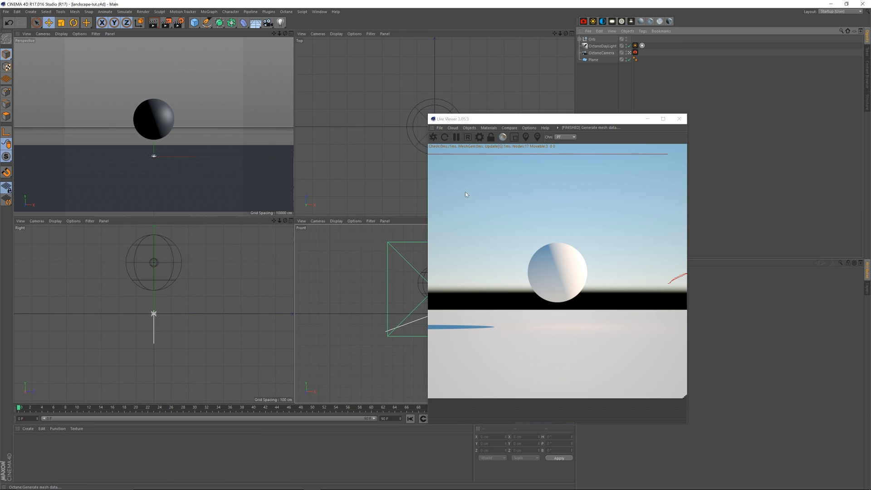
{"action": "left_click_drag", "start_coordinate": [524, 119], "coordinate": [275, 116]}
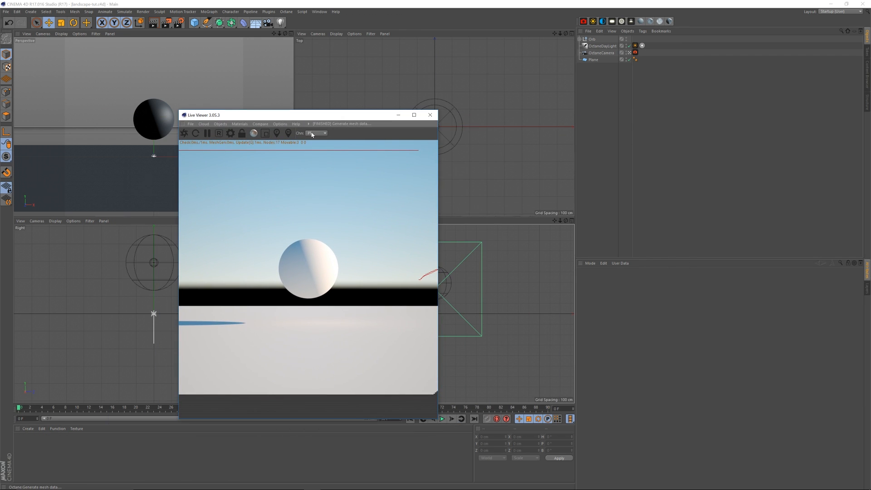
{"action": "key", "text": "ctrl+v"}
{"action": "left_click_drag", "start_coordinate": [404, 115], "coordinate": [501, 128]}
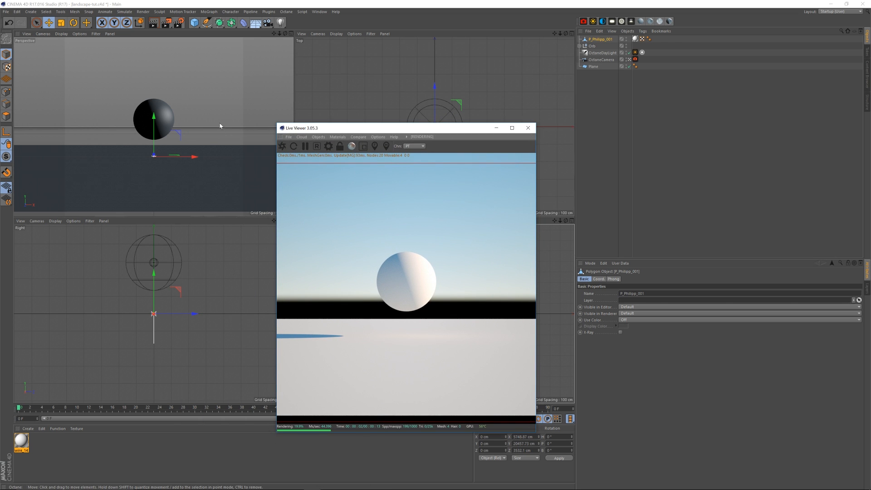
Step: Leave the Octane camera's view and zoom out the perspective and top views to locate the oversized pasted figure
{"action": "left_click", "coordinate": [605, 60]}
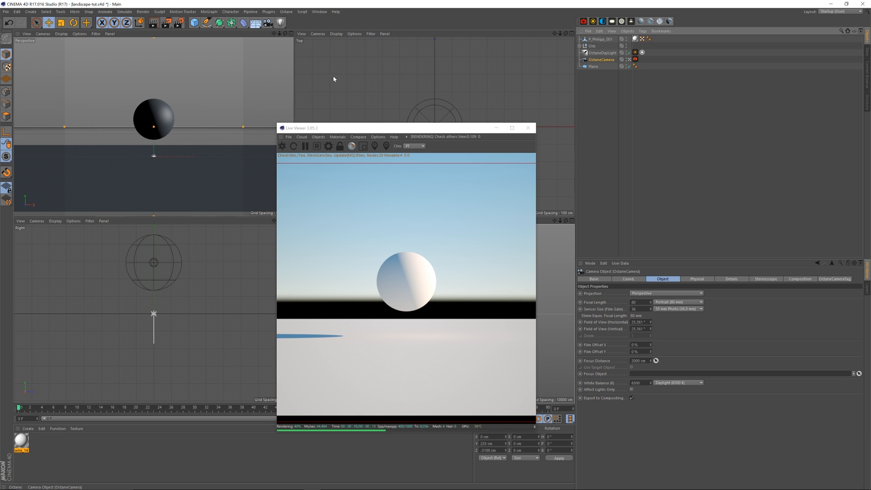
{"action": "left_click", "coordinate": [234, 34]}
{"action": "left_click", "coordinate": [629, 60]}
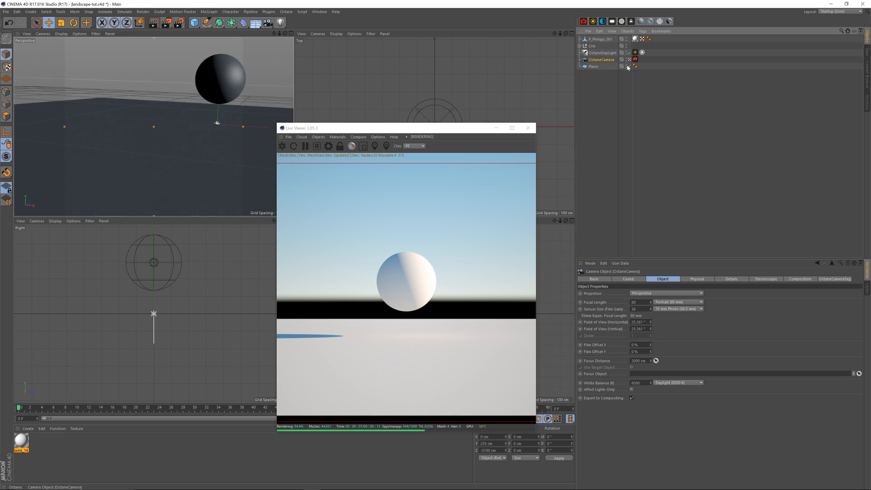
{"action": "key", "text": "ctrl+shift+z"}
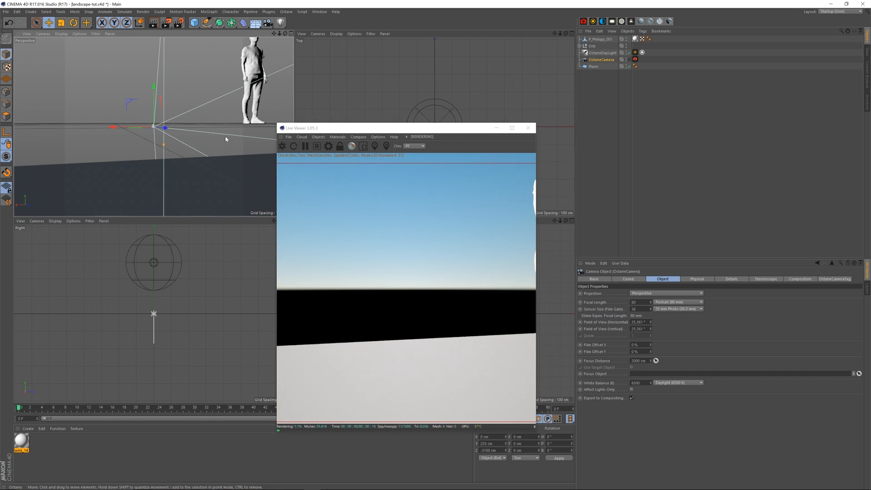
{"action": "mouse_move", "coordinate": [279, 33]}
{"action": "left_mouse_down"}
{"action": "mouse_move", "coordinate": [274, 73]}
{"action": "mouse_move", "coordinate": [287, 39]}
{"action": "mouse_move", "coordinate": [270, 41]}
{"action": "left_mouse_up"}
{"action": "left_click_drag", "start_coordinate": [424, 131], "coordinate": [206, 90]}
{"action": "left_click_drag", "start_coordinate": [559, 36], "coordinate": [554, 152]}
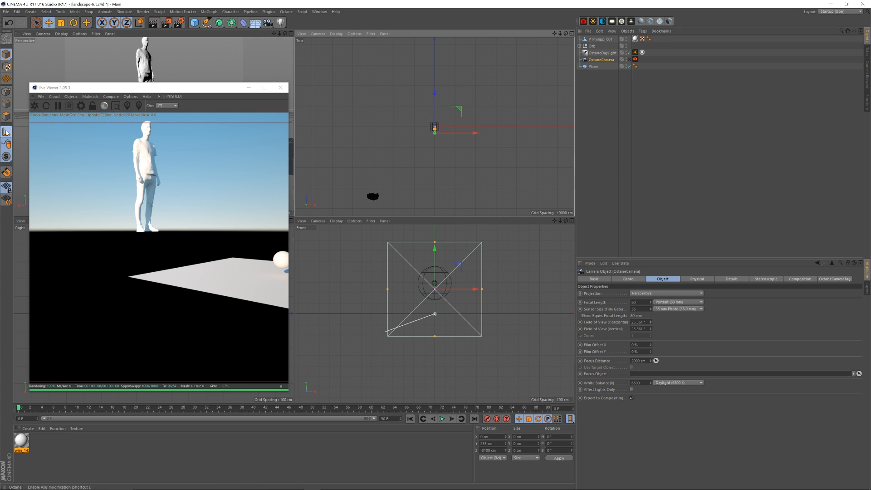
{"action": "left_click_drag", "start_coordinate": [460, 110], "coordinate": [448, 123]}
{"action": "key", "text": "ctrl+z"}
{"action": "left_click", "coordinate": [610, 83]}
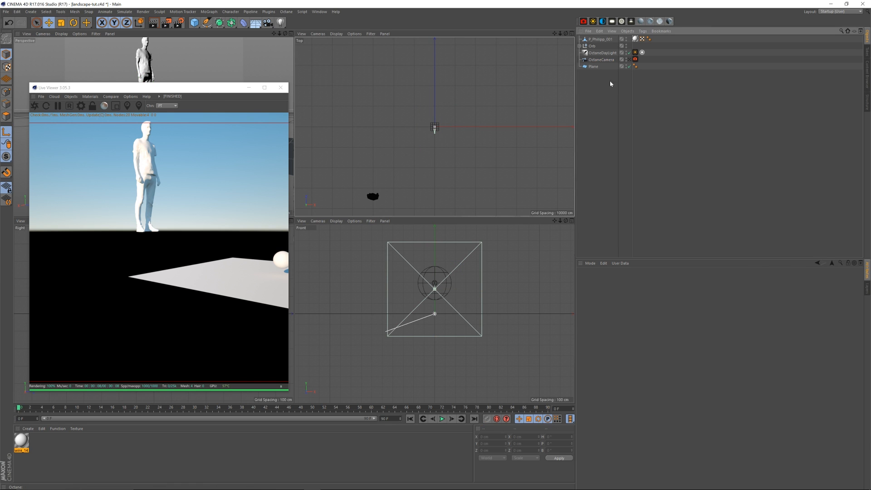
Step: Place the figure's axis on the figure itself and move it beside the orb, at X about -332 cm
{"action": "left_click", "coordinate": [596, 40]}
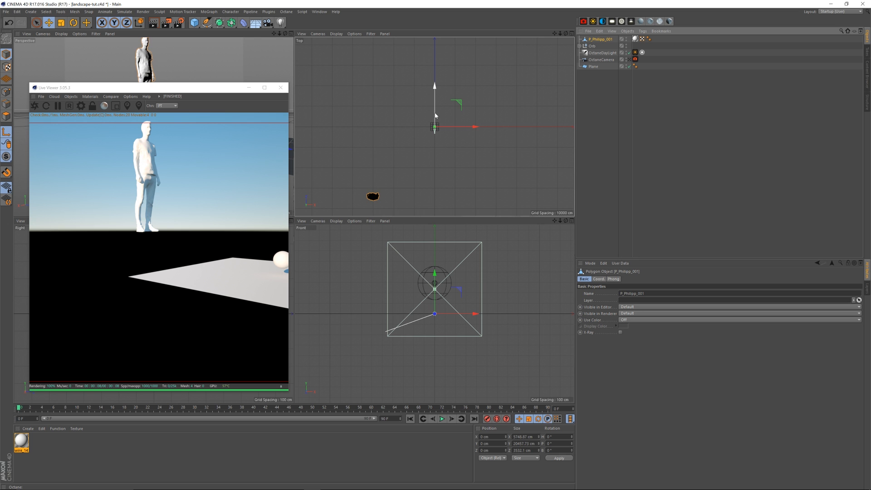
{"action": "mouse_move", "coordinate": [459, 103]}
{"action": "left_mouse_down"}
{"action": "mouse_move", "coordinate": [400, 174]}
{"action": "mouse_move", "coordinate": [461, 103]}
{"action": "left_mouse_up"}
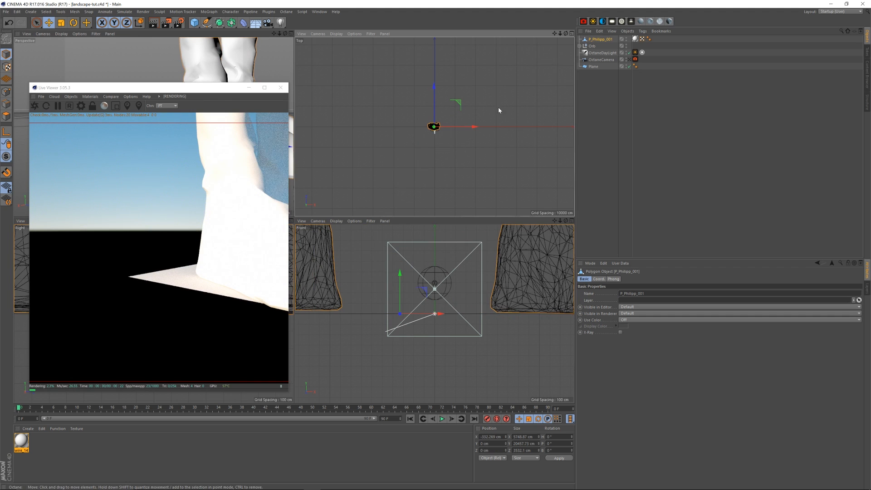
{"action": "key", "text": "h"}
{"action": "scroll", "coordinate": [560, 50], "scroll_direction": "down", "scroll_amount": 5}
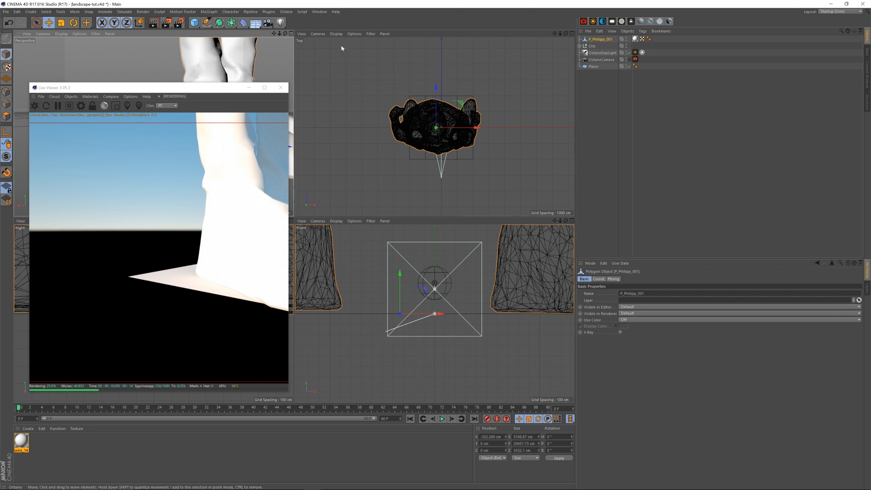
Step: Look through the Octane camera again and uniformly scale the figure down to about 148 cm tall
{"action": "left_click", "coordinate": [631, 60]}
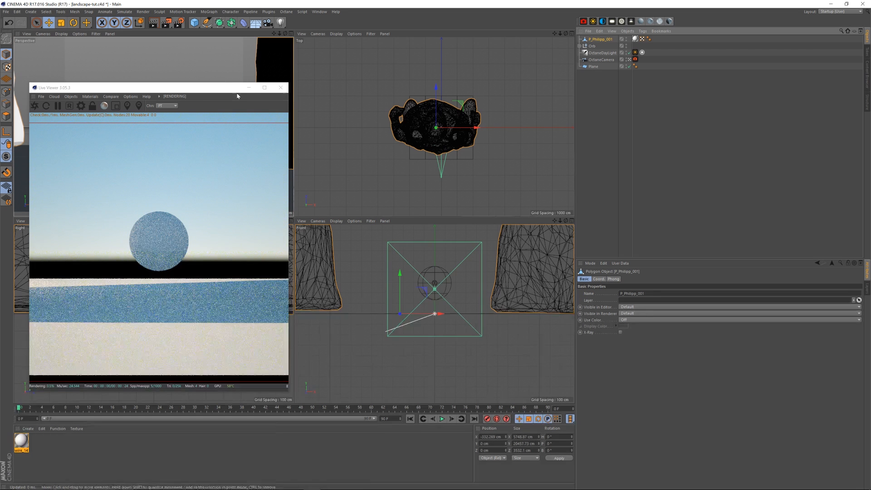
{"action": "left_click_drag", "start_coordinate": [207, 90], "coordinate": [272, 77]}
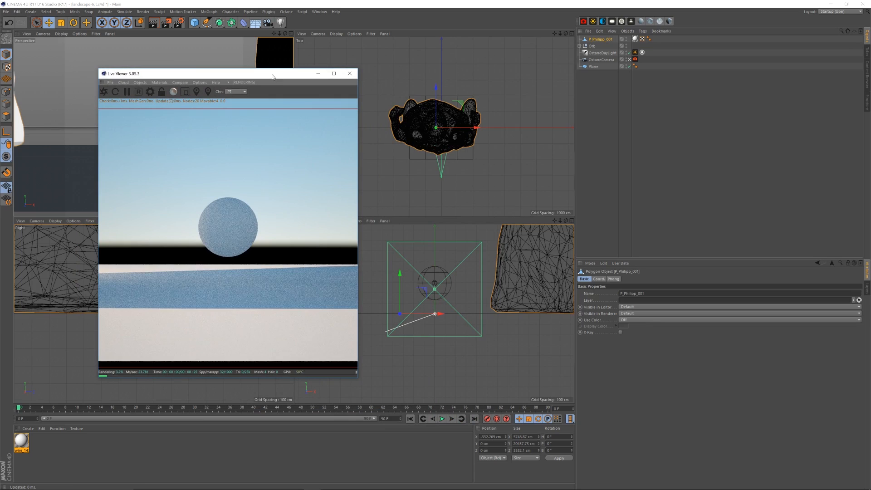
{"action": "left_click", "coordinate": [64, 25]}
{"action": "left_click", "coordinate": [613, 41]}
{"action": "left_click_drag", "start_coordinate": [506, 84], "coordinate": [404, 179]}
{"action": "left_click_drag", "start_coordinate": [472, 109], "coordinate": [414, 167]}
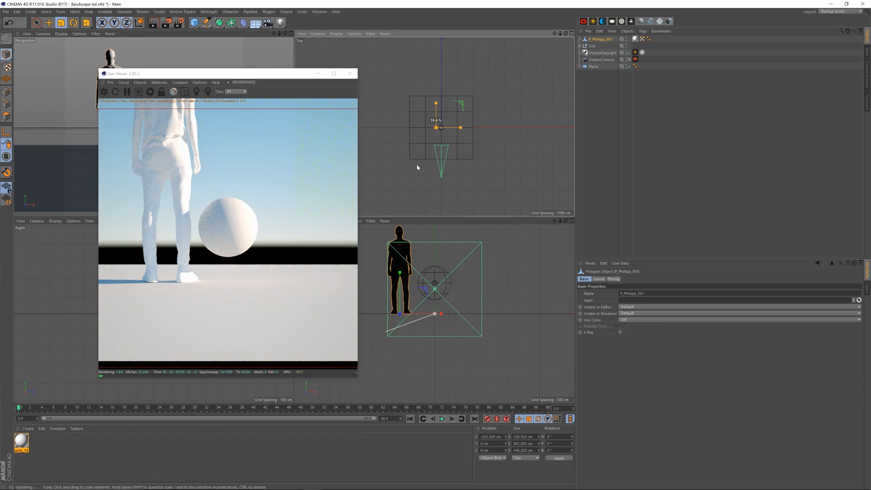
{"action": "left_click_drag", "start_coordinate": [502, 82], "coordinate": [472, 126]}
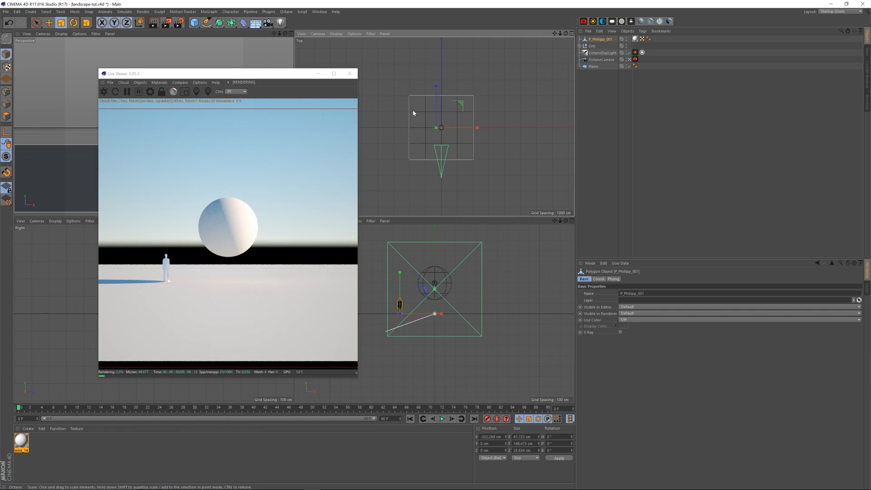
Step: Move the figure beneath the orb to X about -4 cm and towards the camera to Z about -794 cm
{"action": "left_click", "coordinate": [51, 25]}
{"action": "left_click_drag", "start_coordinate": [201, 77], "coordinate": [178, 55]}
{"action": "left_click_drag", "start_coordinate": [428, 315], "coordinate": [463, 317]}
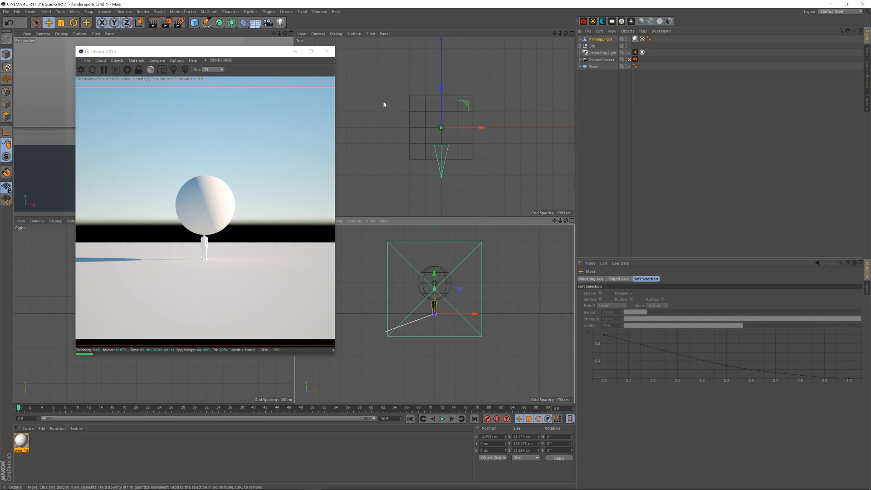
{"action": "left_click_drag", "start_coordinate": [249, 55], "coordinate": [287, 61]}
{"action": "left_click_drag", "start_coordinate": [443, 99], "coordinate": [442, 112]}
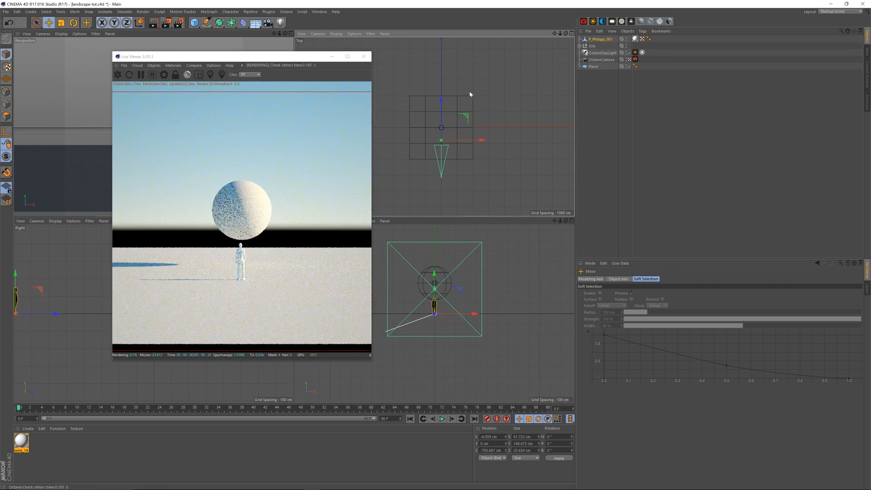
Step: Uniformly scale the figure down to about 94 cm tall and save the scene
{"action": "left_click_drag", "start_coordinate": [563, 36], "coordinate": [515, 103]}
{"action": "left_click_drag", "start_coordinate": [283, 60], "coordinate": [306, 62]}
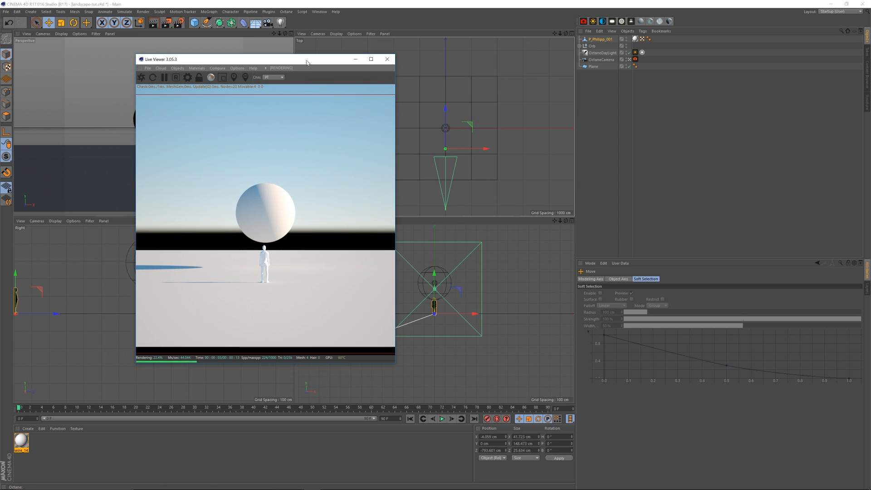
{"action": "key", "text": "t"}
{"action": "left_click_drag", "start_coordinate": [498, 116], "coordinate": [481, 130]}
{"action": "left_click", "coordinate": [48, 22]}
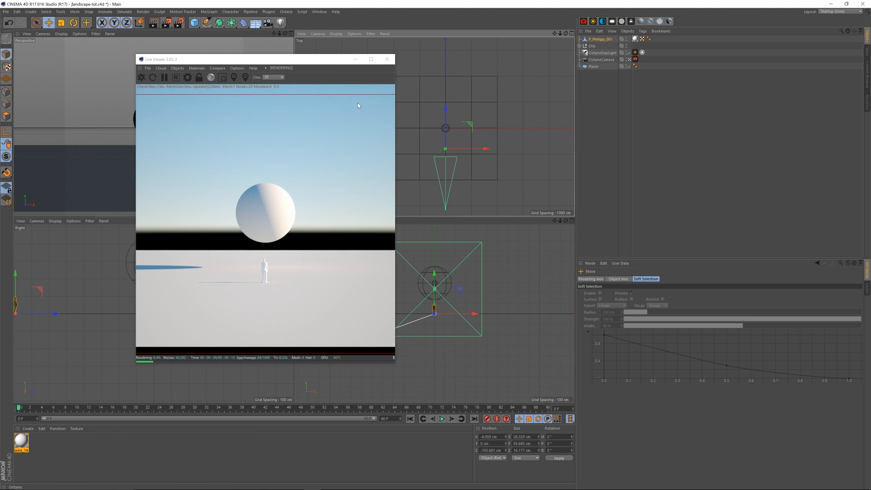
{"action": "left_click_drag", "start_coordinate": [298, 61], "coordinate": [369, 53]}
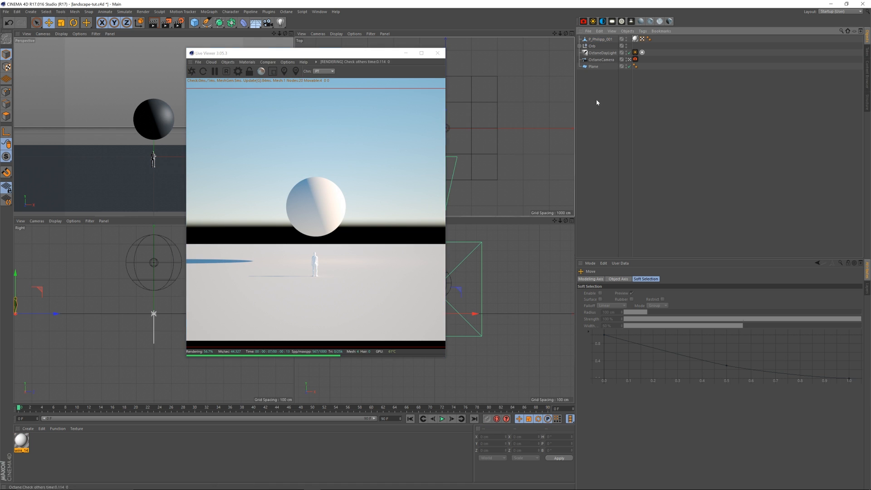
{"action": "key", "text": "ctrl+s"}
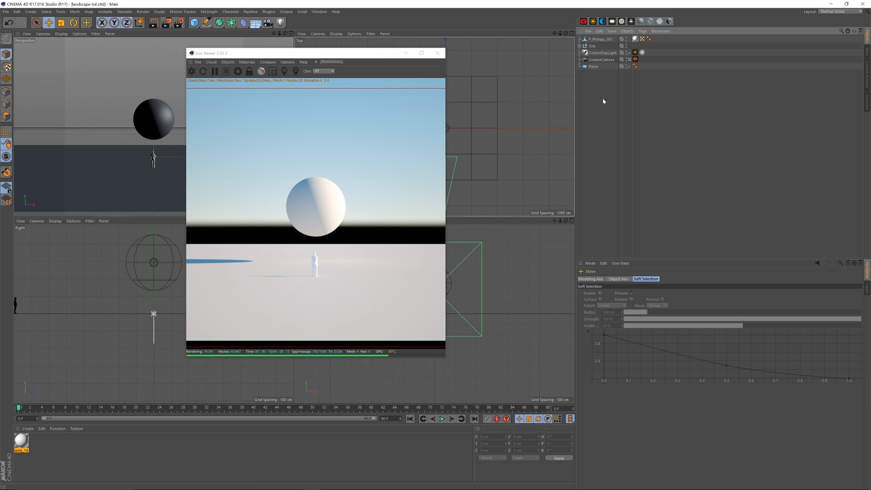
Step: Add a Landscape object to the scene and set its width and depth to 2500 cm
{"action": "left_click_drag", "start_coordinate": [363, 56], "coordinate": [381, 58]}
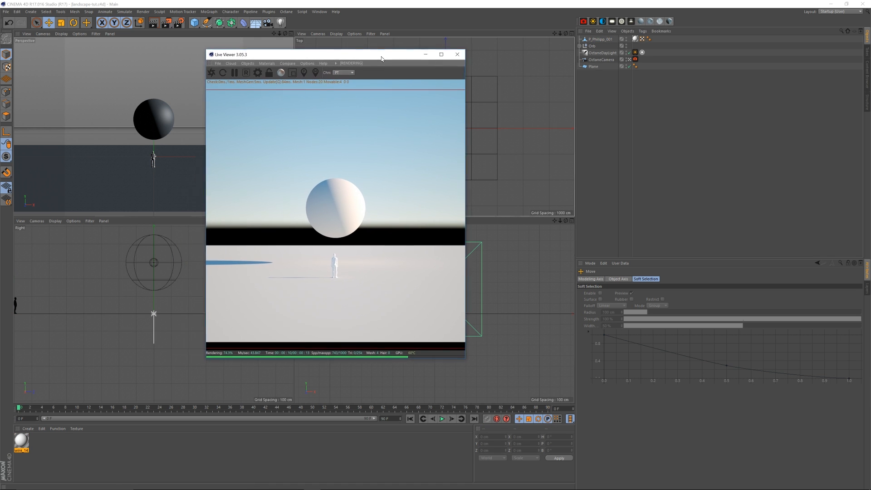
{"action": "left_click", "coordinate": [194, 23]}
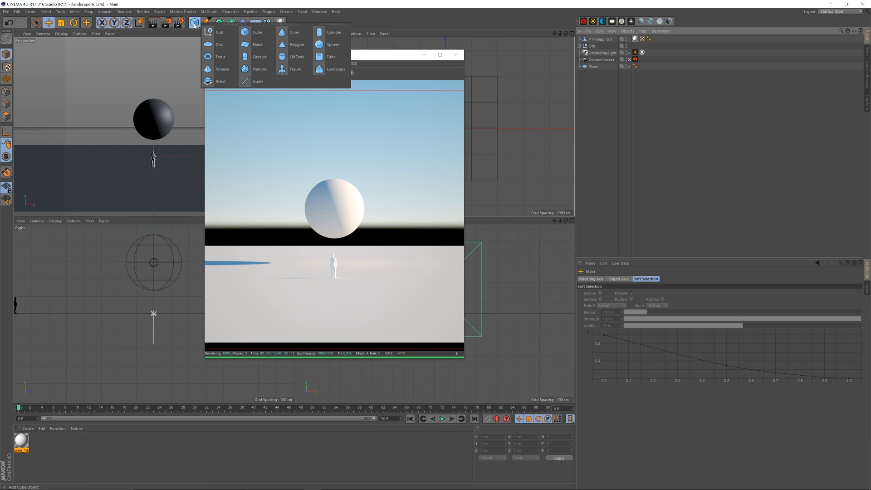
{"action": "left_click", "coordinate": [336, 69]}
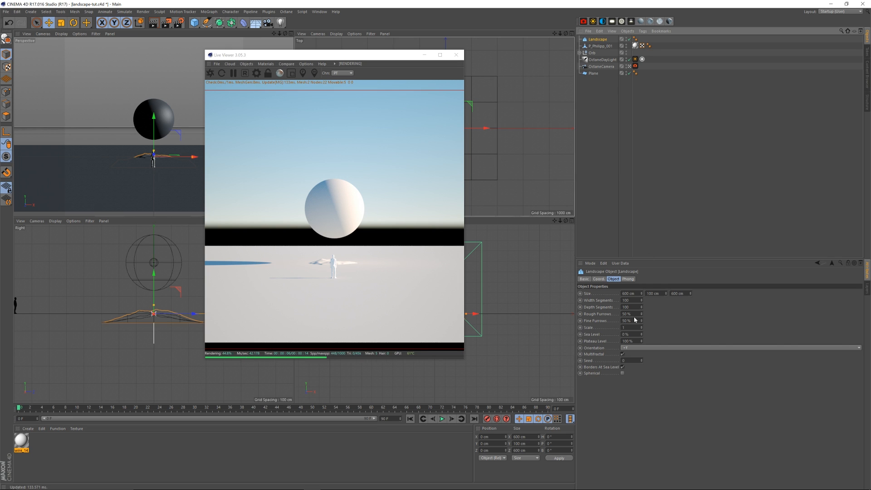
{"action": "left_click_drag", "start_coordinate": [625, 293], "coordinate": [607, 318]}
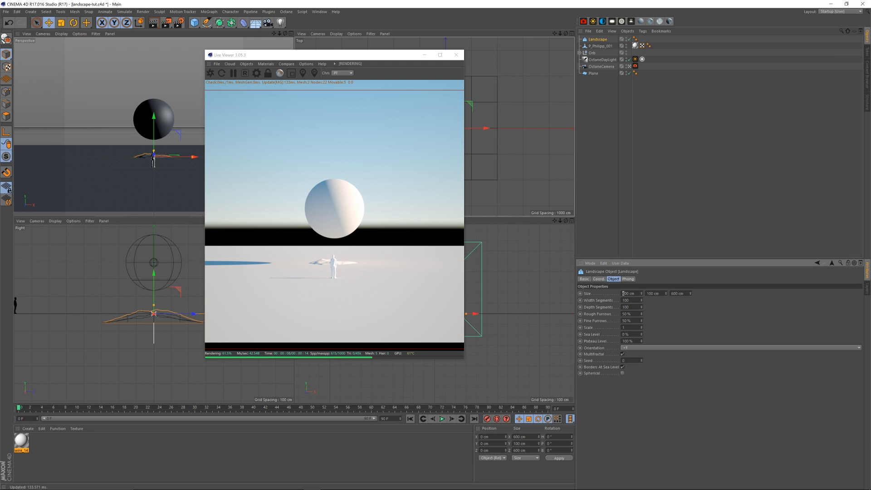
{"action": "type", "text": "25"}
{"action": "key", "text": "Return"}
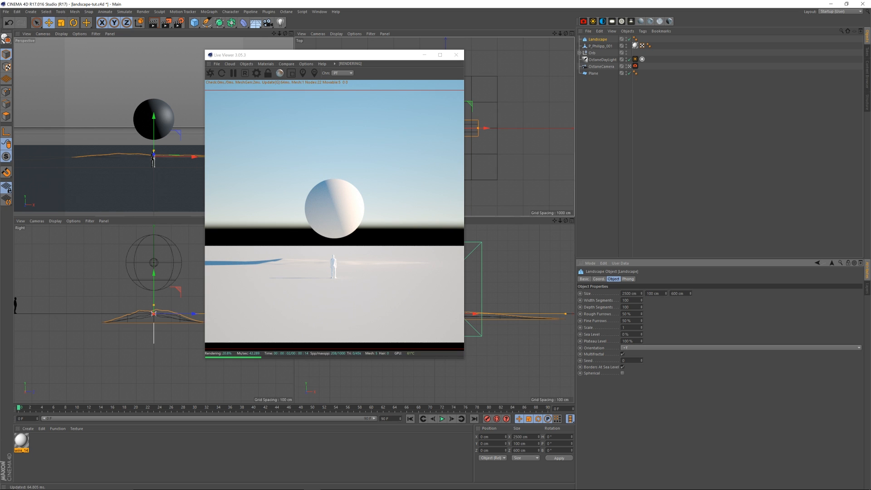
{"action": "type", "text": "250"}
{"action": "key", "text": "Return"}
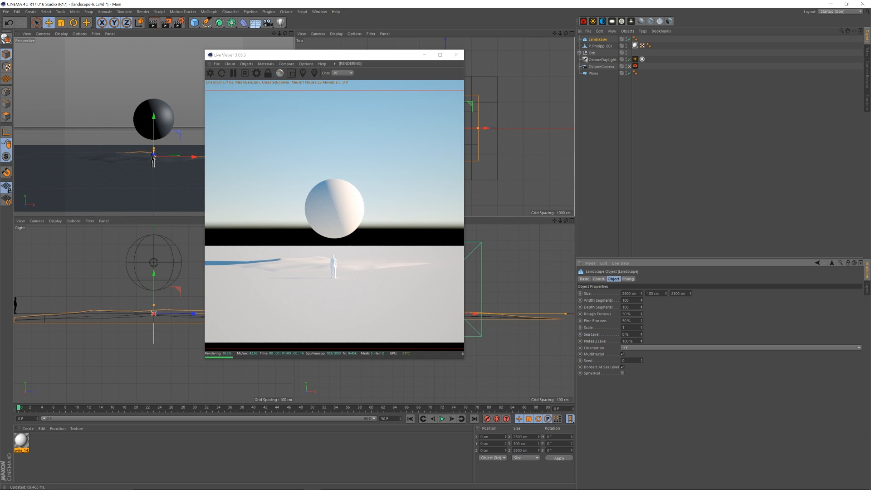
Step: Set the landscape's height to 400 cm and its orientation to +X
{"action": "left_click_drag", "start_coordinate": [295, 58], "coordinate": [295, 58]}
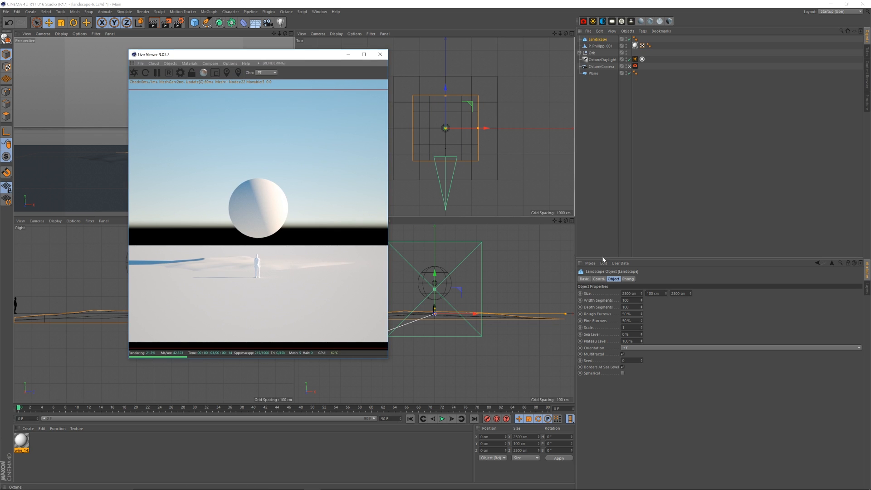
{"action": "left_click", "coordinate": [649, 294]}
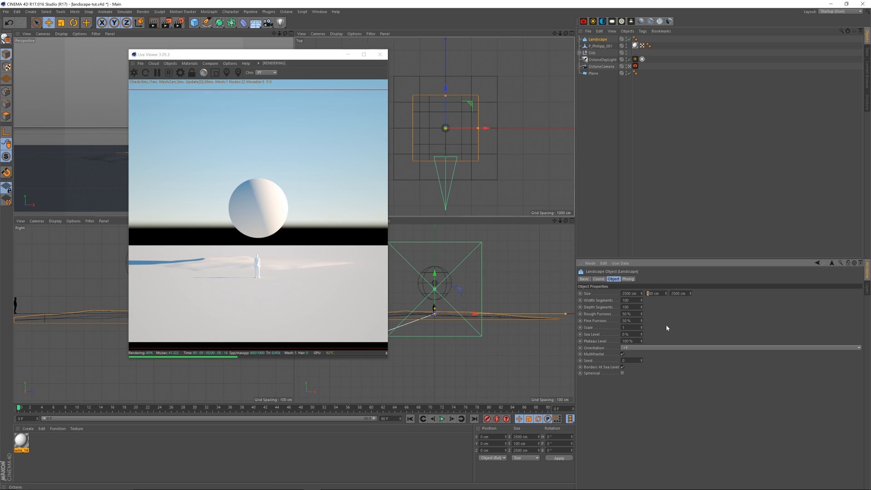
{"action": "type", "text": "4"}
{"action": "key", "text": "Return"}
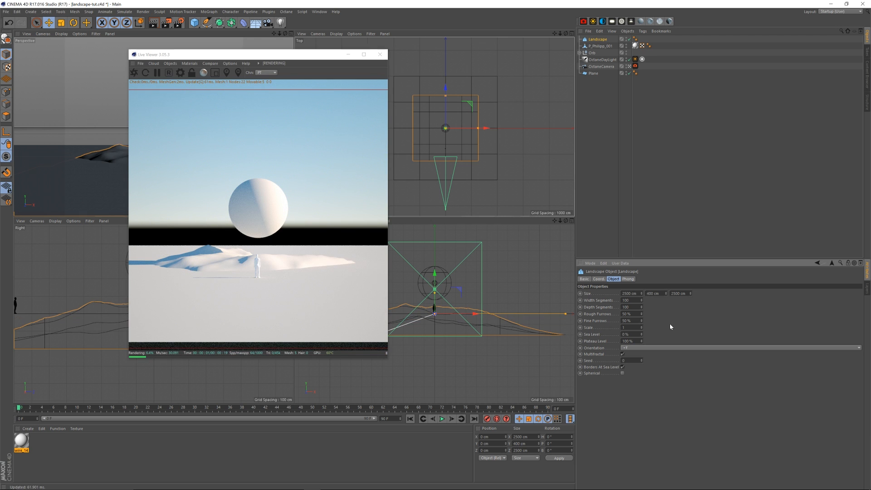
{"action": "left_click", "coordinate": [659, 349]}
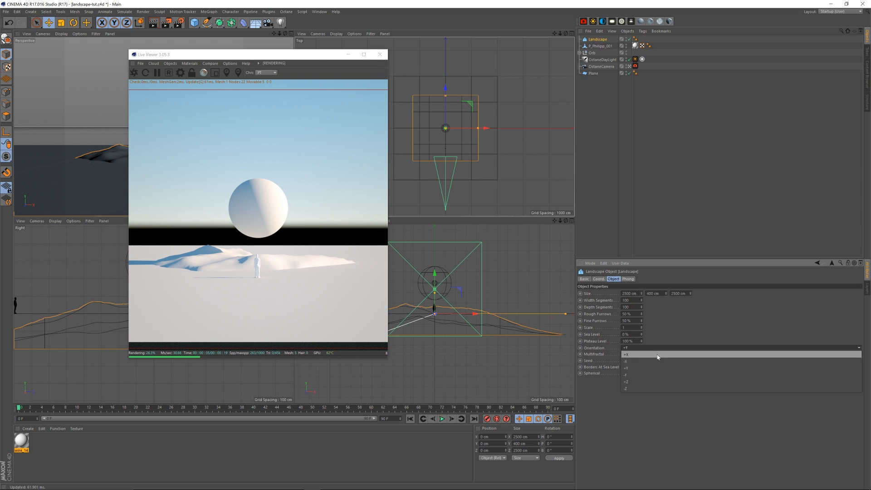
{"action": "left_click", "coordinate": [660, 355]}
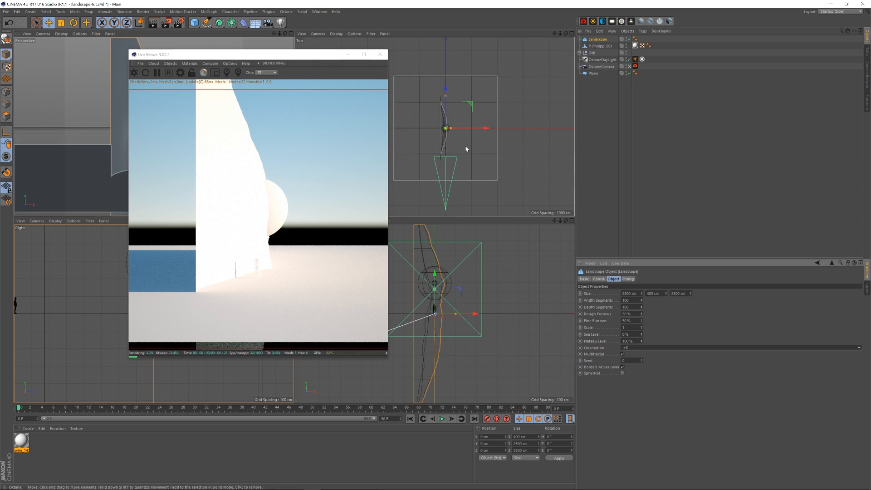
Step: Rotate the landscape to a heading of -90° and move it behind the orb to Z about 1798 cm
{"action": "key", "text": "r"}
{"action": "mouse_move", "coordinate": [461, 109]}
{"action": "left_mouse_down"}
{"action": "mouse_move", "coordinate": [483, 163]}
{"action": "mouse_move", "coordinate": [446, 142]}
{"action": "mouse_move", "coordinate": [447, 107]}
{"action": "left_mouse_up"}
{"action": "left_click", "coordinate": [49, 23]}
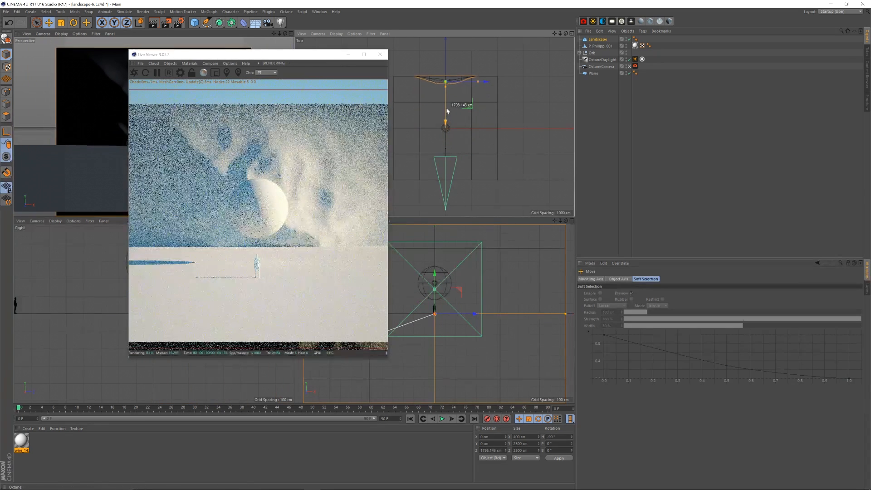
Step: Draw a Bezier spline in the top view in front of the landscape, wider than it and bulging towards the orb in the middle
{"action": "left_click_drag", "start_coordinate": [289, 56], "coordinate": [253, 54]}
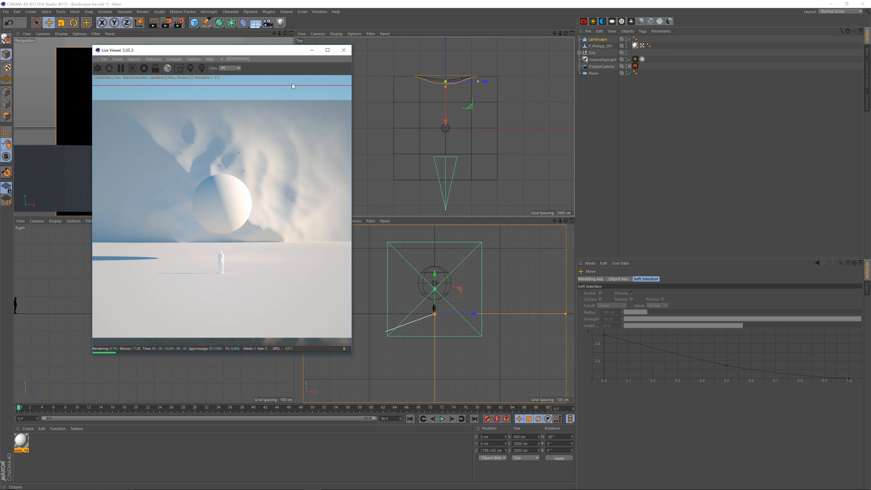
{"action": "left_click_drag", "start_coordinate": [561, 221], "coordinate": [560, 244]}
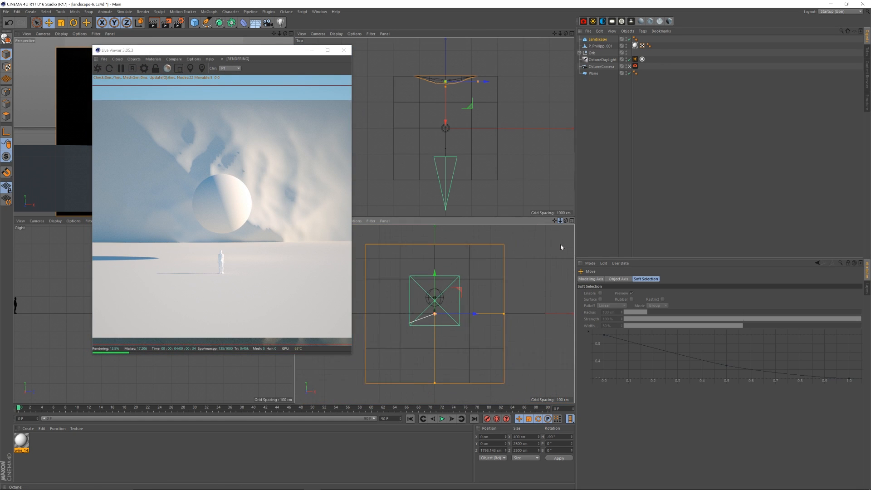
{"action": "left_click_drag", "start_coordinate": [256, 54], "coordinate": [249, 99]}
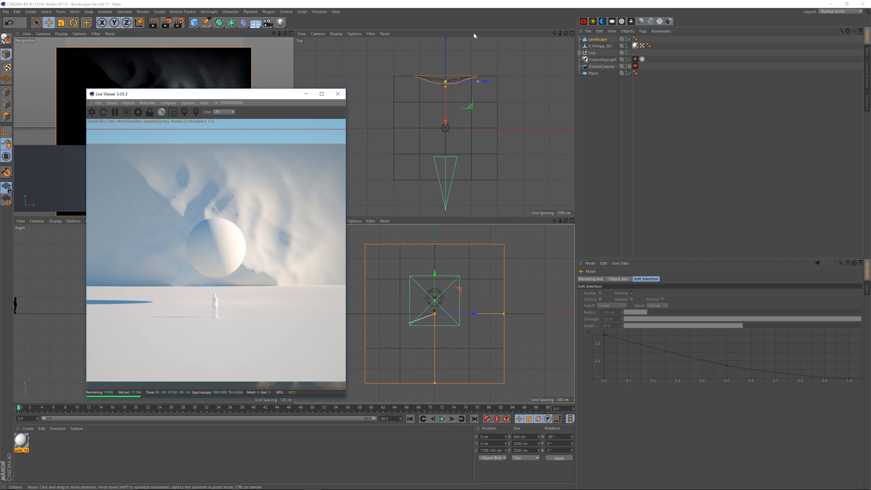
{"action": "mouse_move", "coordinate": [560, 33]}
{"action": "left_mouse_down"}
{"action": "mouse_move", "coordinate": [548, 54]}
{"action": "mouse_move", "coordinate": [562, 29]}
{"action": "left_mouse_up"}
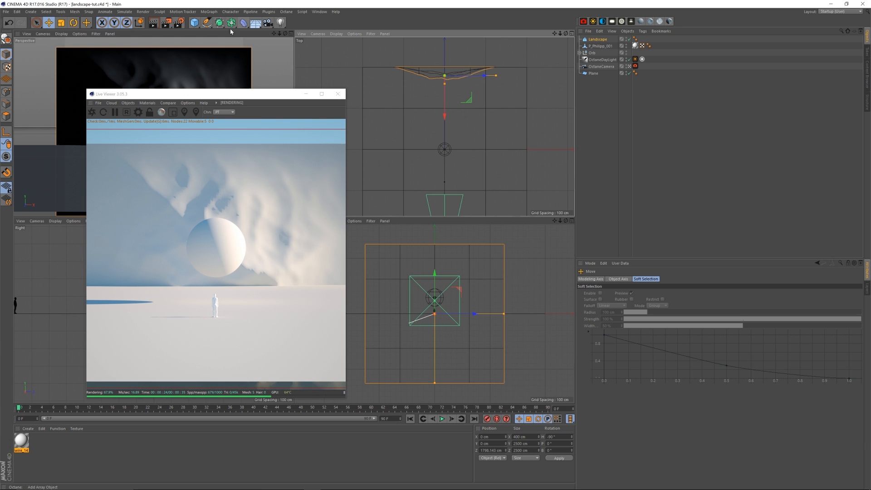
{"action": "left_click", "coordinate": [208, 24]}
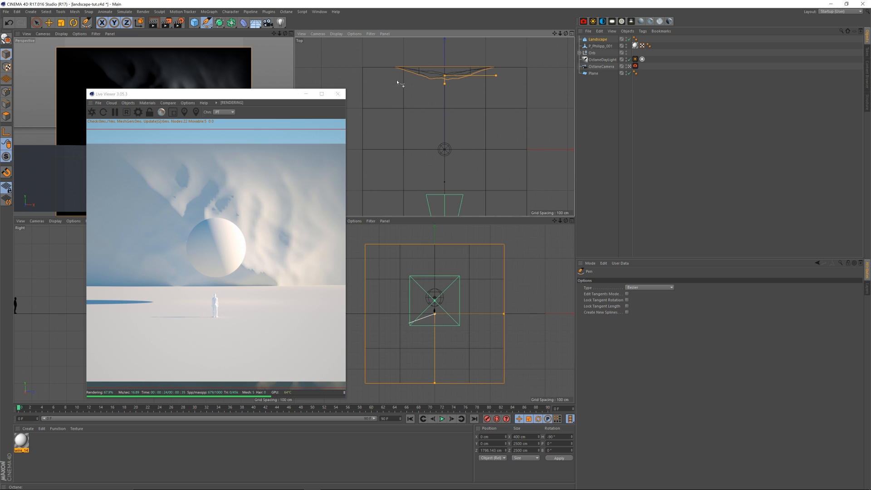
{"action": "left_click_drag", "start_coordinate": [385, 73], "coordinate": [423, 88]}
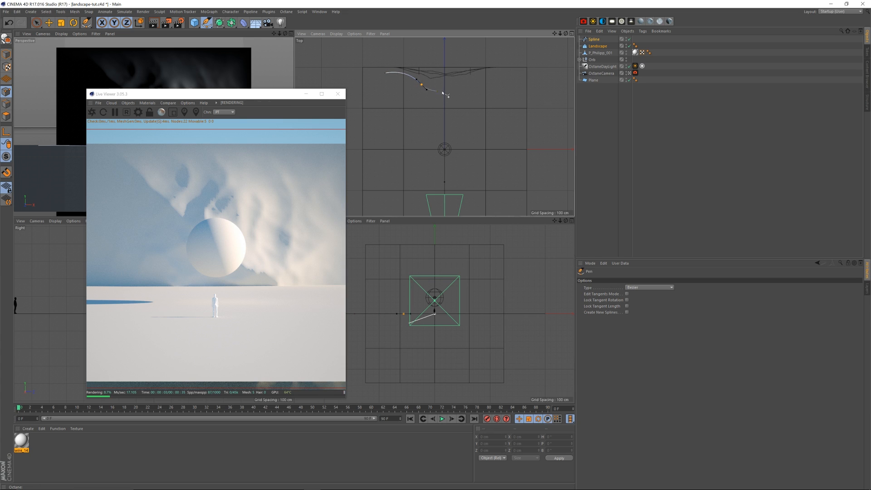
{"action": "left_click", "coordinate": [441, 100]}
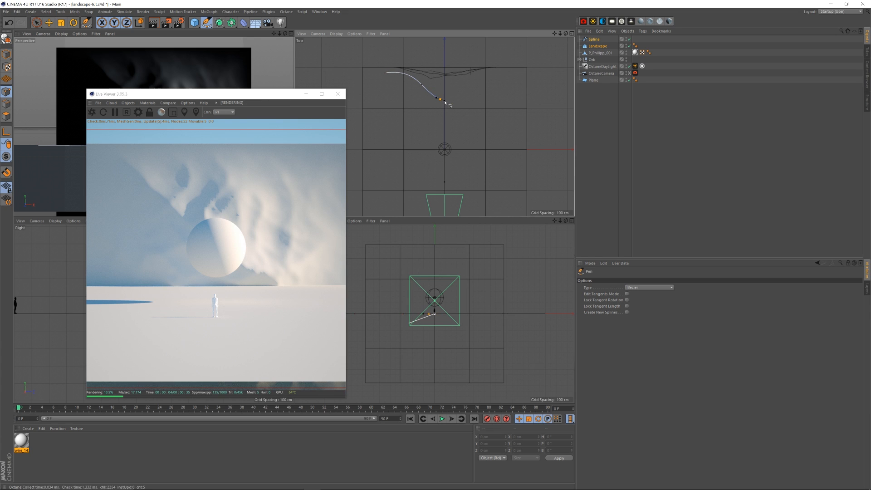
{"action": "left_click_drag", "start_coordinate": [474, 81], "coordinate": [514, 73]}
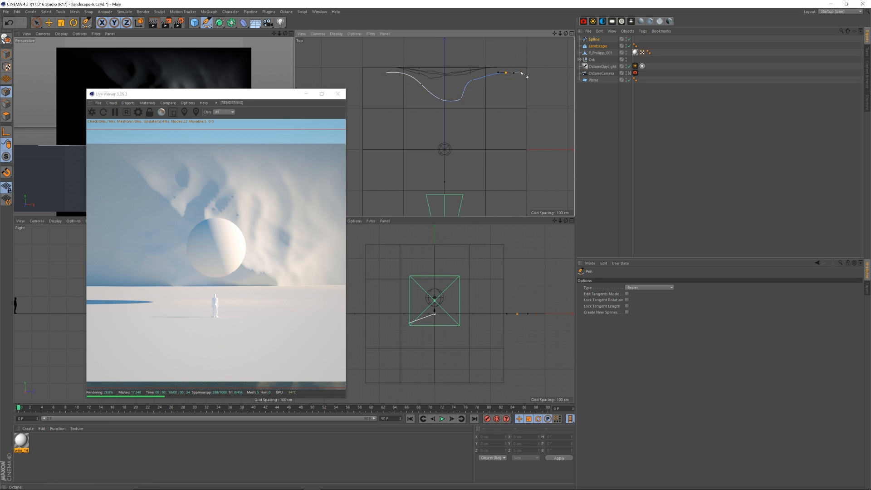
Step: Shift the spline's left end point slightly outward and adjust its tangent to smooth the curve
{"action": "key", "text": "space"}
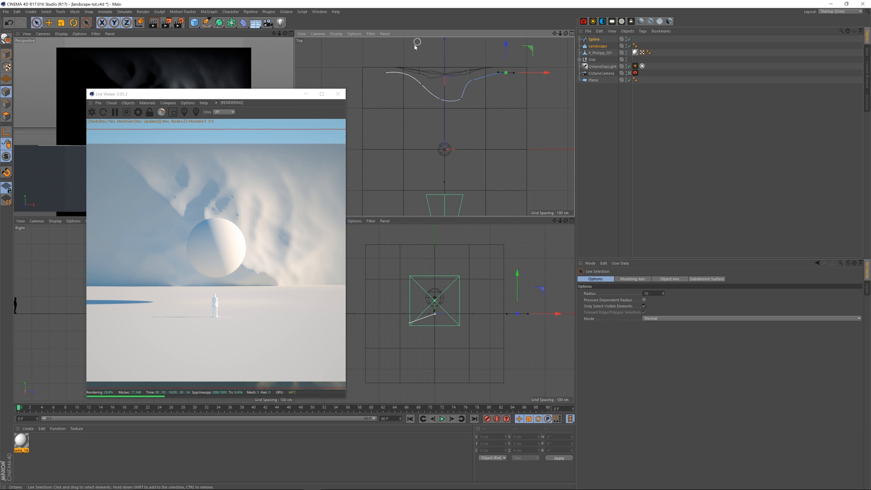
{"action": "left_click", "coordinate": [385, 74]}
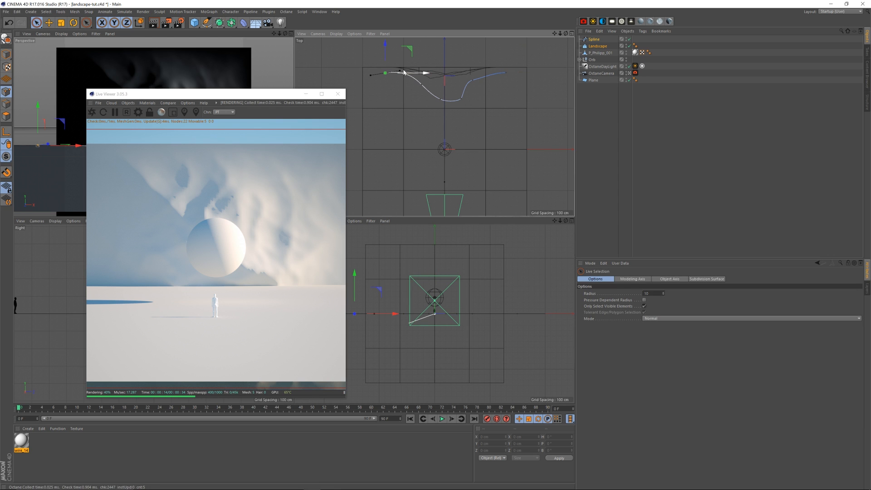
{"action": "left_click_drag", "start_coordinate": [401, 72], "coordinate": [386, 75]}
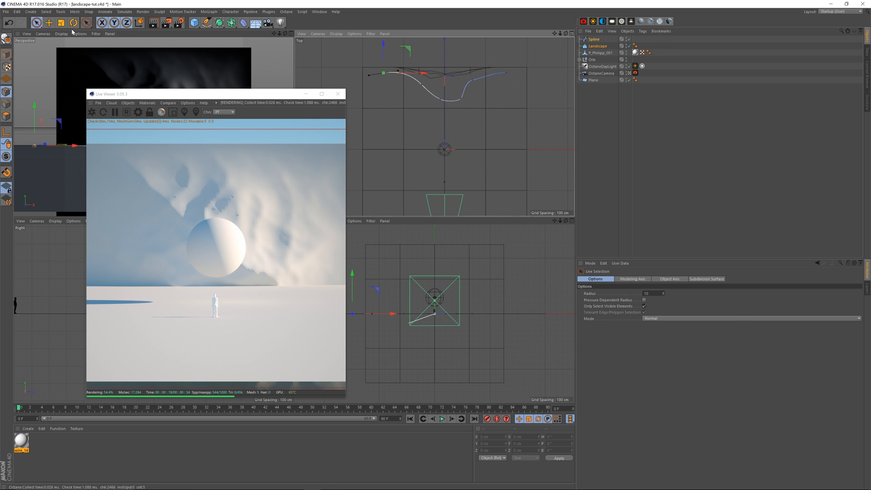
{"action": "left_click", "coordinate": [49, 22]}
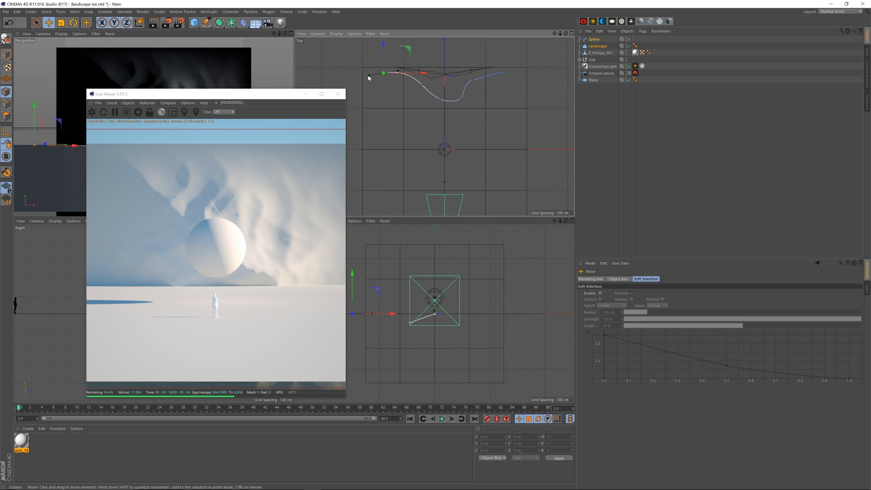
{"action": "left_click_drag", "start_coordinate": [368, 76], "coordinate": [373, 76]}
{"action": "left_click", "coordinate": [457, 95]}
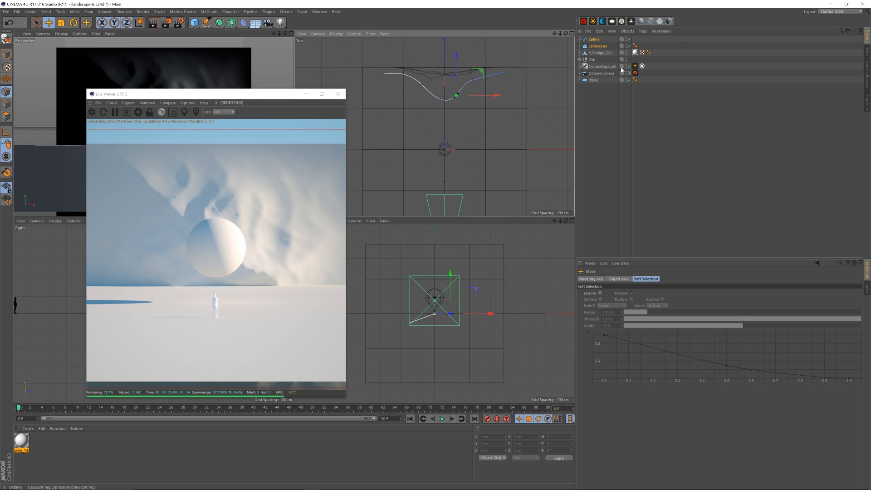
Step: Add a Spline Wrap deformer as a child of the landscape and assign the drawn spline to it
{"action": "left_click", "coordinate": [606, 99]}
{"action": "left_click", "coordinate": [598, 46]}
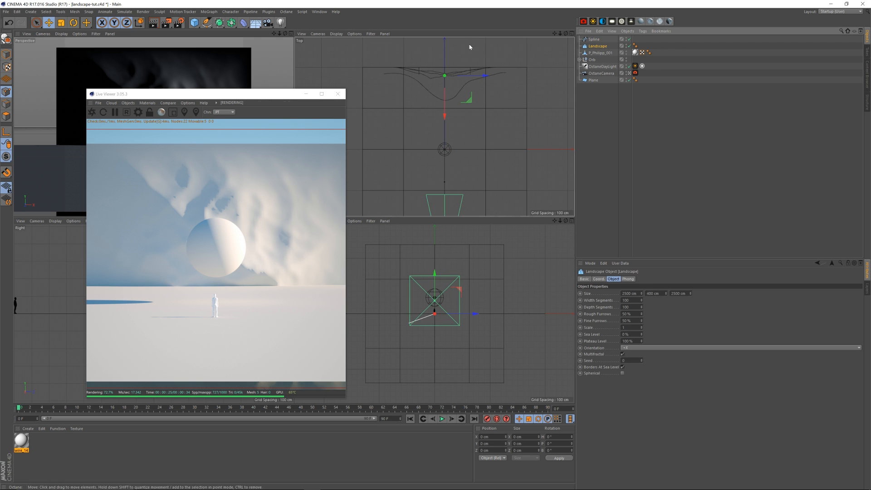
{"action": "left_click", "coordinate": [243, 22]}
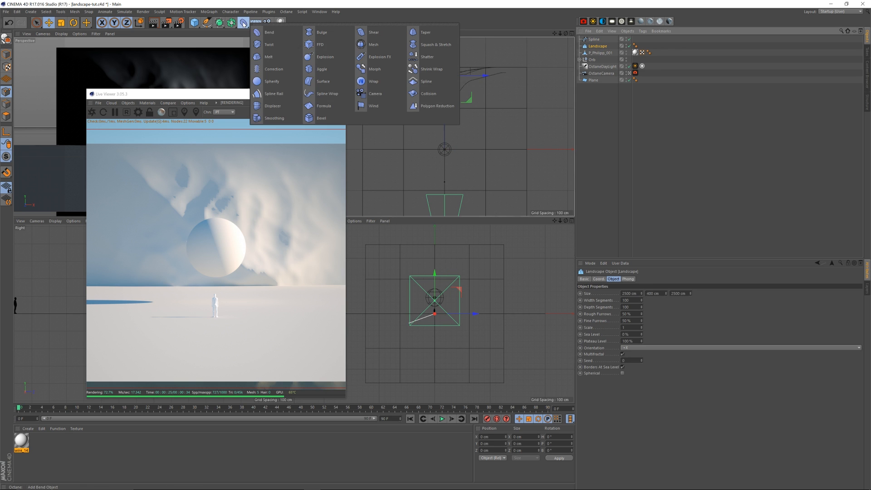
{"action": "left_click", "coordinate": [333, 94]}
{"action": "left_click_drag", "start_coordinate": [607, 55], "coordinate": [608, 54]}
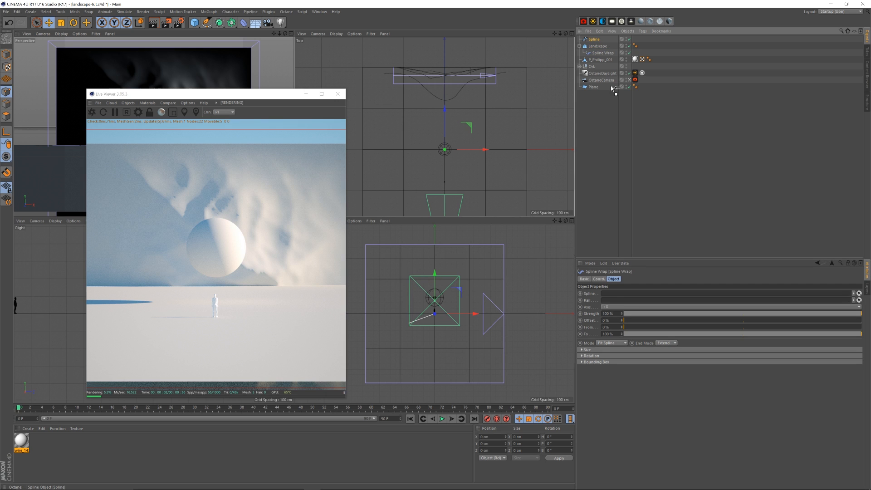
{"action": "left_click_drag", "start_coordinate": [615, 296], "coordinate": [616, 296]}
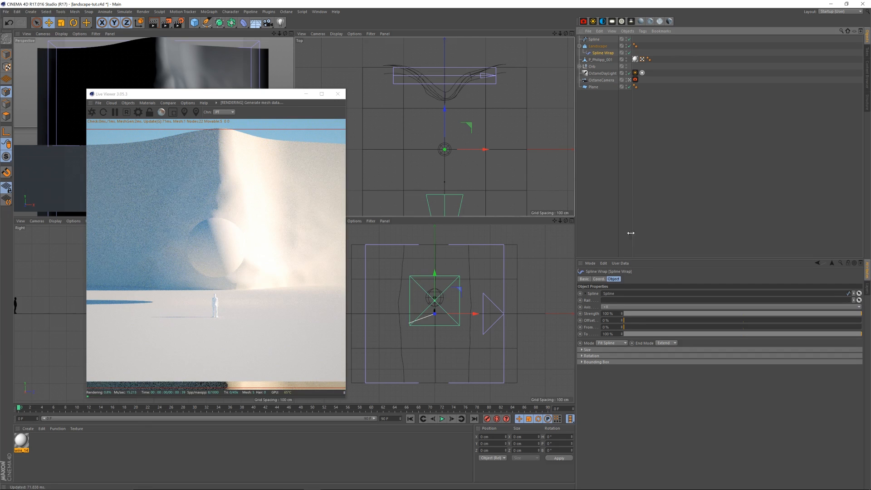
Step: Move the spline's right end point to X about 1473 cm and Z about 1953 cm
{"action": "left_click_drag", "start_coordinate": [561, 34], "coordinate": [566, 83]}
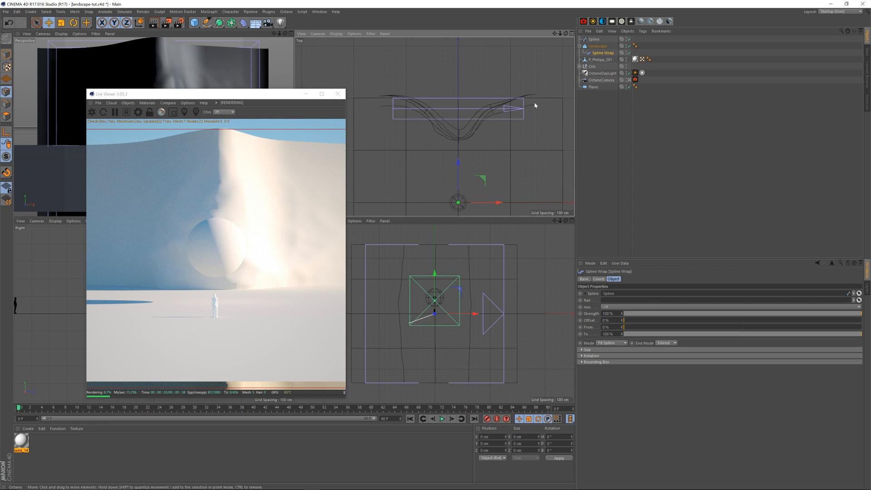
{"action": "left_click", "coordinate": [594, 40]}
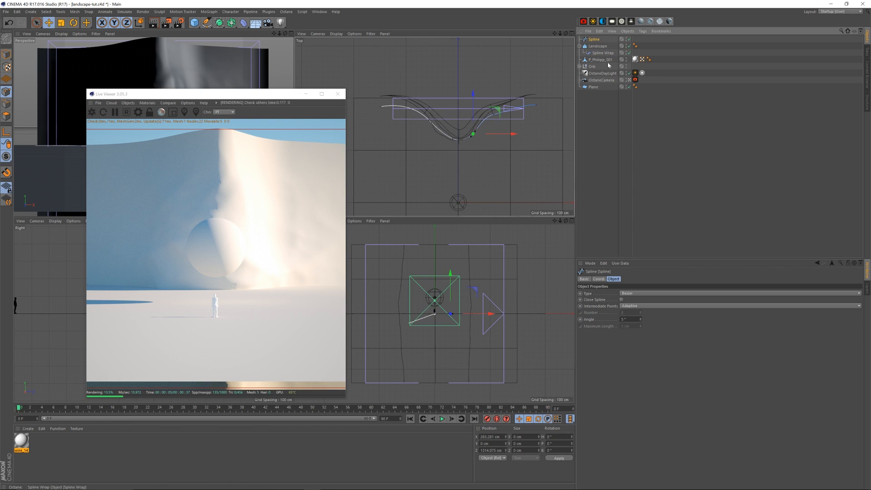
{"action": "mouse_move", "coordinate": [537, 106]}
{"action": "left_mouse_down"}
{"action": "mouse_move", "coordinate": [533, 56]}
{"action": "mouse_move", "coordinate": [526, 105]}
{"action": "left_mouse_up"}
{"action": "left_click_drag", "start_coordinate": [558, 78], "coordinate": [556, 78]}
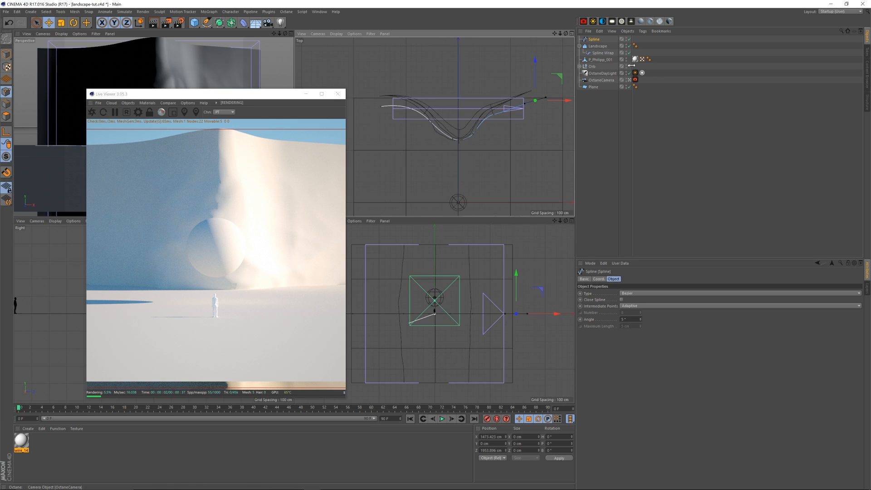
Step: Group the spline, landscape and Spline Wrap under one null and rename it Wall
{"action": "left_click", "coordinate": [604, 53], "text": "shift"}
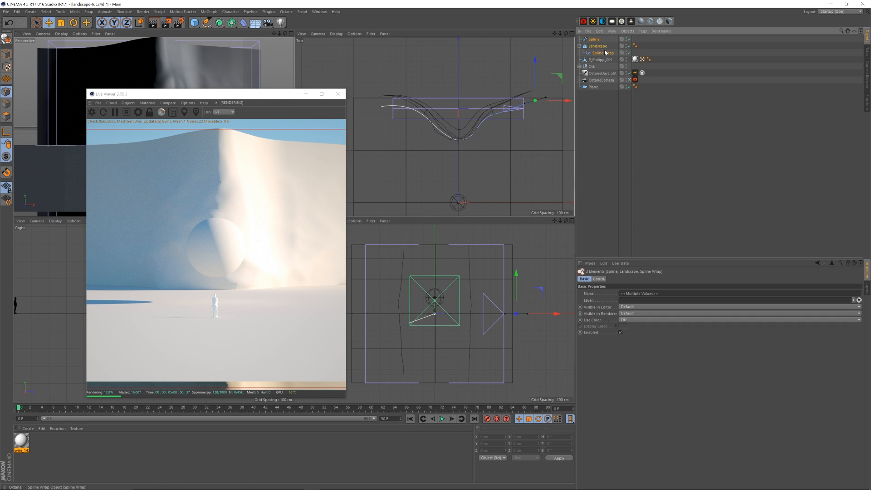
{"action": "key", "text": "alt+g"}
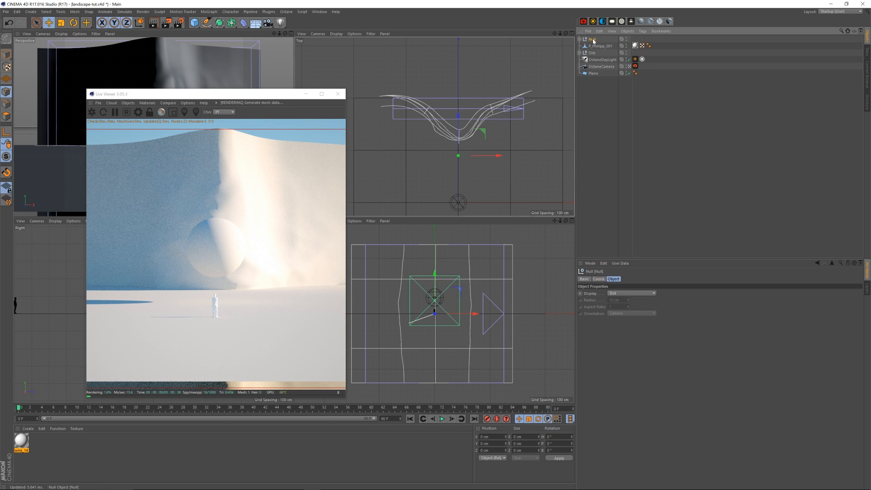
{"action": "double_click", "coordinate": [593, 39]}
{"action": "type", "text": "Wall"}
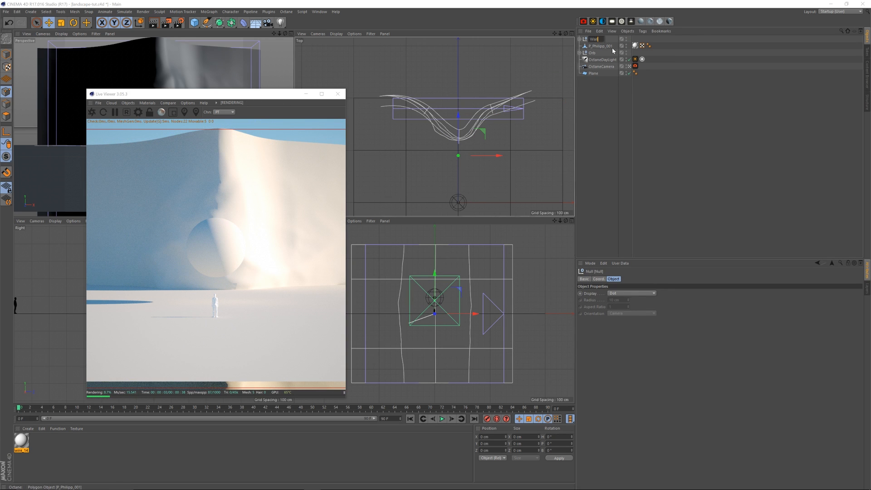
Step: Confirm the name Wall for the group and turn off Borders At Sea Level on the landscape inside it
{"action": "key", "text": "Return"}
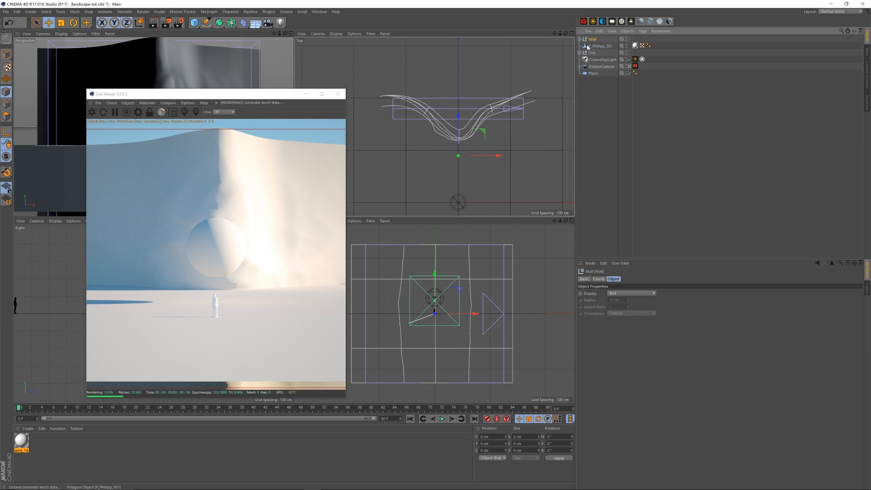
{"action": "left_click_drag", "start_coordinate": [561, 33], "coordinate": [561, 55]}
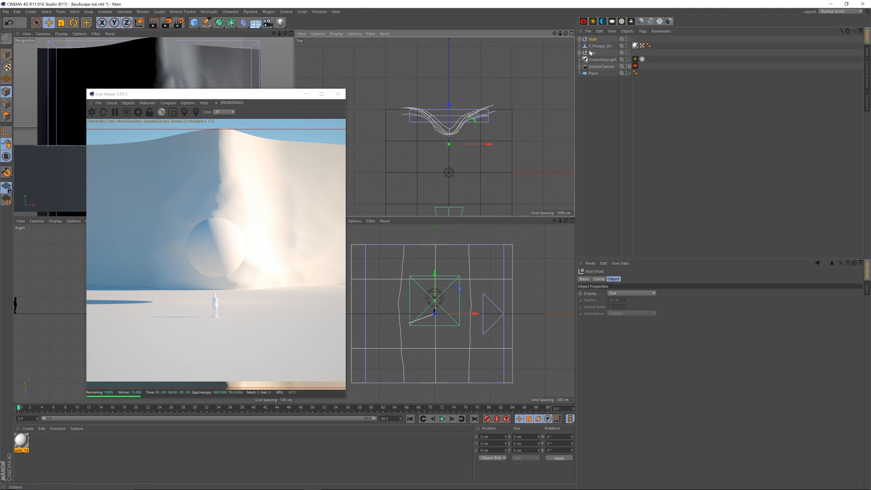
{"action": "left_click", "coordinate": [580, 39]}
{"action": "left_click", "coordinate": [601, 53]}
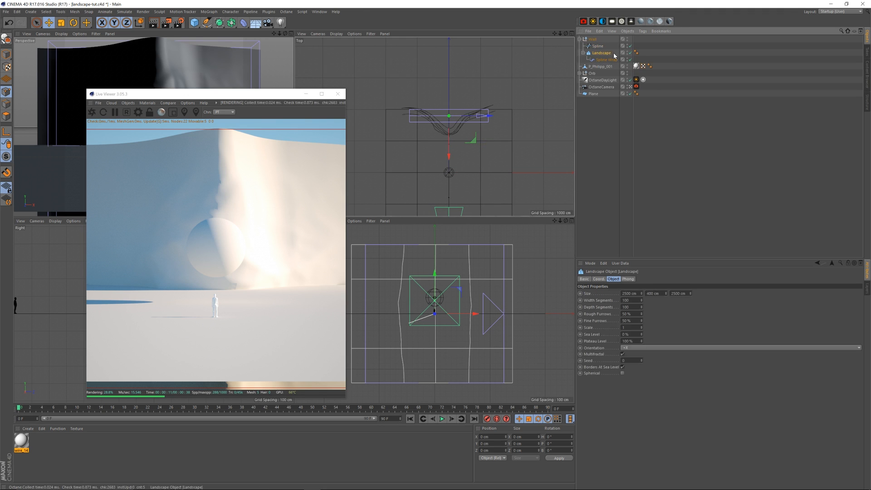
{"action": "left_click", "coordinate": [622, 367]}
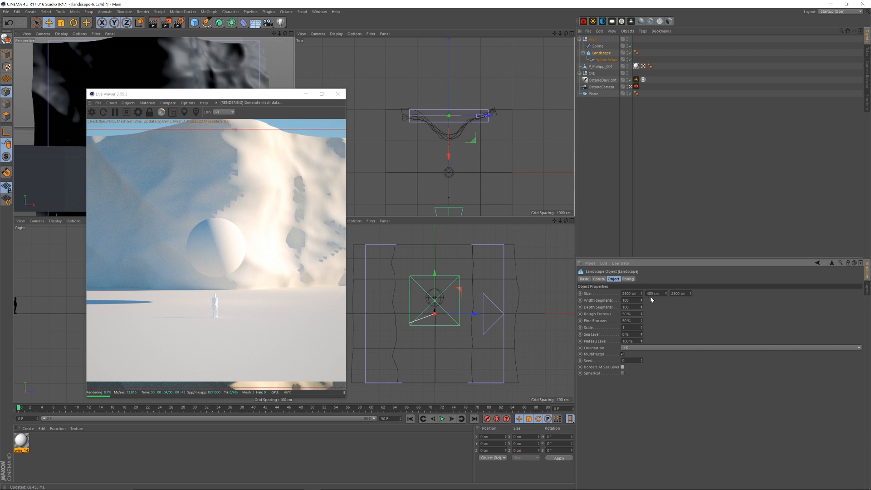
Step: Set the landscape's Seed to 4 to vary the wall's surface shape
{"action": "left_click", "coordinate": [642, 360]}
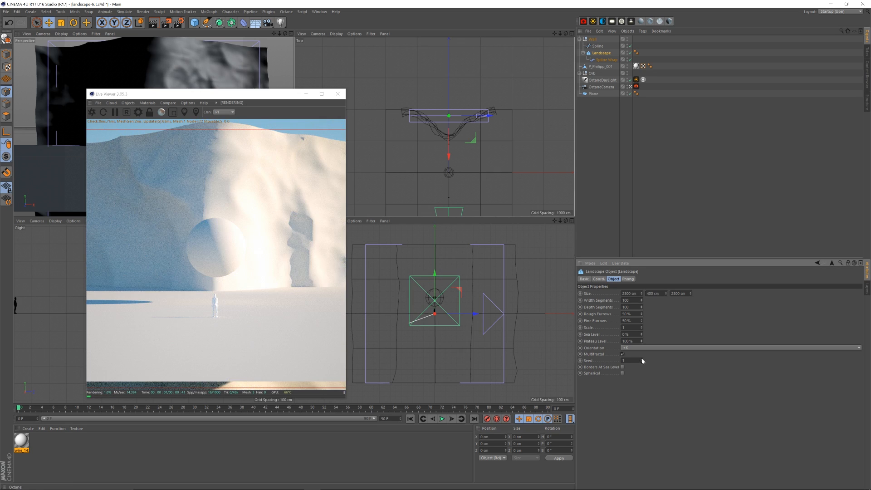
{"action": "left_click", "coordinate": [642, 359]}
{"action": "left_click", "coordinate": [642, 360]}
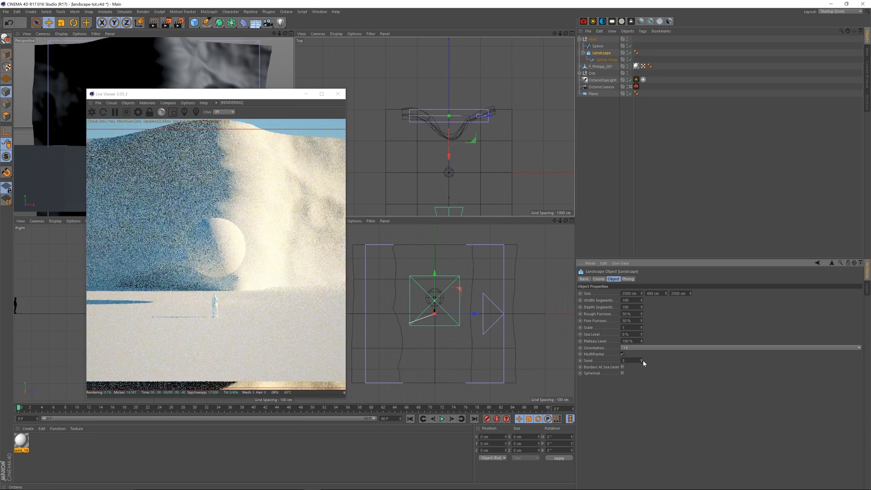
{"action": "left_click", "coordinate": [644, 360]}
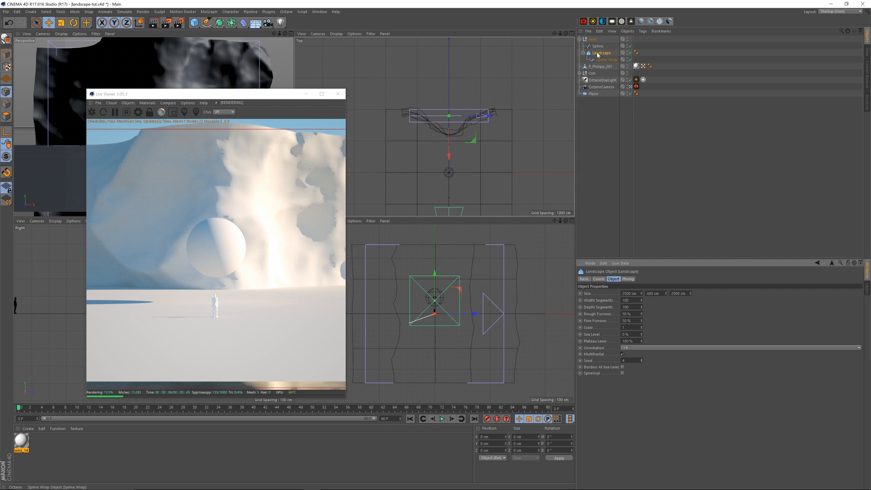
Step: Collapse the Wall group and make two copies of it
{"action": "left_click", "coordinate": [581, 40]}
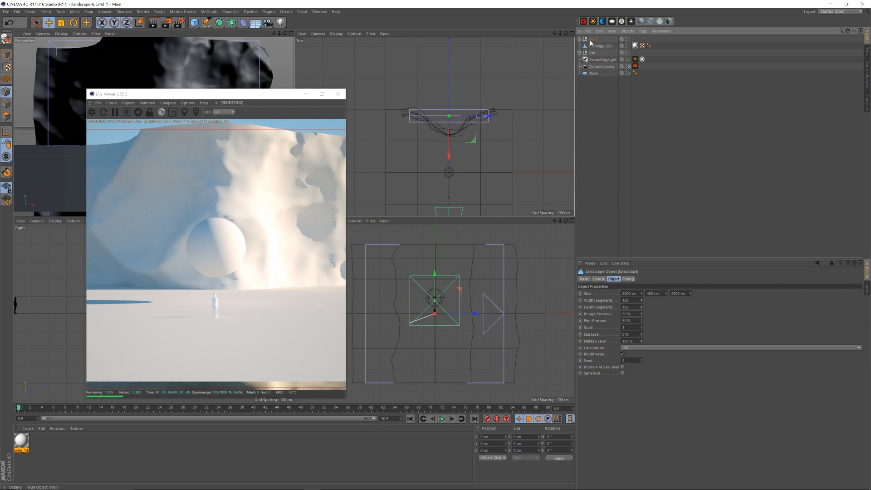
{"action": "left_click", "coordinate": [593, 40]}
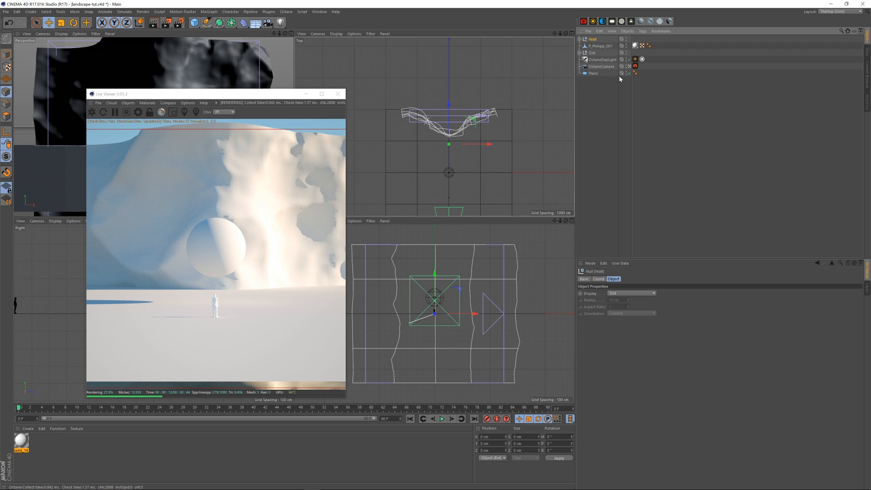
{"action": "key", "text": "ctrl+v"}
{"action": "key", "text": "ctrl+v"}
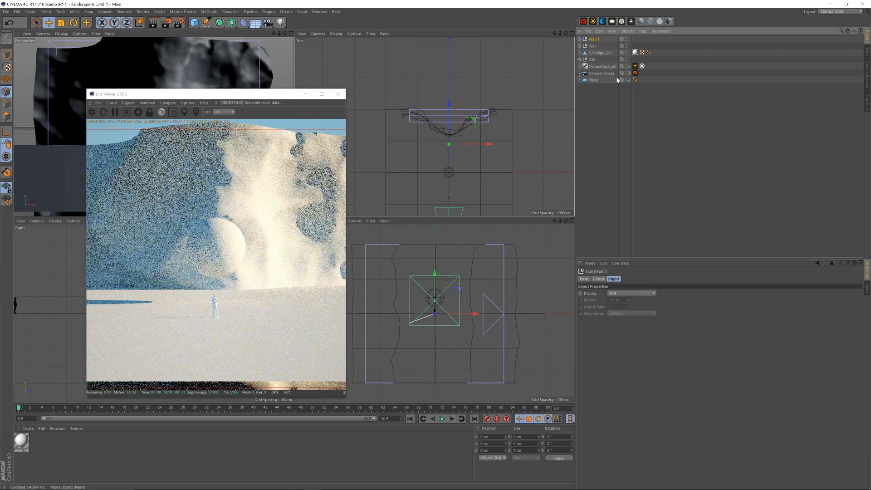
Step: Move the Wall.1 group in Model mode to Z about 15 cm and rotate it to heading -90° and bank 90°
{"action": "left_click", "coordinate": [601, 46]}
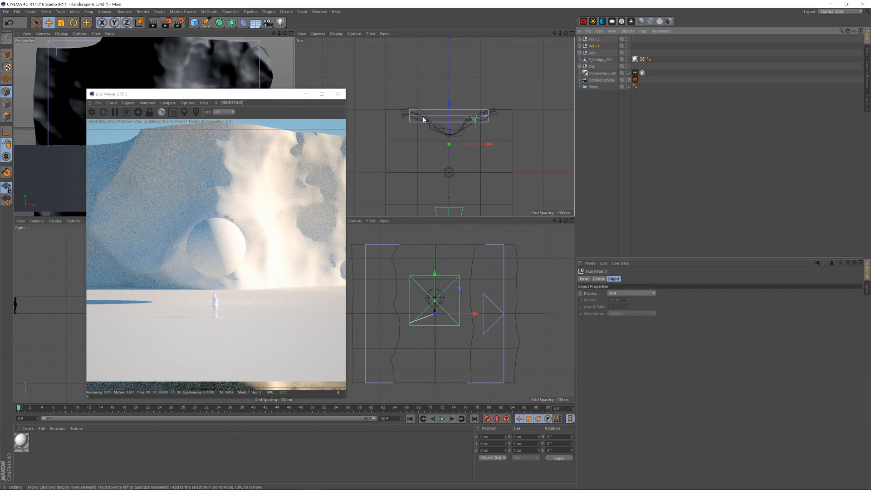
{"action": "left_click", "coordinate": [6, 54]}
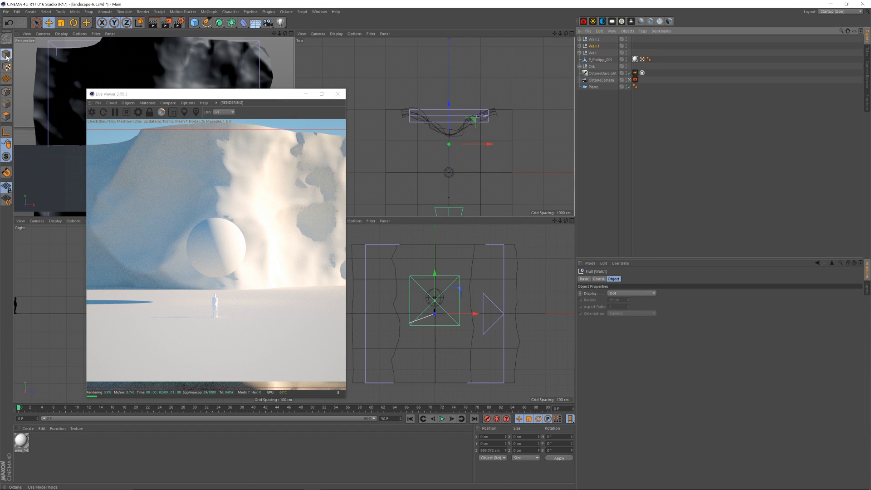
{"action": "left_click_drag", "start_coordinate": [456, 103], "coordinate": [485, 180]}
{"action": "key", "text": "r"}
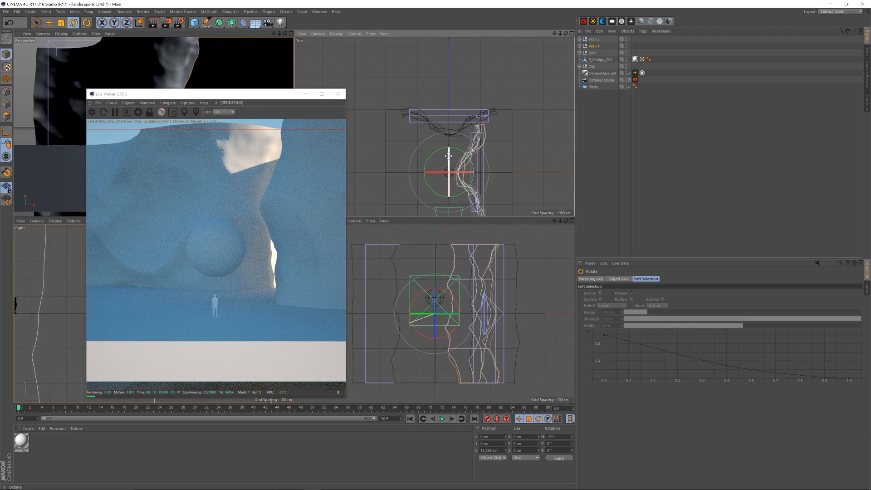
{"action": "left_click_drag", "start_coordinate": [450, 155], "coordinate": [447, 232]}
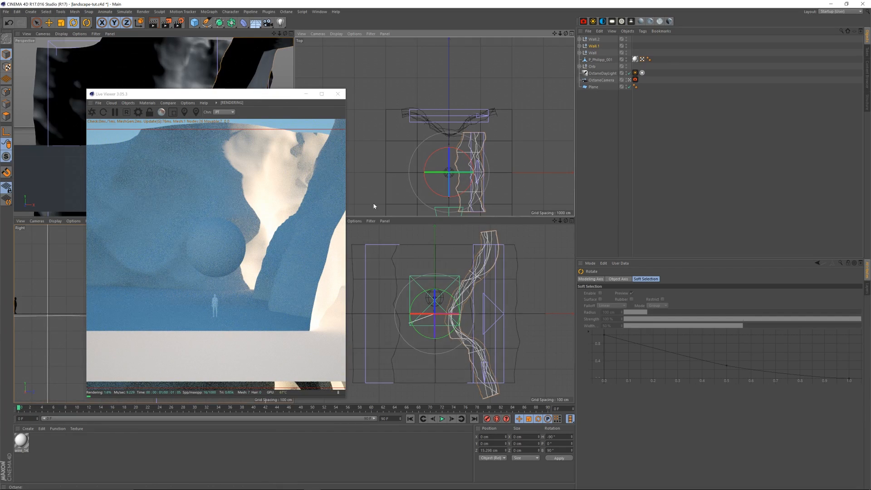
Step: Rotate Wall.1 to heading about -80° and pitch about 14°, and place it at X about 277 cm, Y about 69 cm, Z about -208 cm
{"action": "mouse_move", "coordinate": [458, 306]}
{"action": "left_mouse_down"}
{"action": "mouse_move", "coordinate": [458, 313]}
{"action": "mouse_move", "coordinate": [455, 303]}
{"action": "left_mouse_up"}
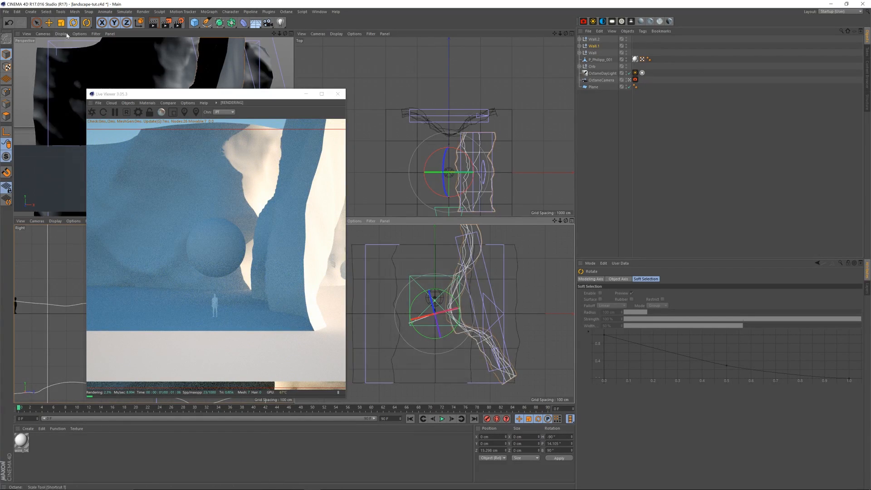
{"action": "left_click_drag", "start_coordinate": [473, 164], "coordinate": [470, 158]}
{"action": "key", "text": "e"}
{"action": "left_click_drag", "start_coordinate": [486, 167], "coordinate": [500, 164]}
{"action": "left_click_drag", "start_coordinate": [466, 193], "coordinate": [497, 178]}
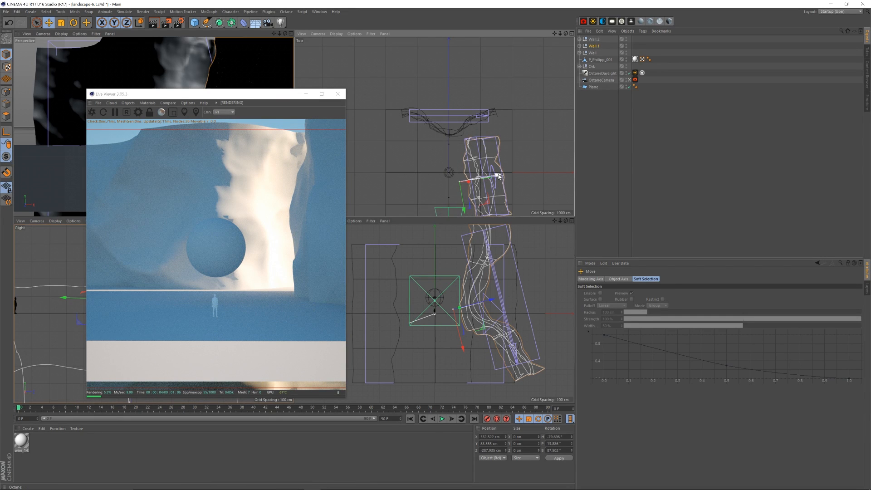
{"action": "left_click_drag", "start_coordinate": [499, 176], "coordinate": [498, 177]}
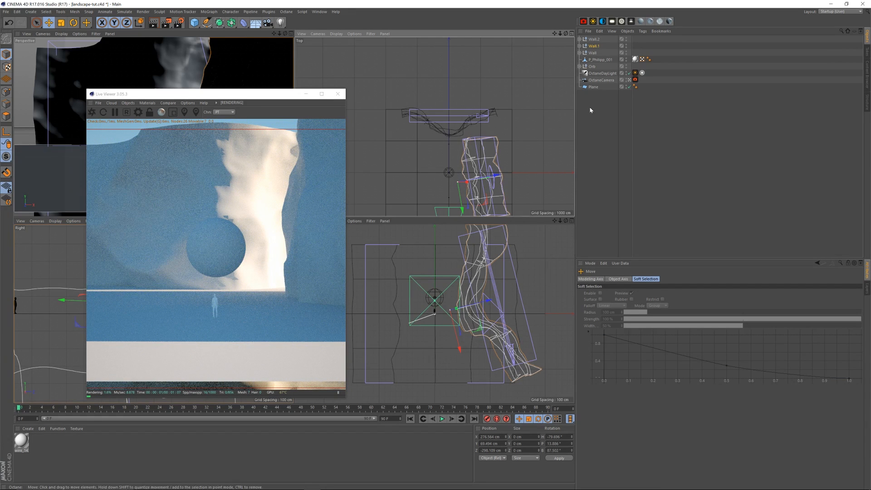
Step: Rotate Wall.2 to heading 80° and bank 90°, and move it opposite Wall.1 to X about -197 cm, Z about -219 cm
{"action": "left_click", "coordinate": [458, 135]}
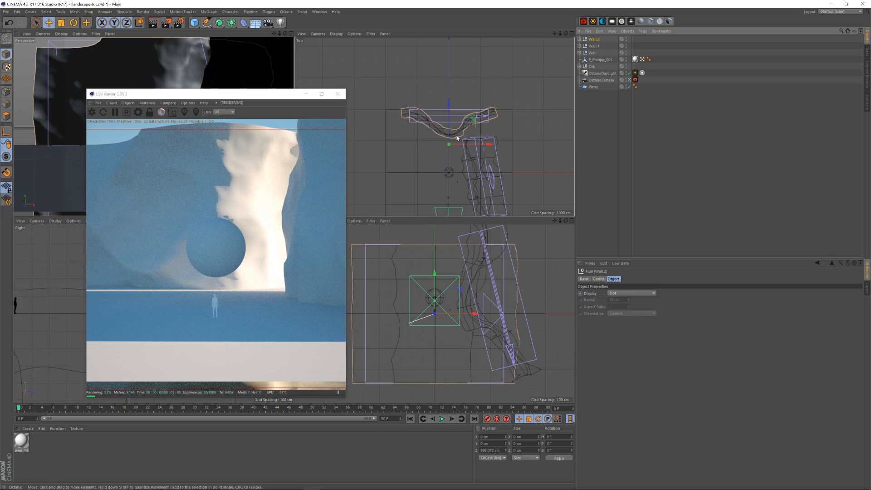
{"action": "key", "text": "r"}
{"action": "left_click_drag", "start_coordinate": [470, 132], "coordinate": [452, 95]}
{"action": "key", "text": "ctrl+z"}
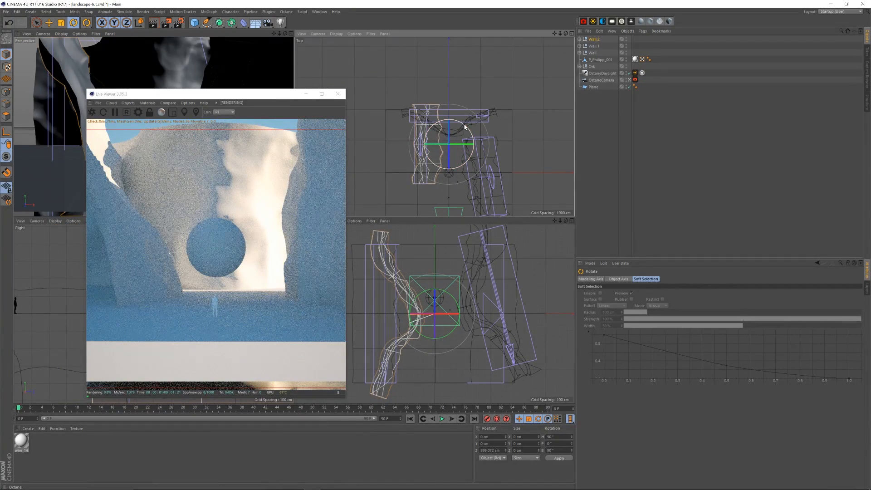
{"action": "left_click_drag", "start_coordinate": [468, 128], "coordinate": [449, 144]}
{"action": "key", "text": "e"}
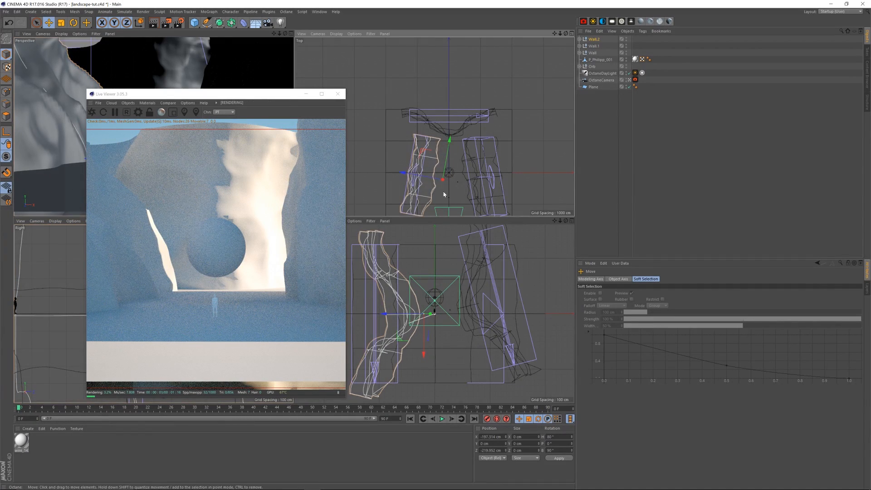
Step: Pitch Wall.2 by about 19° and shift it outward to X about -314 cm, Y about -53 cm
{"action": "key", "text": "r"}
{"action": "left_click_drag", "start_coordinate": [428, 292], "coordinate": [438, 296]}
{"action": "key", "text": "e"}
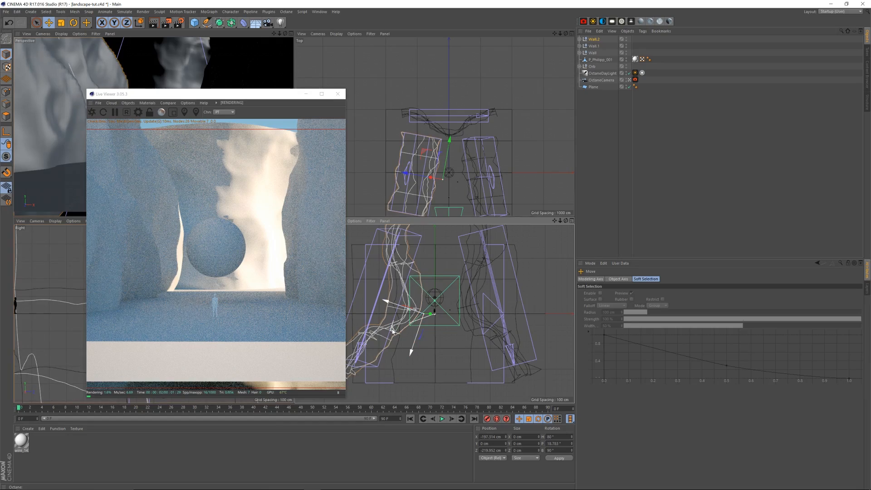
{"action": "left_click_drag", "start_coordinate": [393, 332], "coordinate": [379, 338]}
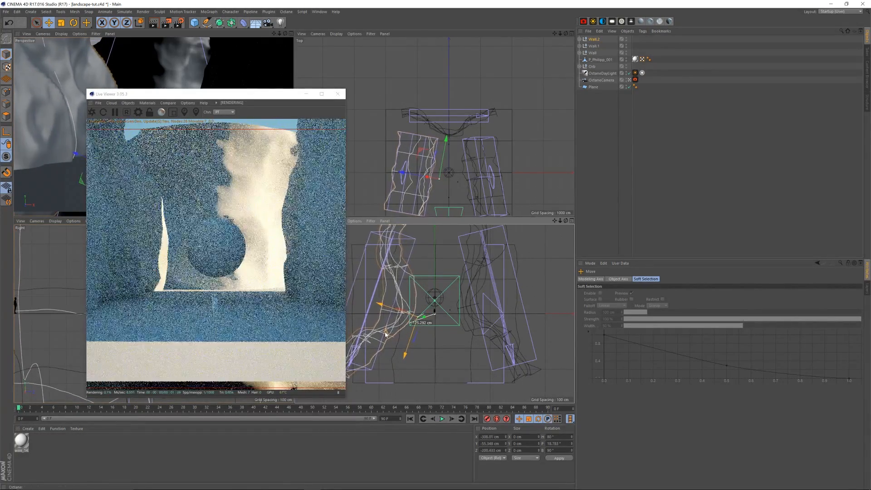
Step: Raise the rear Wall group to Y about 953 cm
{"action": "left_click", "coordinate": [597, 52], "text": "shift"}
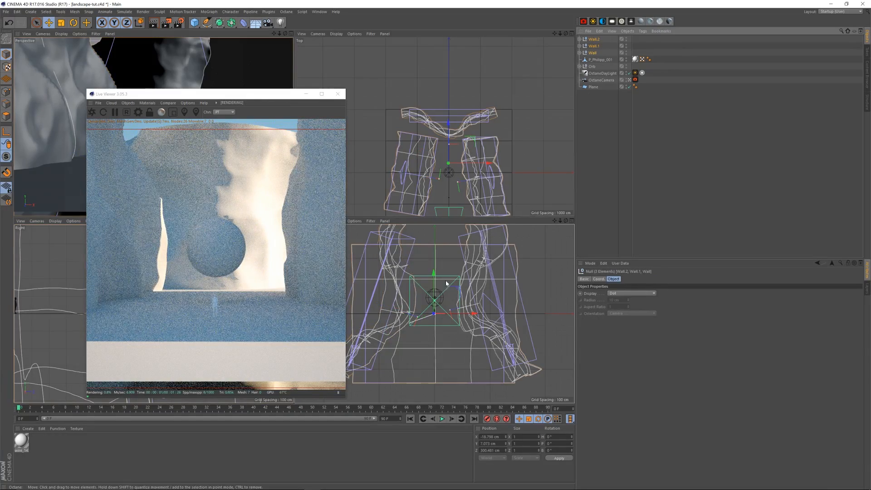
{"action": "left_click_drag", "start_coordinate": [435, 280], "coordinate": [434, 274]}
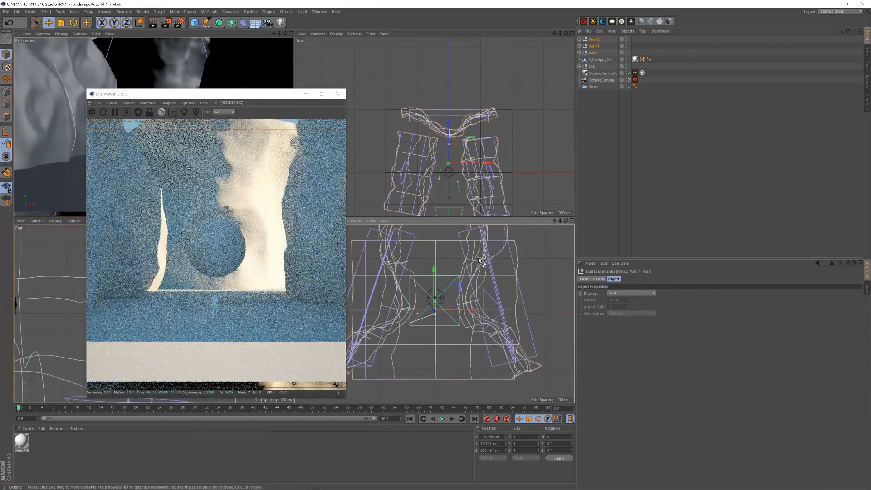
{"action": "left_click", "coordinate": [593, 53]}
{"action": "left_click_drag", "start_coordinate": [436, 280], "coordinate": [438, 228]}
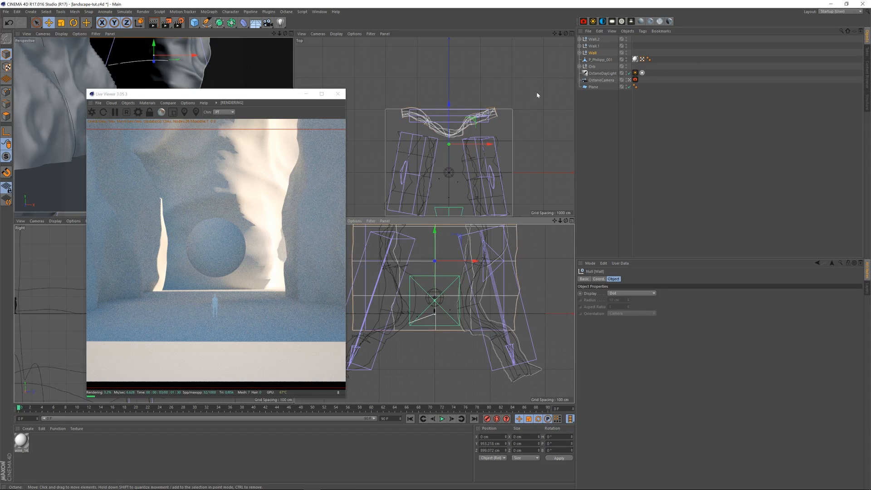
Step: Rotate the rear Wall group to heading about -11° and shift it to X about -96 cm, Z about 964 cm
{"action": "key", "text": "r"}
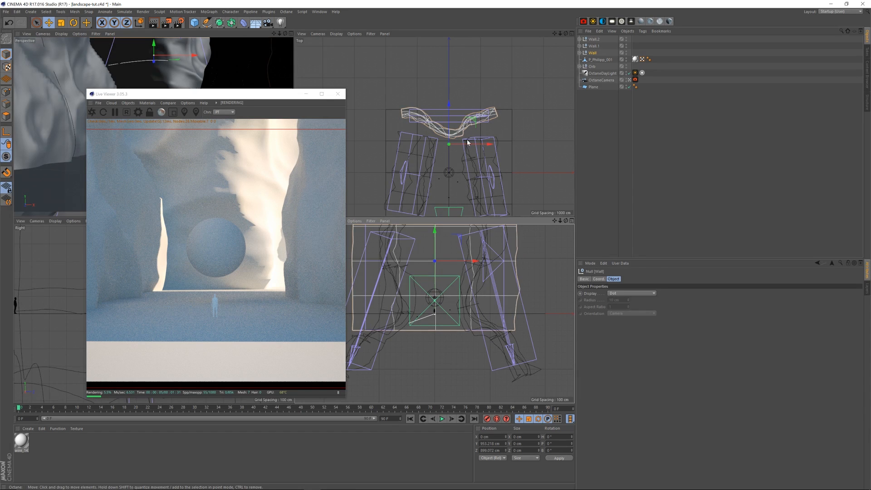
{"action": "mouse_move", "coordinate": [467, 128]}
{"action": "left_mouse_down"}
{"action": "mouse_move", "coordinate": [458, 127]}
{"action": "mouse_move", "coordinate": [474, 131]}
{"action": "mouse_move", "coordinate": [473, 140]}
{"action": "mouse_move", "coordinate": [475, 128]}
{"action": "left_mouse_up"}
{"action": "key", "text": "e"}
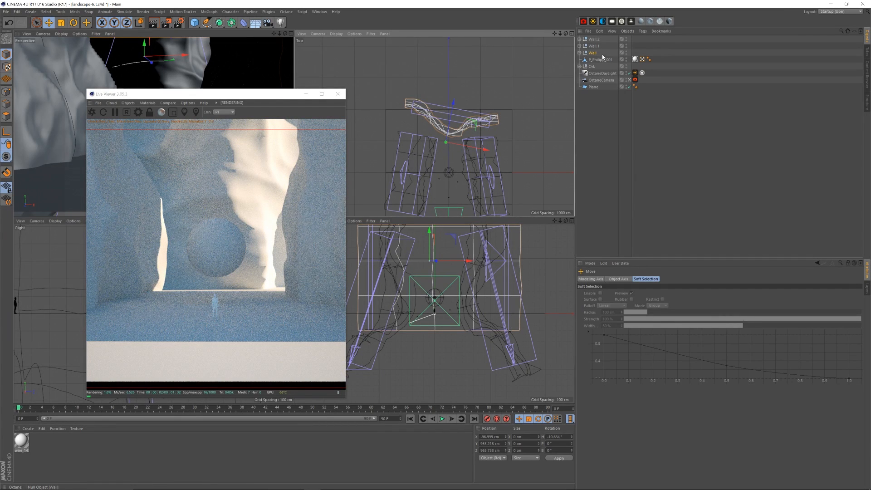
Step: Move Wall.2 to X about -425 cm, Y about -2 cm, Z about 74 cm and rotate its pitch to about 20°
{"action": "left_click", "coordinate": [594, 40]}
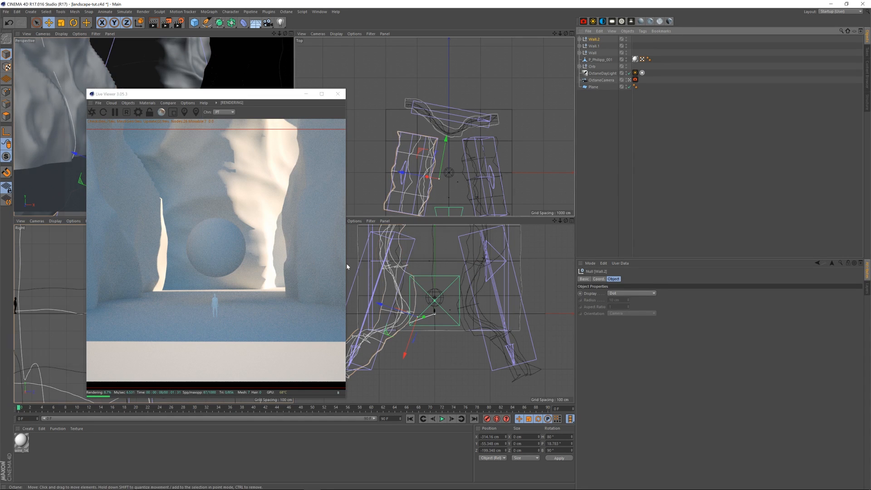
{"action": "left_click_drag", "start_coordinate": [445, 139], "coordinate": [446, 138]}
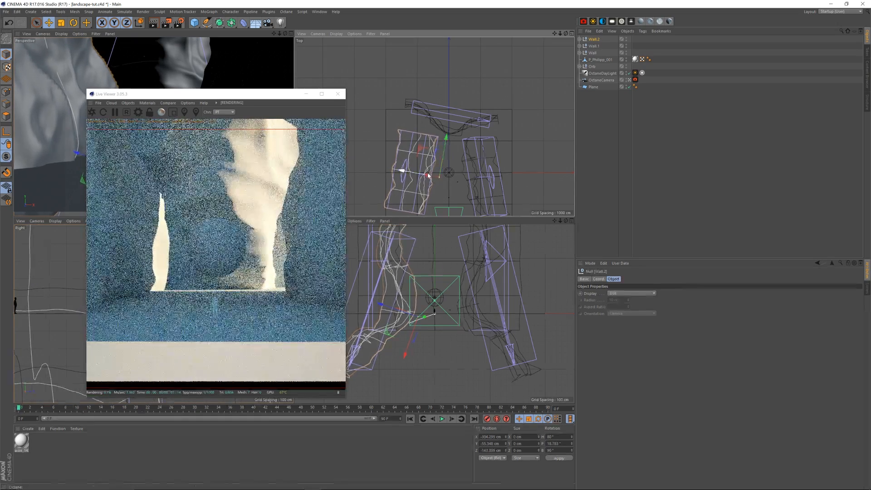
{"action": "left_click_drag", "start_coordinate": [411, 172], "coordinate": [406, 171]}
{"action": "left_click_drag", "start_coordinate": [439, 145], "coordinate": [439, 139]}
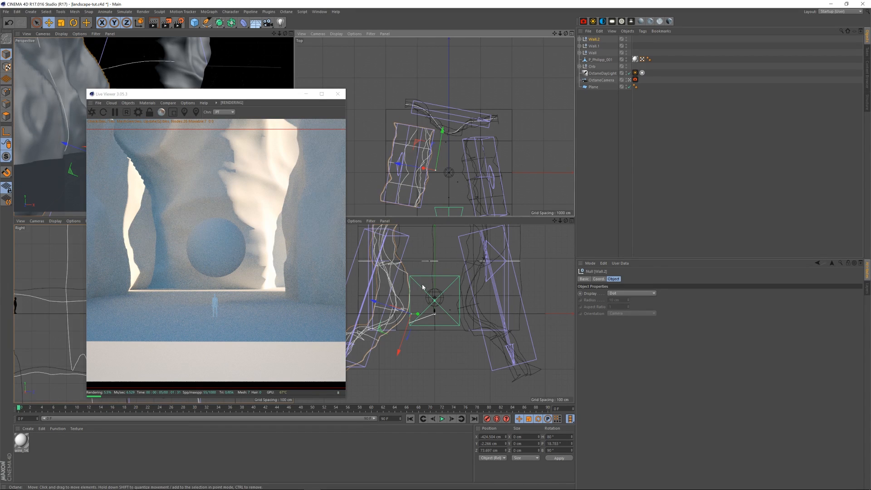
{"action": "key", "text": "r"}
{"action": "mouse_move", "coordinate": [425, 294]}
{"action": "left_mouse_down"}
{"action": "mouse_move", "coordinate": [424, 302]}
{"action": "mouse_move", "coordinate": [417, 296]}
{"action": "mouse_move", "coordinate": [433, 294]}
{"action": "left_mouse_up"}
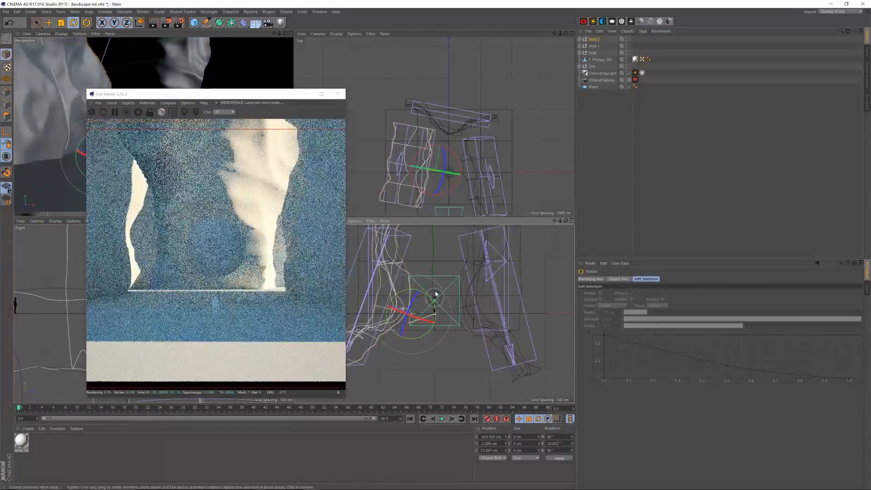
{"action": "key", "text": "e"}
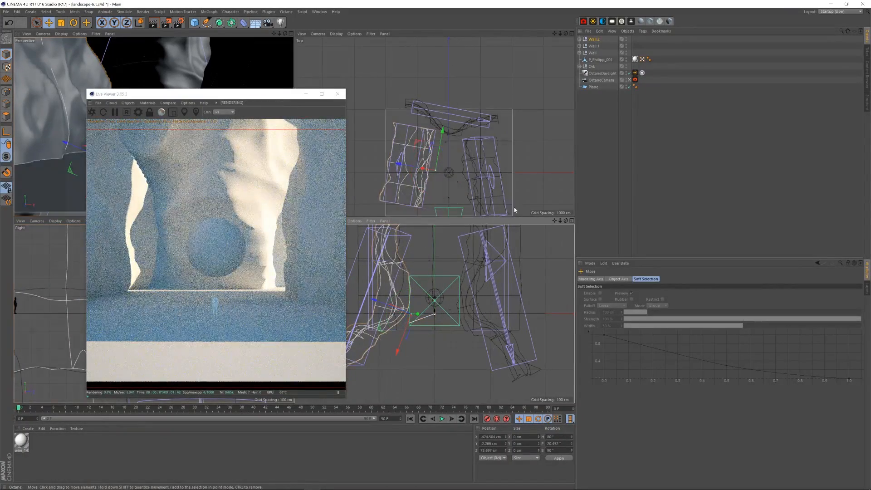
Step: Set the Seed of the landscape inside Wall.2 to 6
{"action": "left_click", "coordinate": [580, 39]}
{"action": "left_click", "coordinate": [602, 53]}
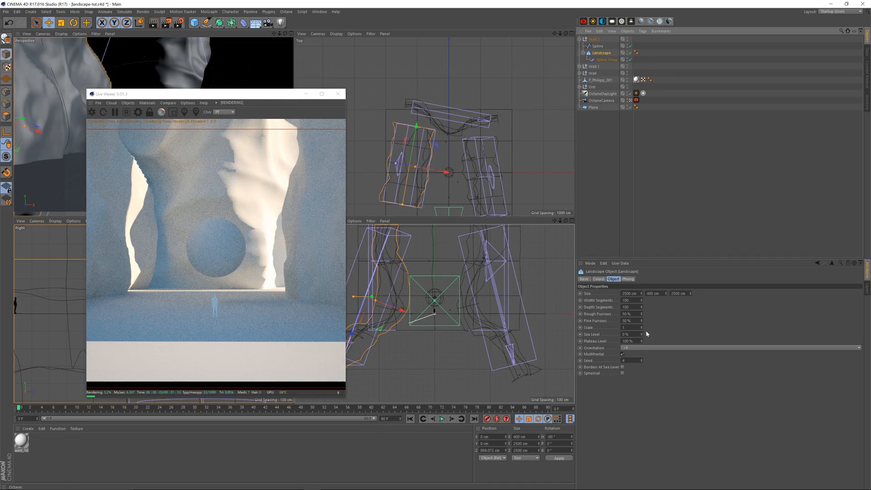
{"action": "left_click", "coordinate": [642, 359]}
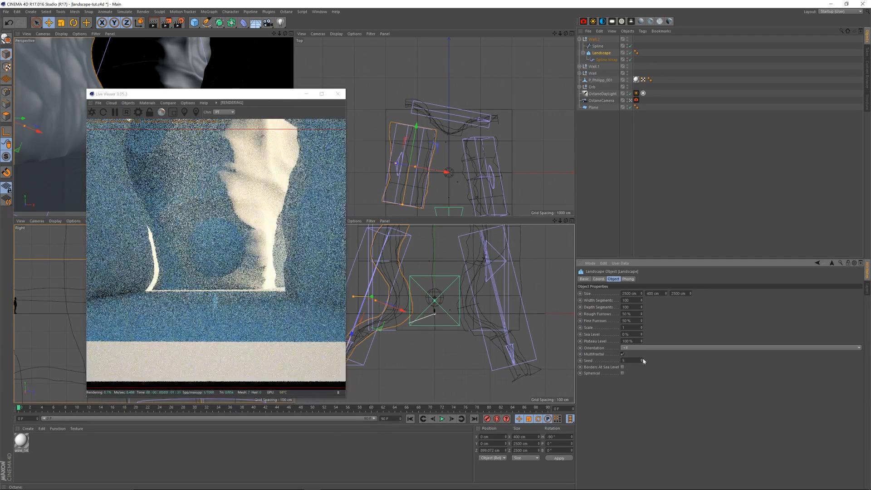
{"action": "left_click", "coordinate": [642, 360]}
{"action": "left_click", "coordinate": [643, 361]}
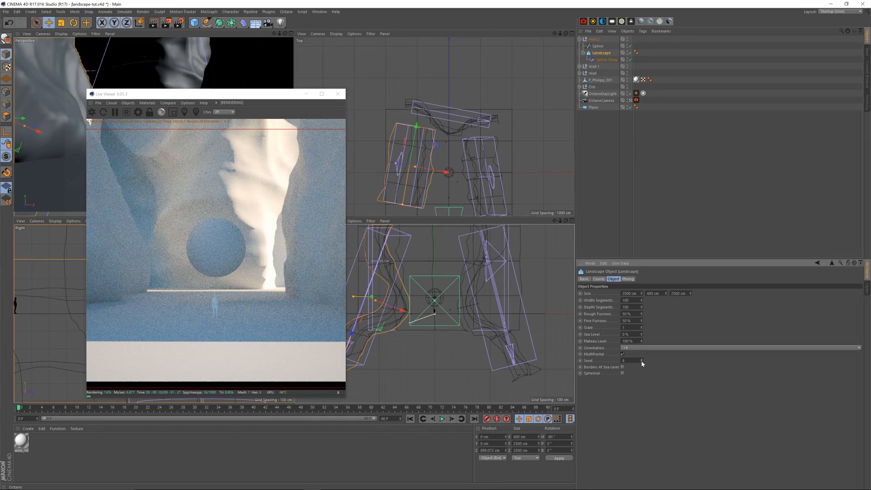
Step: Try Seed values up to 12 on the landscape inside Wall.2 and return the Seed to 6
{"action": "left_click", "coordinate": [642, 360]}
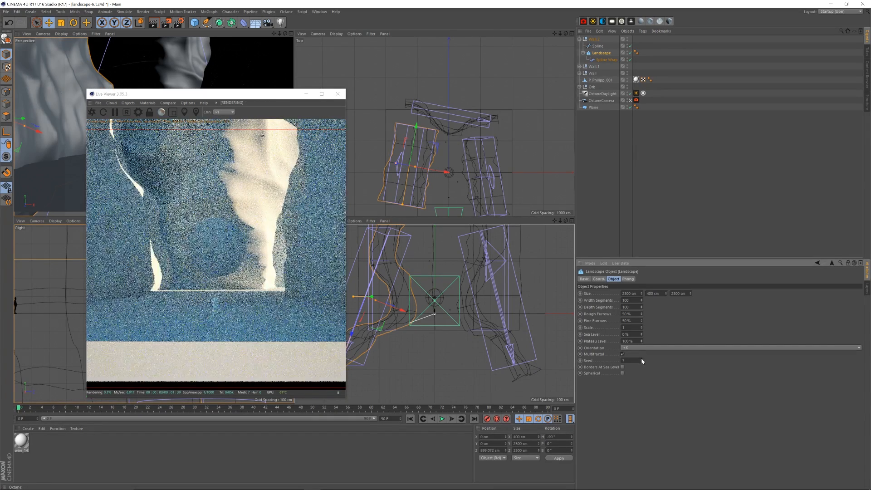
{"action": "left_click", "coordinate": [642, 359]}
{"action": "left_click", "coordinate": [642, 360]}
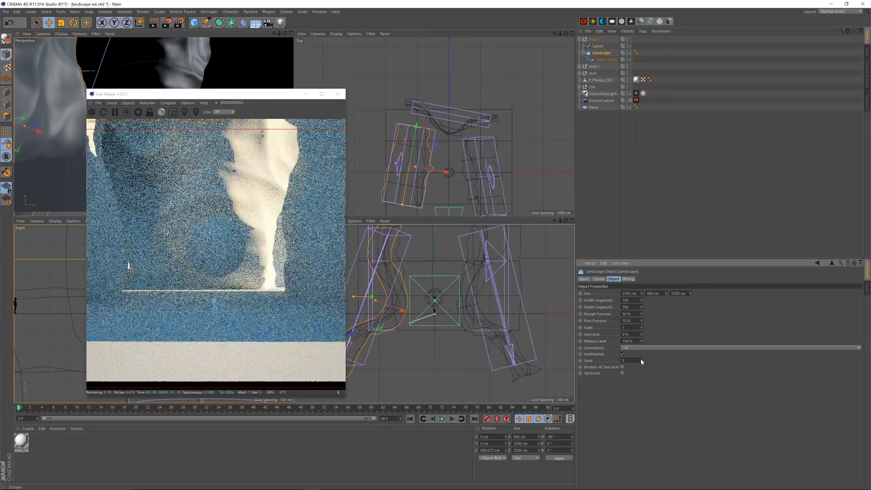
{"action": "left_click", "coordinate": [642, 360]}
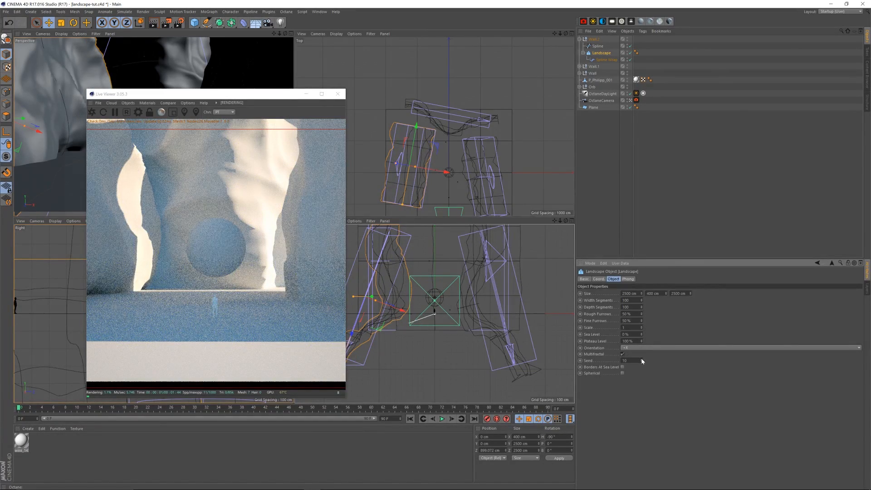
{"action": "left_click", "coordinate": [642, 360]}
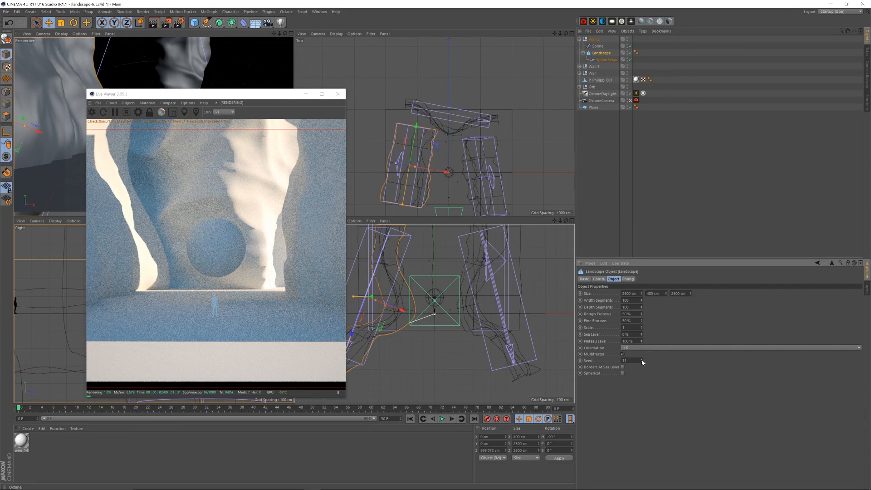
{"action": "left_click", "coordinate": [642, 362]}
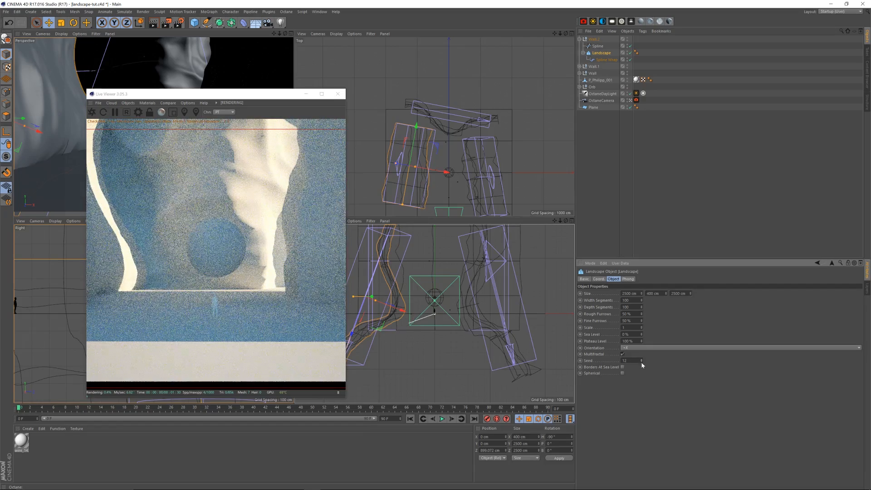
{"action": "left_click", "coordinate": [642, 362]}
{"action": "left_click", "coordinate": [641, 362]}
{"action": "left_click", "coordinate": [642, 362]}
{"action": "left_click", "coordinate": [642, 362]}
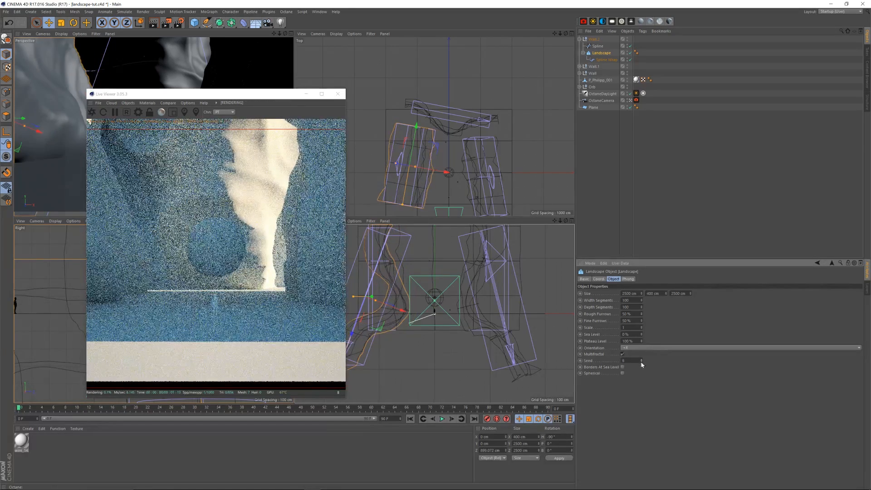
{"action": "key", "text": "r"}
{"action": "left_click_drag", "start_coordinate": [386, 283], "coordinate": [392, 290]}
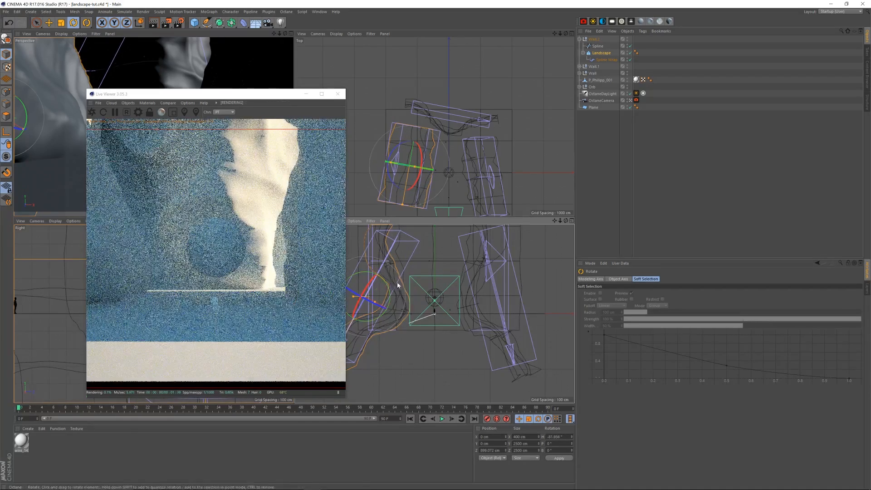
{"action": "key", "text": "ctrl+z"}
Step: Rotate Wall.2 to a pitch of about 31.8° and move it to X about -502 cm, Y about -101 cm, Z about -258 cm
{"action": "left_click", "coordinate": [595, 41]}
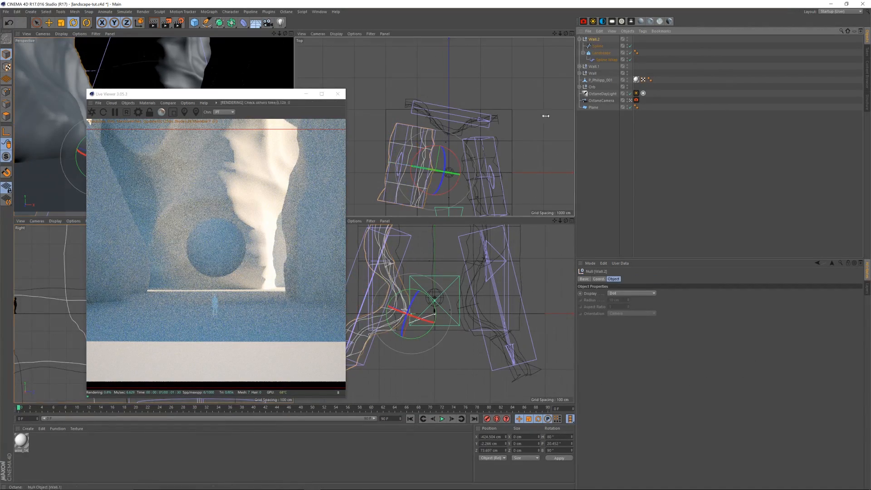
{"action": "mouse_move", "coordinate": [430, 297]}
{"action": "left_mouse_down"}
{"action": "mouse_move", "coordinate": [424, 302]}
{"action": "mouse_move", "coordinate": [436, 304]}
{"action": "left_mouse_up"}
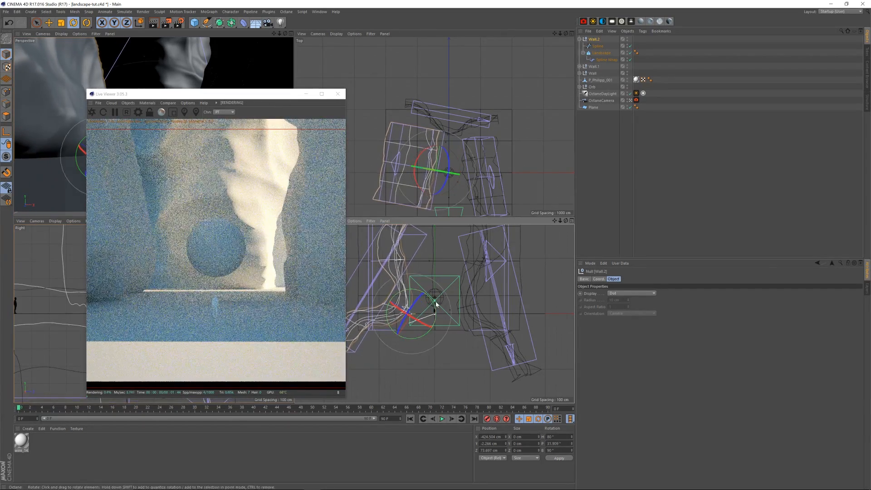
{"action": "key", "text": "e"}
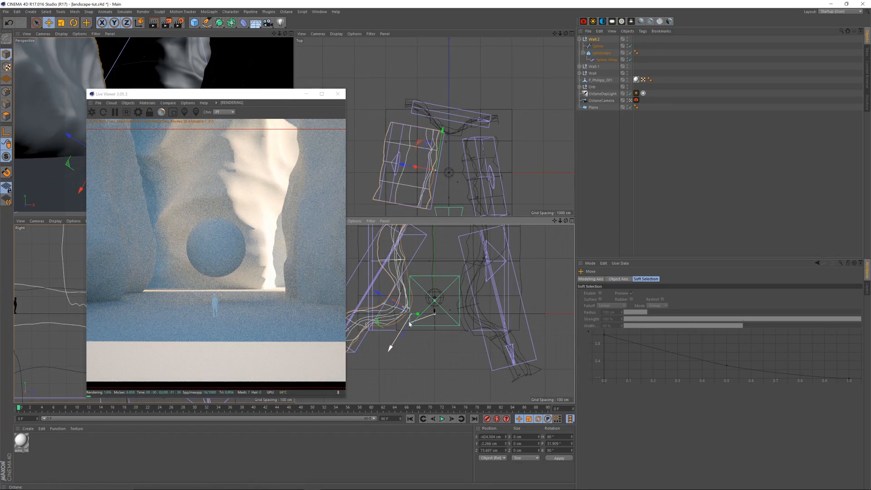
{"action": "left_click_drag", "start_coordinate": [408, 320], "coordinate": [376, 328]}
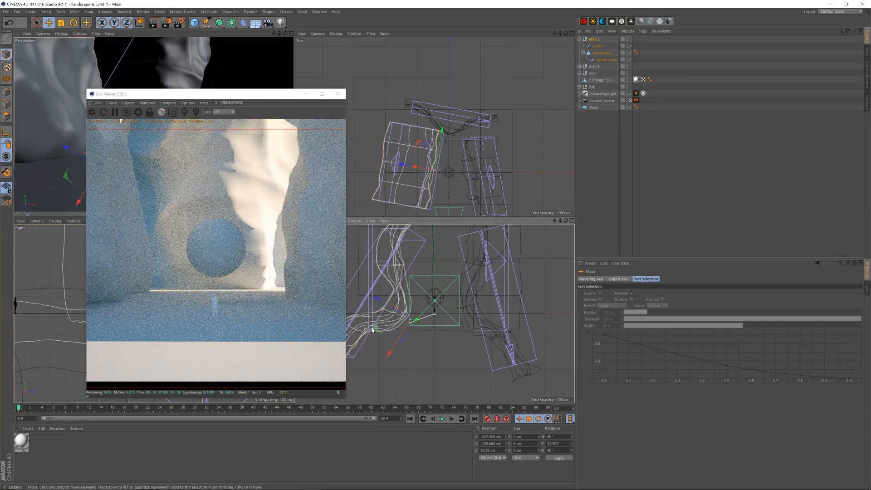
{"action": "left_click_drag", "start_coordinate": [441, 131], "coordinate": [442, 143]}
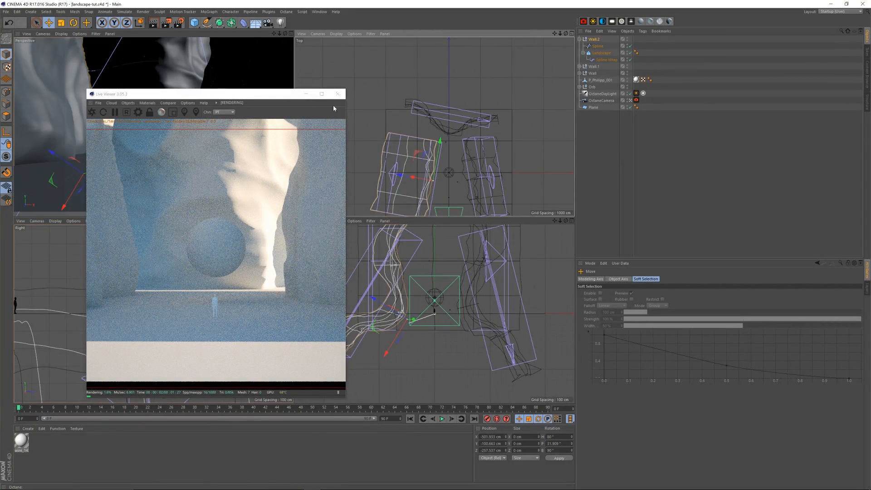
Step: Switch to world axes and shift Wall.2 along X to about -391 cm
{"action": "left_click_drag", "start_coordinate": [263, 97], "coordinate": [242, 86]}
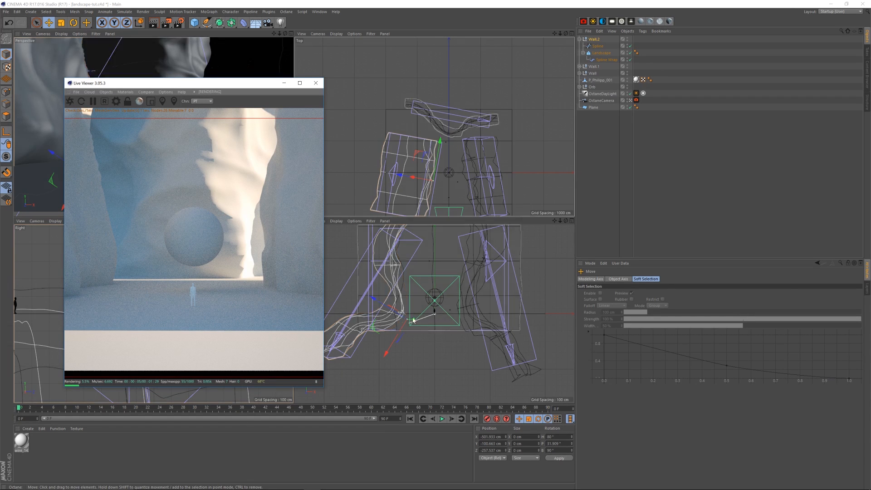
{"action": "left_click", "coordinate": [142, 23]}
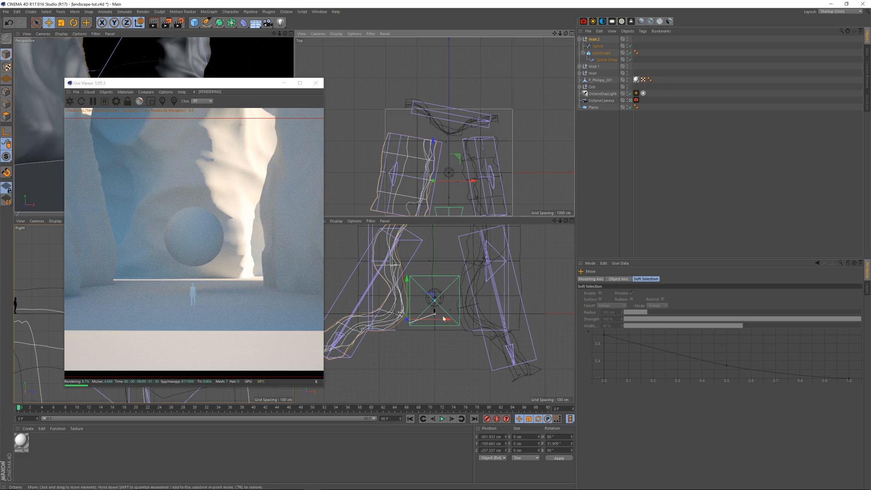
{"action": "left_click_drag", "start_coordinate": [448, 320], "coordinate": [459, 321]}
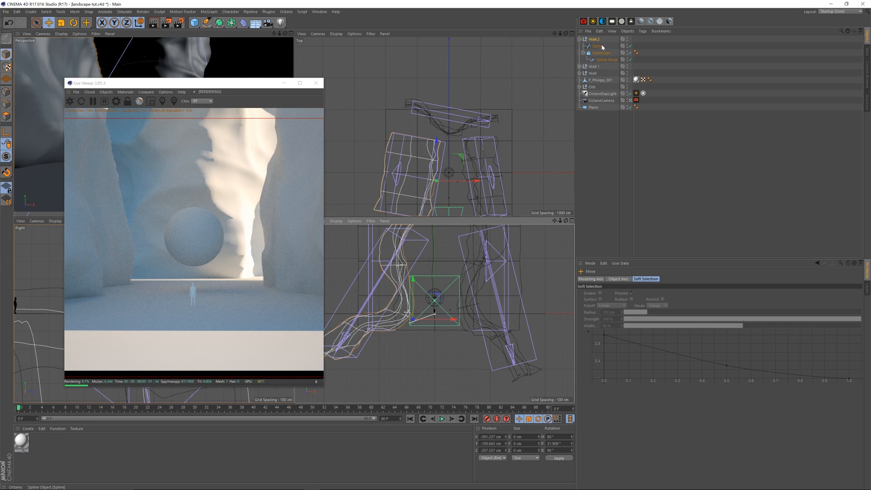
Step: Collapse the Wall.2 hierarchy, reposition the Live Viewer window and clear the object selection
{"action": "left_click", "coordinate": [580, 39]}
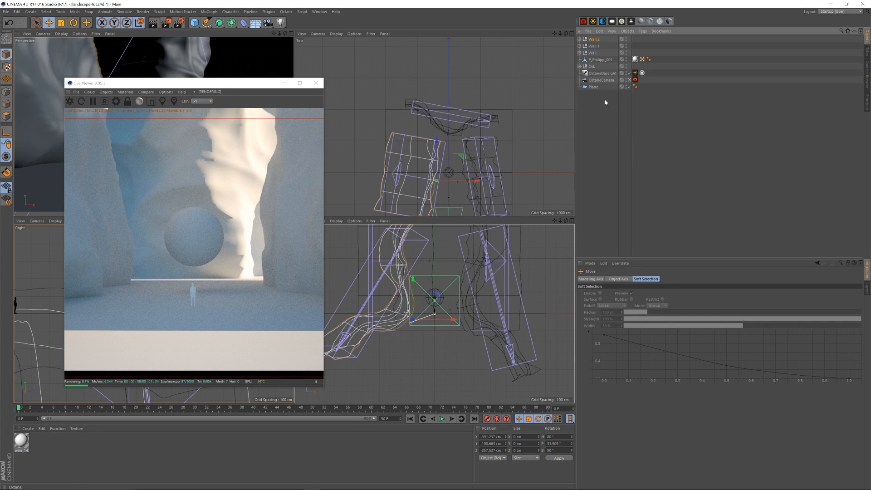
{"action": "left_click_drag", "start_coordinate": [210, 87], "coordinate": [241, 70]}
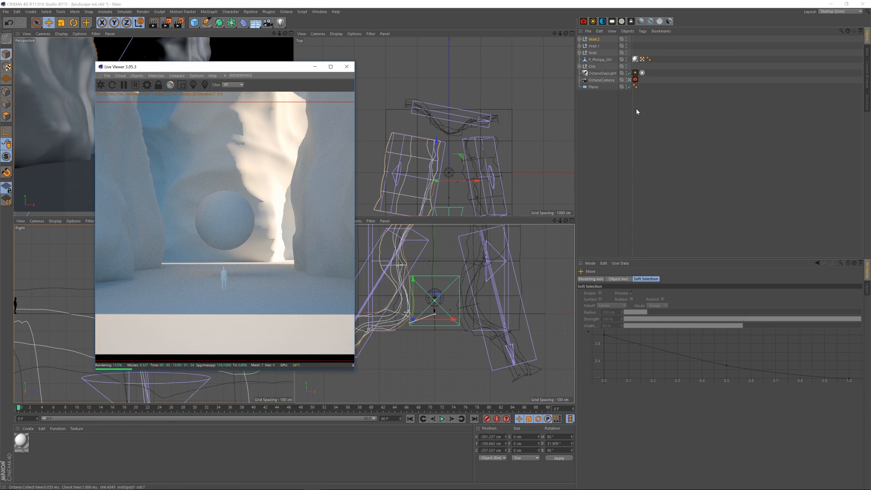
{"action": "left_click", "coordinate": [608, 111]}
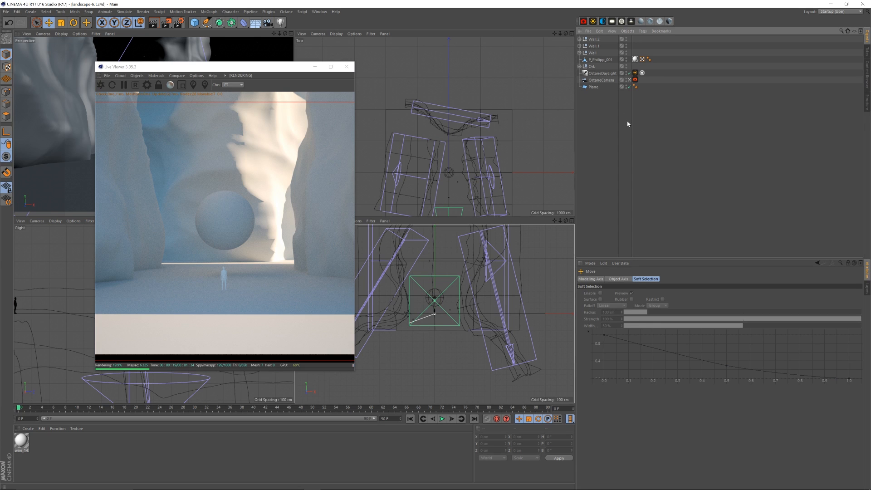
Step: Remove the texture tag from the human figure and delete its existing wire material from the scene
{"action": "left_click", "coordinate": [25, 443]}
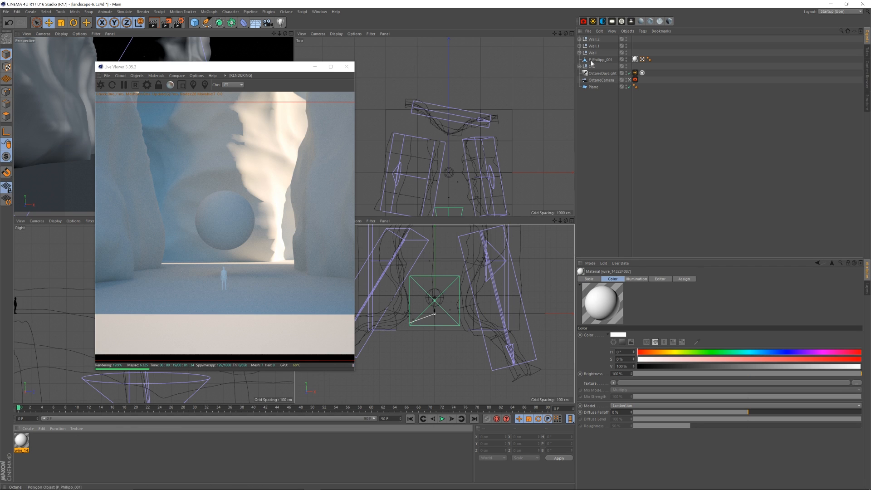
{"action": "left_click", "coordinate": [635, 59]}
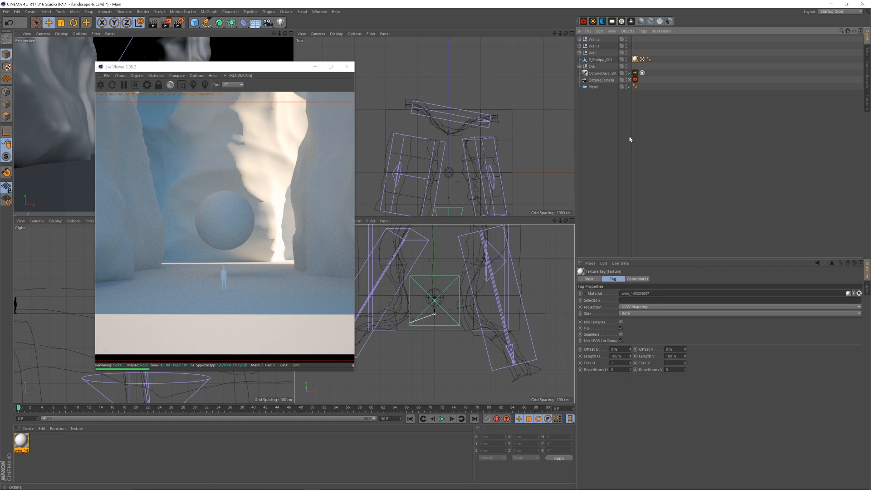
{"action": "key", "text": "Delete"}
{"action": "left_click", "coordinate": [21, 440]}
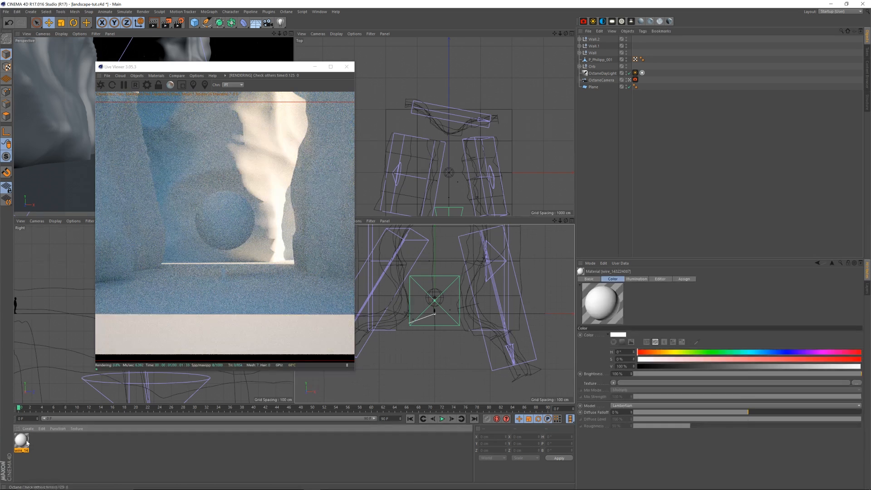
{"action": "key", "text": "Delete"}
Step: Create an Octane diffuse material and connect an Image Texture node to its Diffuse channel in the Node Editor
{"action": "left_click", "coordinate": [641, 22]}
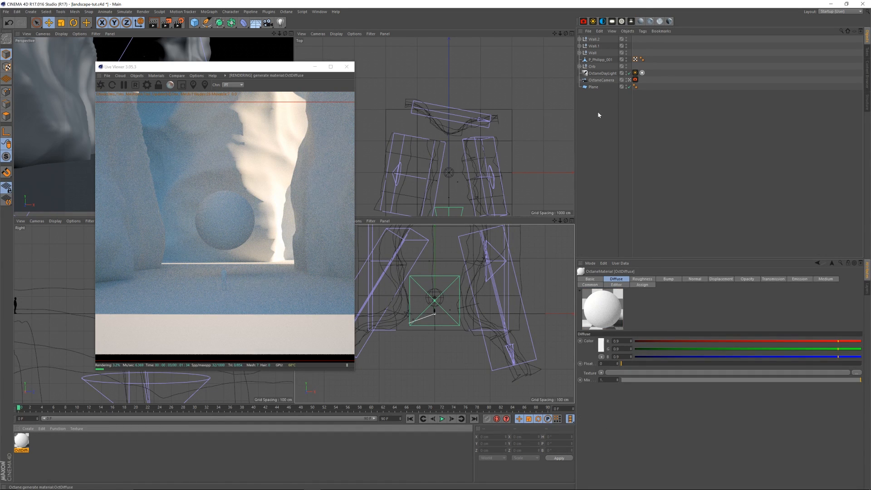
{"action": "double_click", "coordinate": [21, 441]}
{"action": "left_click", "coordinate": [124, 138]}
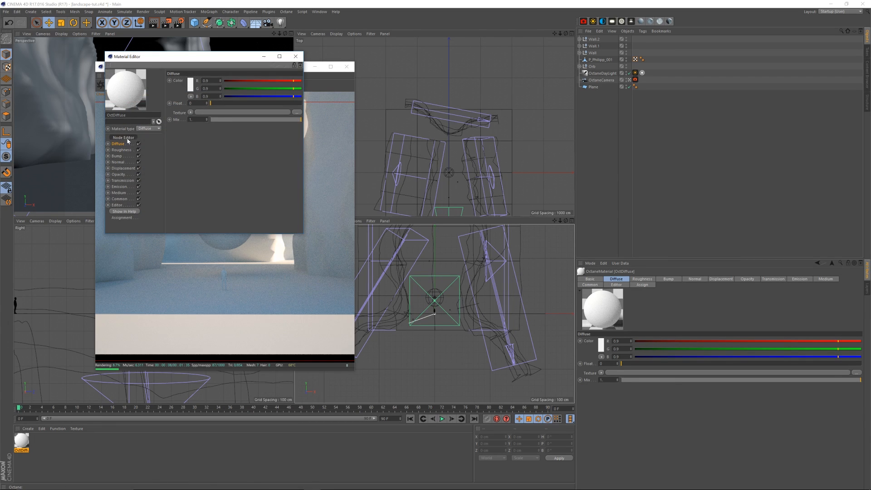
{"action": "left_click_drag", "start_coordinate": [188, 140], "coordinate": [365, 135]}
{"action": "left_click_drag", "start_coordinate": [366, 198], "coordinate": [421, 191]}
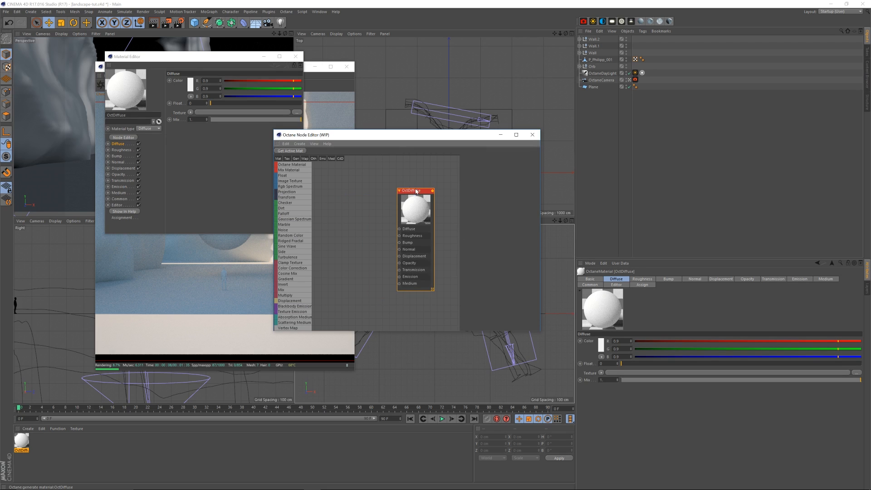
{"action": "left_click_drag", "start_coordinate": [337, 220], "coordinate": [399, 228]}
{"action": "left_click", "coordinate": [359, 220]}
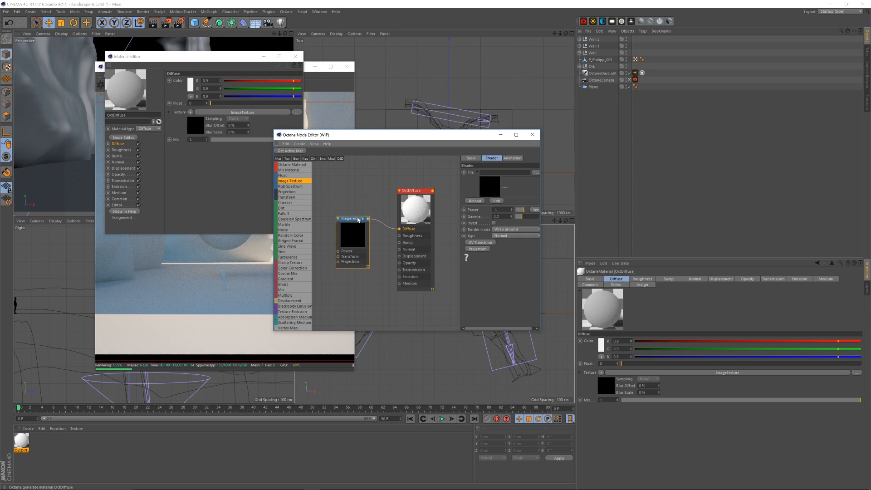
Step: Load Philipp_Summer_Diffuse from the 01_maps folder of the 3D people collection into the Image Texture node
{"action": "left_click", "coordinate": [536, 173]}
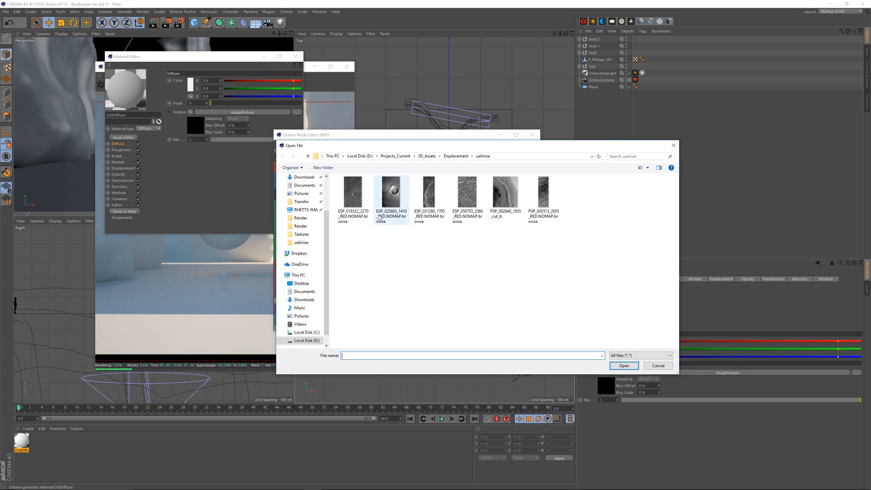
{"action": "scroll", "coordinate": [325, 204], "scroll_direction": "up", "scroll_amount": 3}
{"action": "left_click", "coordinate": [303, 207]}
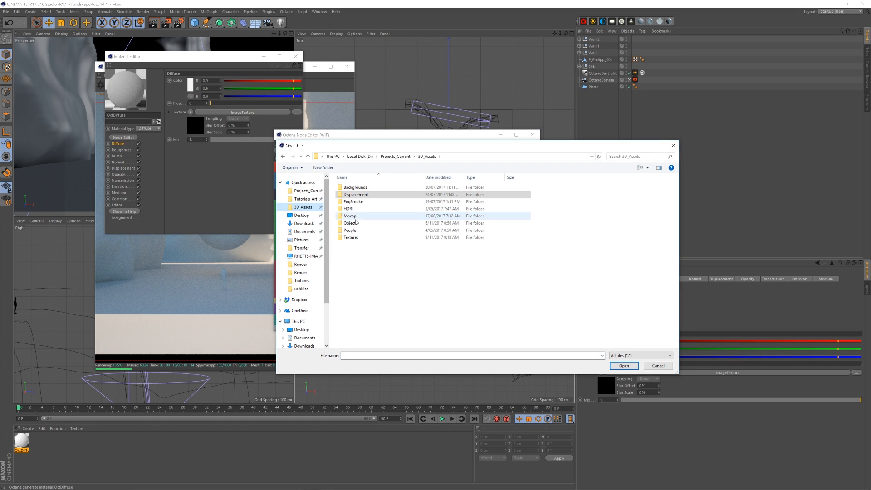
{"action": "double_click", "coordinate": [355, 230]}
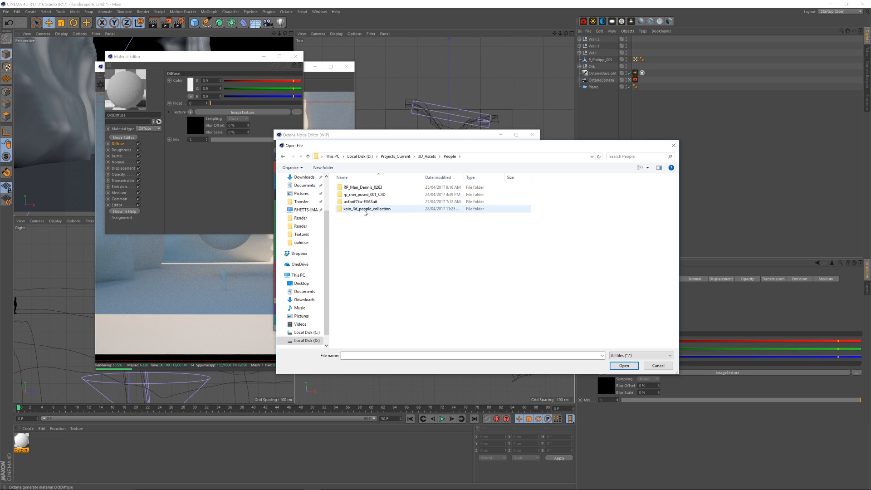
{"action": "double_click", "coordinate": [367, 209]}
{"action": "double_click", "coordinate": [352, 187]}
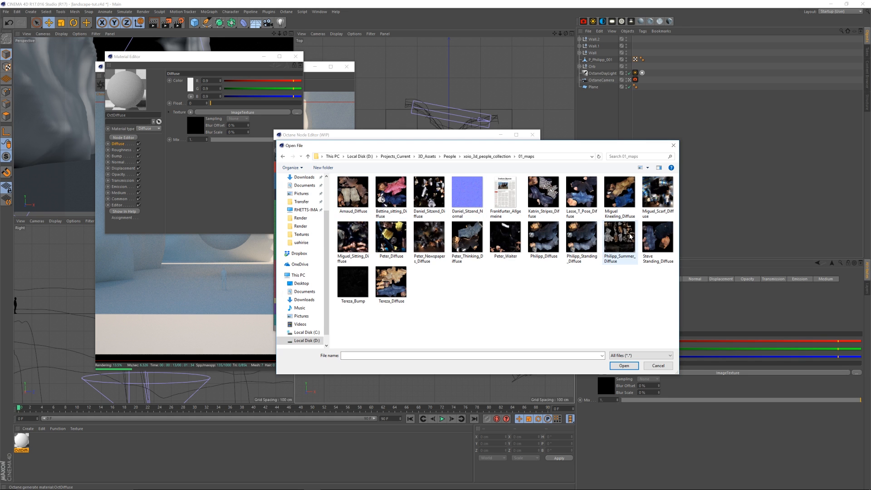
{"action": "left_click", "coordinate": [619, 239]}
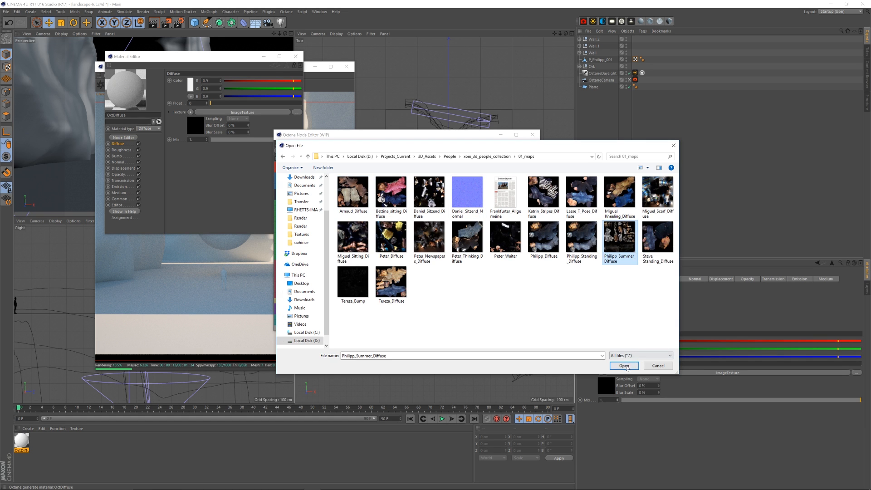
{"action": "left_click", "coordinate": [624, 366]}
{"action": "left_click", "coordinate": [477, 274]}
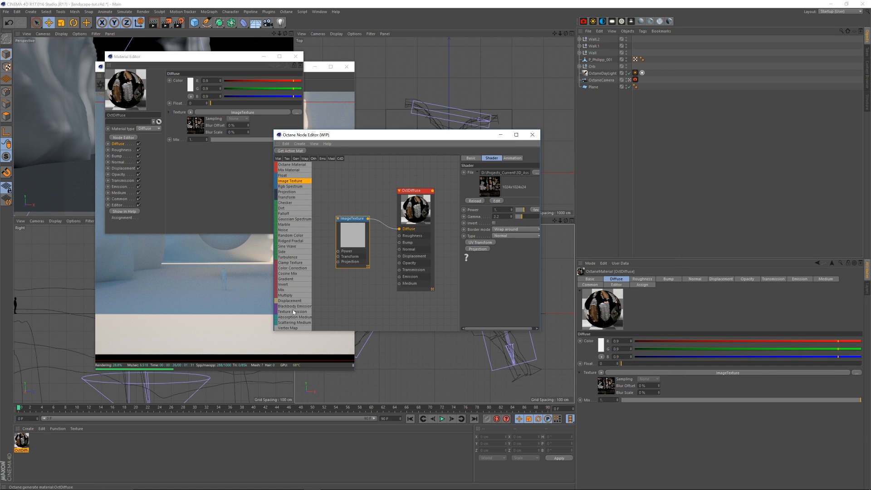
Step: Close the node and material editors and assign the textured diffuse material to the human figure
{"action": "left_click", "coordinate": [533, 135]}
{"action": "left_click_drag", "start_coordinate": [449, 210], "coordinate": [602, 58]}
{"action": "left_click", "coordinate": [296, 56]}
{"action": "left_click_drag", "start_coordinate": [284, 70], "coordinate": [278, 65]}
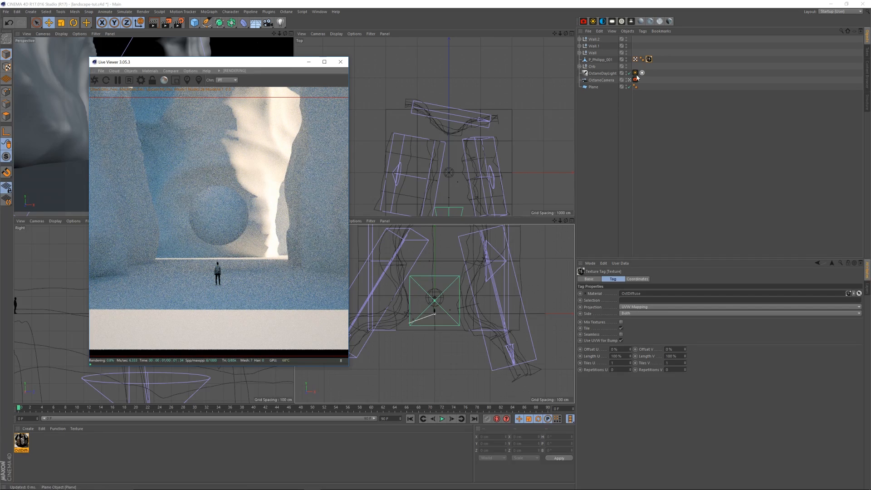
Step: Create a second Octane diffuse material without a texture
{"action": "left_click", "coordinate": [641, 22]}
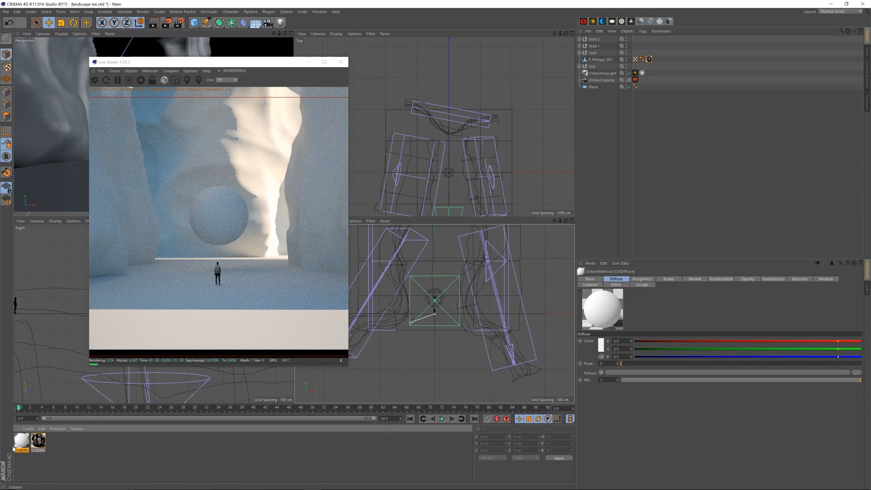
{"action": "left_click", "coordinate": [150, 71]}
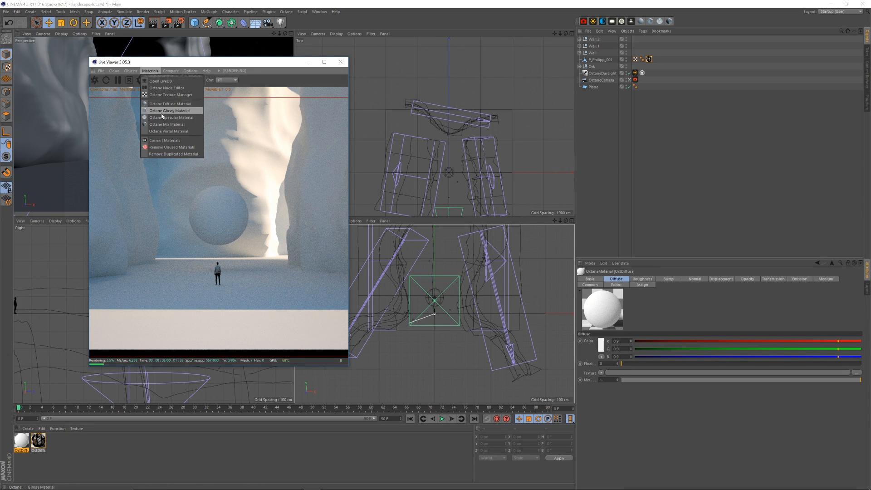
{"action": "left_click", "coordinate": [166, 65]}
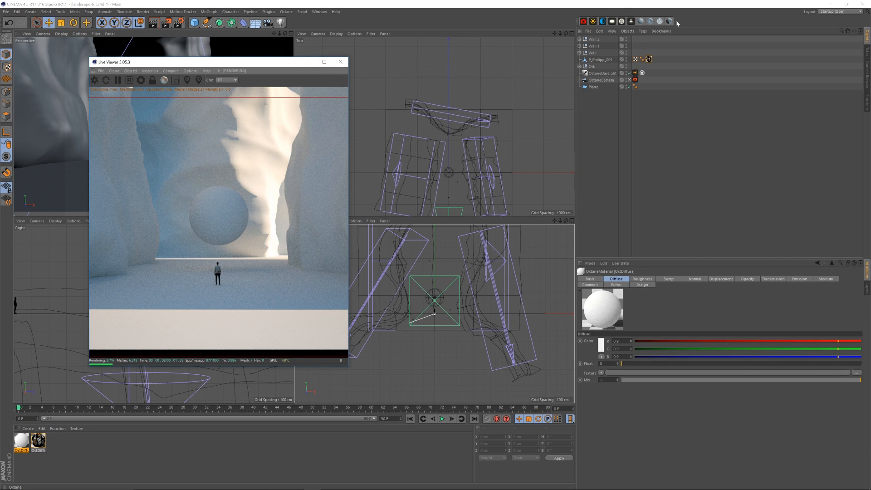
Step: Open the new diffuse material in the Node Editor and add an unconnected Image Texture node beside it
{"action": "double_click", "coordinate": [24, 442]}
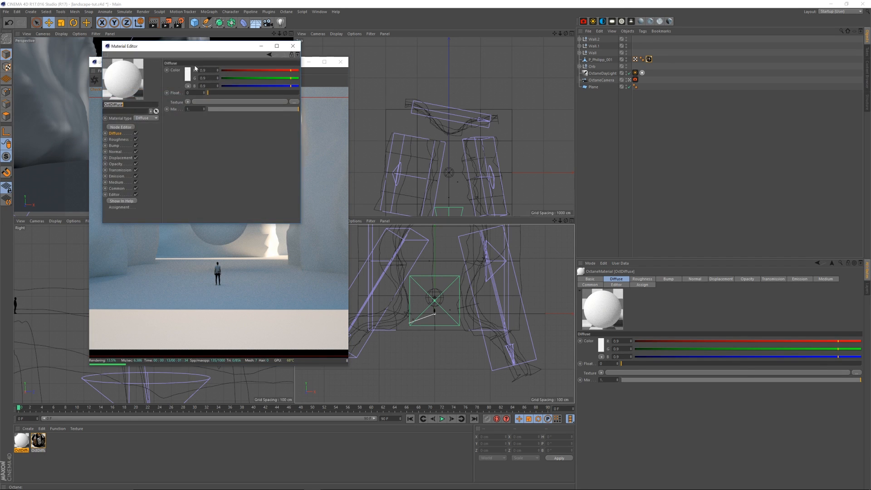
{"action": "left_click_drag", "start_coordinate": [199, 43], "coordinate": [447, 56]}
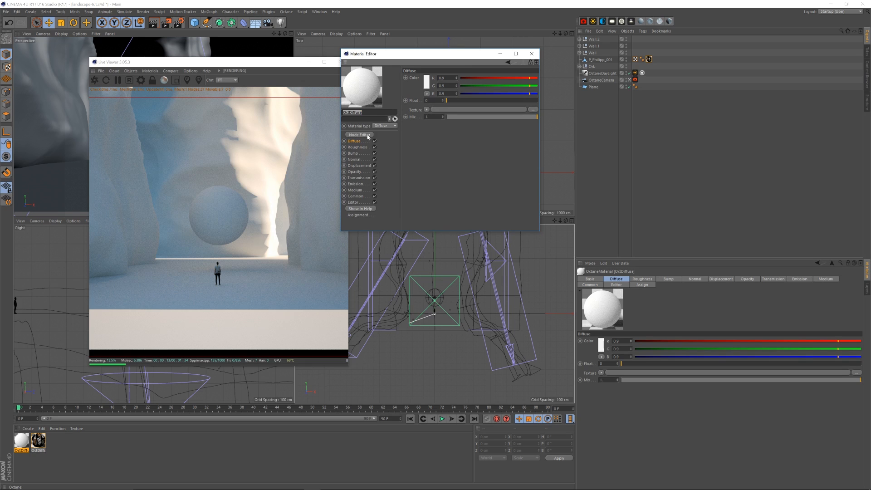
{"action": "left_click", "coordinate": [368, 136]}
{"action": "left_click_drag", "start_coordinate": [352, 132], "coordinate": [598, 135]}
{"action": "left_click_drag", "start_coordinate": [490, 196], "coordinate": [540, 191]}
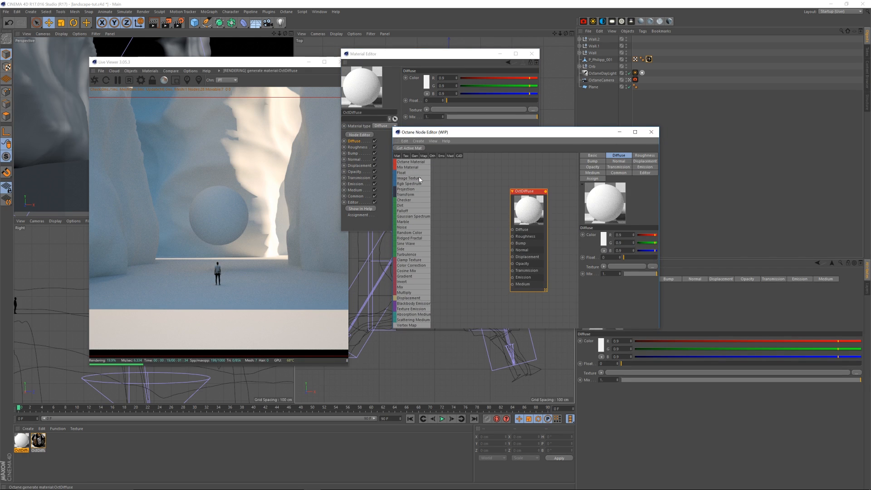
{"action": "left_click_drag", "start_coordinate": [419, 180], "coordinate": [456, 250]}
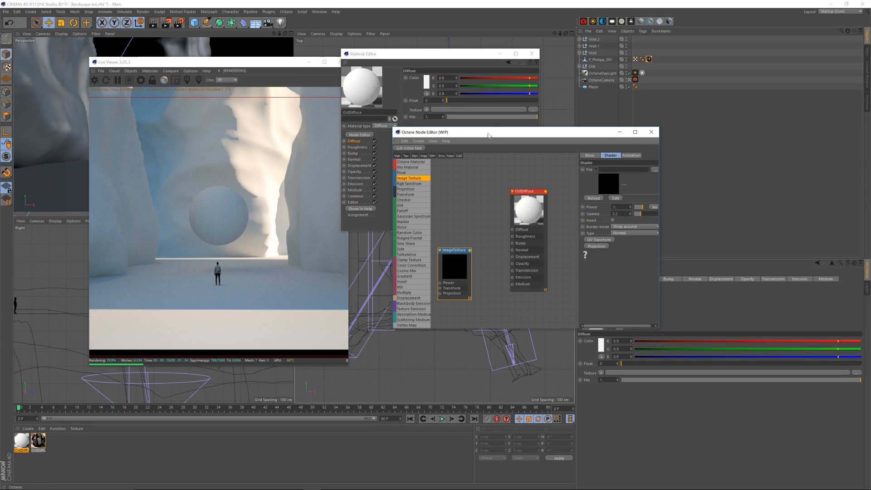
{"action": "left_click_drag", "start_coordinate": [489, 136], "coordinate": [482, 140]}
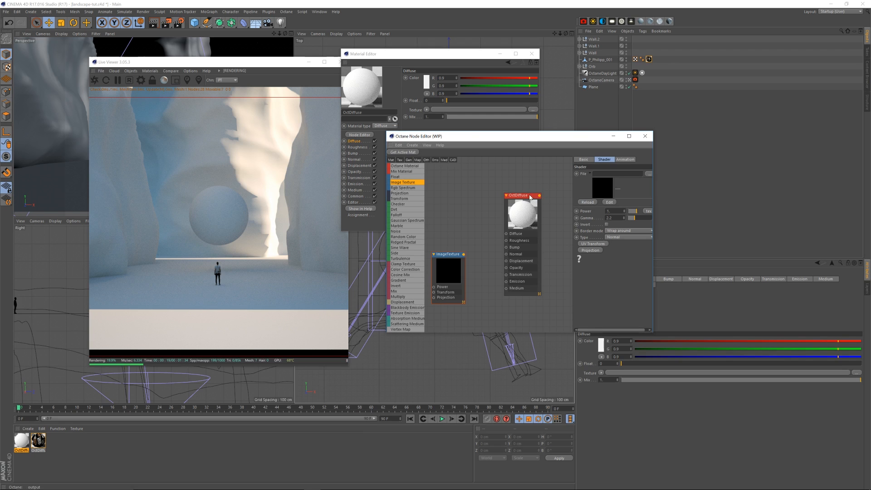
{"action": "left_click_drag", "start_coordinate": [506, 221], "coordinate": [522, 223]}
Step: Connect a Displacement node with an amount of 50 cm to the material's Displacement channel and feed the Image Texture node into it
{"action": "left_click_drag", "start_coordinate": [407, 302], "coordinate": [431, 301]}
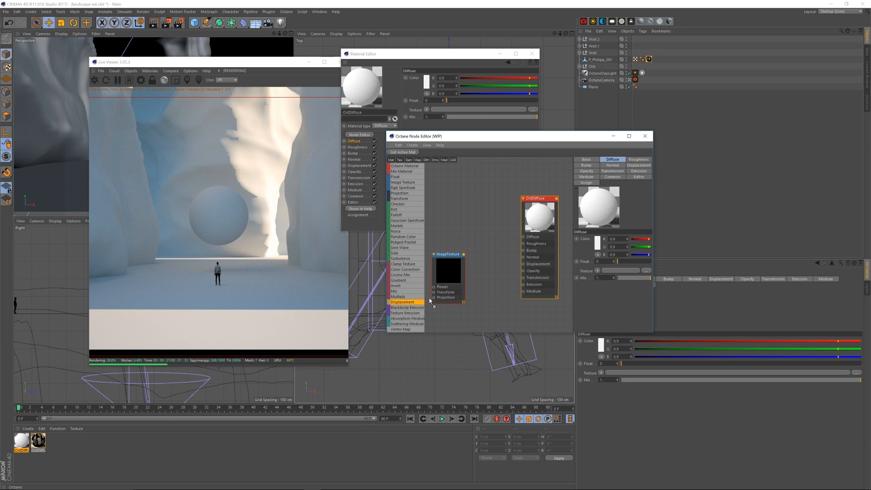
{"action": "left_click_drag", "start_coordinate": [488, 268], "coordinate": [523, 264]}
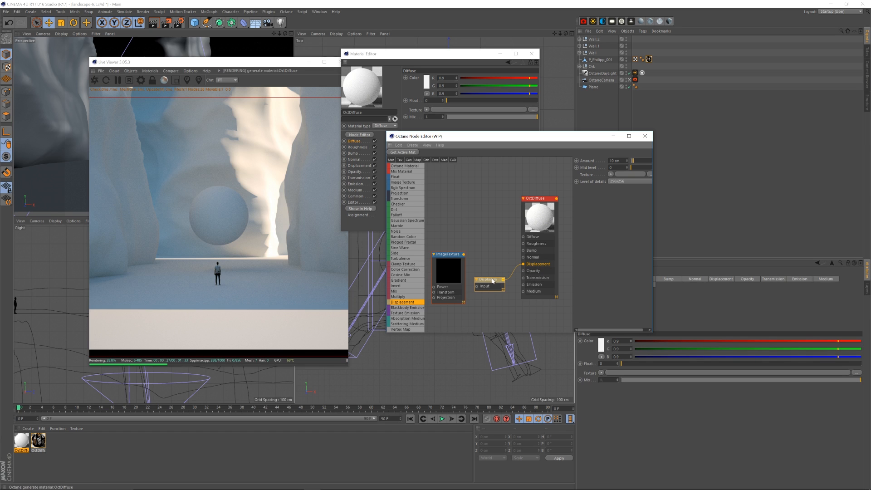
{"action": "type", "text": "50"}
{"action": "key", "text": "Return"}
{"action": "left_click_drag", "start_coordinate": [464, 255], "coordinate": [478, 289]}
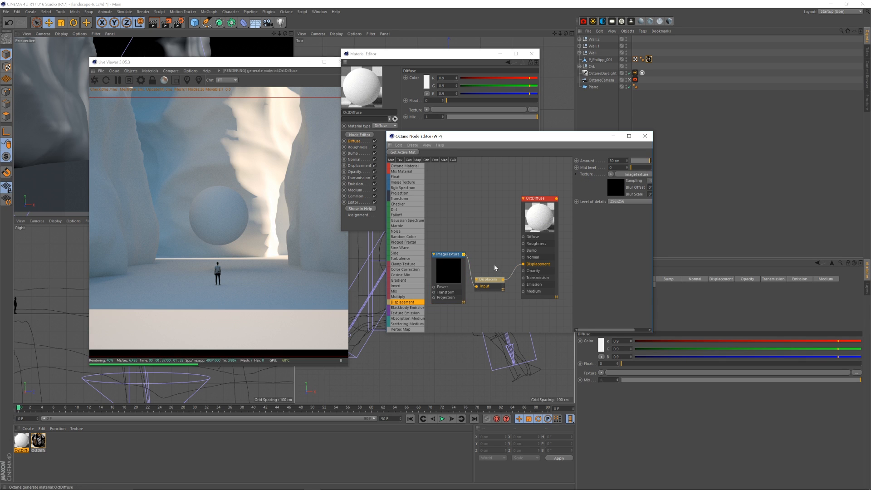
{"action": "left_click_drag", "start_coordinate": [452, 256], "coordinate": [453, 262]}
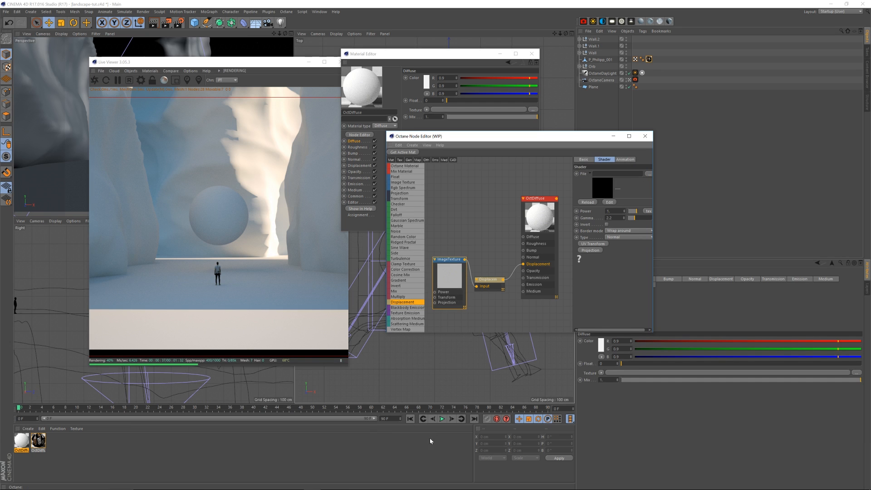
Step: Switch to Chrome and view the non-map black-and-white JPEG of Nili Patera Sand Sheet Change Detection among the HiRISE anaglyphs
{"action": "mouse_move", "coordinate": [425, 488]}
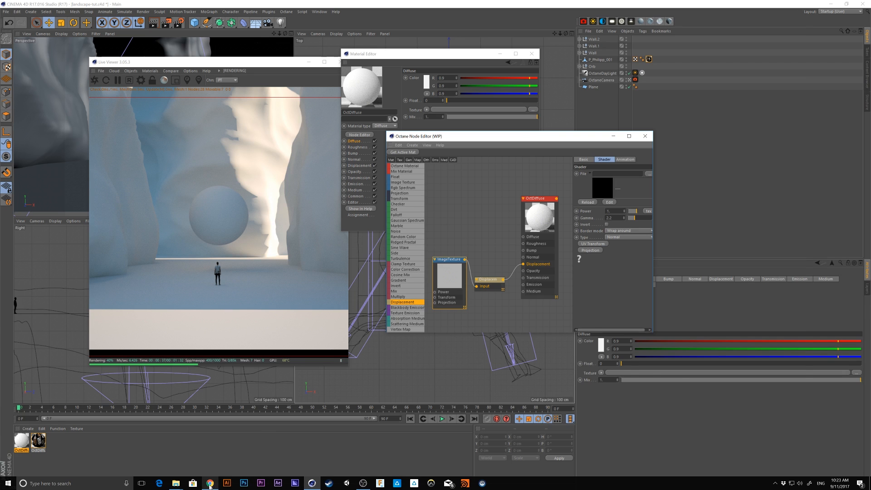
{"action": "left_click", "coordinate": [209, 485]}
{"action": "left_click", "coordinate": [424, 24]}
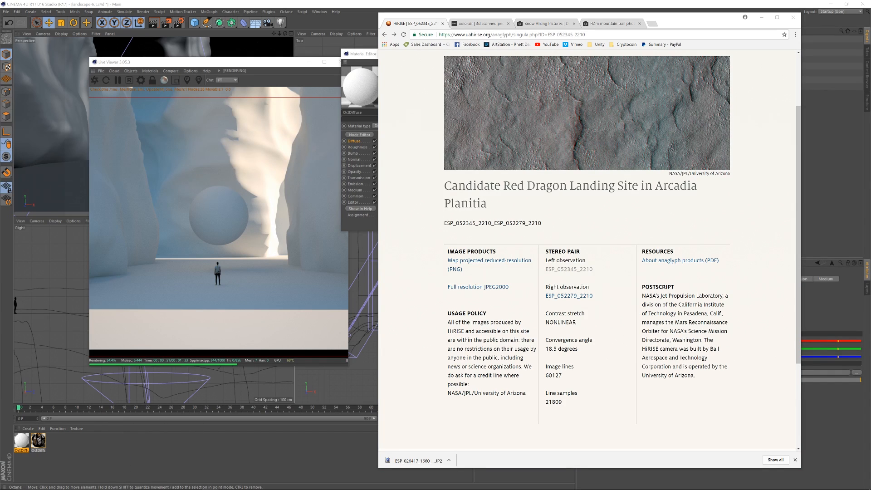
{"action": "scroll", "coordinate": [571, 117], "scroll_direction": "up", "scroll_amount": 2}
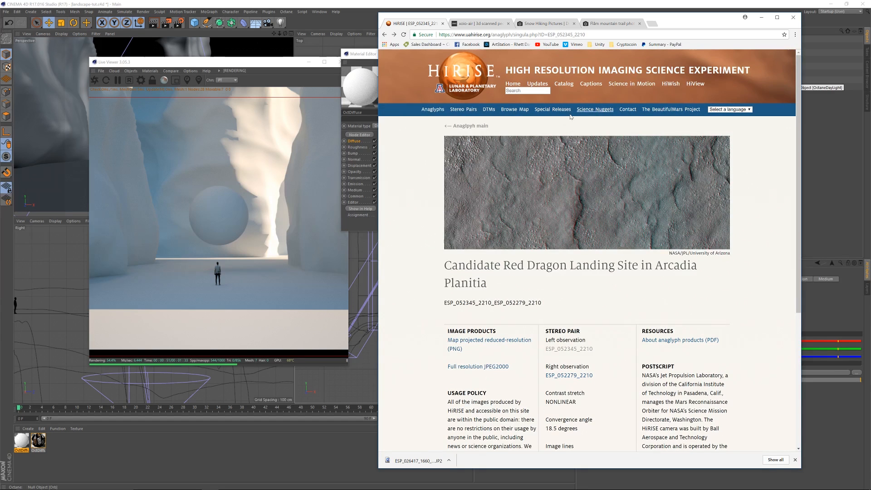
{"action": "left_click", "coordinate": [433, 109]}
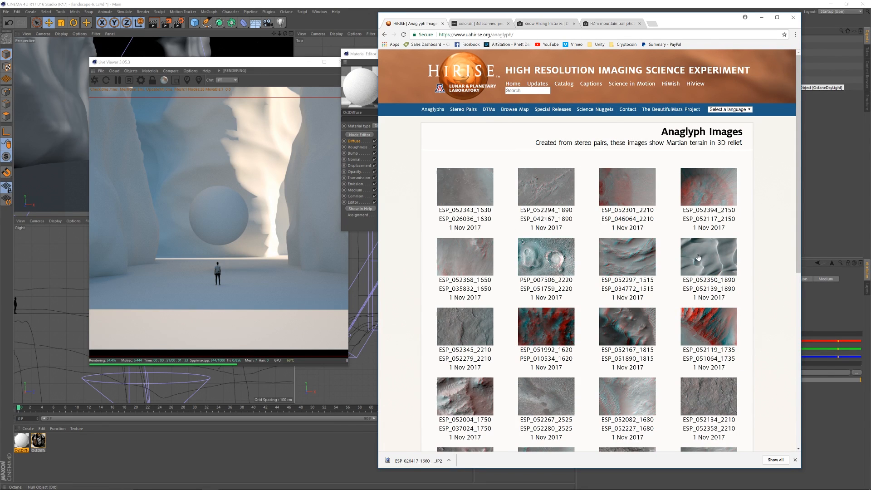
{"action": "left_click", "coordinate": [699, 257]}
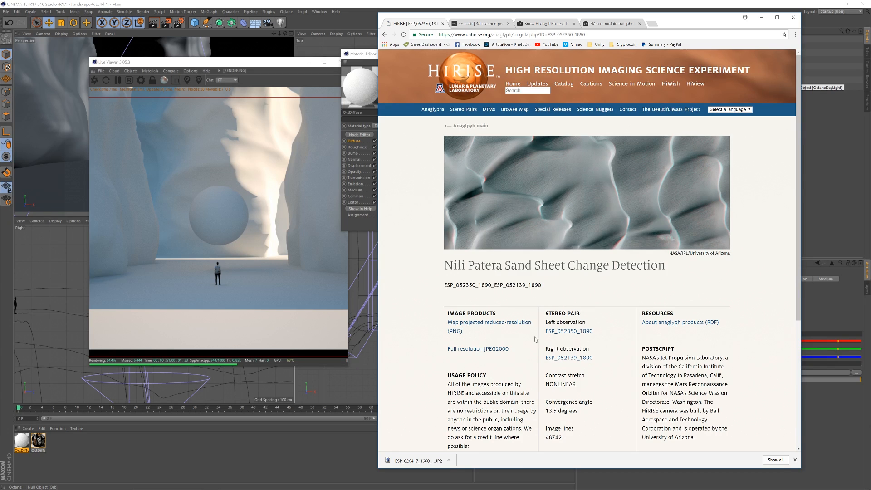
{"action": "left_click", "coordinate": [570, 331]}
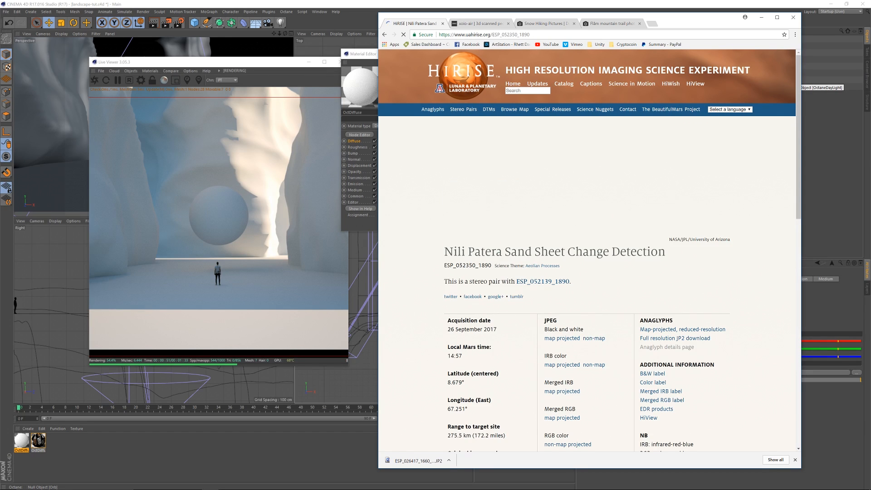
{"action": "left_click", "coordinate": [602, 341]}
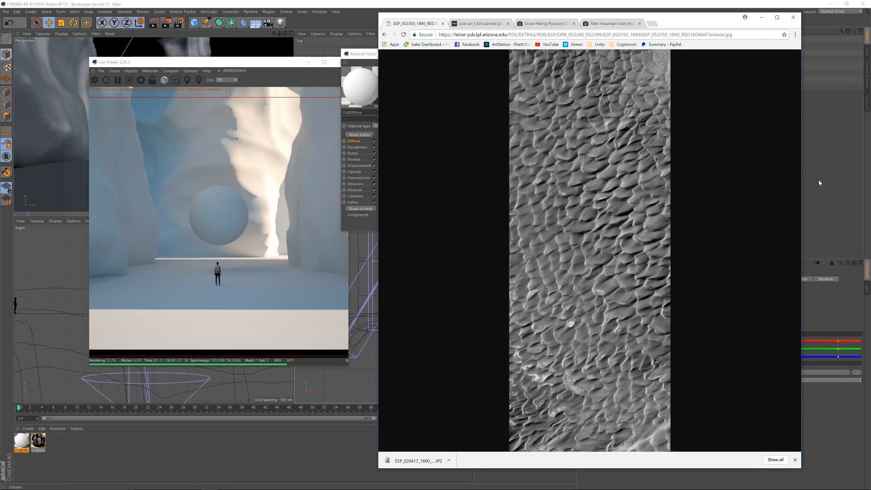
Step: Back in Cinema 4D, load ESP_031280_1705_RED.NOMAP.browse from the Displacement/uahirise folder into the Image Texture node without copying it to the project
{"action": "key", "text": "alt+Tab"}
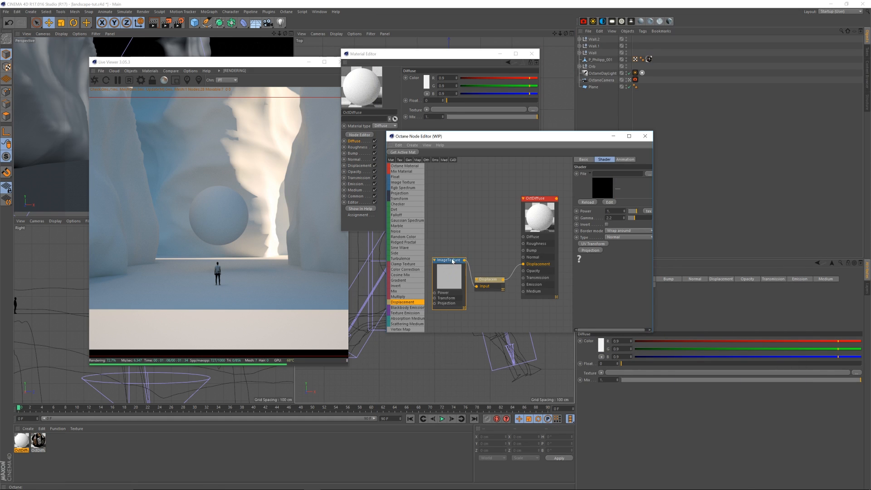
{"action": "left_click", "coordinate": [649, 174]}
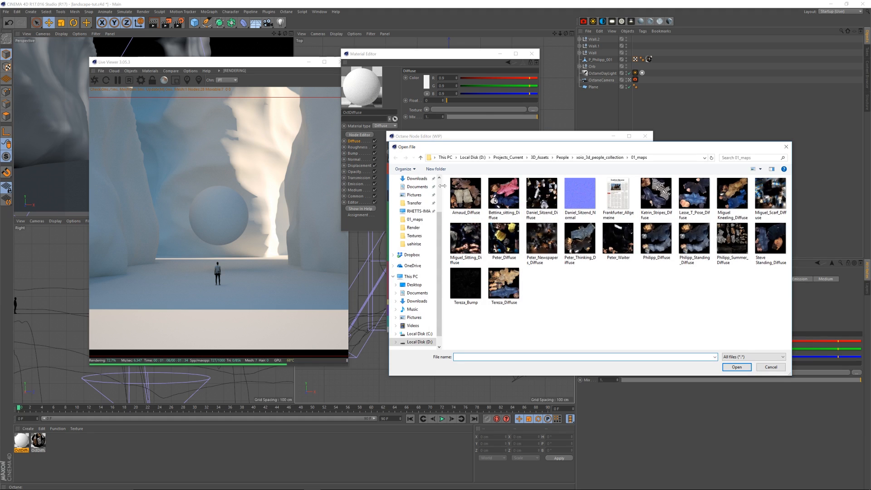
{"action": "scroll", "coordinate": [417, 204], "scroll_direction": "up", "scroll_amount": 2}
{"action": "left_click", "coordinate": [415, 209]}
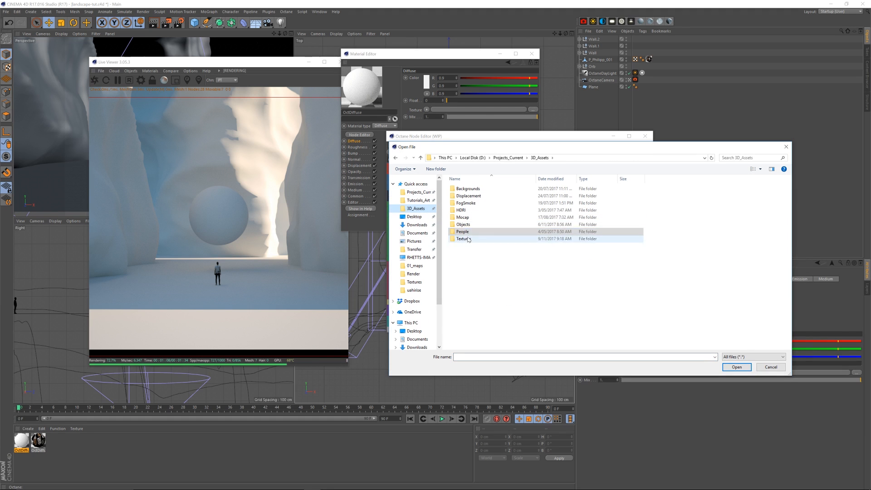
{"action": "double_click", "coordinate": [477, 196]}
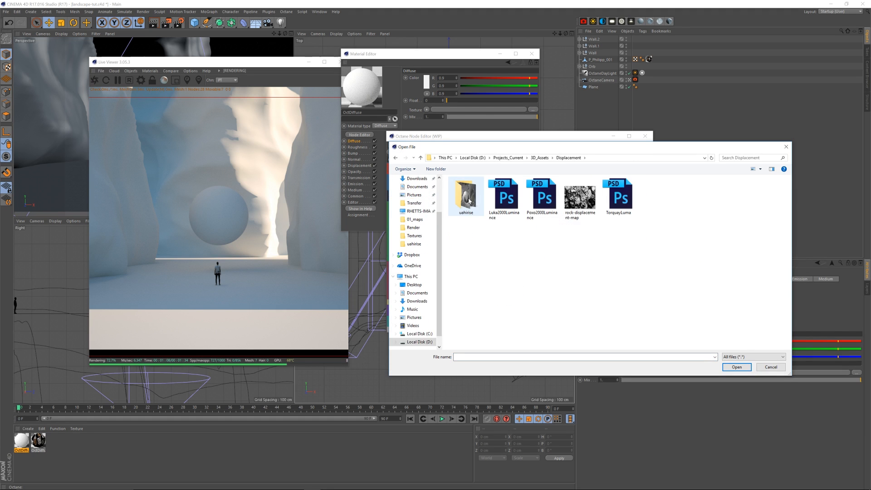
{"action": "double_click", "coordinate": [470, 201]}
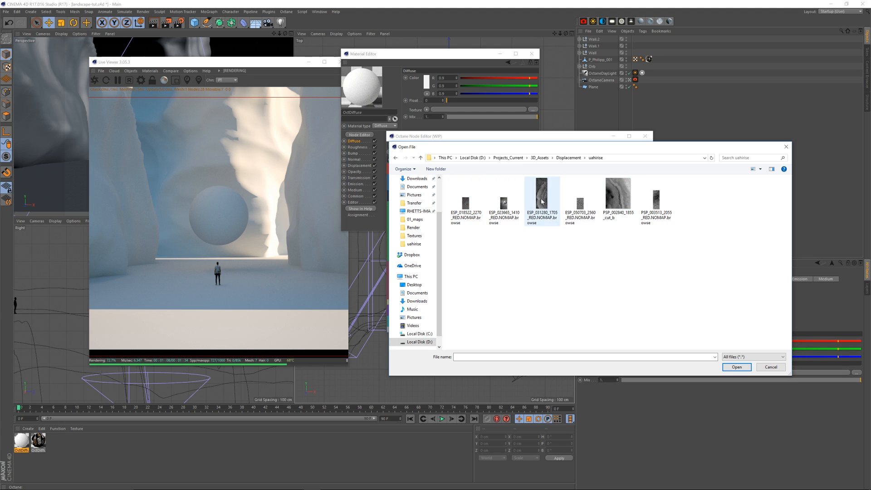
{"action": "left_click", "coordinate": [544, 210]}
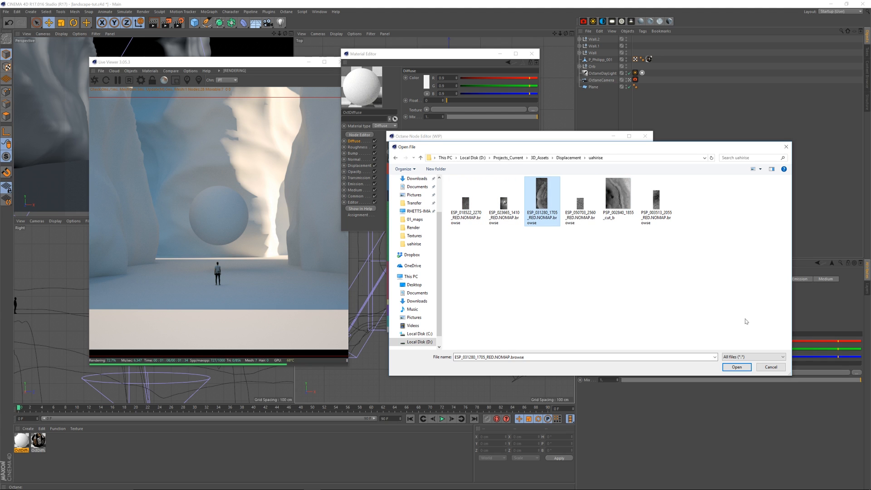
{"action": "left_click", "coordinate": [737, 368]}
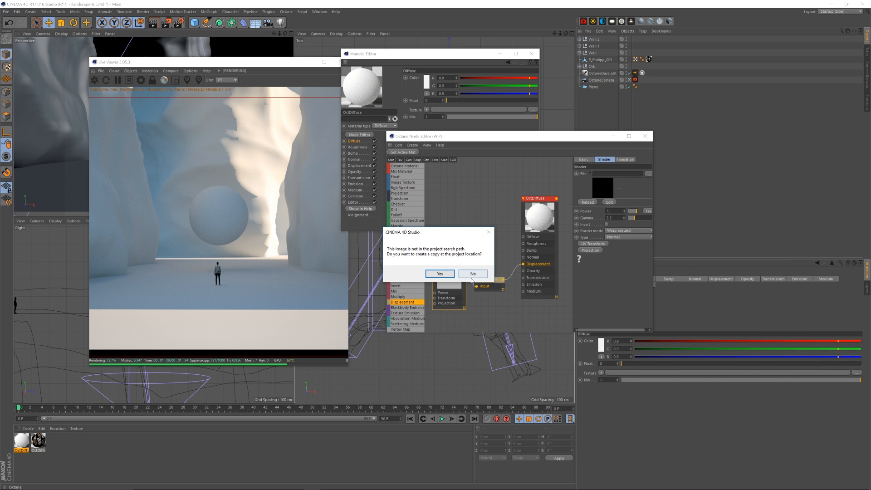
{"action": "left_click", "coordinate": [472, 274]}
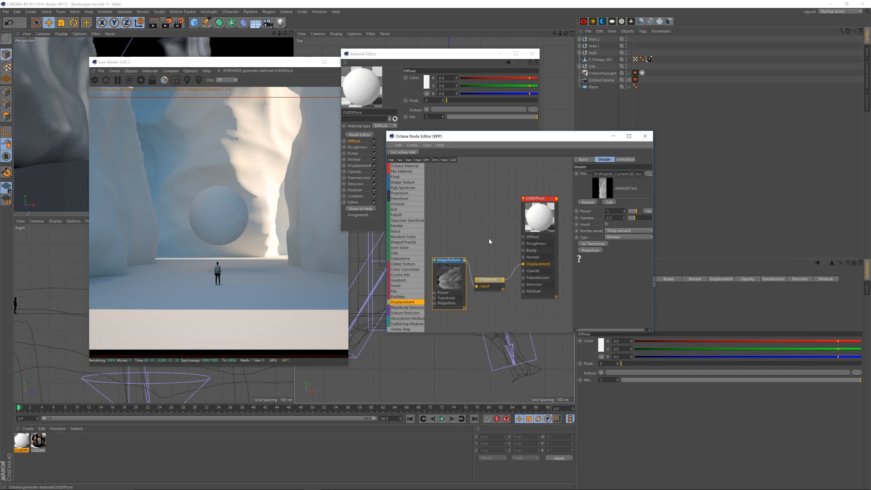
Step: Assign the displacement material to the Wall object and set the Displacement node's level of detail to 8192x8192
{"action": "left_click_drag", "start_coordinate": [28, 445], "coordinate": [599, 53]}
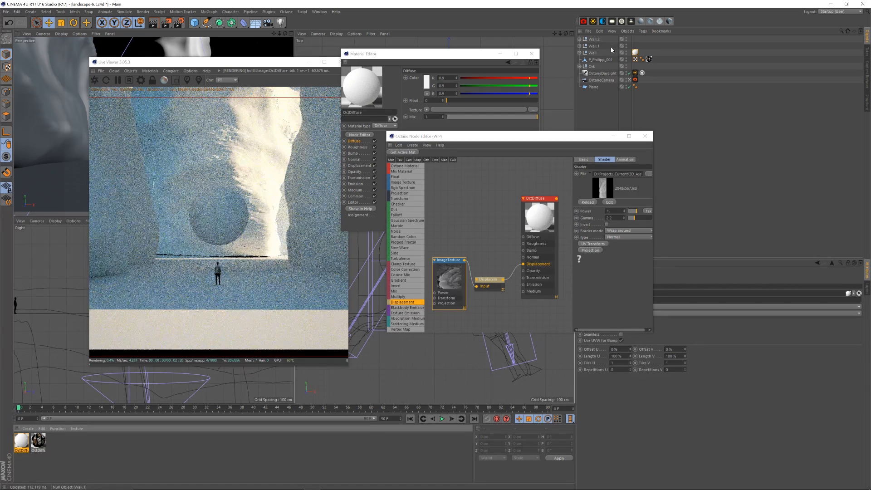
{"action": "mouse_move", "coordinate": [537, 141]}
{"action": "left_mouse_down"}
{"action": "mouse_move", "coordinate": [547, 152]}
{"action": "mouse_move", "coordinate": [552, 144]}
{"action": "left_mouse_up"}
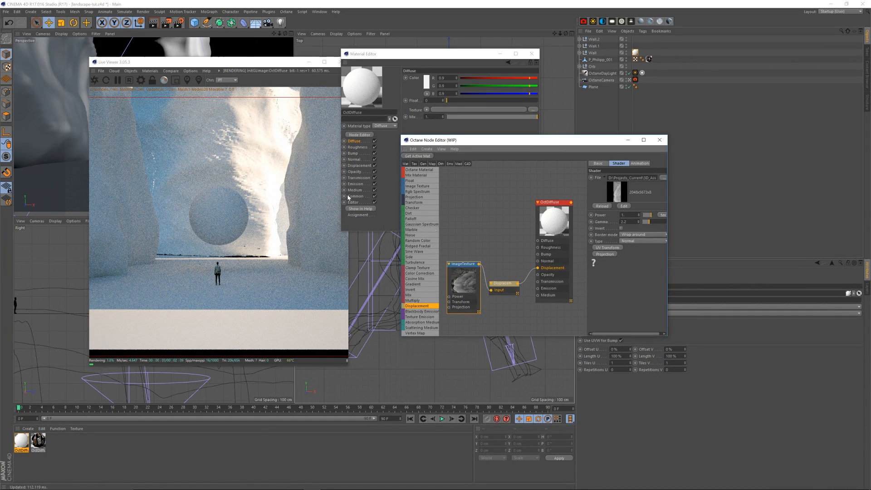
{"action": "left_click", "coordinate": [519, 286]}
{"action": "left_click", "coordinate": [632, 206]}
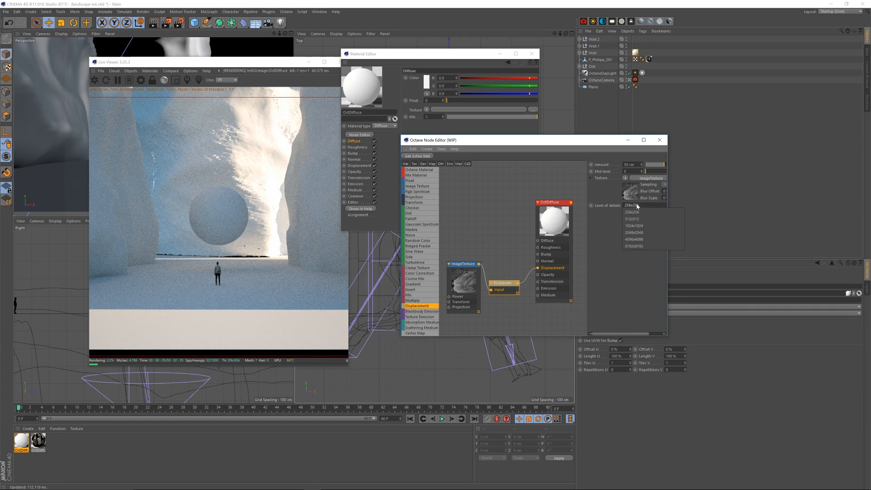
{"action": "left_click", "coordinate": [647, 247]}
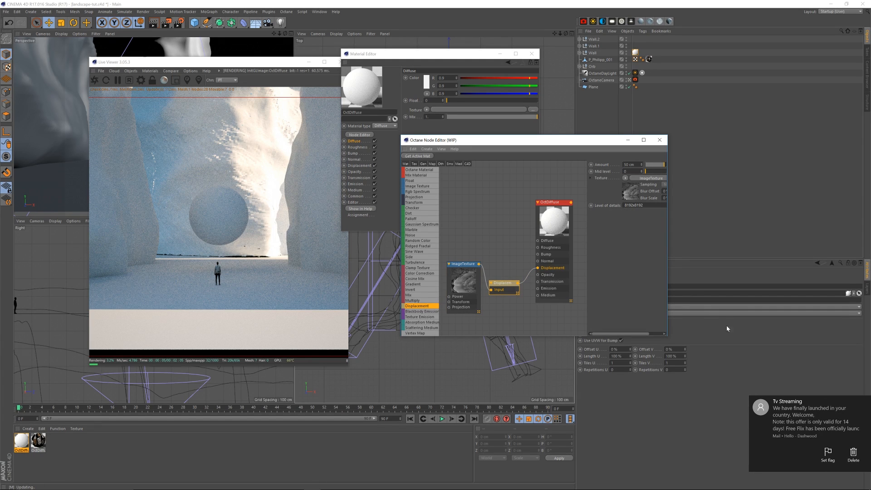
{"action": "left_click", "coordinate": [864, 402]}
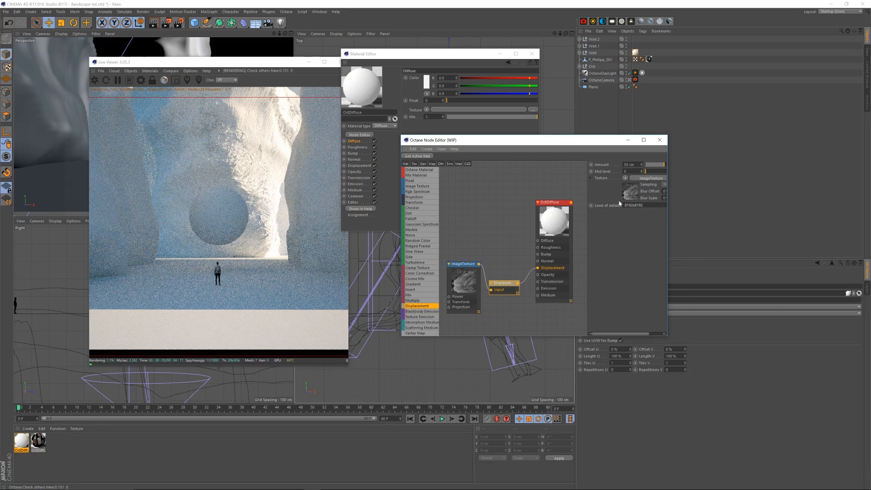
Step: Copy the Wall's material tag to Wall.1 and Wall.2 and close the Node Editor
{"action": "left_click_drag", "start_coordinate": [577, 149], "coordinate": [586, 152]}
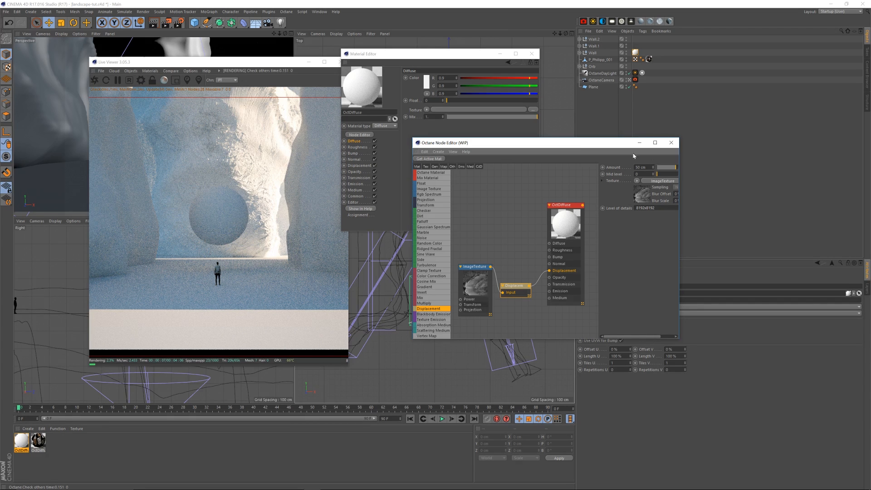
{"action": "left_click", "coordinate": [635, 53]}
{"action": "left_click_drag", "start_coordinate": [635, 53], "coordinate": [636, 40], "text": "ctrl"}
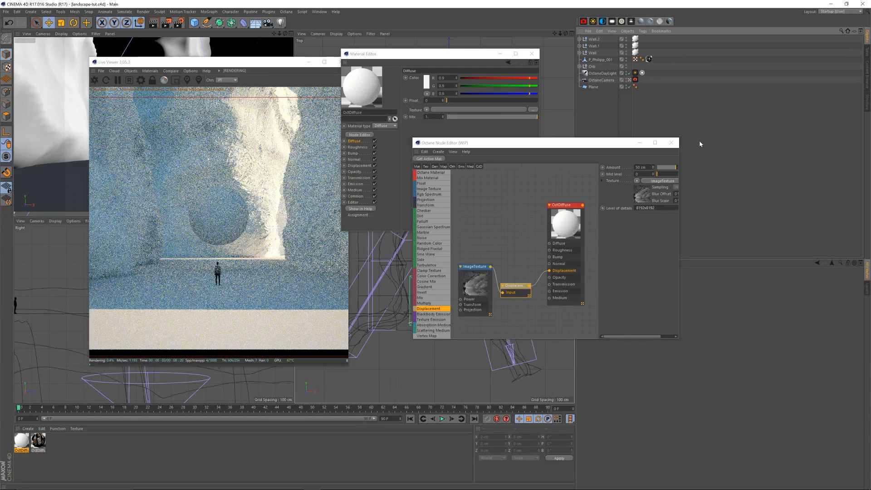
{"action": "left_click_drag", "start_coordinate": [580, 146], "coordinate": [589, 143]}
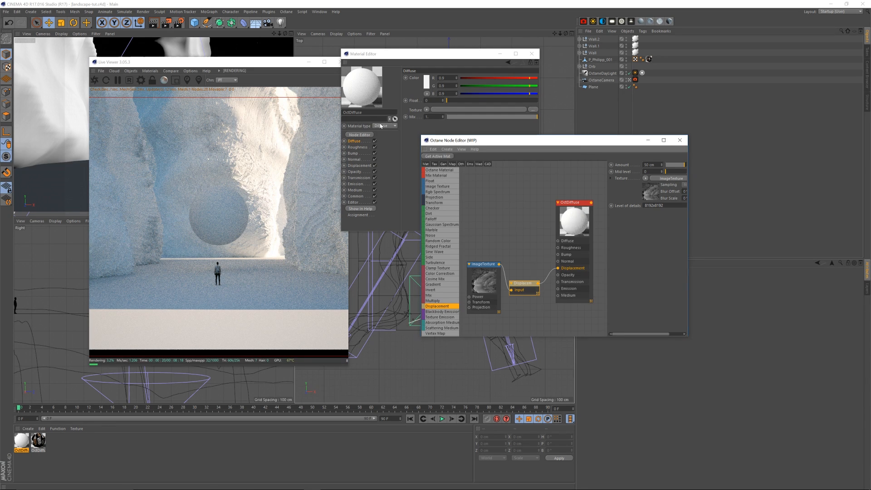
{"action": "left_click", "coordinate": [679, 141]}
Step: Change the wall material's diffuse color to a muted peach, about RGB 0.748, 0.565, 0.466
{"action": "left_click", "coordinate": [426, 83]}
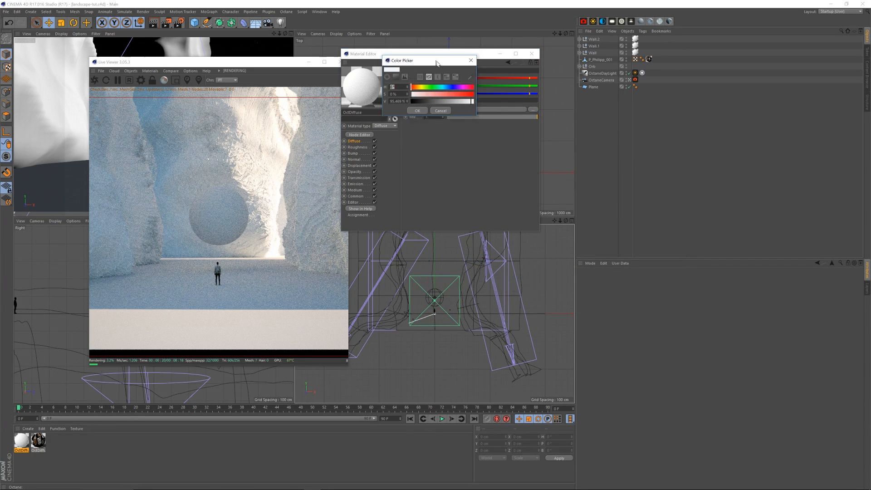
{"action": "left_click_drag", "start_coordinate": [512, 149], "coordinate": [516, 148]}
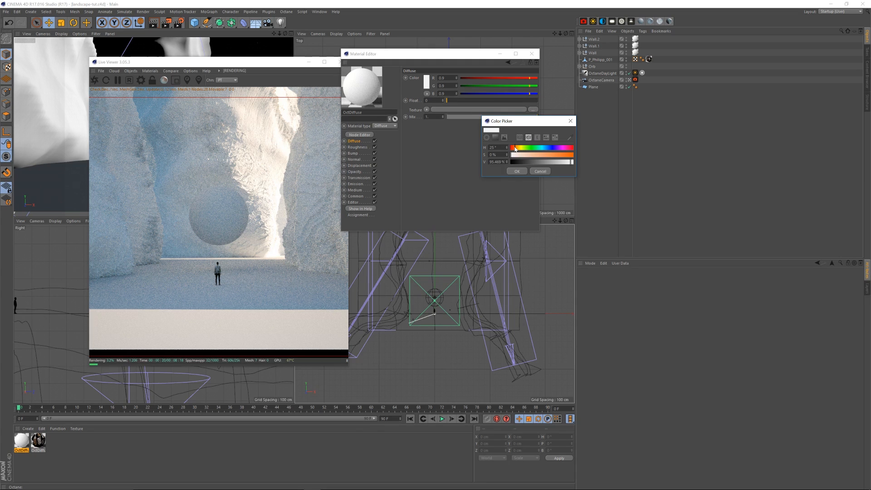
{"action": "left_click_drag", "start_coordinate": [517, 157], "coordinate": [567, 164]}
{"action": "left_click", "coordinate": [517, 171]}
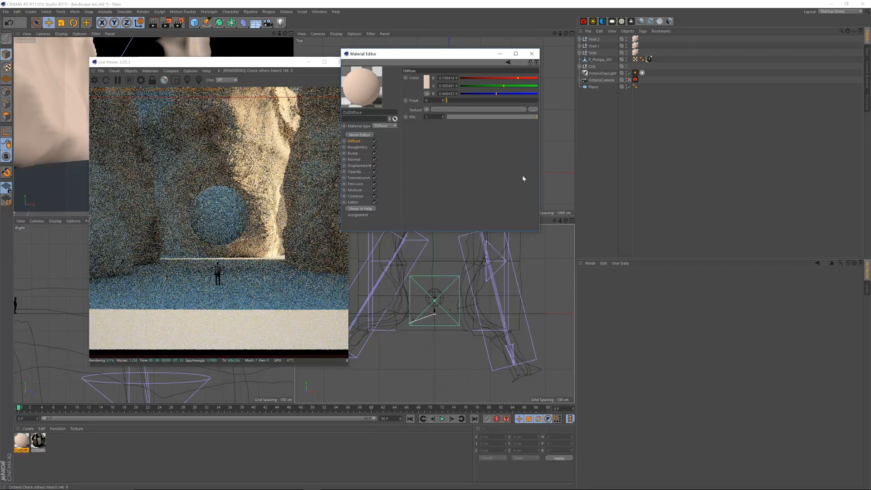
{"action": "left_click_drag", "start_coordinate": [457, 57], "coordinate": [485, 65]}
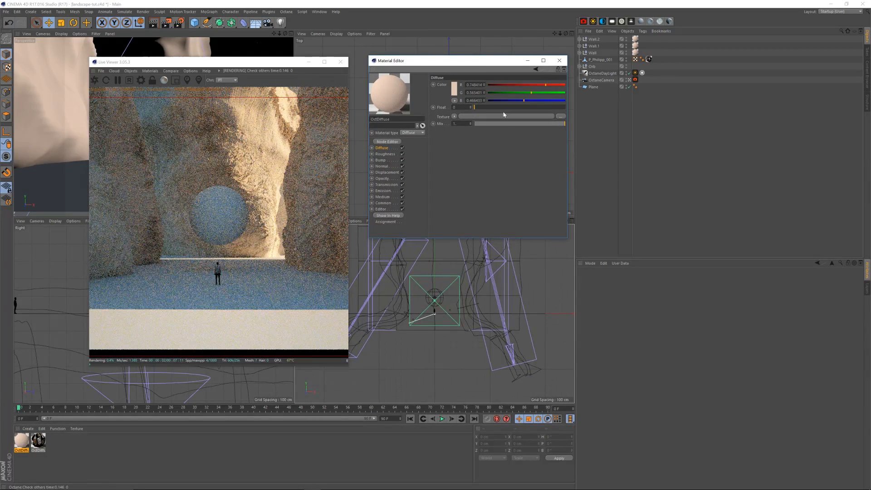
Step: Reduce the saturation of the wall material's diffuse color to 15%
{"action": "left_click", "coordinate": [454, 92]}
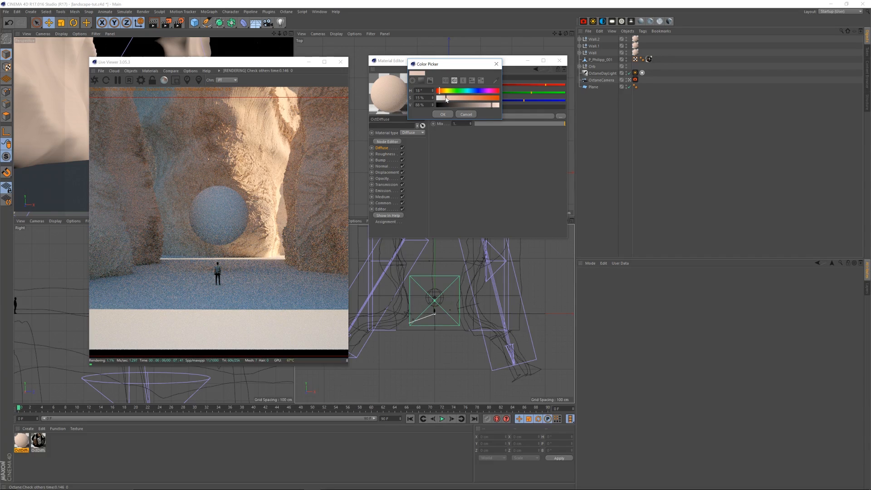
{"action": "left_click", "coordinate": [443, 114]}
{"action": "mouse_move", "coordinate": [457, 62]}
{"action": "left_mouse_down"}
{"action": "mouse_move", "coordinate": [467, 68]}
{"action": "mouse_move", "coordinate": [459, 70]}
{"action": "left_mouse_up"}
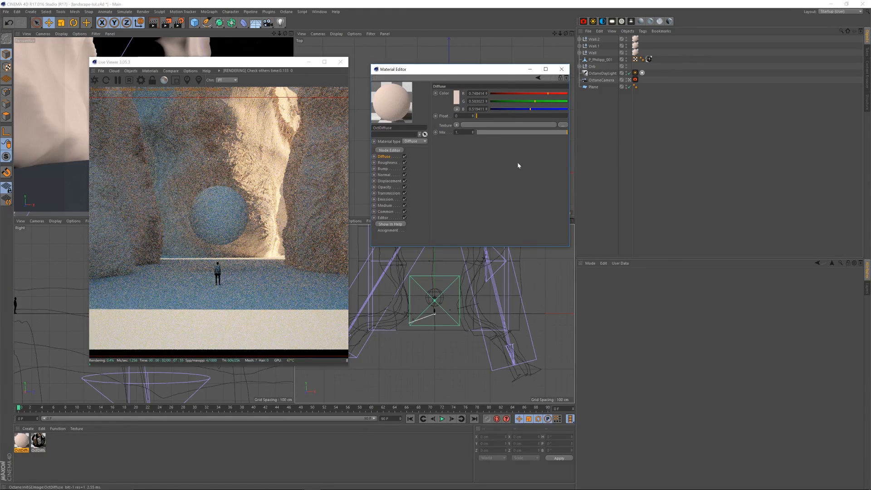
{"action": "left_click_drag", "start_coordinate": [488, 66], "coordinate": [482, 63]}
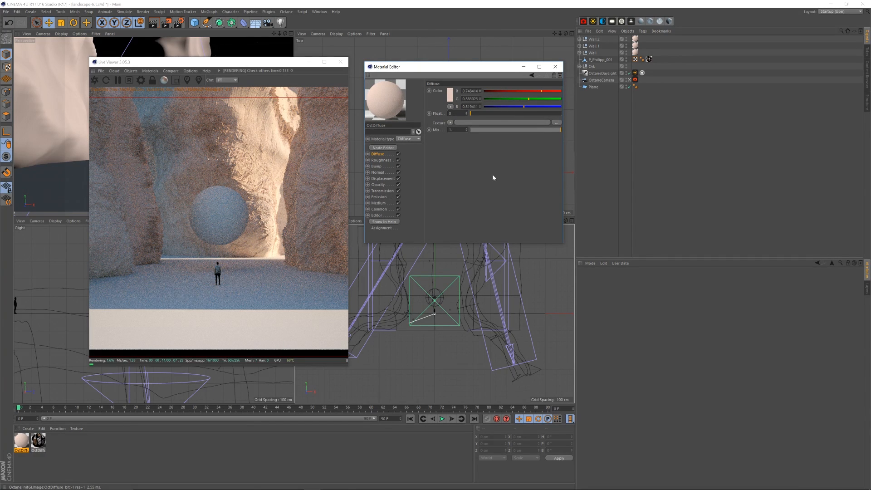
Step: Create an Octane glossy material and open it in the node editor, with room for input nodes beside the material node
{"action": "left_click", "coordinate": [650, 21]}
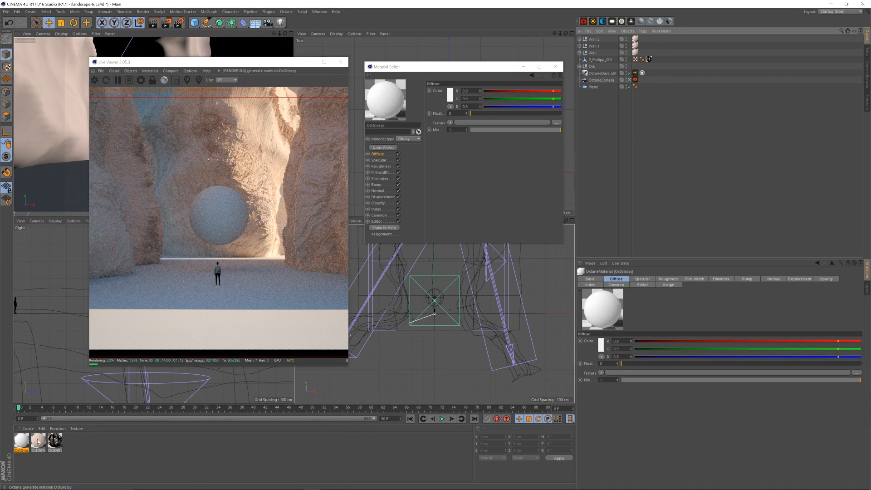
{"action": "double_click", "coordinate": [21, 439]}
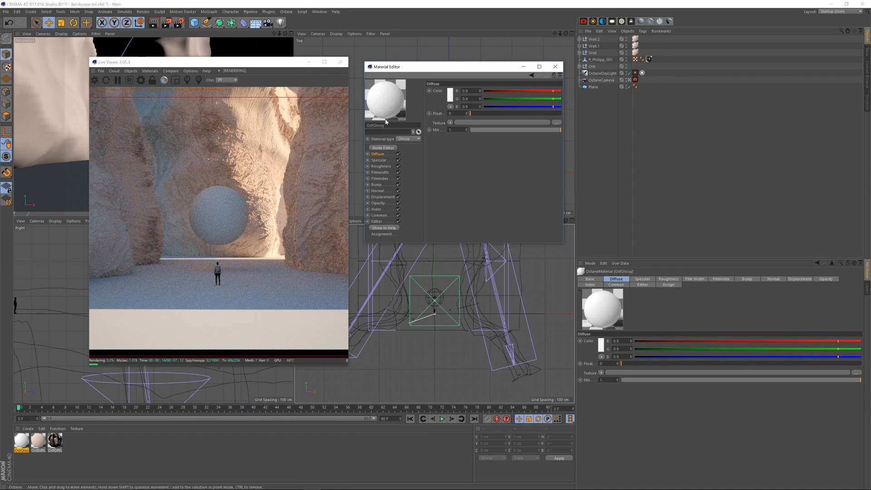
{"action": "left_click", "coordinate": [383, 148]}
{"action": "left_click_drag", "start_coordinate": [345, 135], "coordinate": [607, 127]}
{"action": "left_click", "coordinate": [483, 185]}
{"action": "left_click_drag", "start_coordinate": [484, 185], "coordinate": [547, 185]}
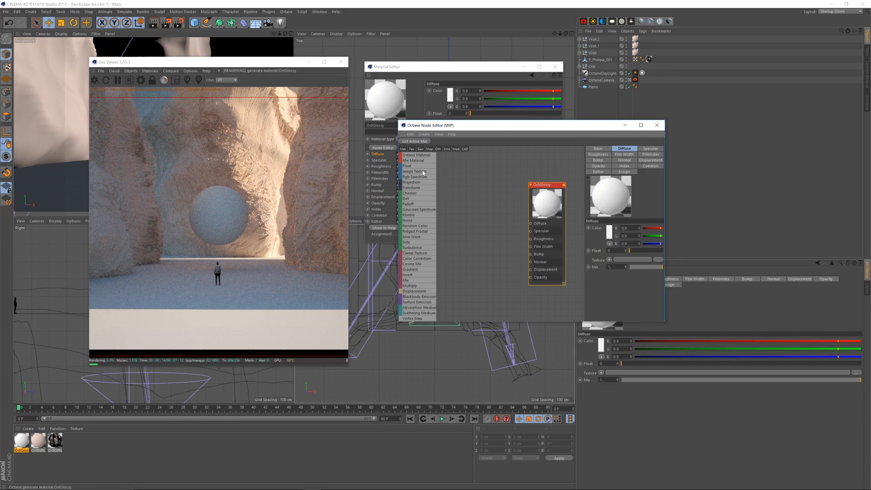
Step: Add an Image Texture node and feed it through a Displacement node into the glossy material's displacement input
{"action": "left_click_drag", "start_coordinate": [422, 173], "coordinate": [467, 236]}
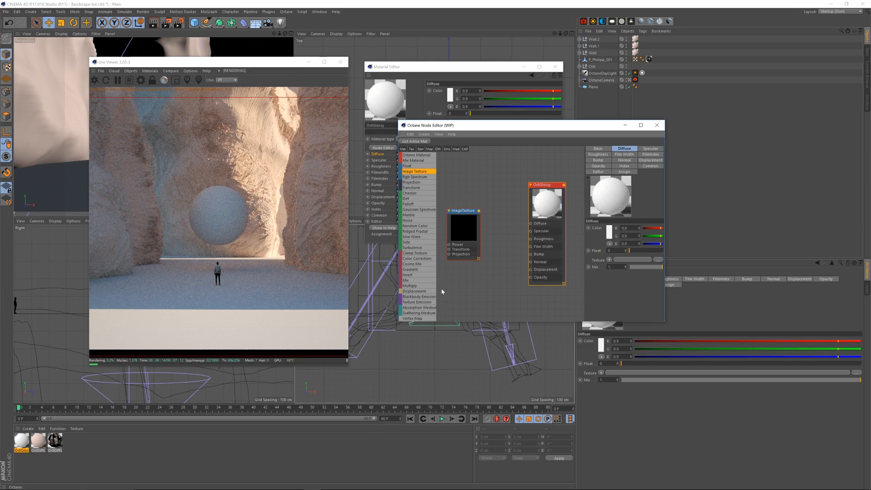
{"action": "left_click_drag", "start_coordinate": [425, 294], "coordinate": [531, 270]}
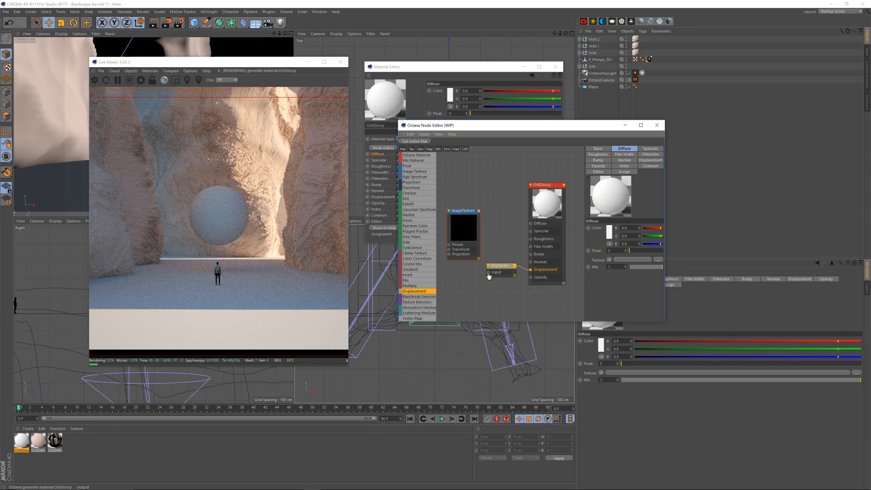
{"action": "left_click_drag", "start_coordinate": [466, 212], "coordinate": [489, 274]}
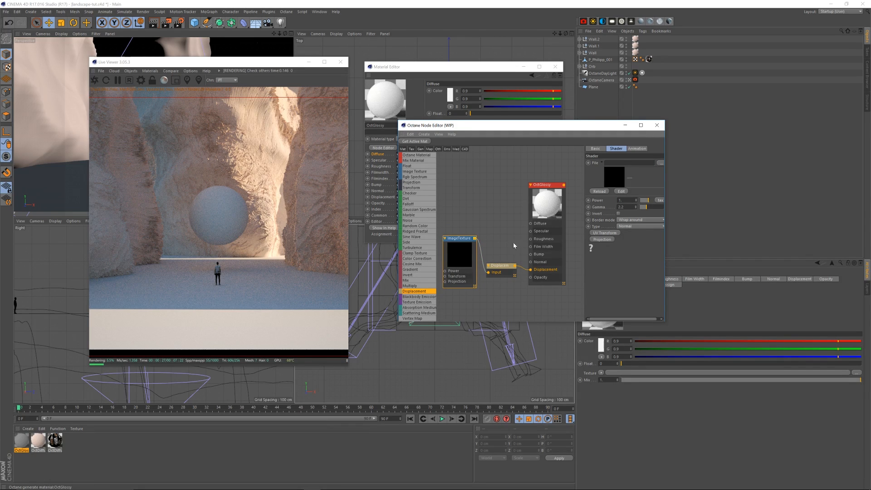
Step: Set the displacement node's amount to 3 cm and its level of detail to 8192x8192
{"action": "left_click", "coordinate": [505, 268]}
{"action": "left_click_drag", "start_coordinate": [628, 150], "coordinate": [601, 161]}
{"action": "type", "text": "3"}
{"action": "key", "text": "Return"}
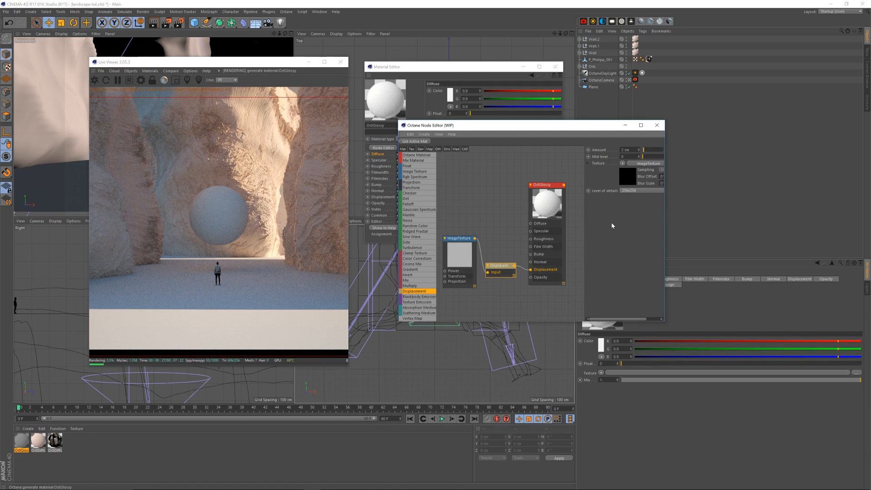
{"action": "left_click", "coordinate": [639, 191]}
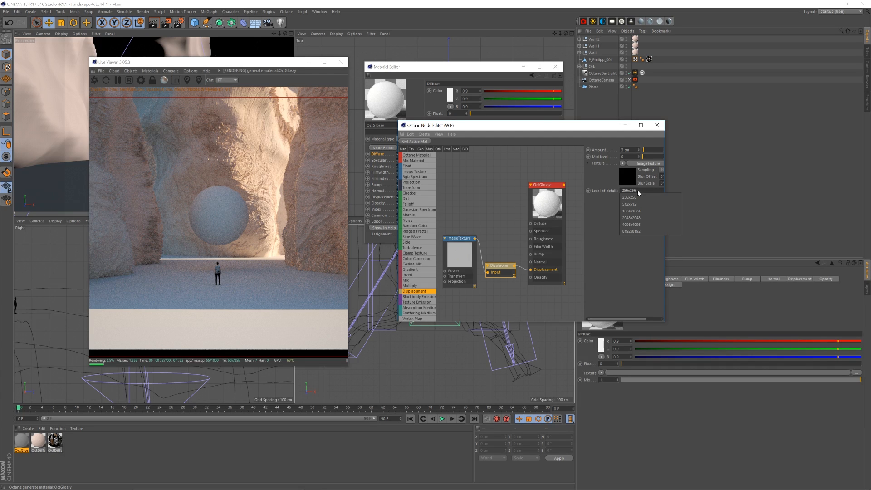
{"action": "left_click", "coordinate": [621, 231]}
{"action": "left_click", "coordinate": [496, 206]}
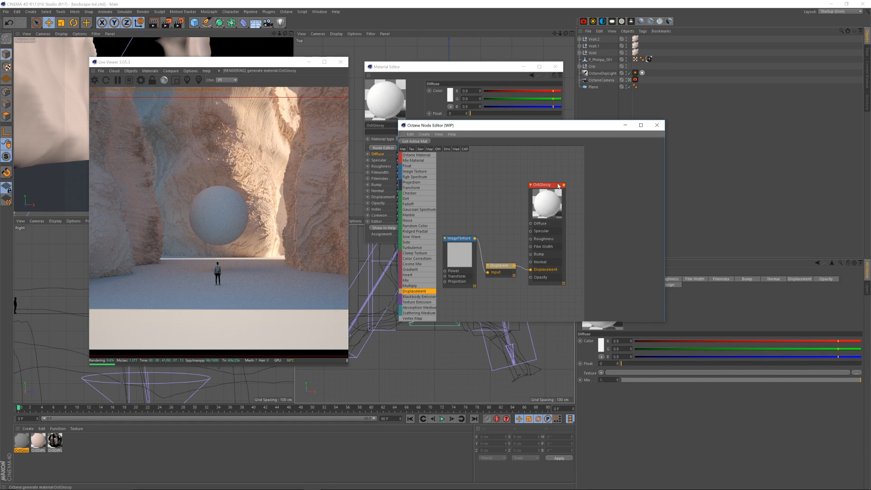
Step: Load the image ESP_031280_1705_RED.NOMAP.browse from the uahirise folder into the Image Texture node
{"action": "left_click", "coordinate": [470, 244]}
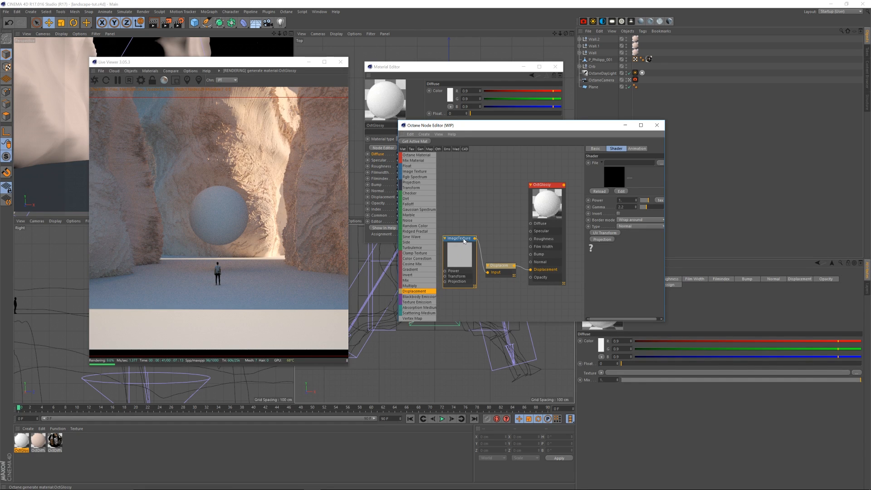
{"action": "left_click", "coordinate": [466, 238]}
{"action": "left_click", "coordinate": [660, 164]}
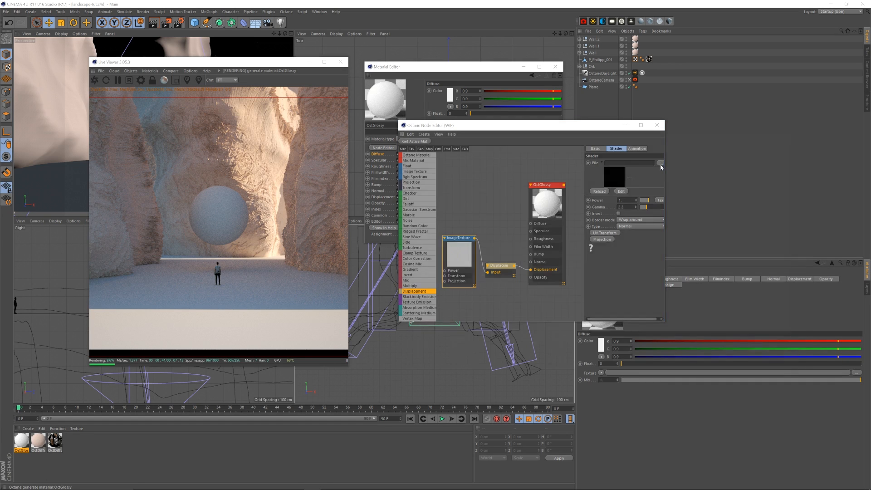
{"action": "left_click", "coordinate": [554, 188]}
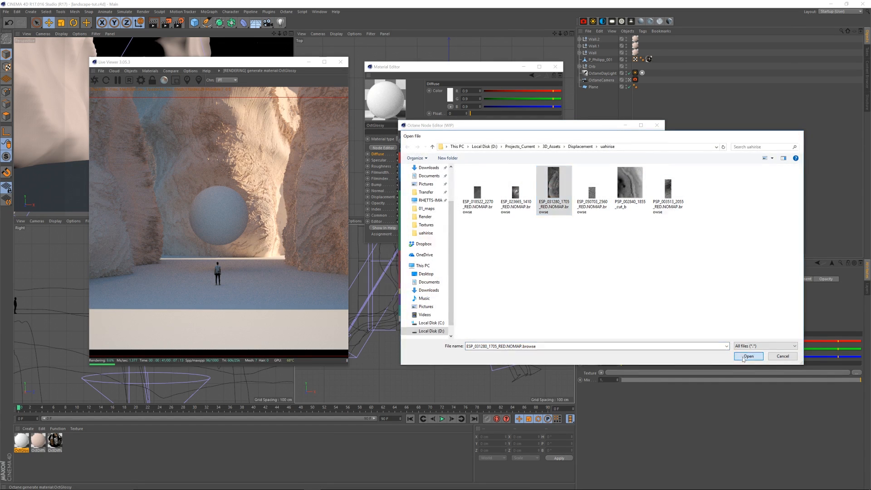
{"action": "left_click", "coordinate": [744, 357]}
{"action": "left_click", "coordinate": [478, 276]}
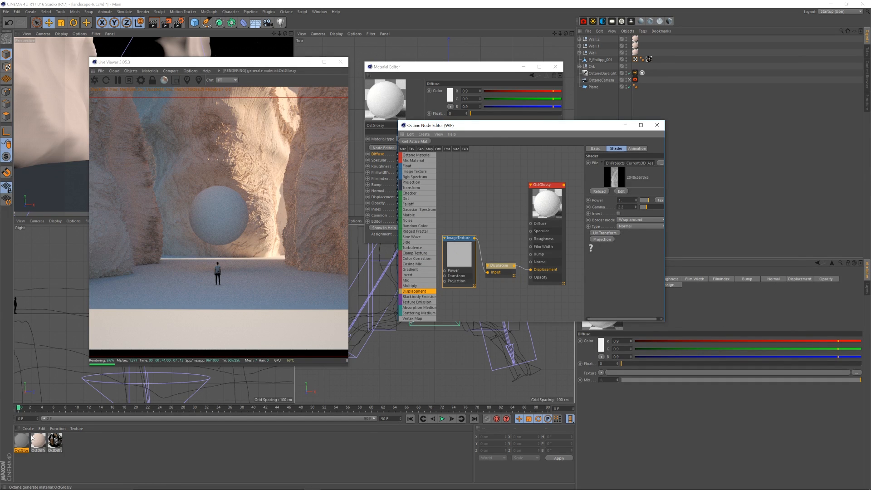
Step: Apply the glossy displacement material to the Plane and close the node and material editors
{"action": "left_click_drag", "start_coordinate": [23, 441], "coordinate": [602, 87]}
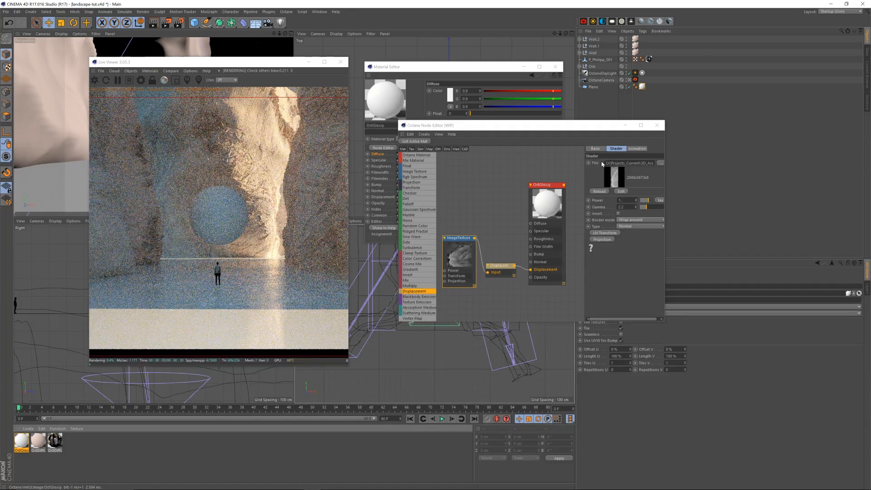
{"action": "left_click", "coordinate": [659, 127]}
{"action": "left_click", "coordinate": [668, 140]}
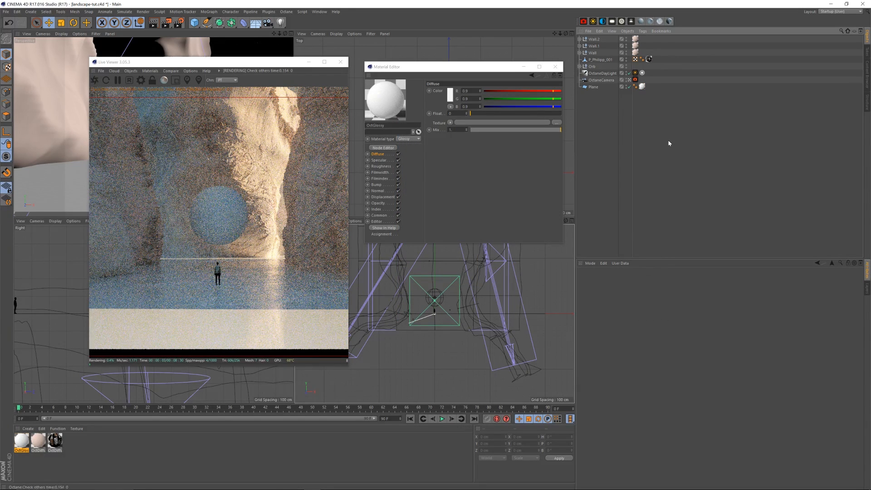
{"action": "left_click_drag", "start_coordinate": [478, 73], "coordinate": [477, 72]}
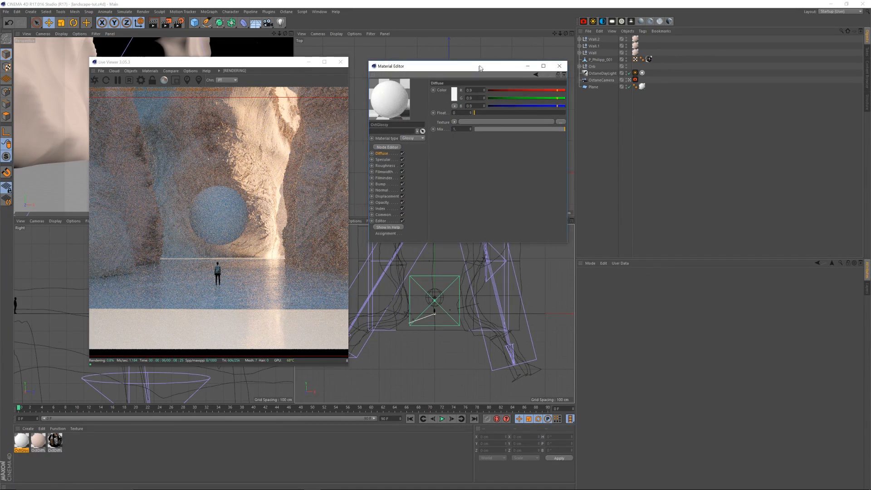
{"action": "left_click", "coordinate": [554, 65]}
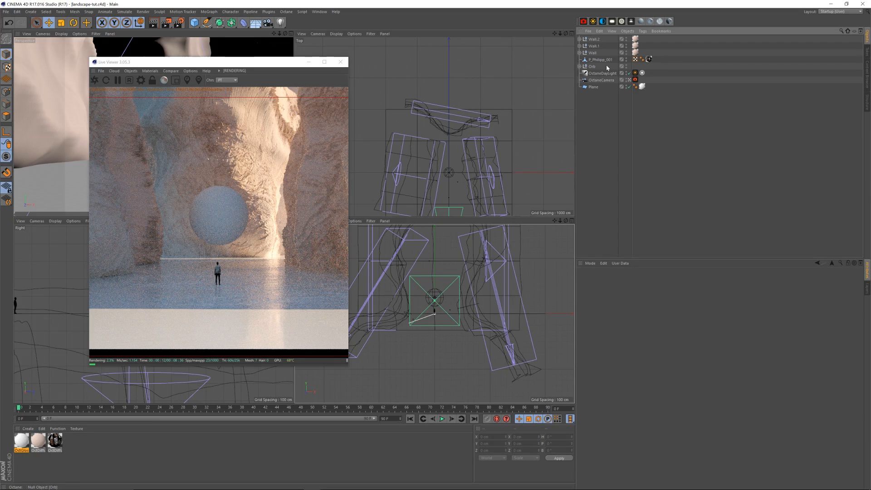
Step: Select the inner Sphere inside the orb group, create an Octane diffuse material and open it for editing
{"action": "left_click", "coordinate": [592, 66]}
{"action": "left_click", "coordinate": [579, 66]}
{"action": "left_click", "coordinate": [605, 129]}
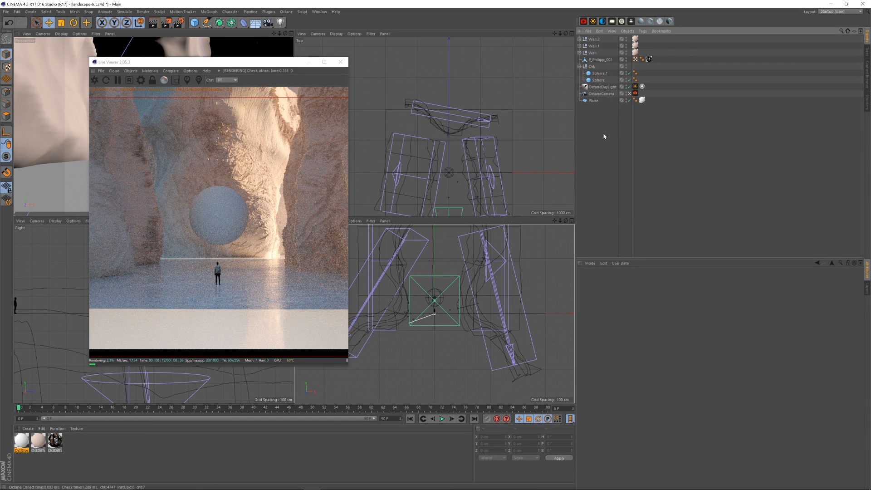
{"action": "left_click", "coordinate": [599, 80]}
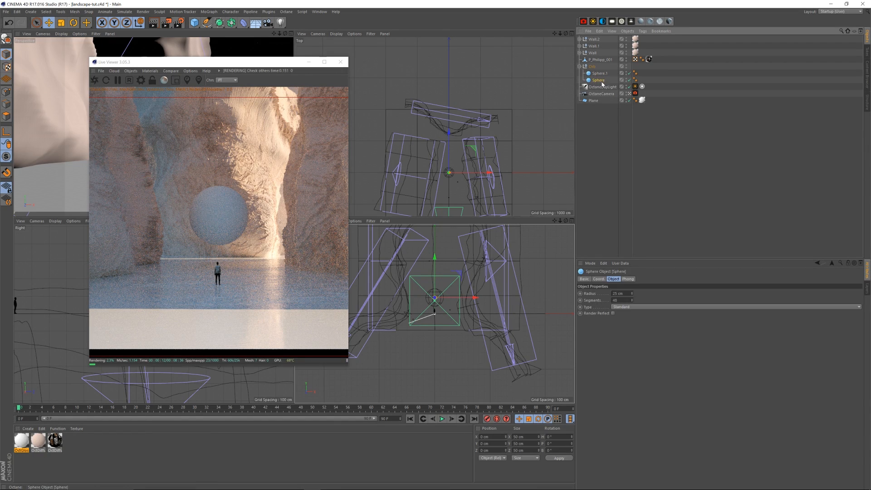
{"action": "left_click", "coordinate": [641, 22]}
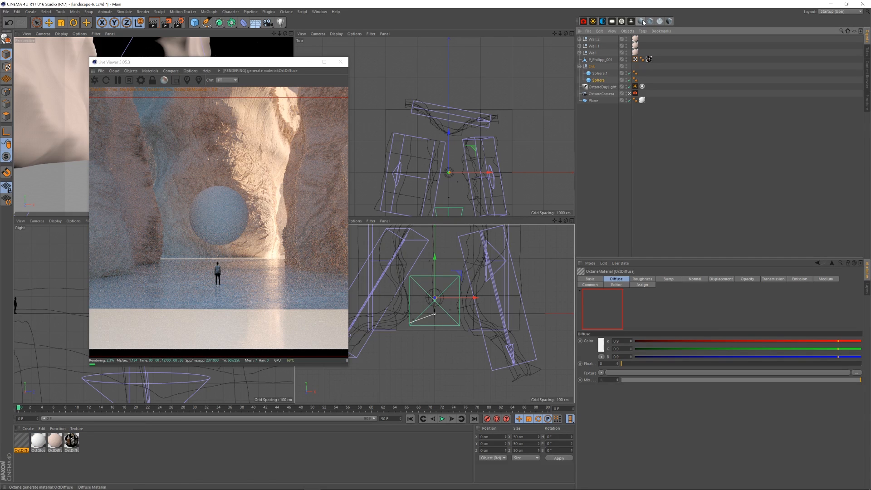
{"action": "left_click", "coordinate": [24, 440]}
{"action": "double_click", "coordinate": [24, 440]}
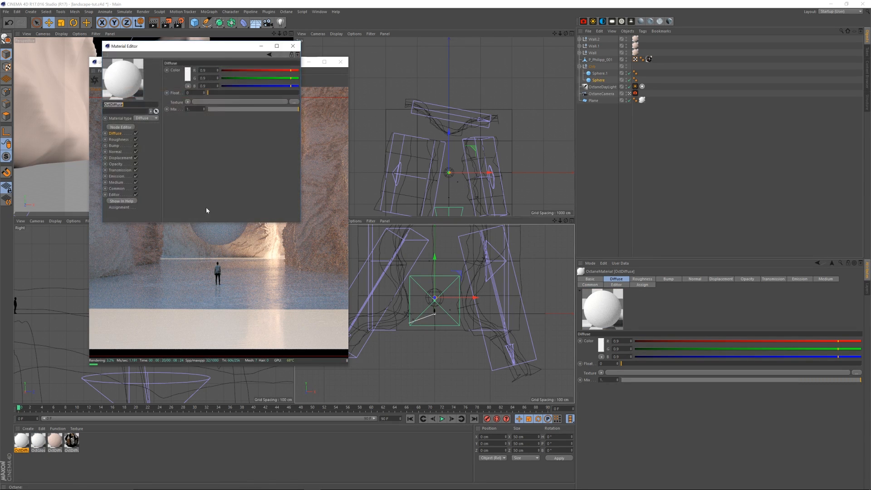
{"action": "left_click_drag", "start_coordinate": [222, 49], "coordinate": [477, 101]}
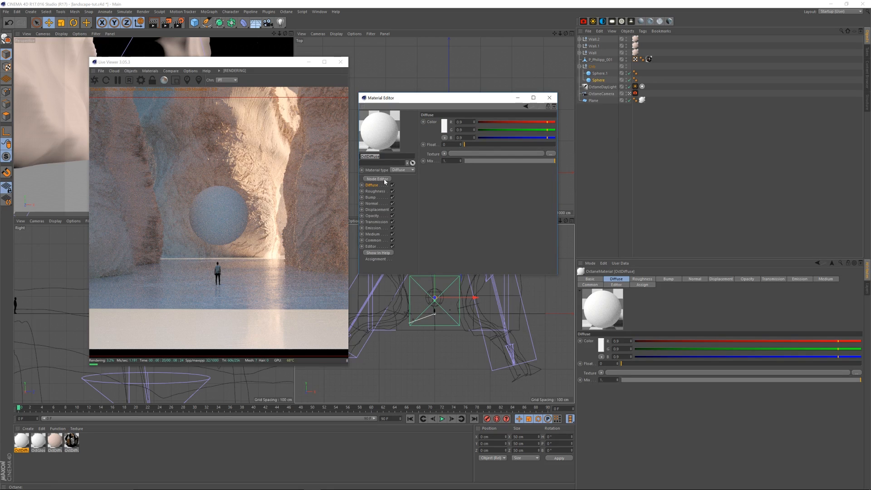
Step: Disable the new material's diffuse channel and open its node graph, with space beside the material node
{"action": "left_click", "coordinate": [393, 185]}
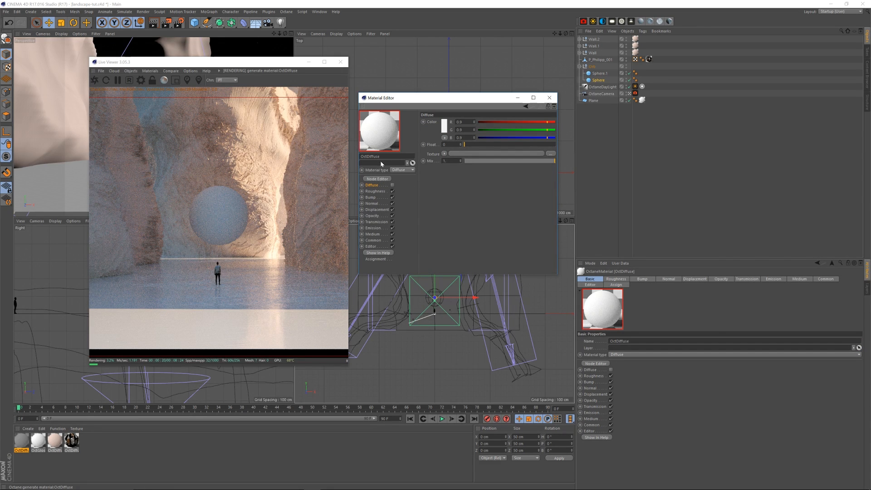
{"action": "left_click", "coordinate": [377, 179]}
{"action": "left_click_drag", "start_coordinate": [319, 137], "coordinate": [561, 134]}
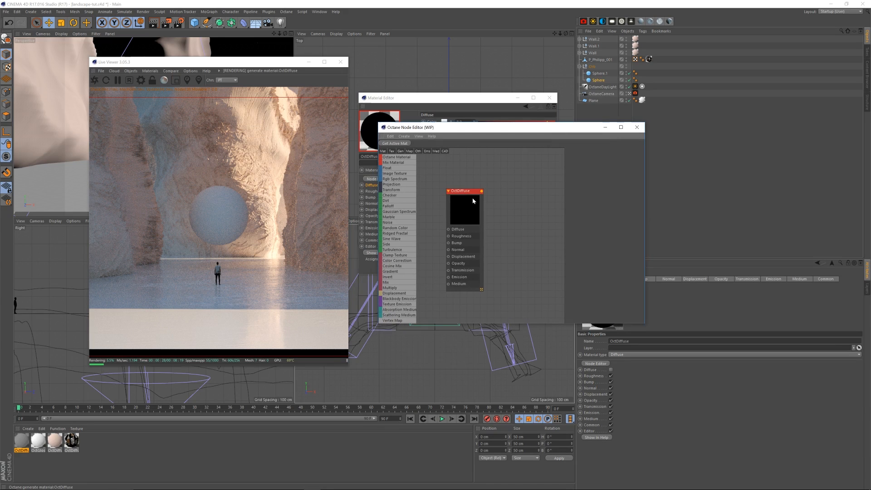
{"action": "left_click_drag", "start_coordinate": [466, 192], "coordinate": [521, 198]}
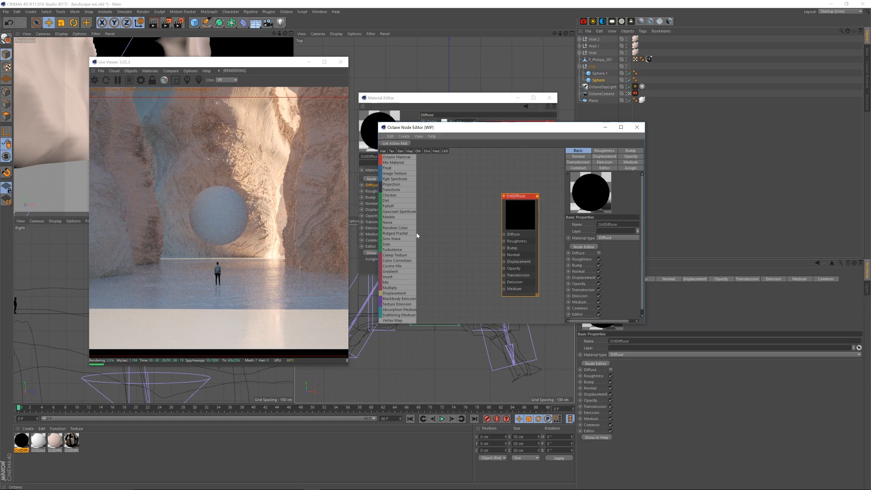
Step: Connect a Blackbody Emission node to the material's emission input and give it float textures for distribution and texture
{"action": "left_click_drag", "start_coordinate": [451, 282], "coordinate": [504, 282]}
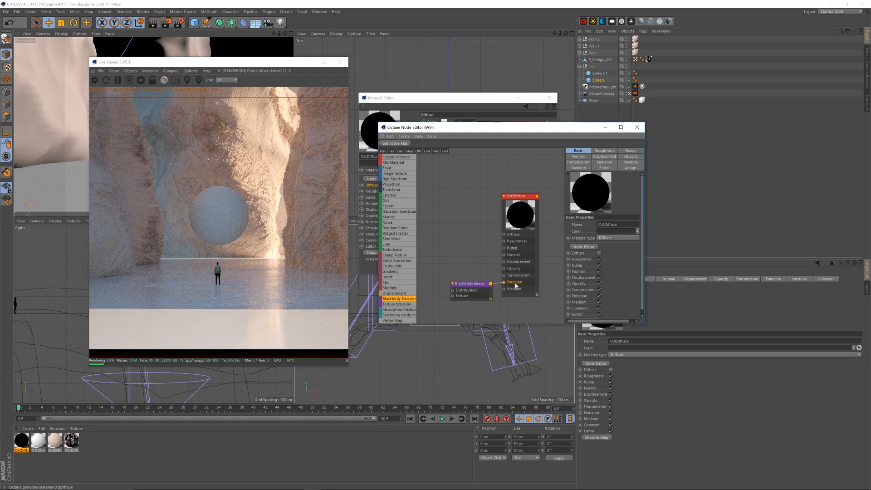
{"action": "left_click", "coordinate": [471, 285]}
{"action": "left_click_drag", "start_coordinate": [502, 130], "coordinate": [507, 138]}
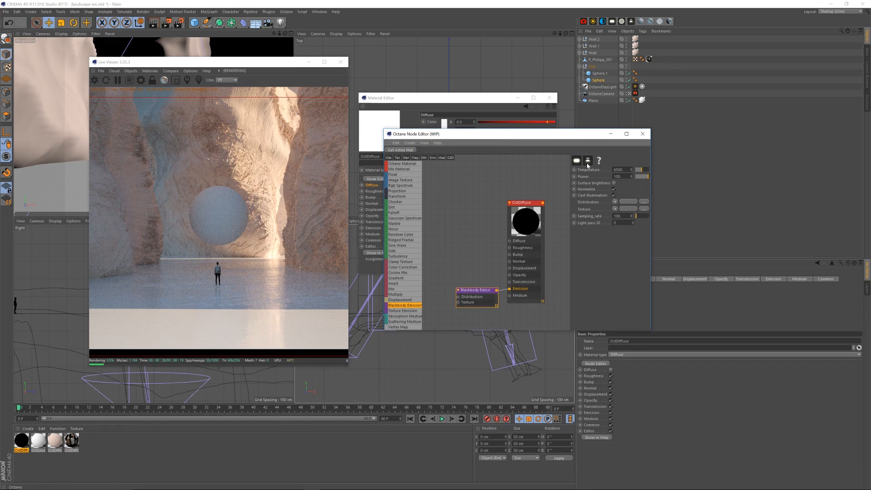
{"action": "left_click", "coordinate": [577, 160]}
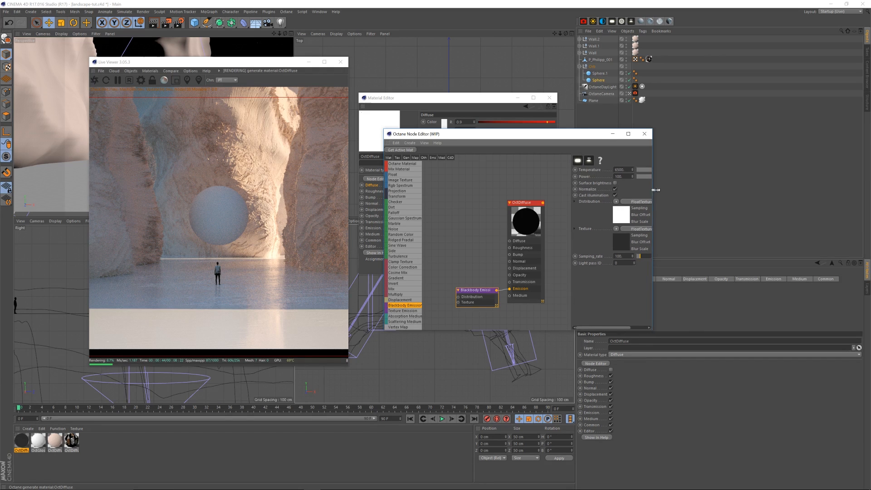
{"action": "left_click_drag", "start_coordinate": [652, 190], "coordinate": [700, 190]}
{"action": "left_click", "coordinate": [670, 184]}
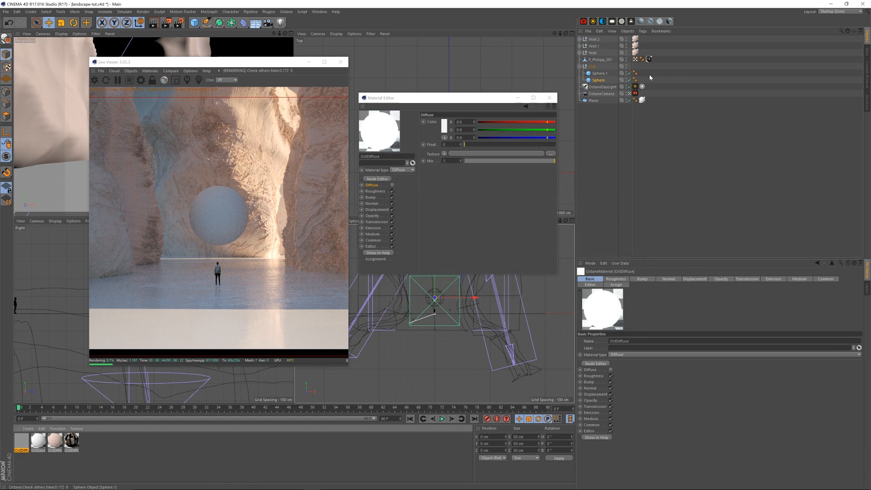
Step: Apply the emissive material to the inner Sphere and check it by temporarily hiding the outer Sphere.1
{"action": "left_click_drag", "start_coordinate": [24, 441], "coordinate": [601, 80]}
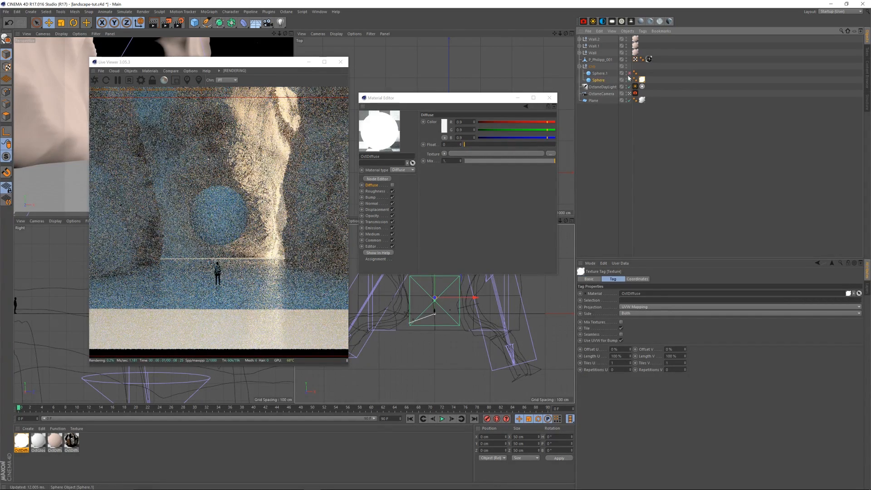
{"action": "left_click", "coordinate": [627, 75]}
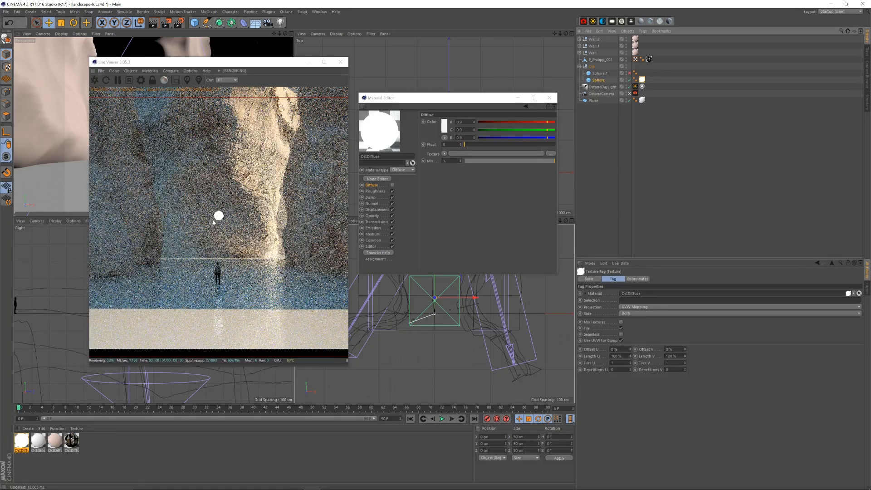
{"action": "left_click", "coordinate": [628, 74]}
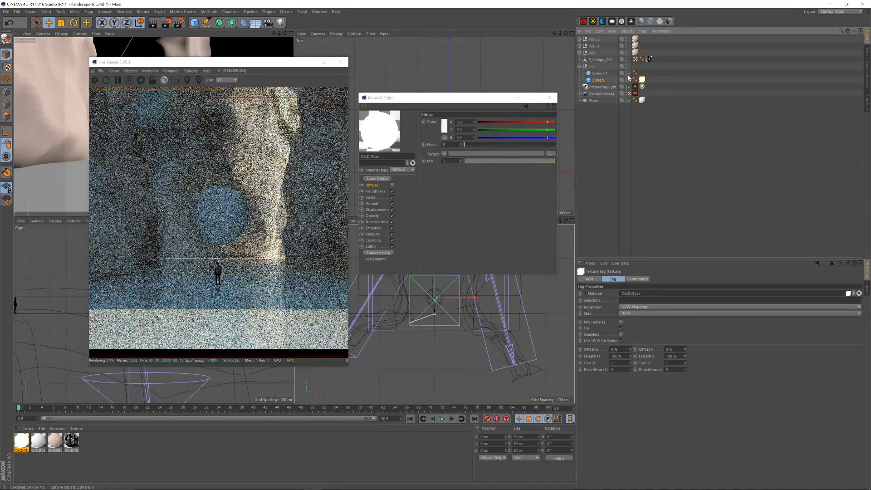
{"action": "left_click", "coordinate": [659, 140]}
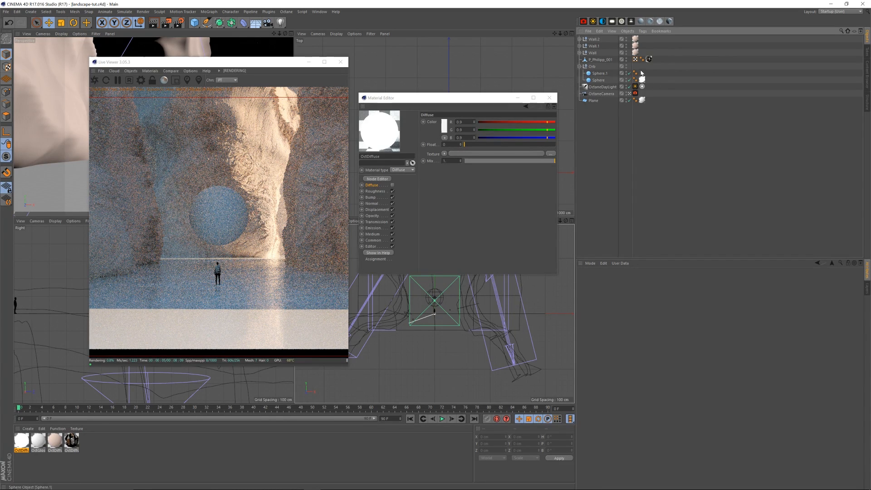
Step: Create an Octane specular material, open its node graph and connect an Image Texture node to its roughness input
{"action": "left_click", "coordinate": [661, 22]}
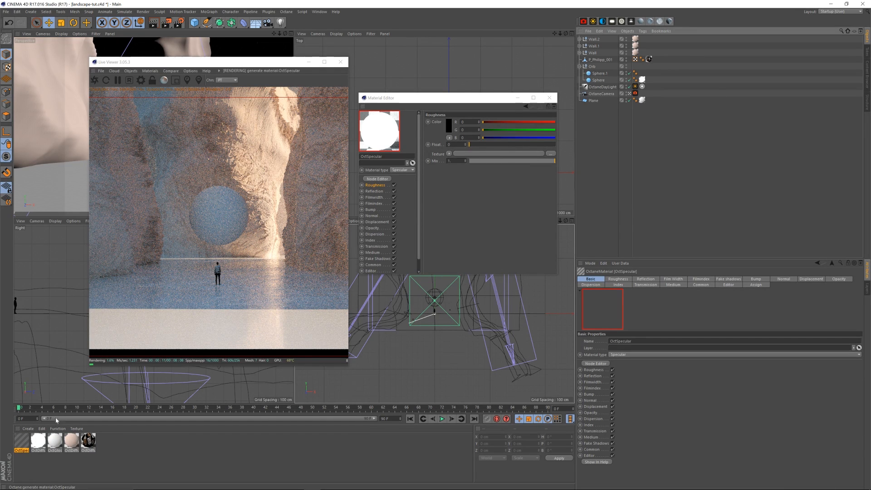
{"action": "left_click", "coordinate": [385, 179]}
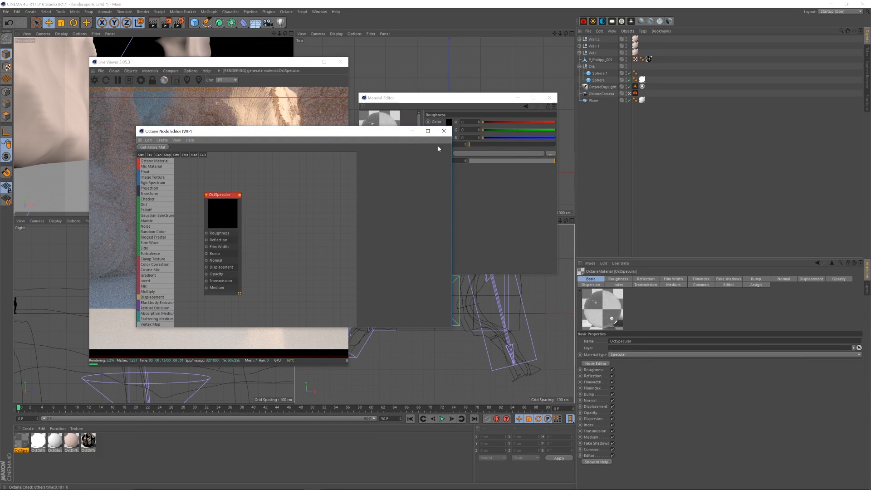
{"action": "left_click_drag", "start_coordinate": [388, 132], "coordinate": [411, 138]}
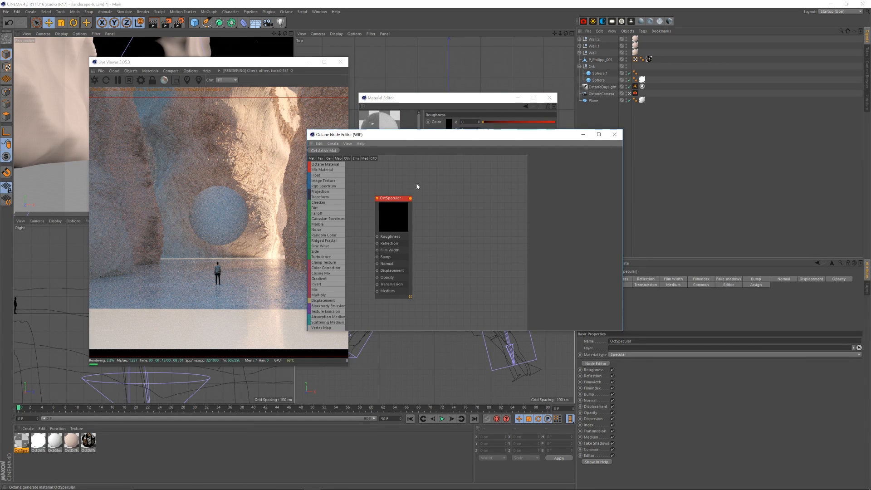
{"action": "left_click_drag", "start_coordinate": [399, 200], "coordinate": [466, 200]}
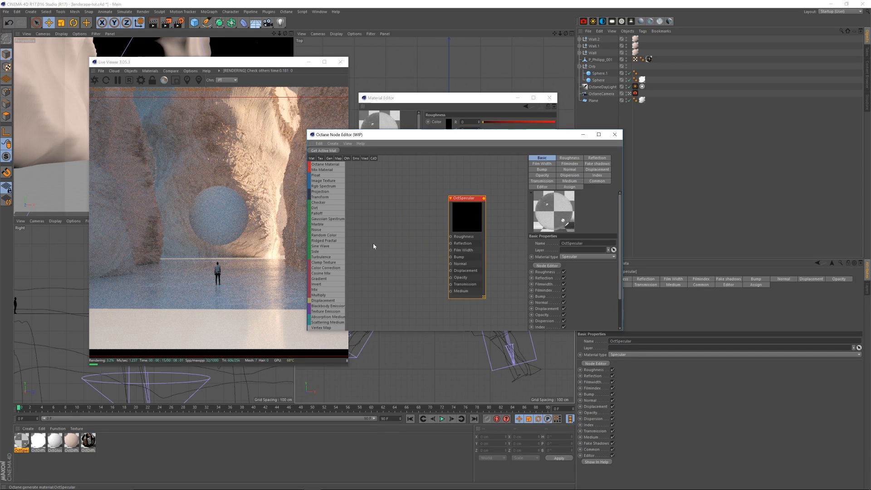
{"action": "left_click_drag", "start_coordinate": [334, 183], "coordinate": [451, 237]}
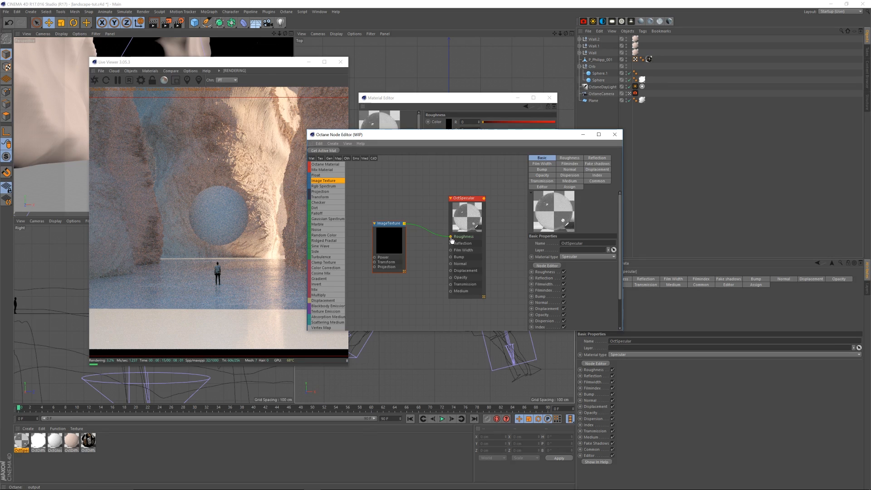
Step: Load IMG_9382b from the 3D_Assets Textures folder as the roughness image without copying it to the project, and apply the material to Sphere.1
{"action": "left_click", "coordinate": [396, 229]}
{"action": "left_click", "coordinate": [616, 172]}
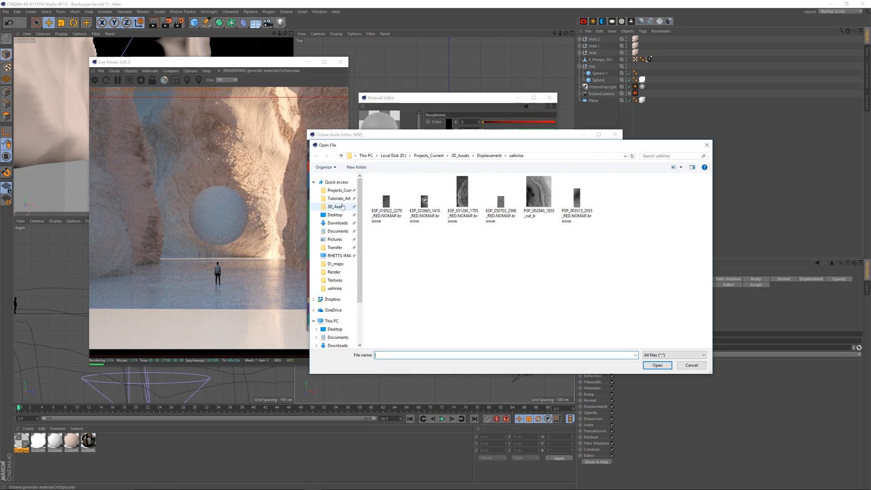
{"action": "left_click", "coordinate": [340, 210]}
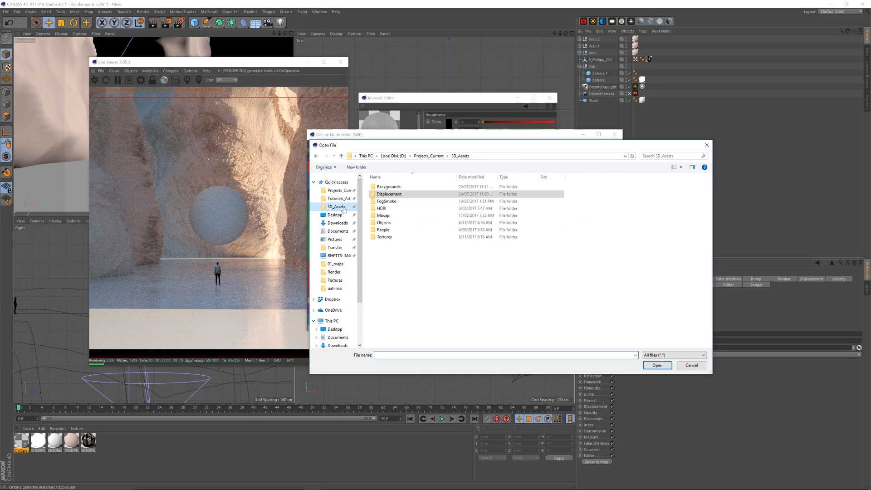
{"action": "left_click", "coordinate": [388, 237]}
{"action": "double_click", "coordinate": [389, 239]}
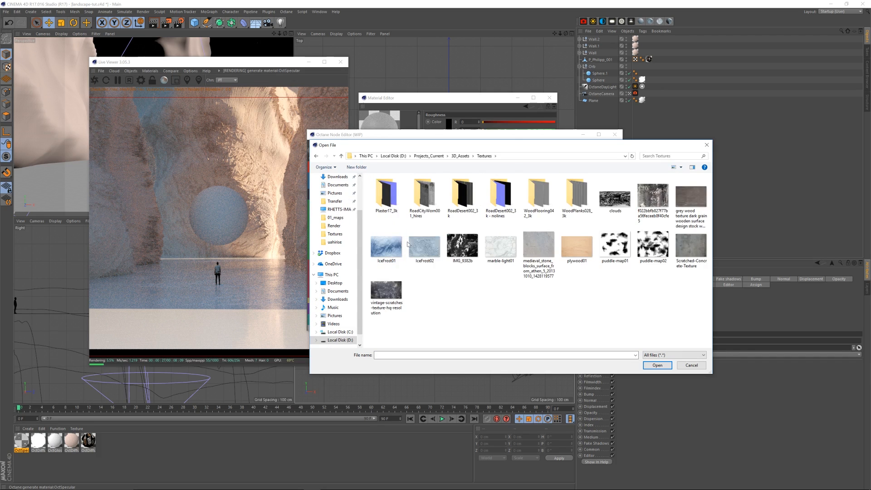
{"action": "left_click", "coordinate": [472, 250]}
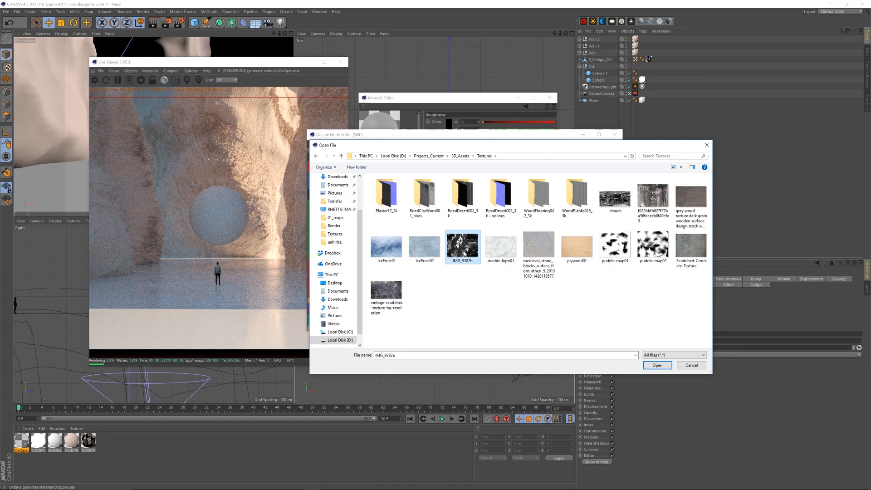
{"action": "left_click", "coordinate": [658, 366]}
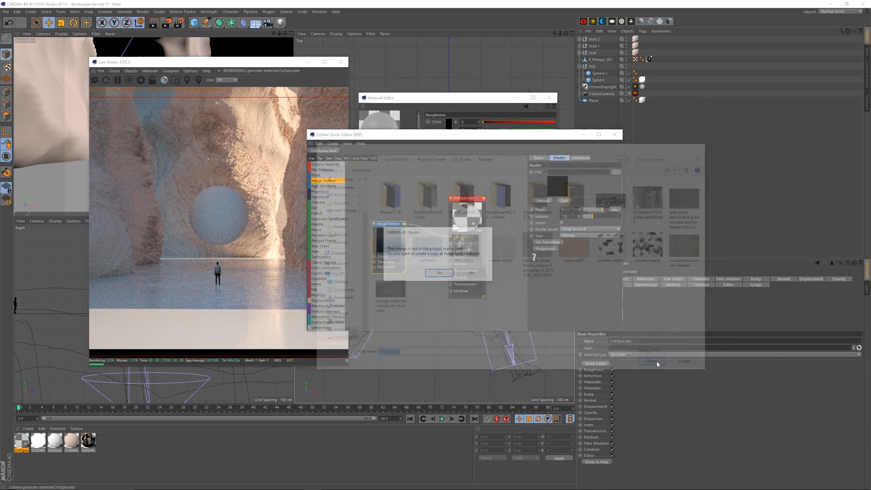
{"action": "left_click", "coordinate": [479, 276]}
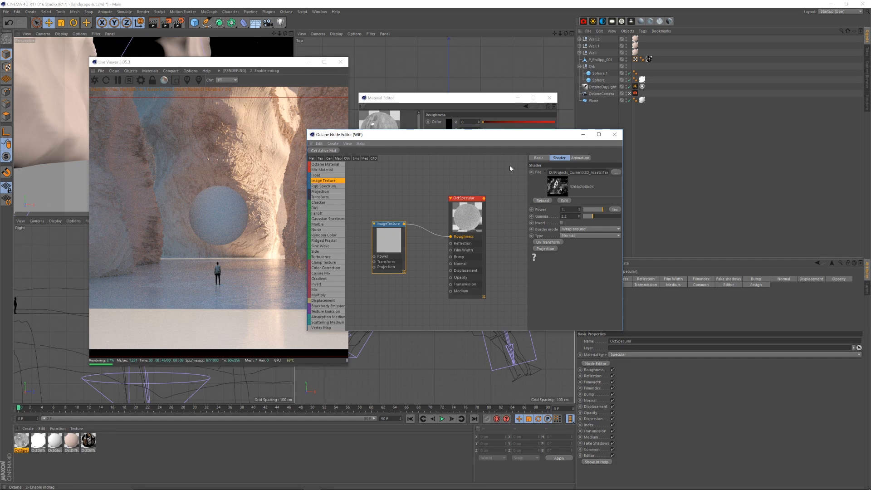
{"action": "left_click", "coordinate": [616, 135]}
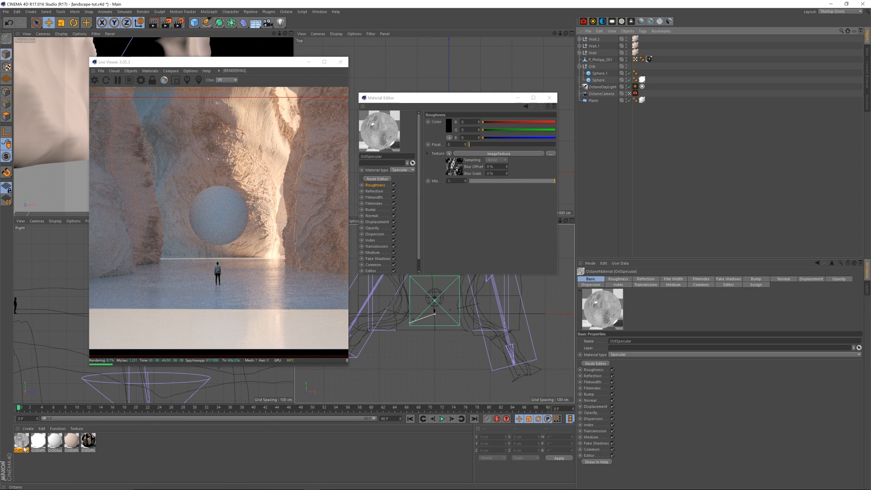
{"action": "left_click_drag", "start_coordinate": [276, 348], "coordinate": [606, 74]}
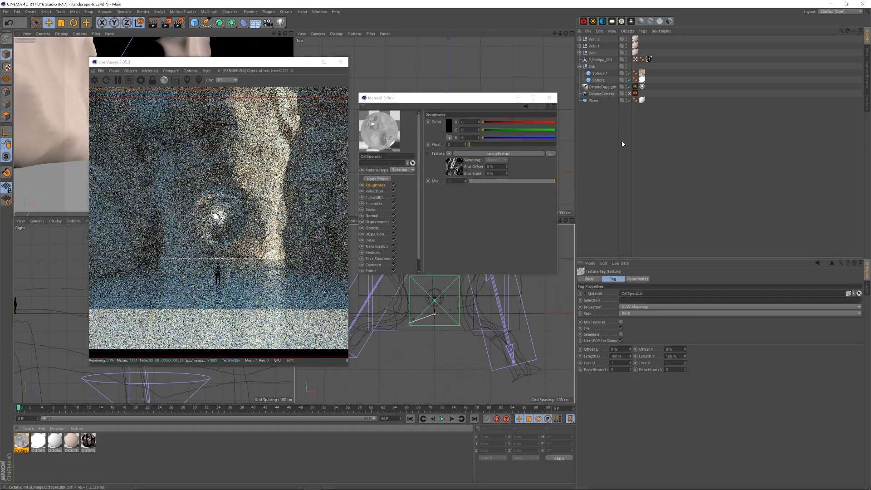
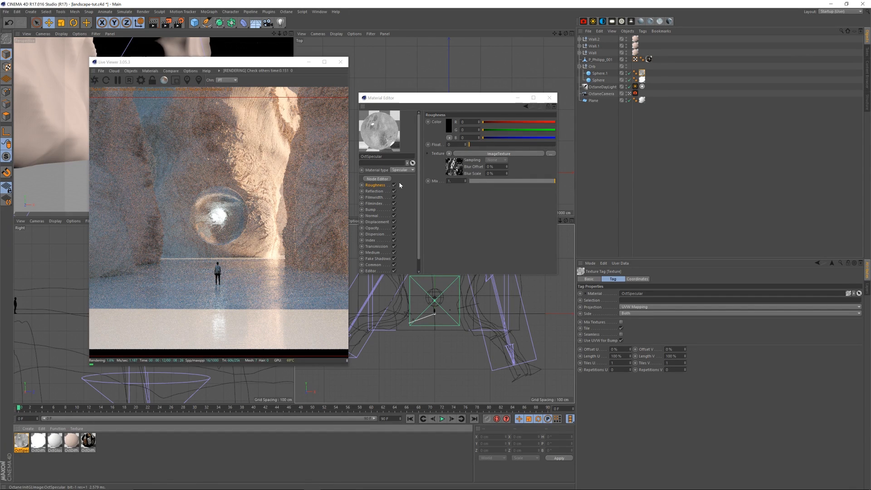
Step: Insert a Color Correction node between the Image Texture and the specular material's roughness input, and show its settings
{"action": "left_click", "coordinate": [387, 179]}
{"action": "left_click_drag", "start_coordinate": [338, 134], "coordinate": [552, 149]}
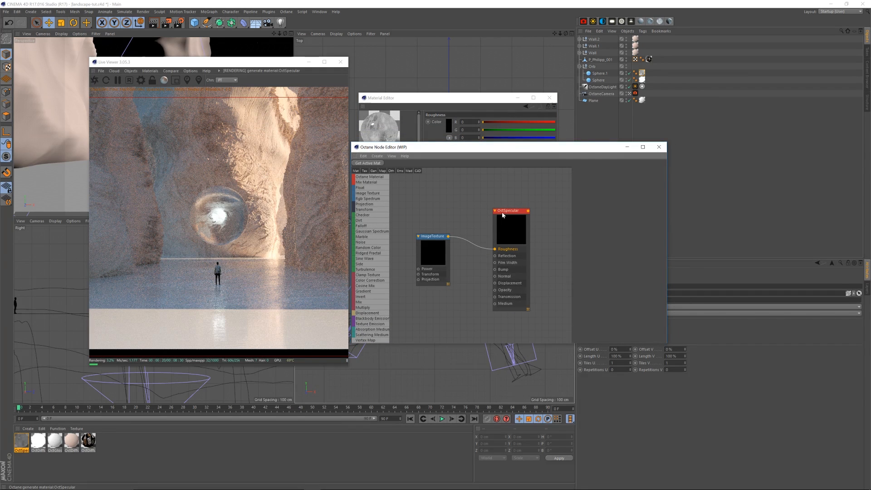
{"action": "left_click_drag", "start_coordinate": [508, 212], "coordinate": [524, 205]}
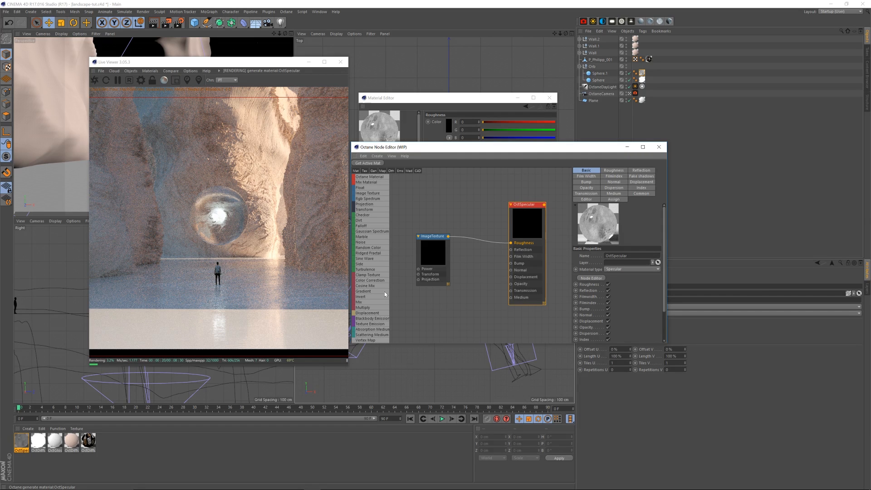
{"action": "left_click_drag", "start_coordinate": [380, 280], "coordinate": [483, 244]}
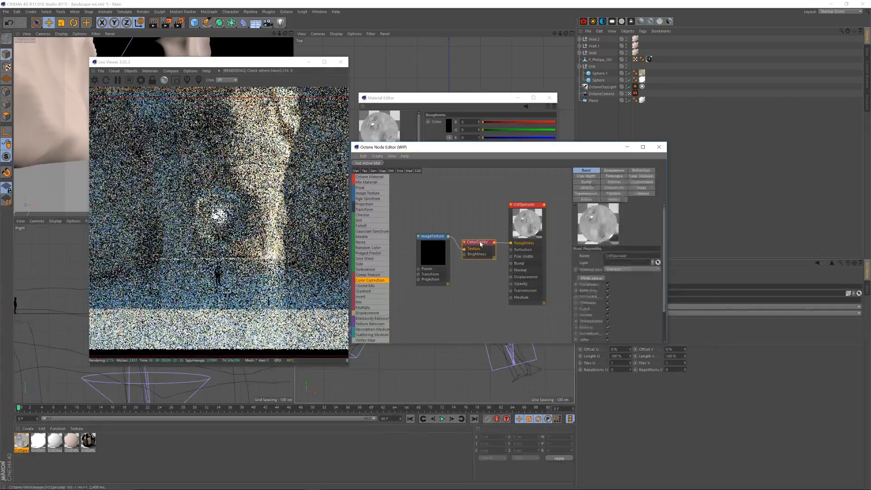
{"action": "left_click", "coordinate": [483, 243]}
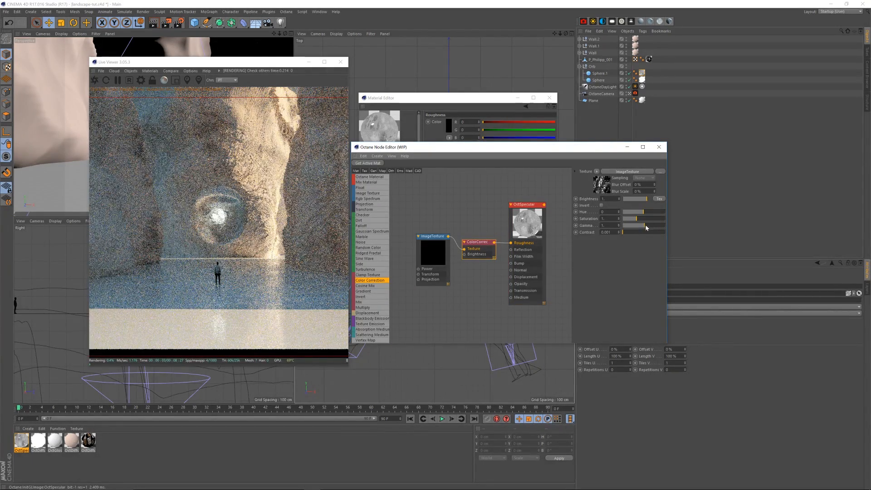
Step: Set the Color Correction node's gamma to 0.96, close the material windows and save the scene
{"action": "left_click", "coordinate": [603, 206]}
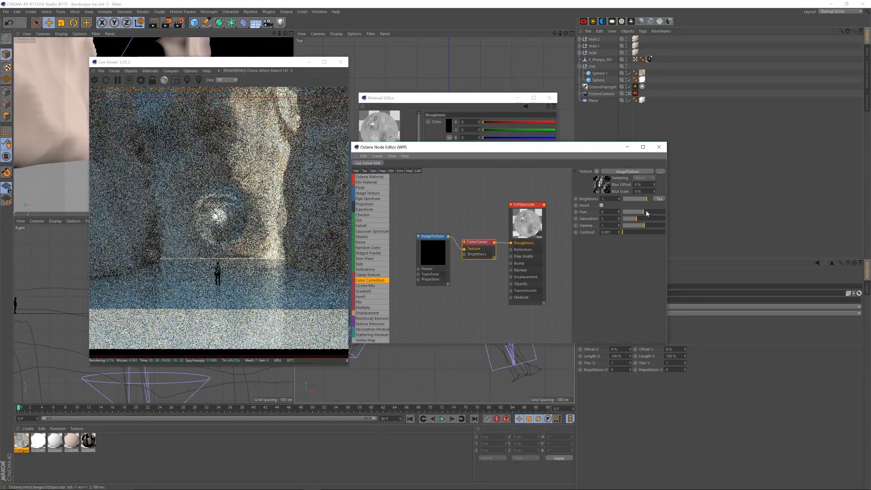
{"action": "mouse_move", "coordinate": [647, 228]}
{"action": "left_mouse_down"}
{"action": "mouse_move", "coordinate": [659, 227]}
{"action": "mouse_move", "coordinate": [637, 231]}
{"action": "mouse_move", "coordinate": [645, 226]}
{"action": "left_mouse_up"}
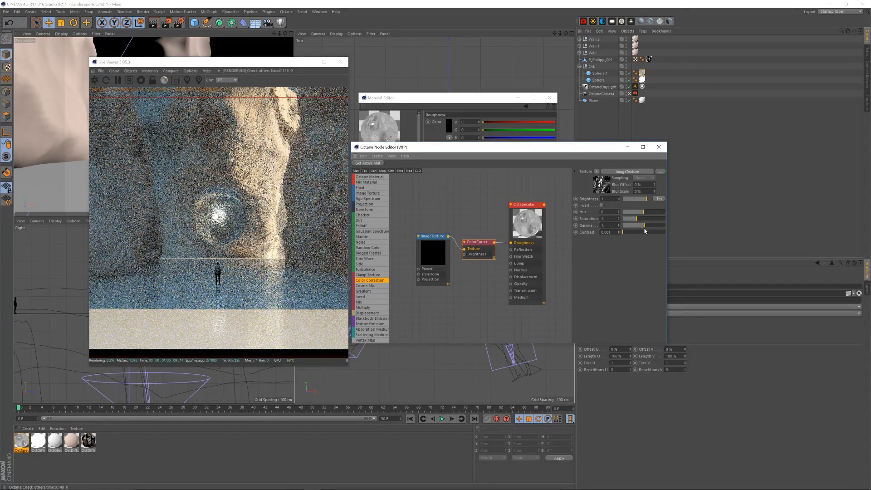
{"action": "left_click", "coordinate": [620, 227]}
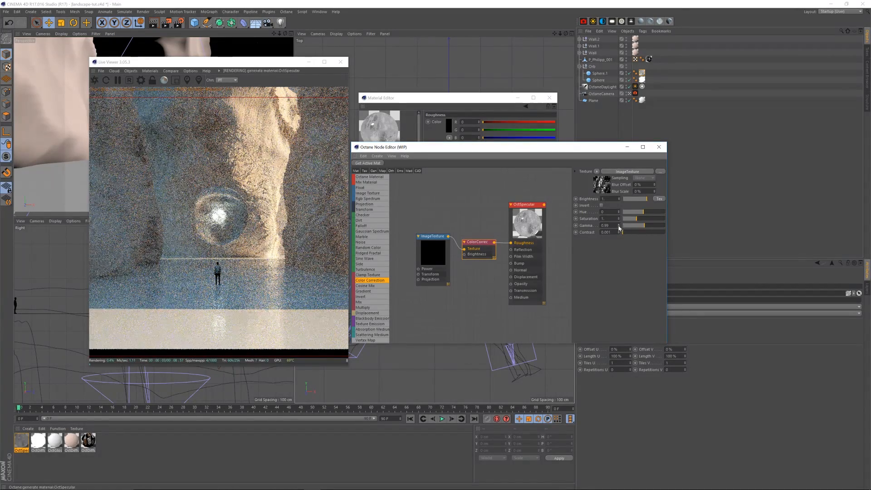
{"action": "left_click", "coordinate": [620, 227]}
{"action": "left_click", "coordinate": [620, 227]}
{"action": "left_click", "coordinate": [620, 227]}
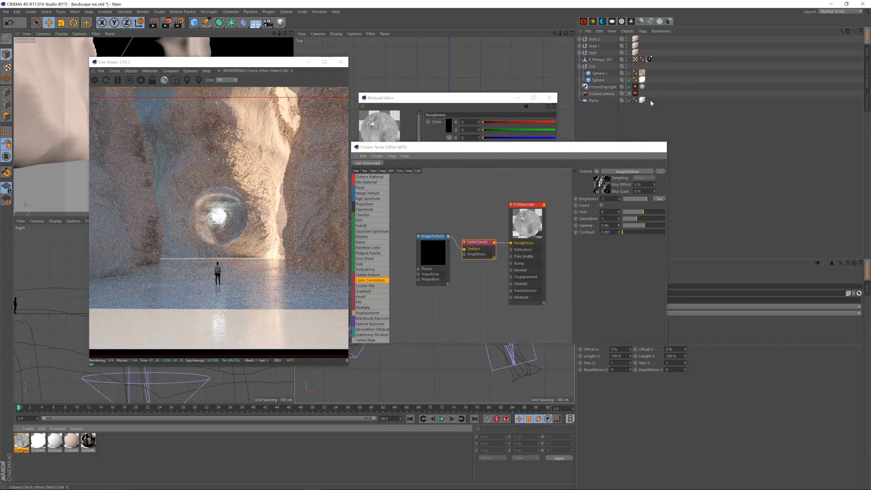
{"action": "left_click", "coordinate": [659, 147]}
{"action": "left_click", "coordinate": [550, 97]}
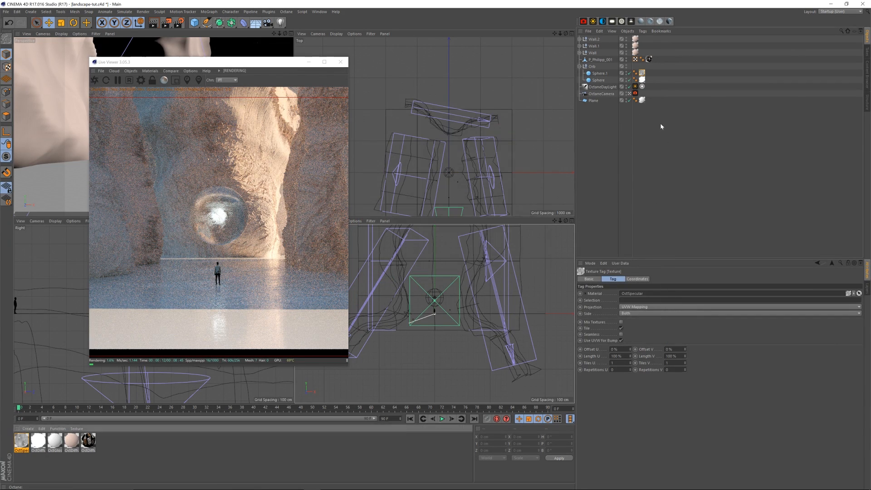
{"action": "left_click", "coordinate": [661, 134]}
{"action": "key", "text": "ctrl+s"}
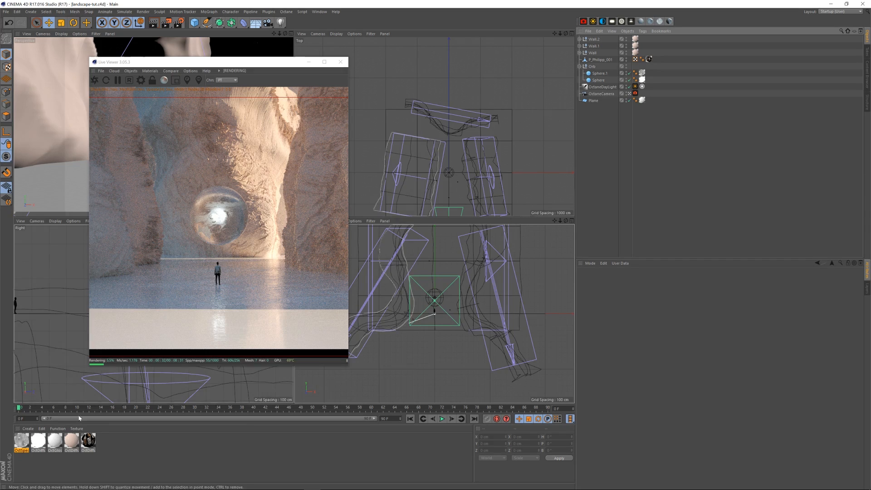
Step: Give the glossy ground material a warm beige diffuse colour of about R 0.60, G 0.52, B 0.43
{"action": "left_click", "coordinate": [54, 442]}
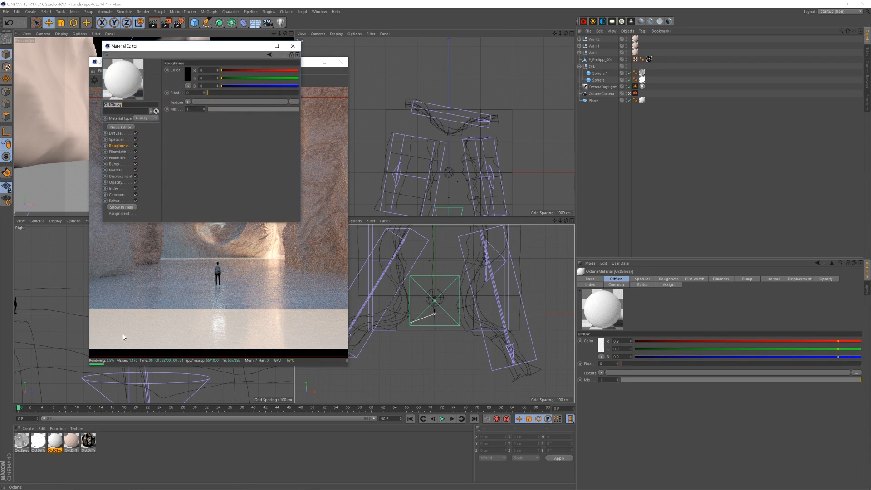
{"action": "left_click_drag", "start_coordinate": [207, 49], "coordinate": [491, 111]}
{"action": "left_click", "coordinate": [406, 196]}
{"action": "left_click", "coordinate": [471, 136]}
{"action": "left_click", "coordinate": [457, 136]}
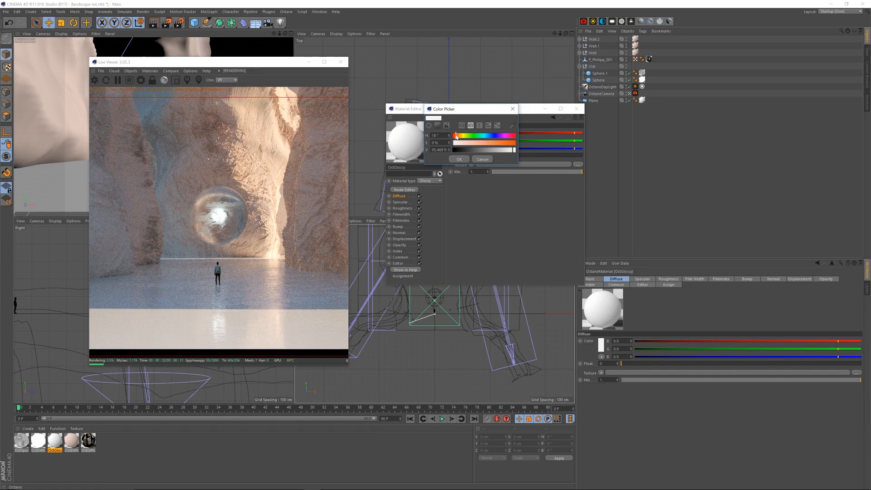
{"action": "left_click_drag", "start_coordinate": [459, 143], "coordinate": [462, 143]}
{"action": "left_click", "coordinate": [458, 135]}
{"action": "left_click", "coordinate": [505, 150]}
{"action": "left_click", "coordinate": [466, 157]}
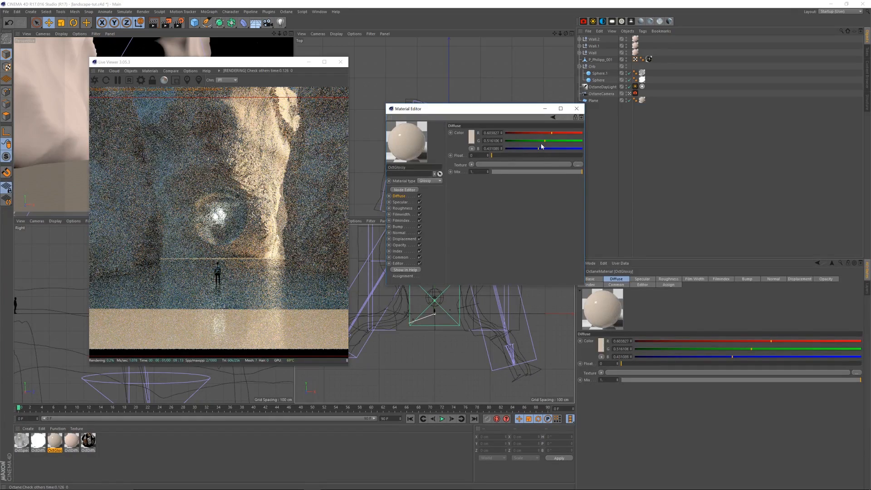
{"action": "left_click", "coordinate": [577, 109]}
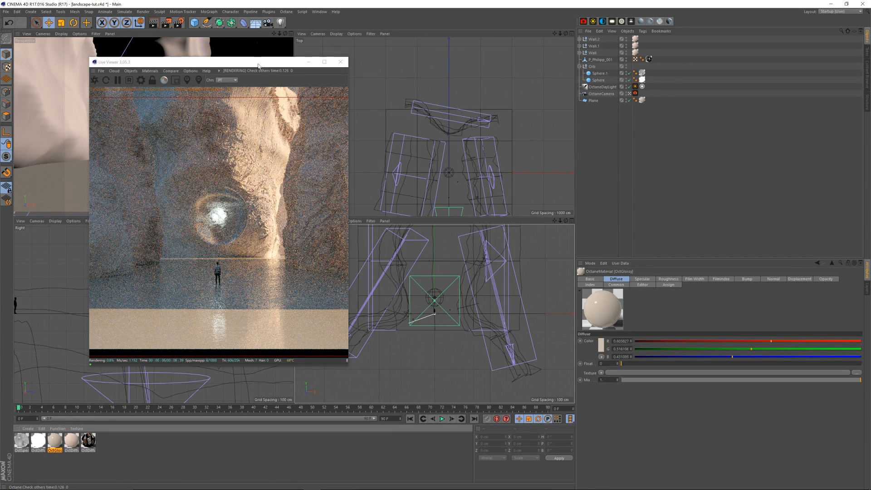
Step: Add an Octane Fog Volume object to the scene, keeping the live render clear of the top view
{"action": "left_click_drag", "start_coordinate": [259, 63], "coordinate": [270, 59]}
{"action": "left_click", "coordinate": [463, 118]}
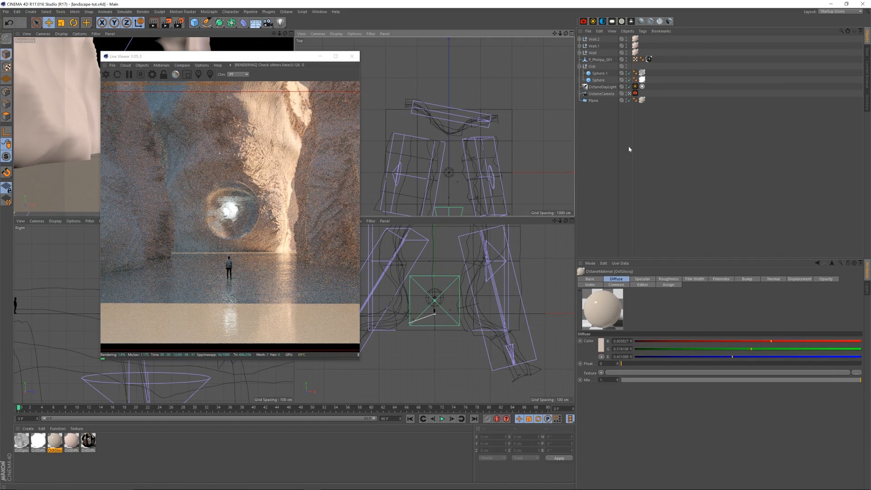
{"action": "left_click_drag", "start_coordinate": [273, 56], "coordinate": [260, 54]}
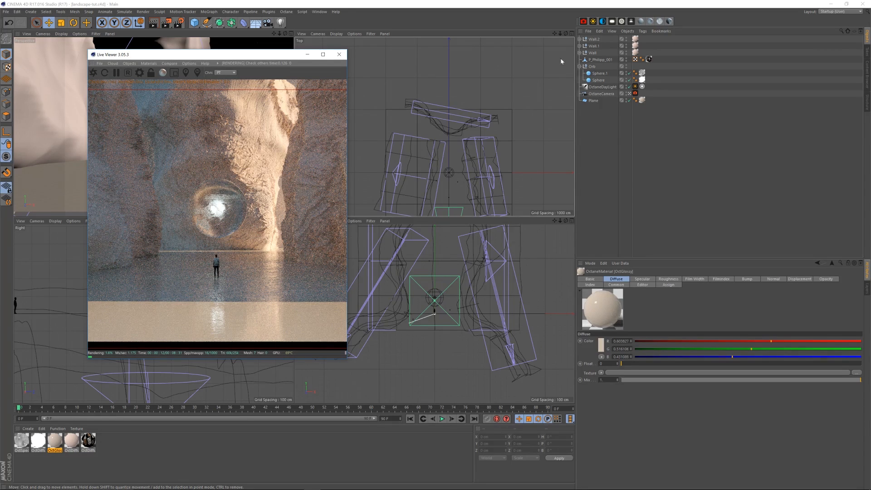
{"action": "left_click_drag", "start_coordinate": [559, 34], "coordinate": [561, 12]}
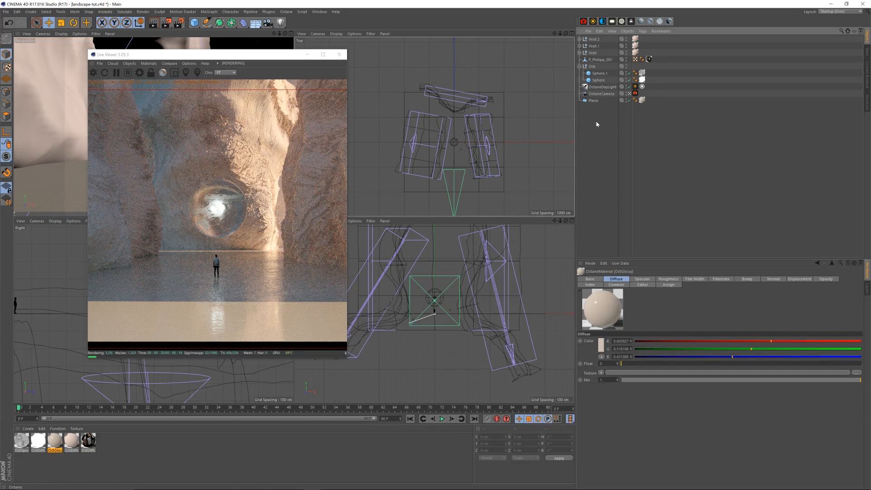
{"action": "left_click_drag", "start_coordinate": [254, 57], "coordinate": [277, 55]}
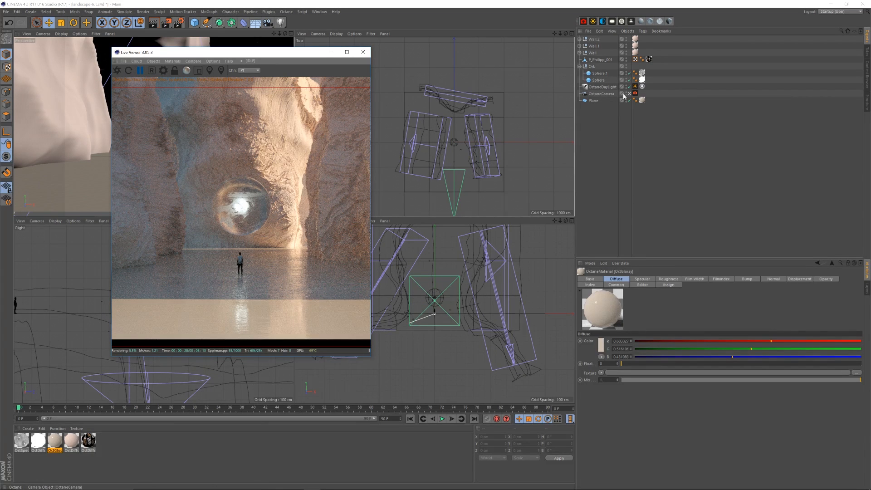
{"action": "left_click", "coordinate": [154, 61]}
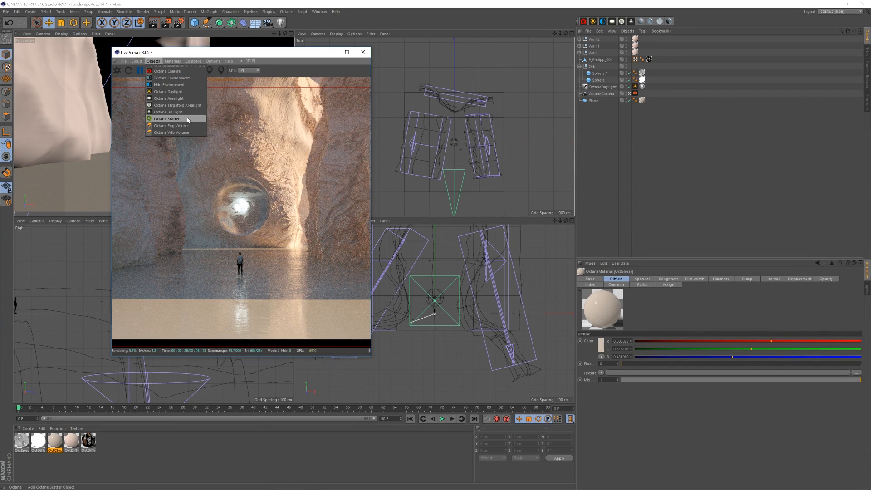
{"action": "left_click", "coordinate": [207, 126]}
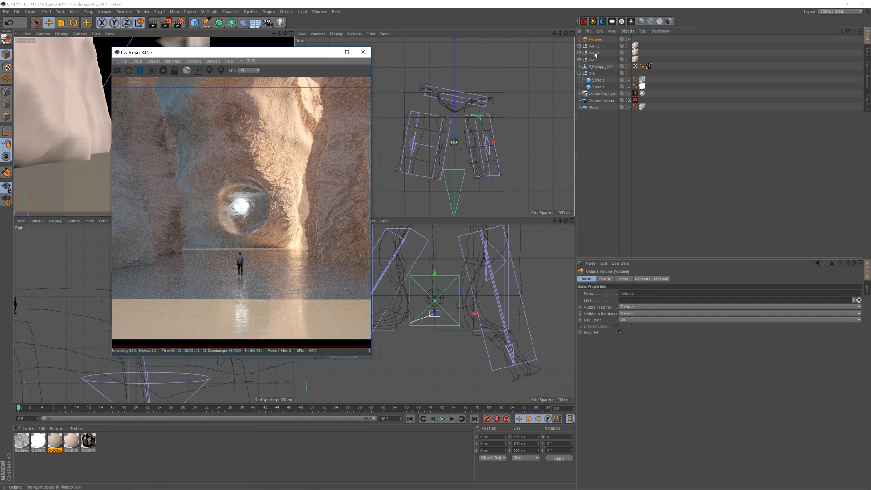
{"action": "left_click_drag", "start_coordinate": [283, 55], "coordinate": [226, 57]}
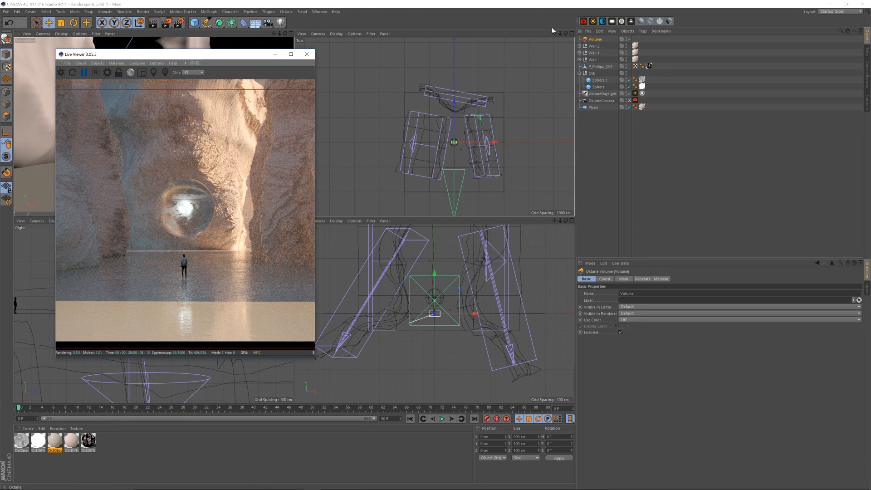
Step: Generate a random cloud for the Octane fog volume
{"action": "left_click_drag", "start_coordinate": [560, 34], "coordinate": [534, 27]}
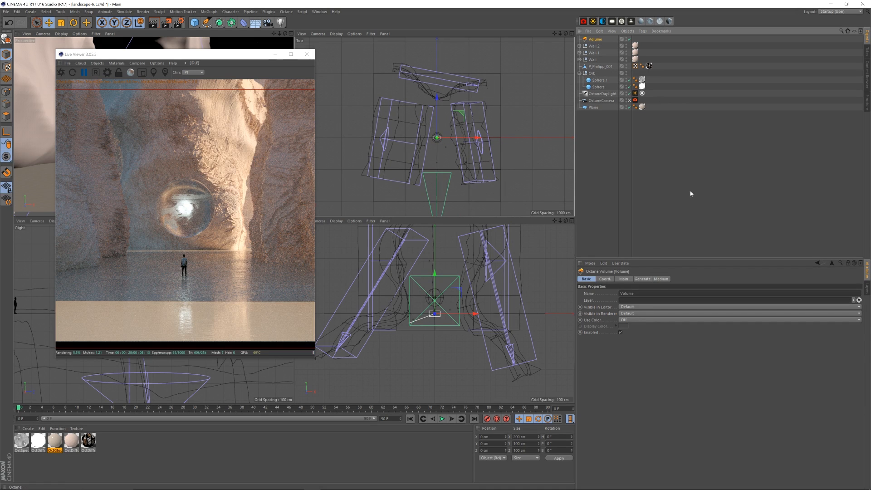
{"action": "left_click", "coordinate": [623, 279]}
{"action": "left_click", "coordinate": [643, 279]}
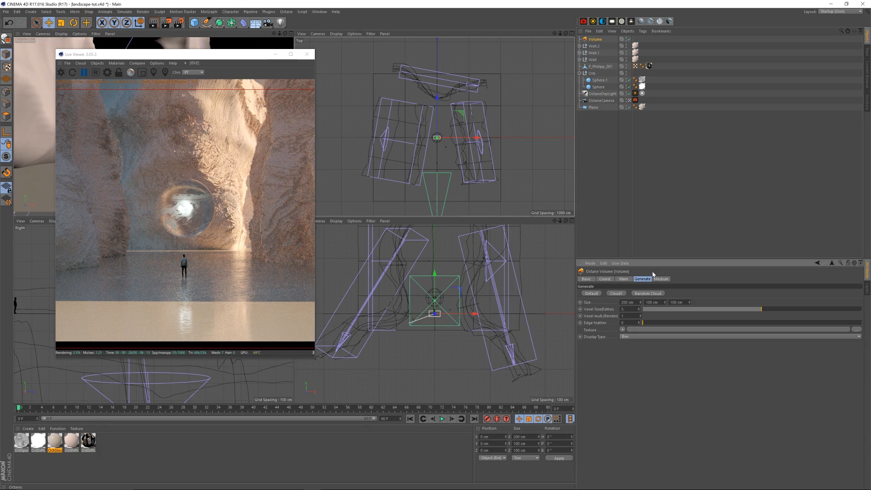
{"action": "left_click", "coordinate": [646, 295]}
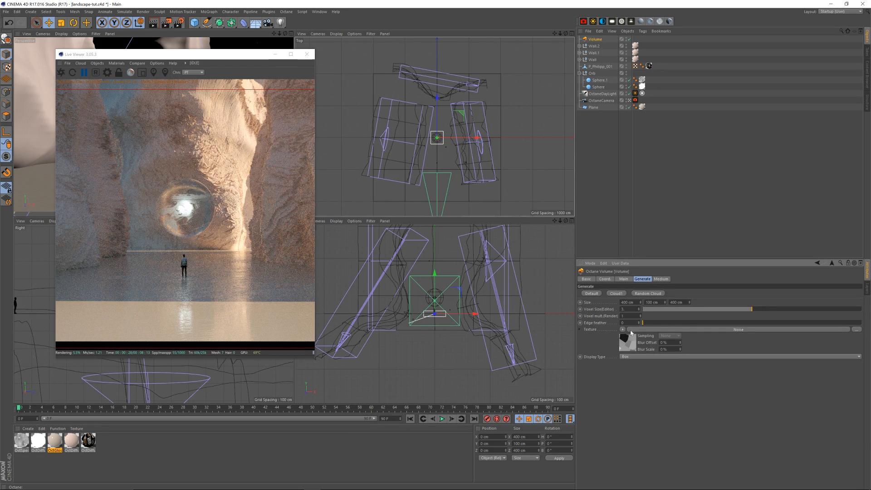
Step: Change the fog volume texture's noise type from Cell Voronoi to Noise
{"action": "left_click", "coordinate": [652, 329]}
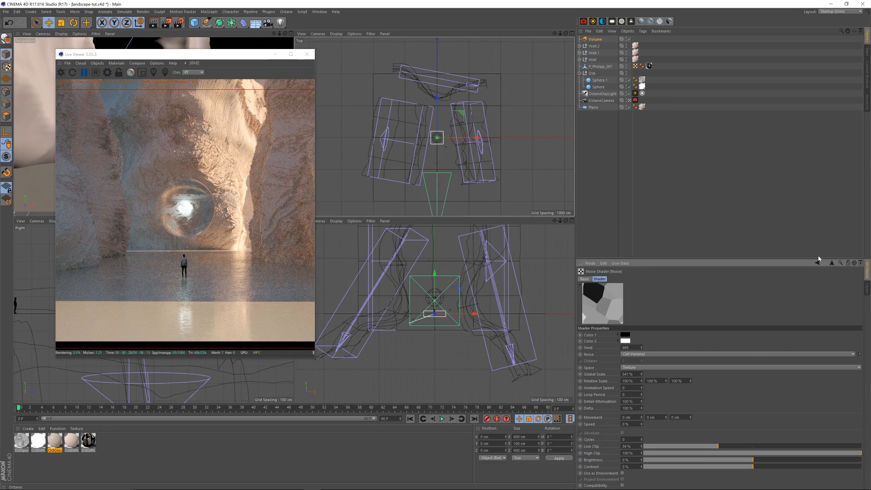
{"action": "left_click", "coordinate": [832, 263]}
{"action": "left_click", "coordinate": [659, 330]}
{"action": "left_click", "coordinate": [645, 354]}
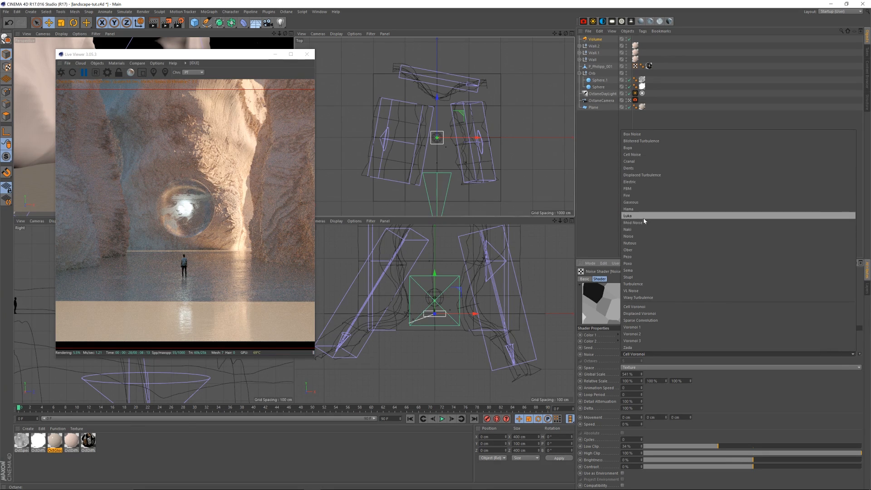
{"action": "left_click", "coordinate": [642, 237]}
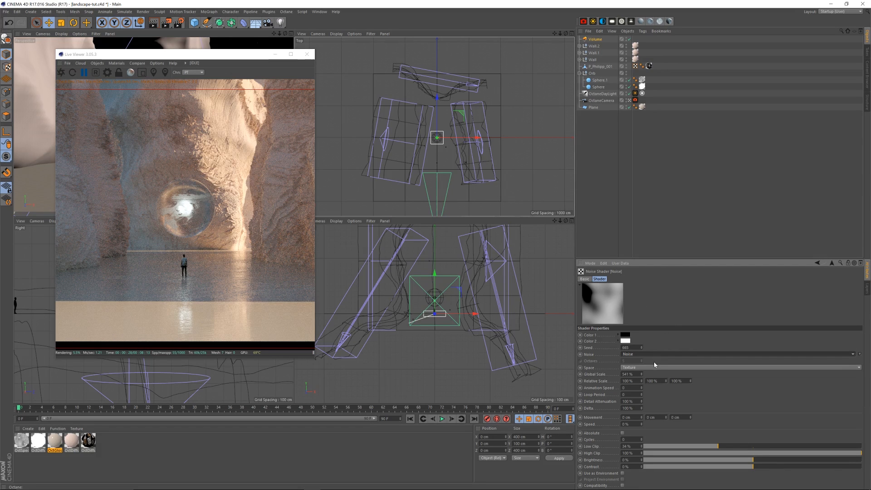
Step: Set the noise texture's global scale to 800 % and return to the volume's settings
{"action": "left_click_drag", "start_coordinate": [631, 374], "coordinate": [600, 384]}
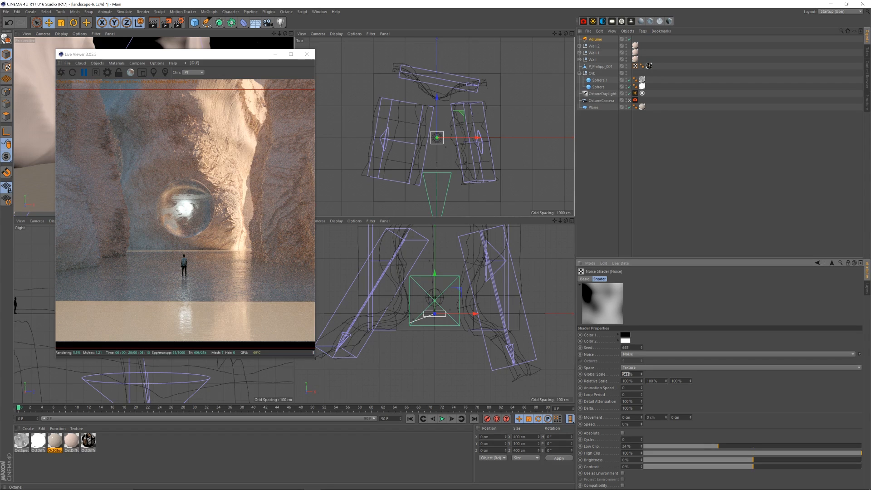
{"action": "type", "text": "5"}
{"action": "key", "text": "Return"}
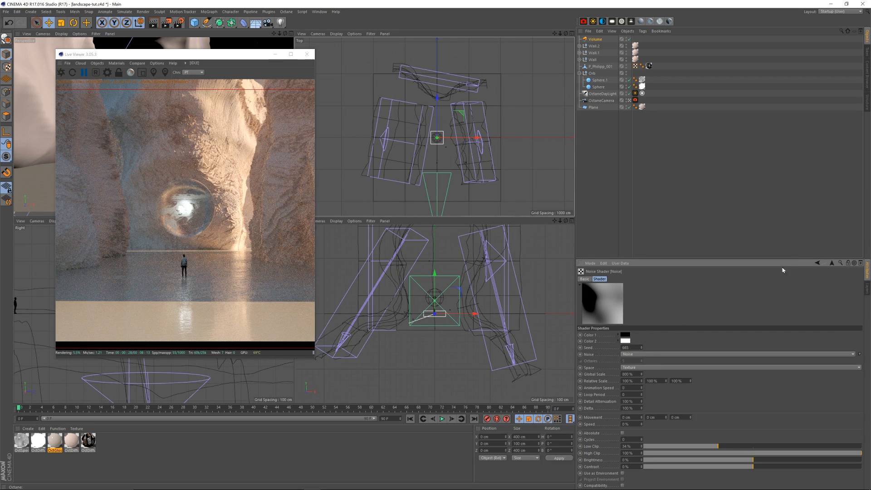
{"action": "left_click", "coordinate": [832, 263]}
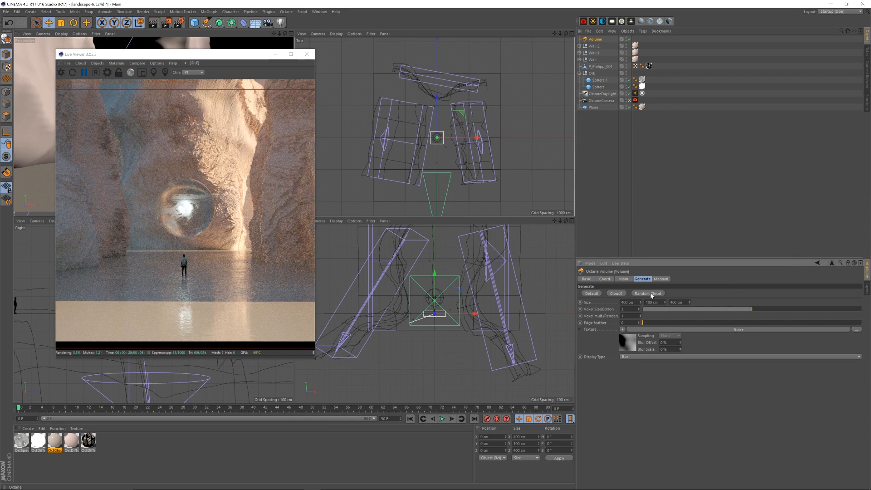
Step: Set the fog volume's voxel size to 24
{"action": "left_click_drag", "start_coordinate": [629, 309], "coordinate": [609, 312]}
{"action": "type", "text": "24"}
{"action": "key", "text": "Return"}
Step: Set the fog volume's X size to 3000 cm and its Y size to 1800 cm
{"action": "scroll", "coordinate": [472, 123], "scroll_direction": "up", "scroll_amount": 5}
{"action": "scroll", "coordinate": [458, 156], "scroll_direction": "down", "scroll_amount": 5}
{"action": "left_click_drag", "start_coordinate": [558, 59], "coordinate": [560, 59]}
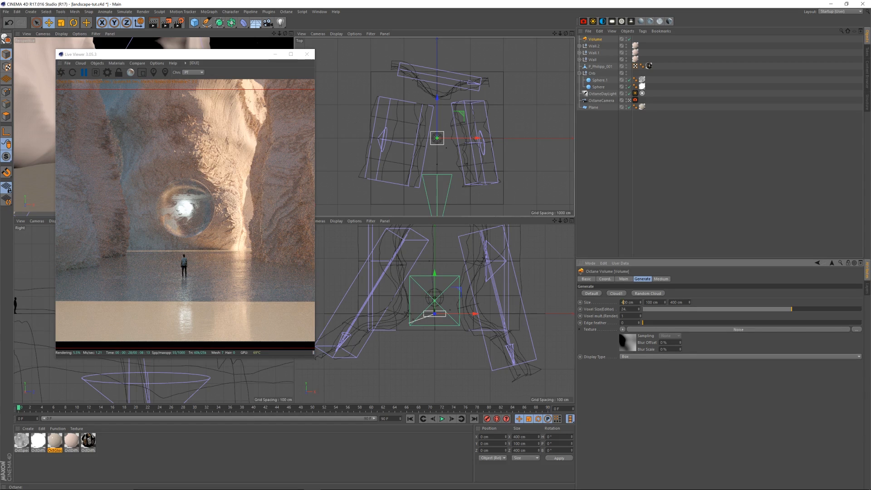
{"action": "key", "text": "Return"}
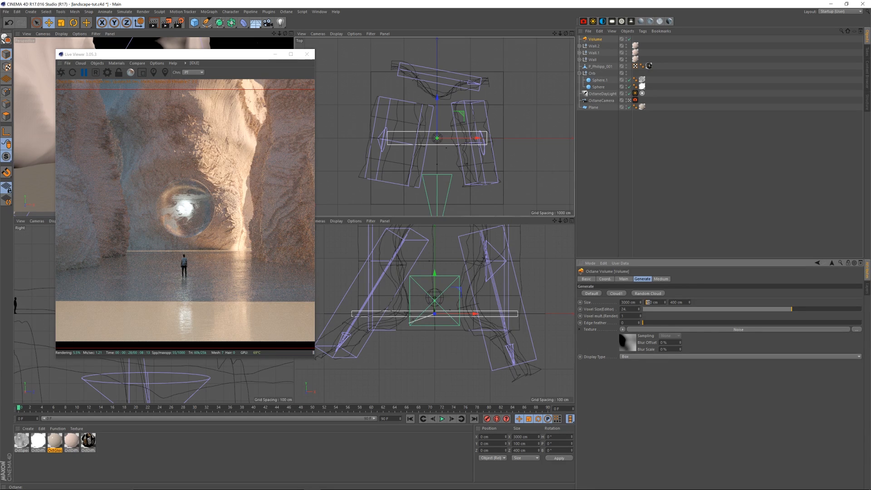
{"action": "type", "text": "1800"}
{"action": "key", "text": "Return"}
Step: Raise the fog volume to a Y position of about 564 cm and set its Z size to 4000 cm
{"action": "left_click_drag", "start_coordinate": [436, 290], "coordinate": [435, 255]}
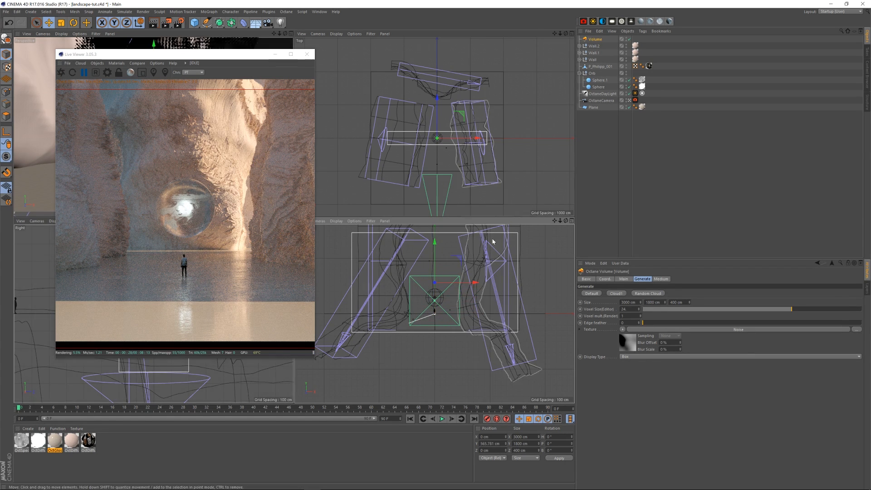
{"action": "left_click_drag", "start_coordinate": [555, 221], "coordinate": [554, 244]}
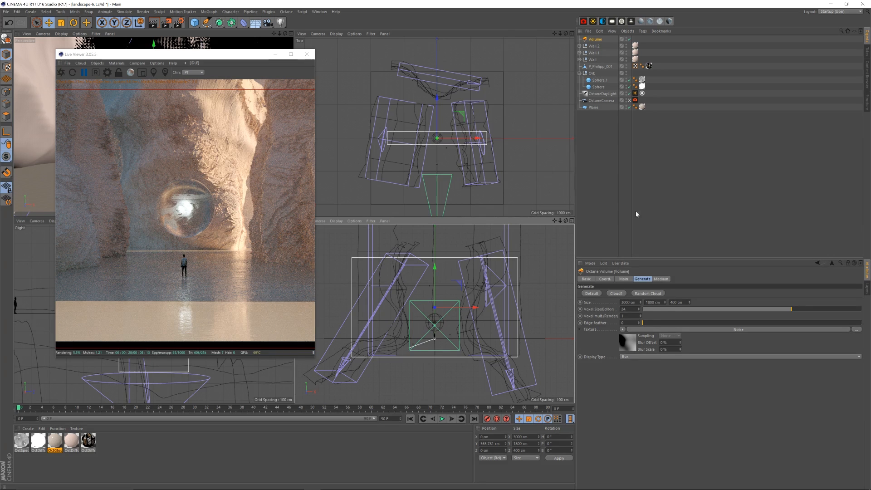
{"action": "left_click", "coordinate": [672, 303]}
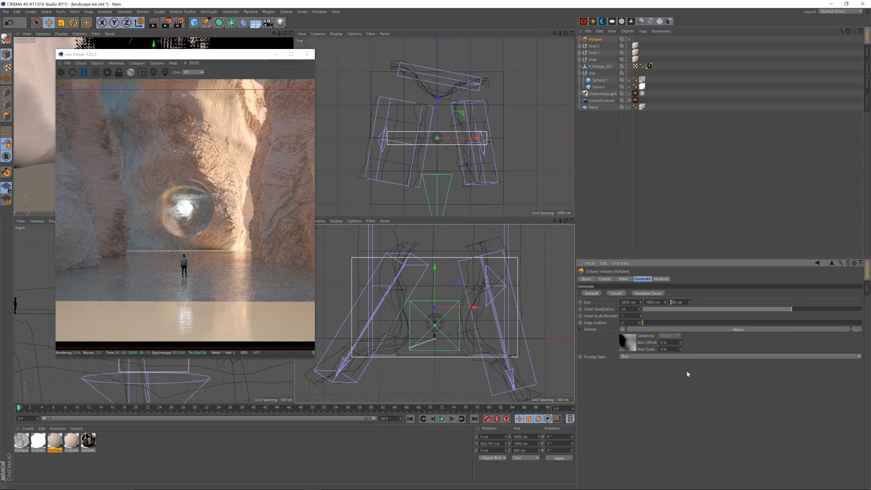
{"action": "type", "text": "0"}
{"action": "key", "text": "Return"}
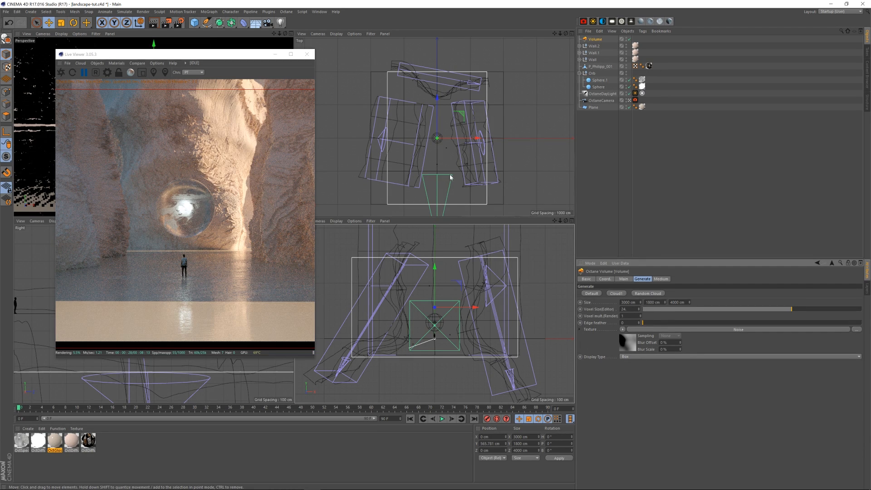
{"action": "left_click_drag", "start_coordinate": [555, 34], "coordinate": [559, 19]}
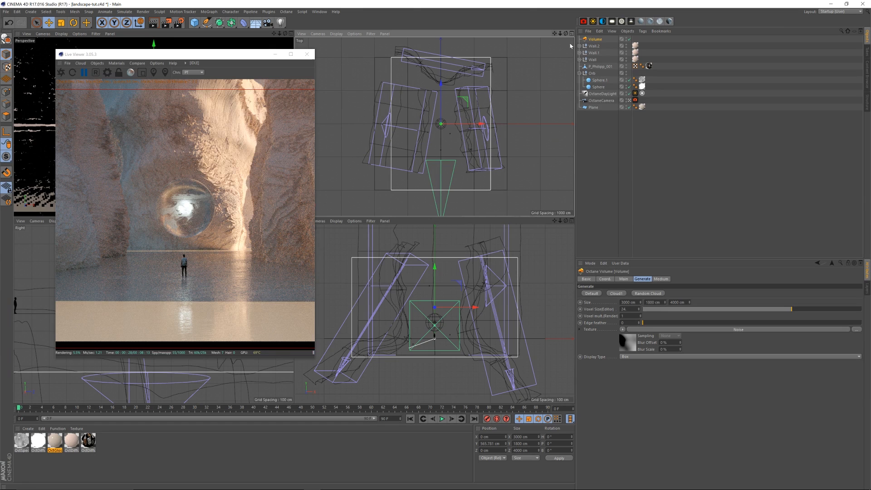
Step: Select the Octane camera, disable the fog volume and restart the live render
{"action": "left_click", "coordinate": [602, 100]}
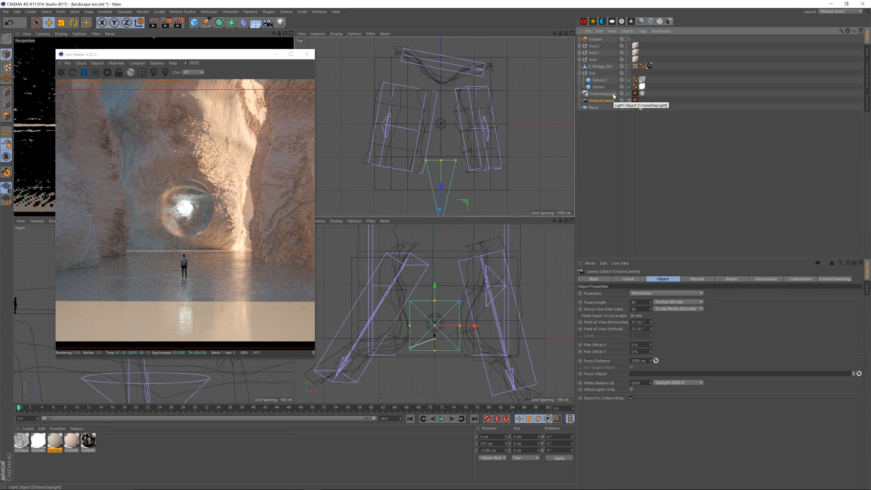
{"action": "left_click", "coordinate": [630, 39]}
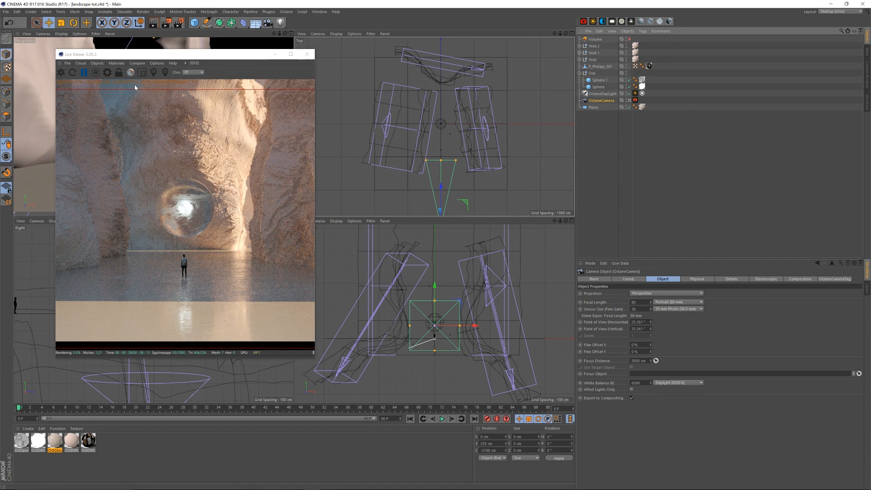
{"action": "left_click_drag", "start_coordinate": [162, 52], "coordinate": [167, 51]}
{"action": "left_click", "coordinate": [78, 70]}
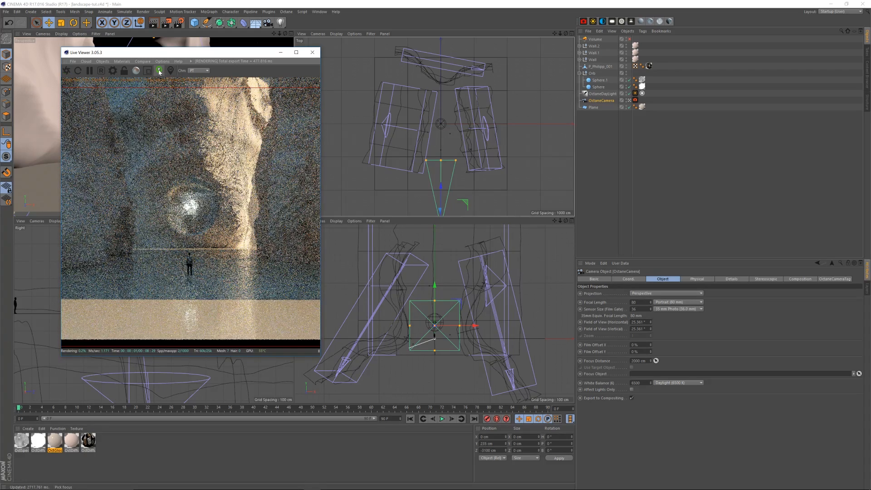
Step: Pick the glass orb in the live render as the camera's focus point and pause the render
{"action": "left_click", "coordinate": [160, 72]}
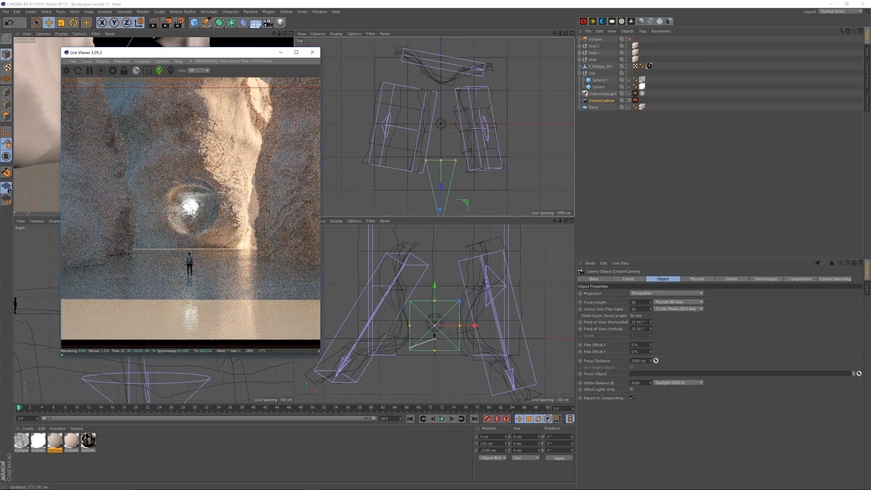
{"action": "left_click", "coordinate": [199, 214]}
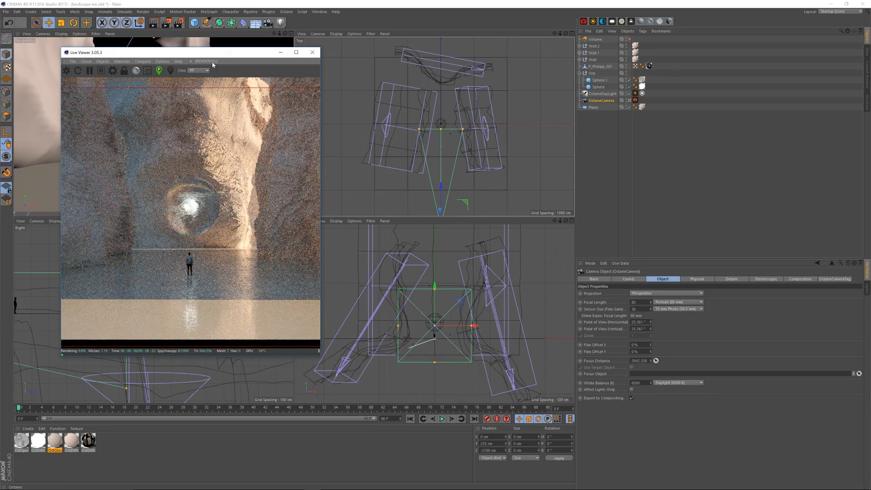
{"action": "left_click", "coordinate": [90, 75]}
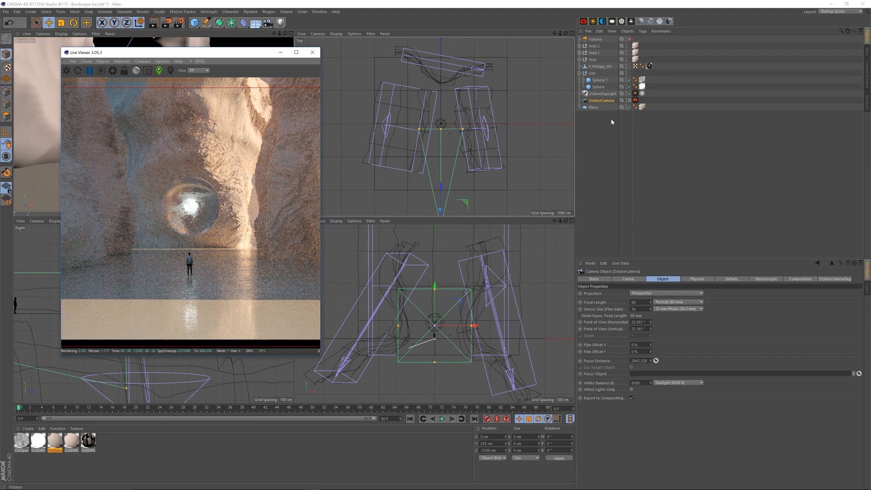
Step: Show the fog volume's Volume Medium settings with the absorption and scattering sections expanded
{"action": "left_click", "coordinate": [607, 39]}
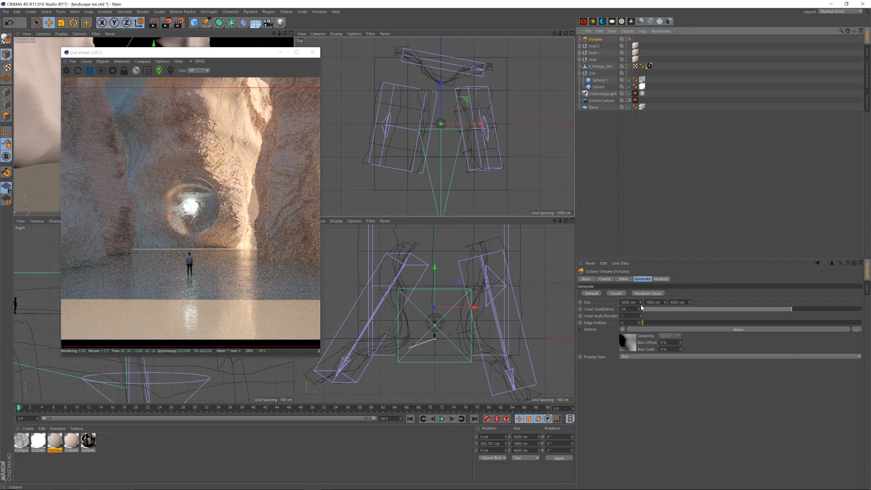
{"action": "left_click", "coordinate": [662, 279]}
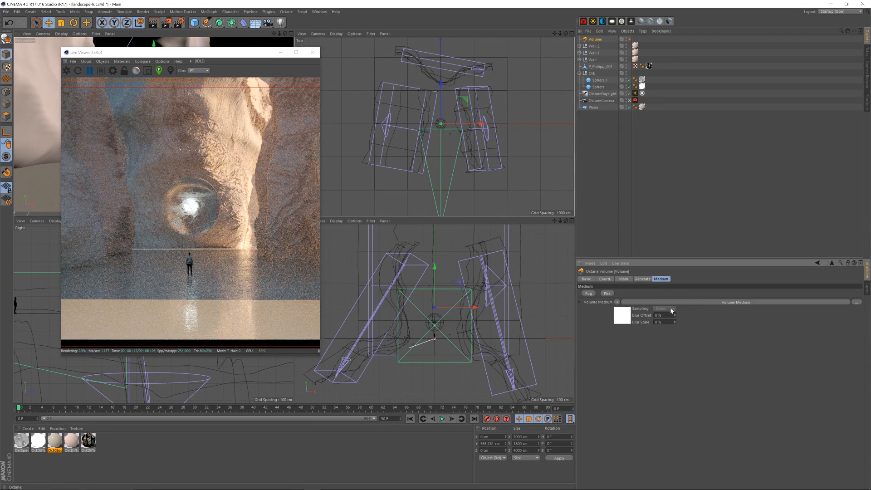
{"action": "left_click", "coordinate": [694, 302]}
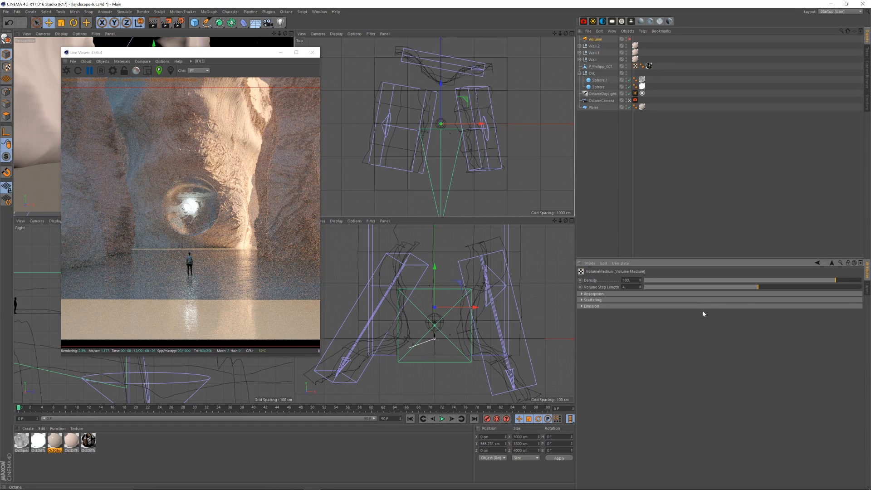
{"action": "left_click", "coordinate": [600, 295]}
{"action": "left_click", "coordinate": [605, 343]}
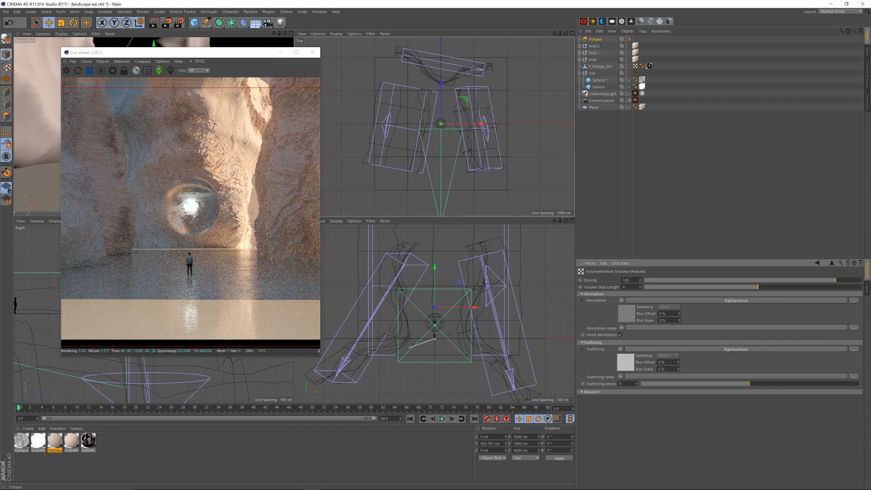
Step: Set the volume medium's density to 0.08 and its volume step length to 2
{"action": "double_click", "coordinate": [626, 280]}
{"action": "key", "text": "Return"}
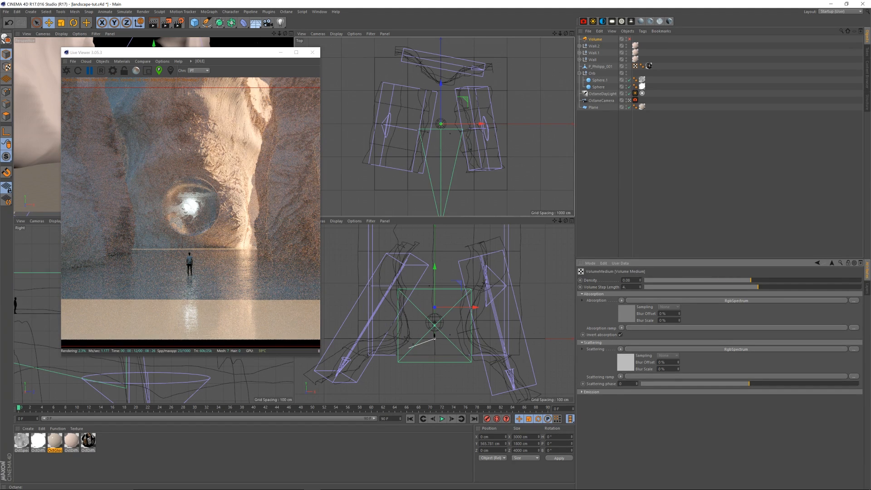
{"action": "type", "text": "2"}
{"action": "key", "text": "Return"}
{"action": "left_click", "coordinate": [831, 263]}
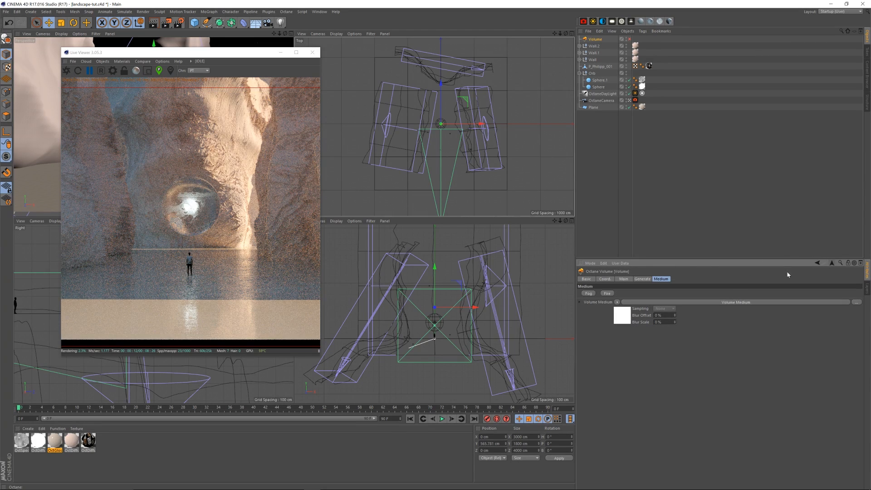
Step: Give the volume medium a light peach absorption colour of about R 1, G 0.73, B 0.57
{"action": "left_click", "coordinate": [642, 279]}
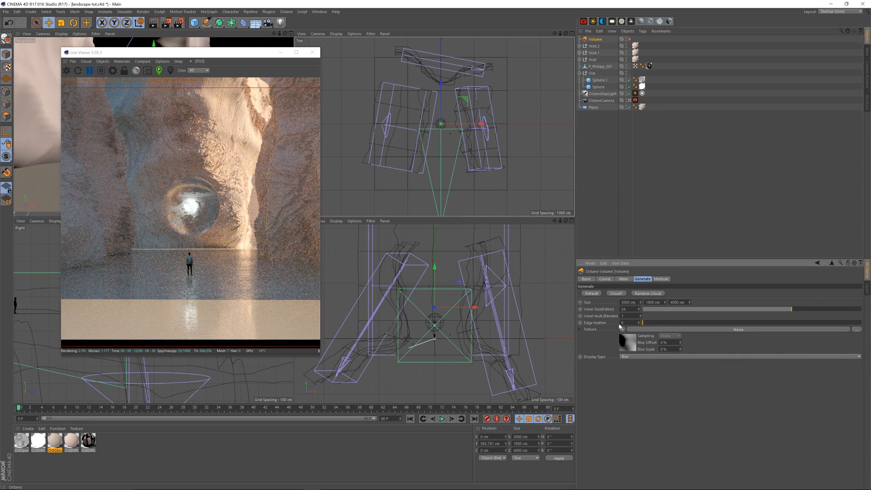
{"action": "left_click", "coordinate": [660, 279]}
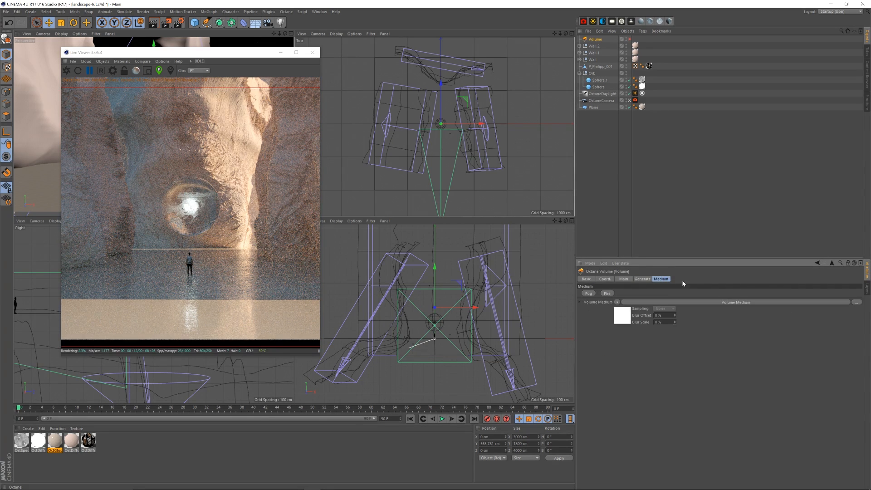
{"action": "left_click", "coordinate": [642, 303]}
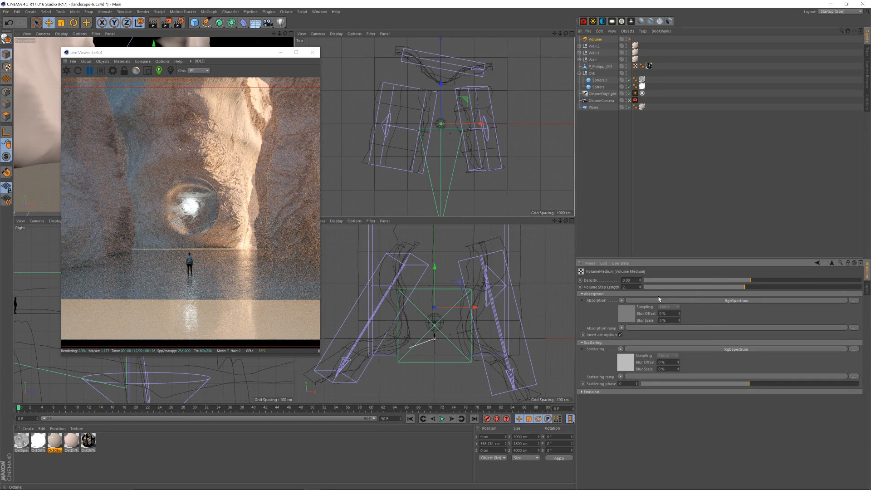
{"action": "left_click", "coordinate": [627, 315]}
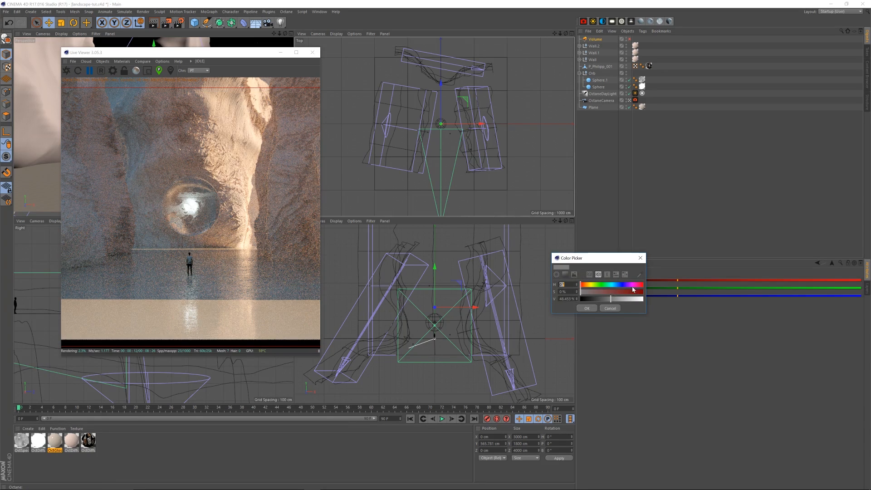
{"action": "left_click_drag", "start_coordinate": [611, 299], "coordinate": [644, 300]}
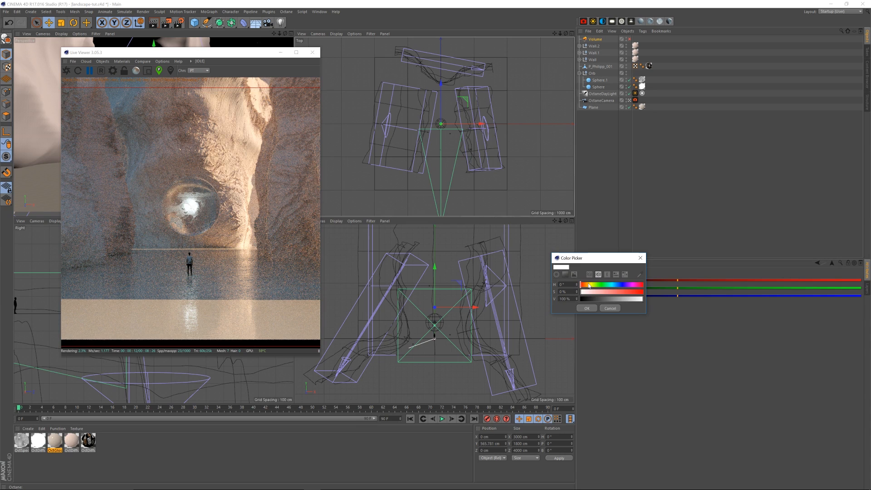
{"action": "left_click_drag", "start_coordinate": [583, 285], "coordinate": [596, 294]}
{"action": "left_click", "coordinate": [587, 308]}
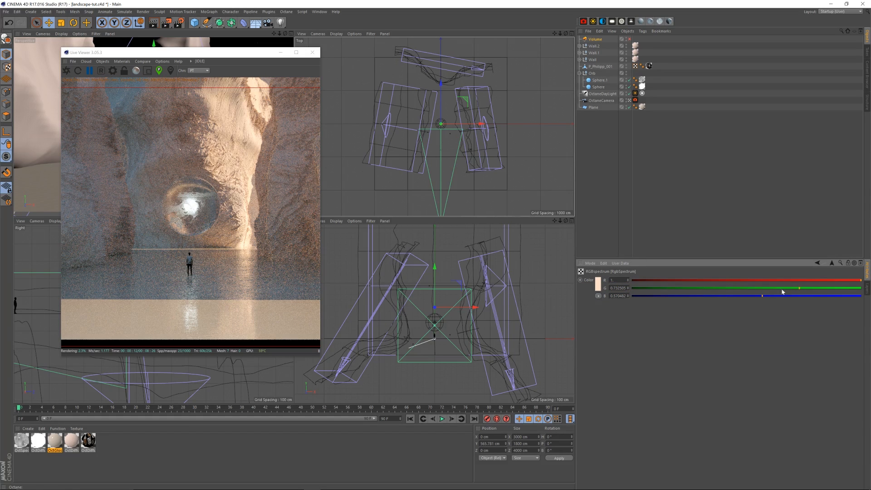
{"action": "left_click", "coordinate": [832, 263]}
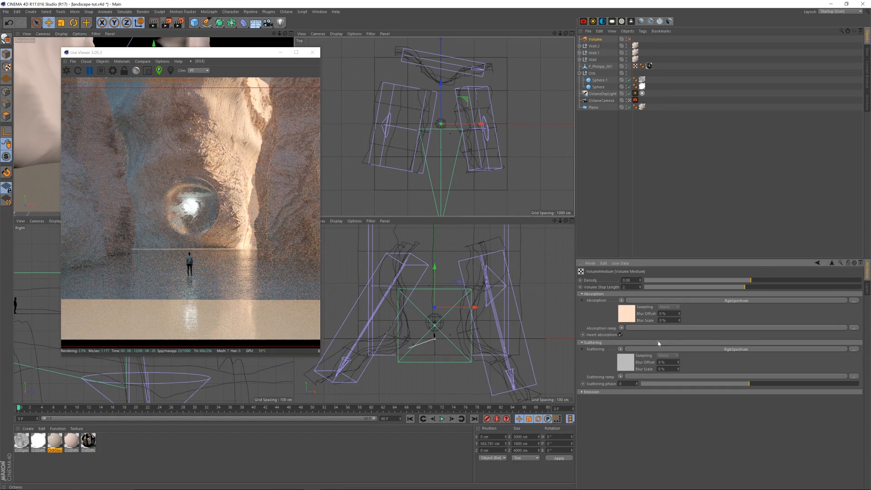
Step: Make the volume medium's scattering colour pure white and set its scattering phase to 0.8
{"action": "left_click", "coordinate": [651, 349]}
{"action": "left_click_drag", "start_coordinate": [638, 298], "coordinate": [665, 300]}
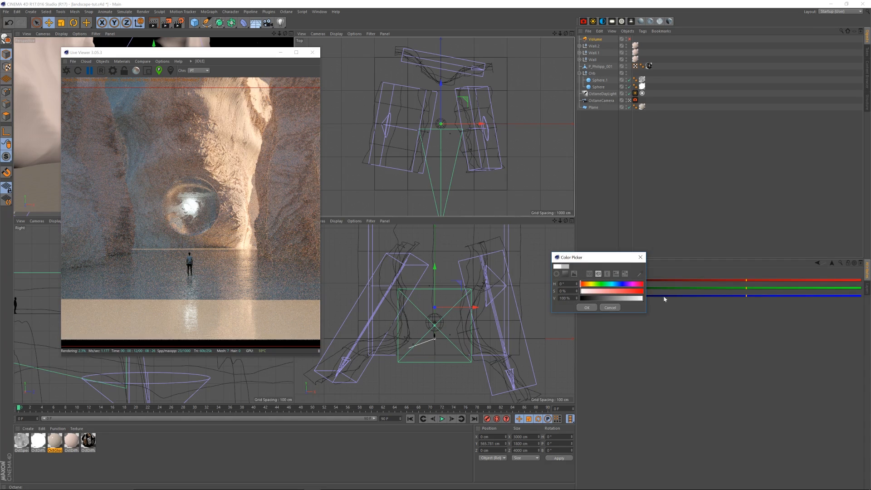
{"action": "left_click", "coordinate": [588, 307]}
{"action": "left_click", "coordinate": [831, 263]}
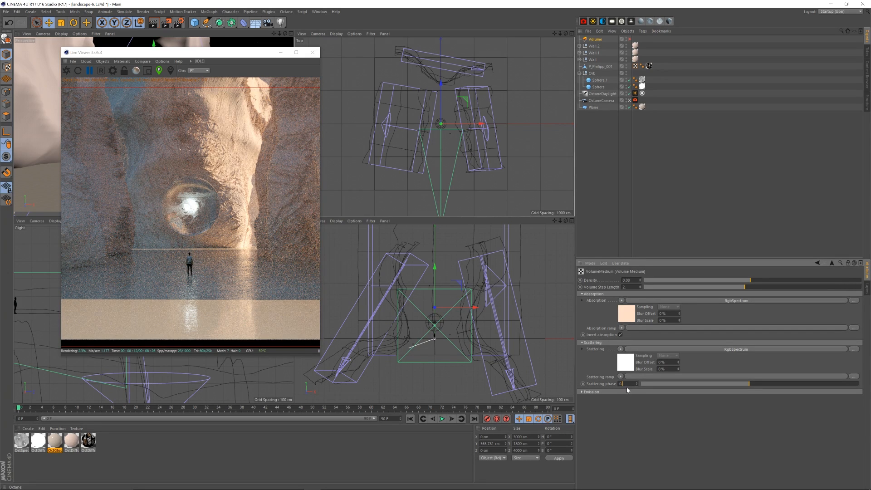
{"action": "type", "text": "8"}
{"action": "key", "text": "Return"}
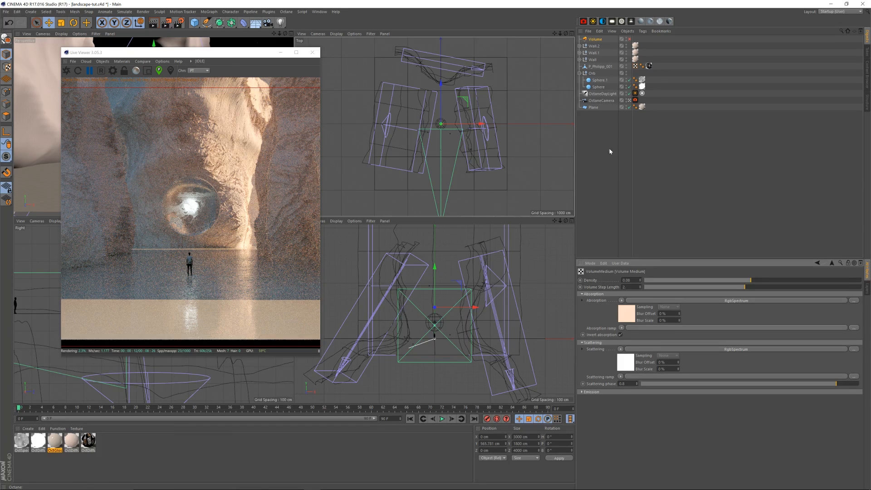
Step: Turn off focus picking in the Live Viewer and restart the live render
{"action": "left_click_drag", "start_coordinate": [230, 54], "coordinate": [241, 53]}
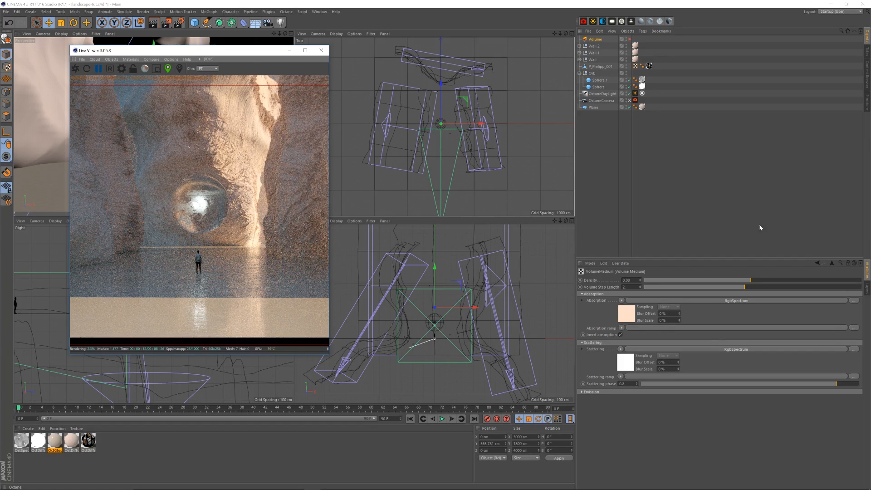
{"action": "left_click", "coordinate": [831, 263]}
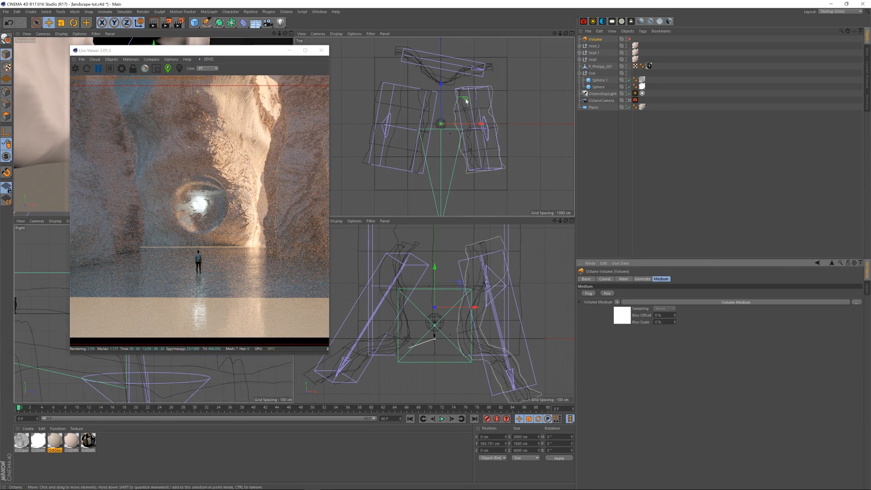
{"action": "left_click", "coordinate": [169, 68]}
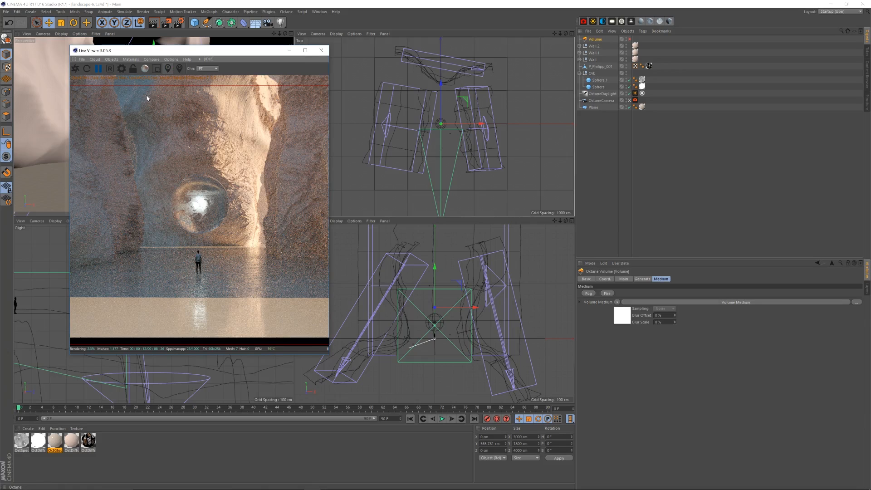
{"action": "left_click", "coordinate": [76, 69]}
{"action": "left_click_drag", "start_coordinate": [159, 51], "coordinate": [172, 50]}
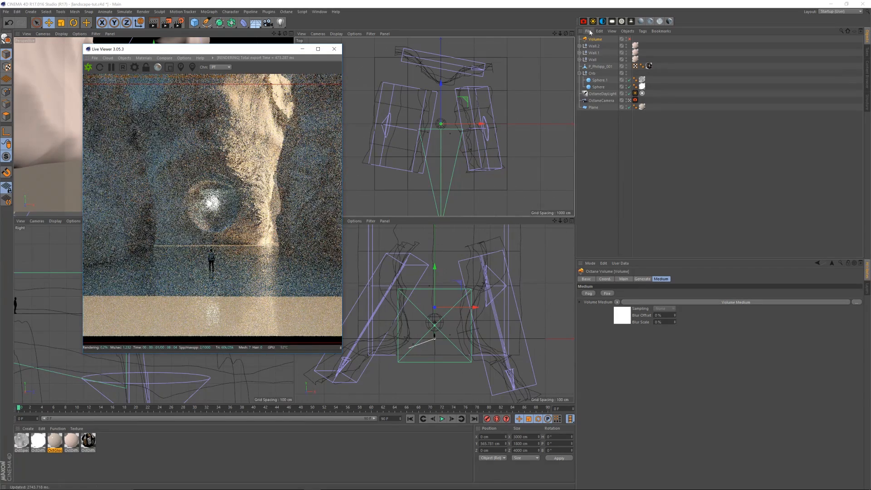
Step: Save the project and enable the fog volume so it is included in the live render
{"action": "key", "text": "ctrl+s"}
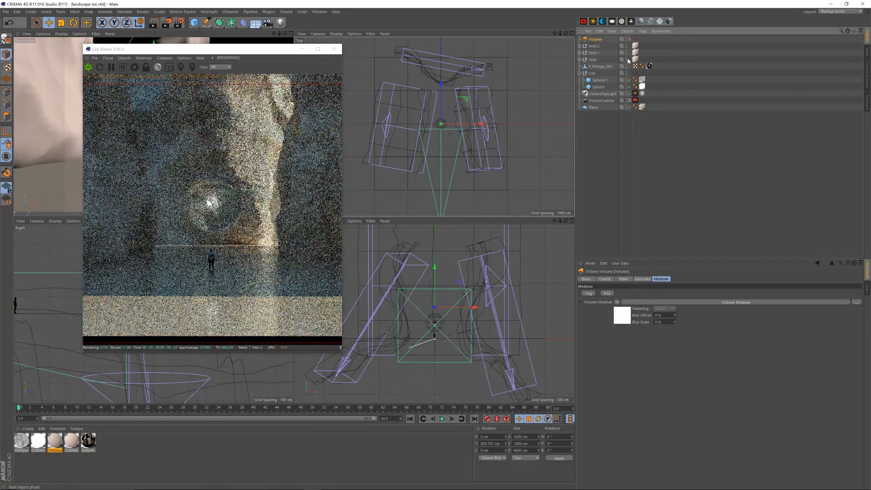
{"action": "left_click", "coordinate": [628, 39]}
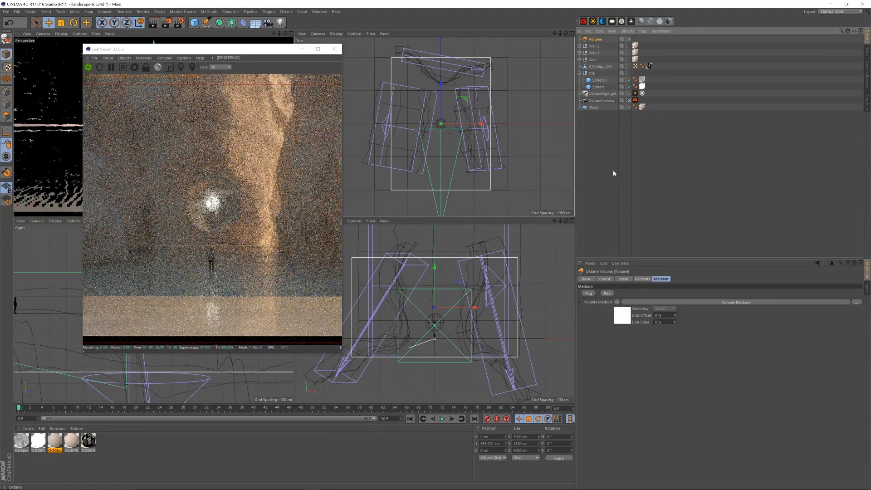
{"action": "left_click_drag", "start_coordinate": [258, 51], "coordinate": [295, 52]}
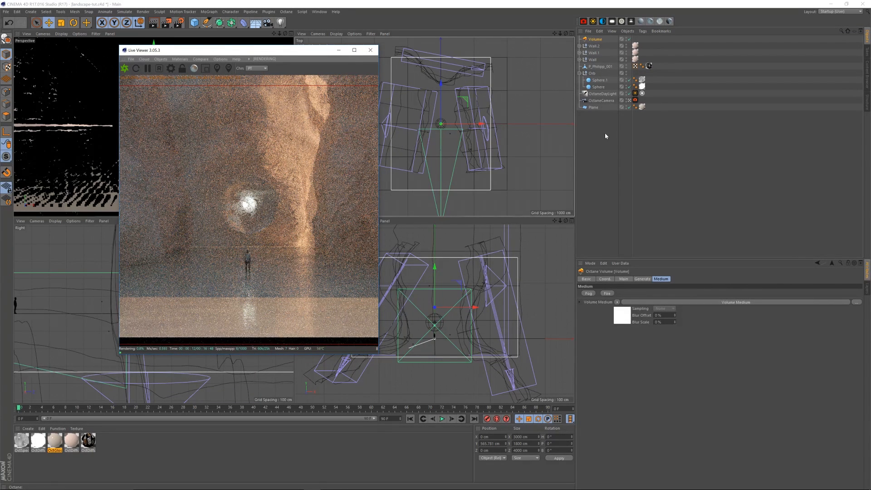
Step: Change the fog volume medium's absorption colour to pure white
{"action": "left_click", "coordinate": [598, 38]}
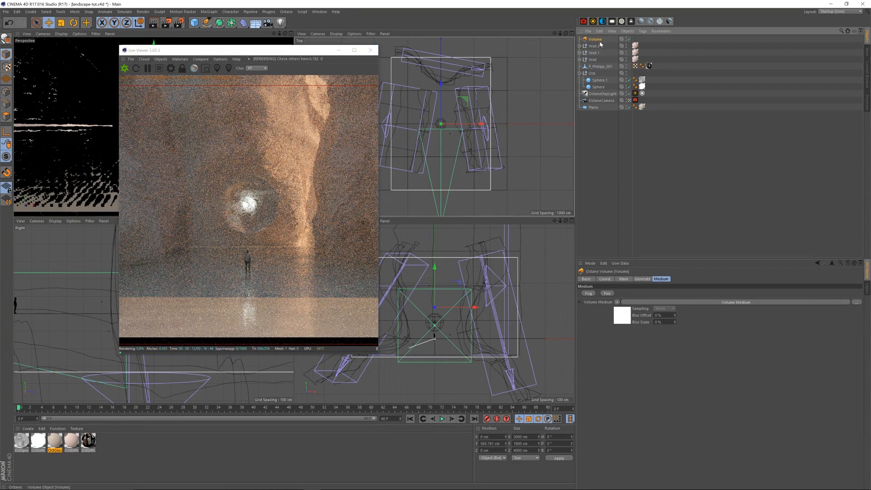
{"action": "left_click", "coordinate": [665, 302]}
{"action": "left_click", "coordinate": [634, 314]}
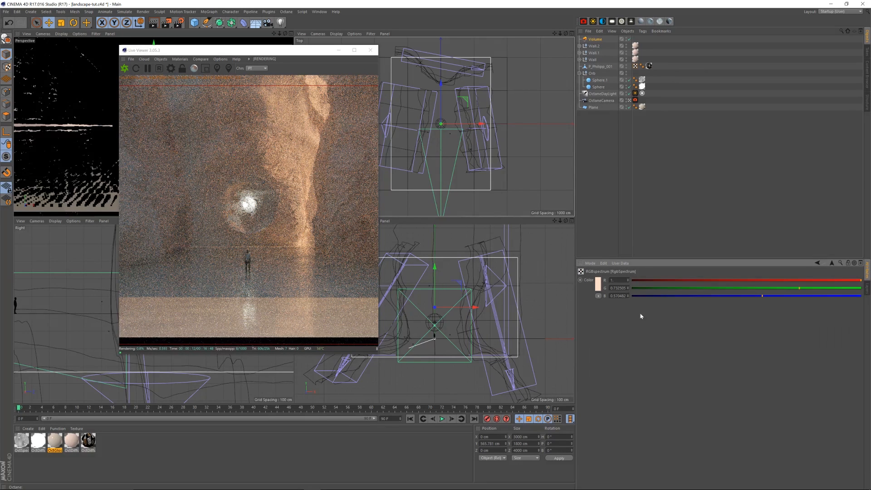
{"action": "left_click", "coordinate": [600, 285]}
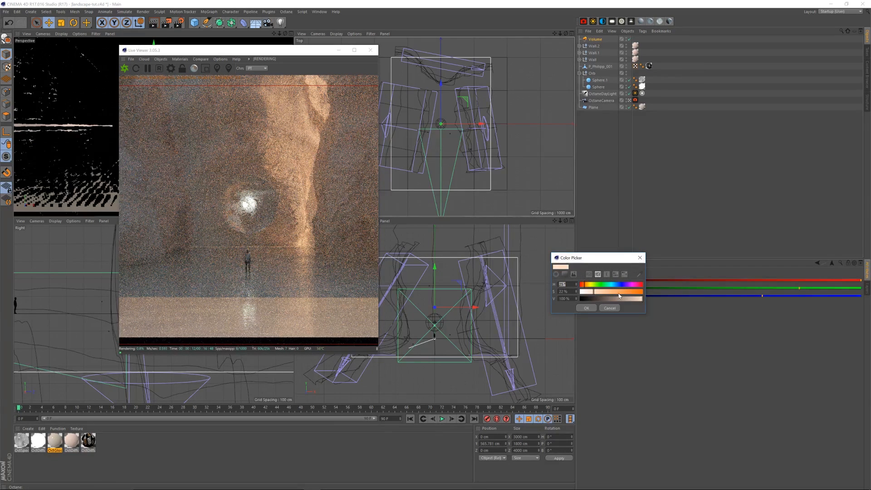
{"action": "left_click", "coordinate": [590, 308]}
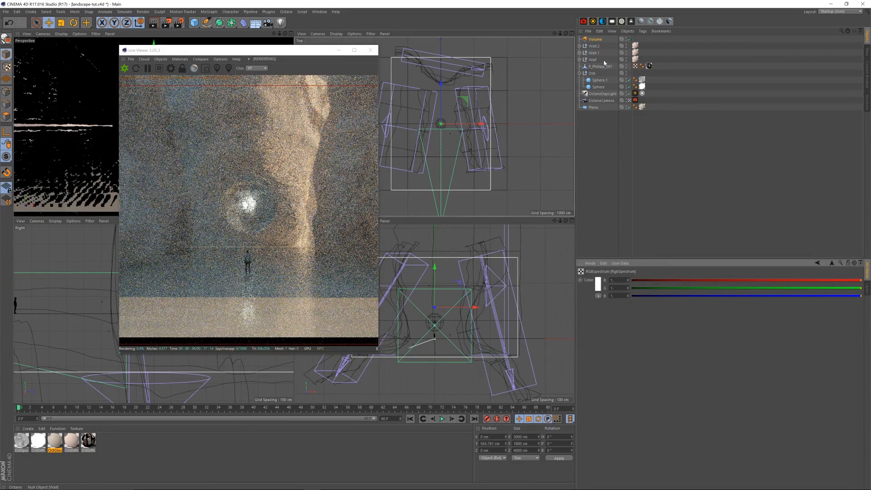
Step: Set the fog volume medium's density to 0.1
{"action": "left_click", "coordinate": [596, 40]}
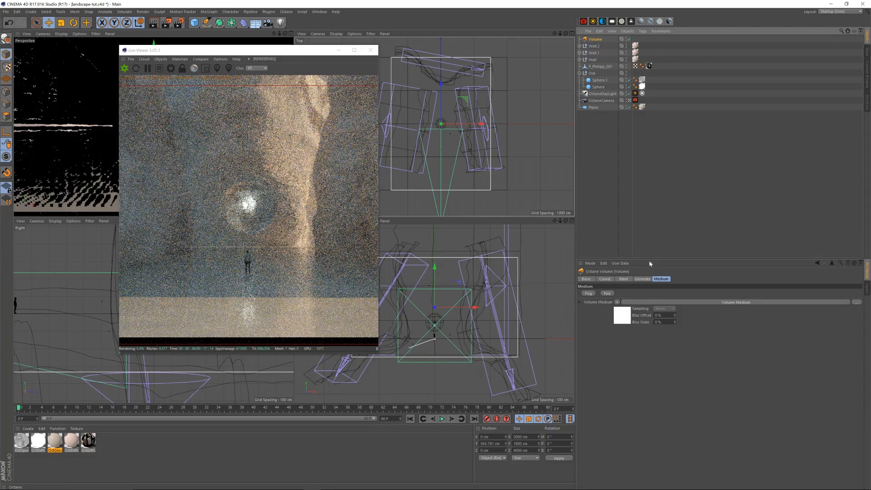
{"action": "left_click", "coordinate": [655, 302]}
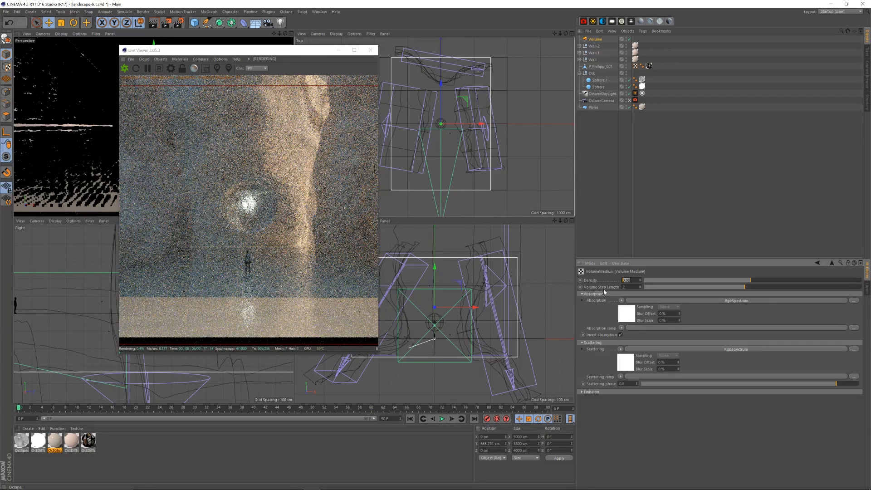
{"action": "type", "text": "0.1"}
{"action": "key", "text": "Return"}
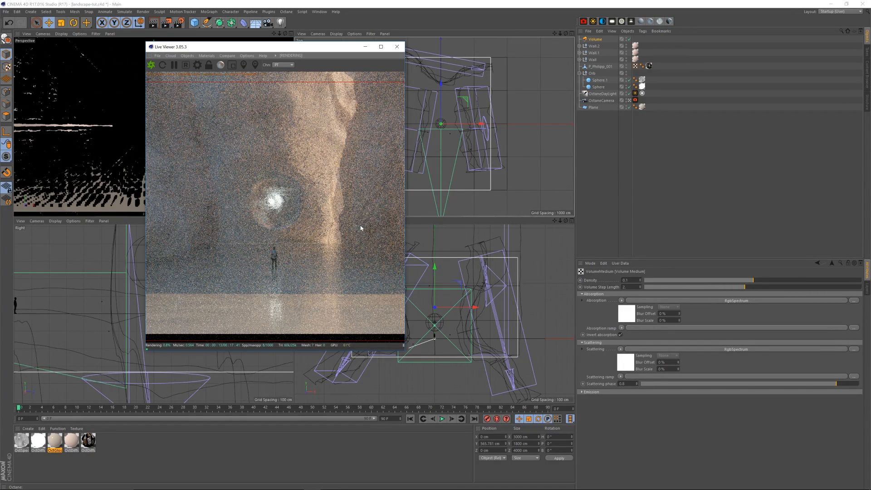
{"action": "left_click_drag", "start_coordinate": [321, 52], "coordinate": [351, 45]}
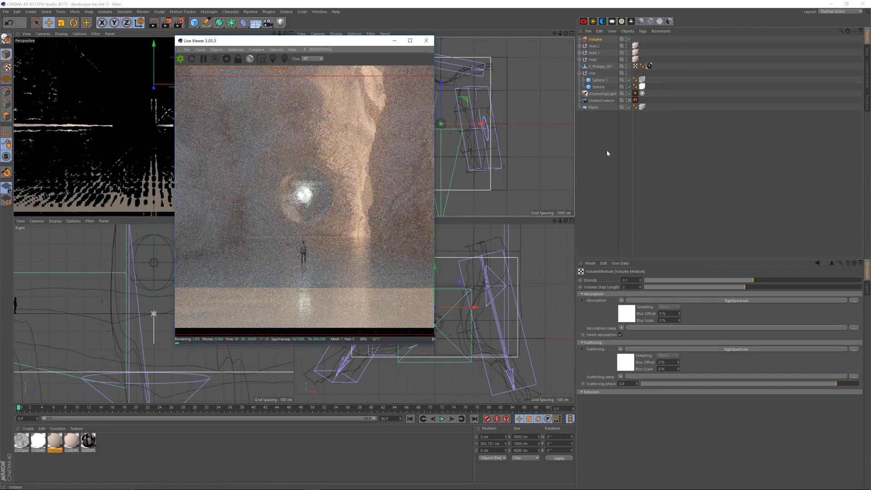
{"action": "left_click_drag", "start_coordinate": [339, 43], "coordinate": [234, 43]}
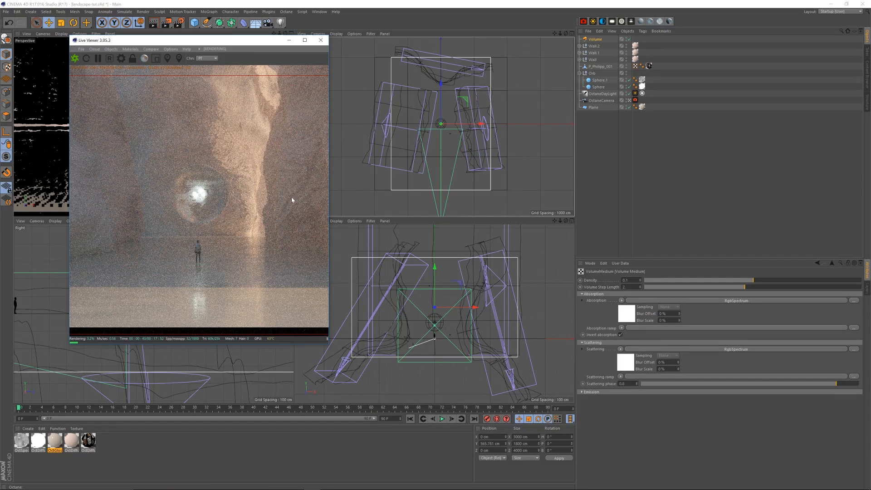
Step: Duplicate the Wall.1 canyon wall and rotate the copy to about H -22°, P -13°, B 177°
{"action": "left_click", "coordinate": [597, 46]}
{"action": "left_click", "coordinate": [595, 53]}
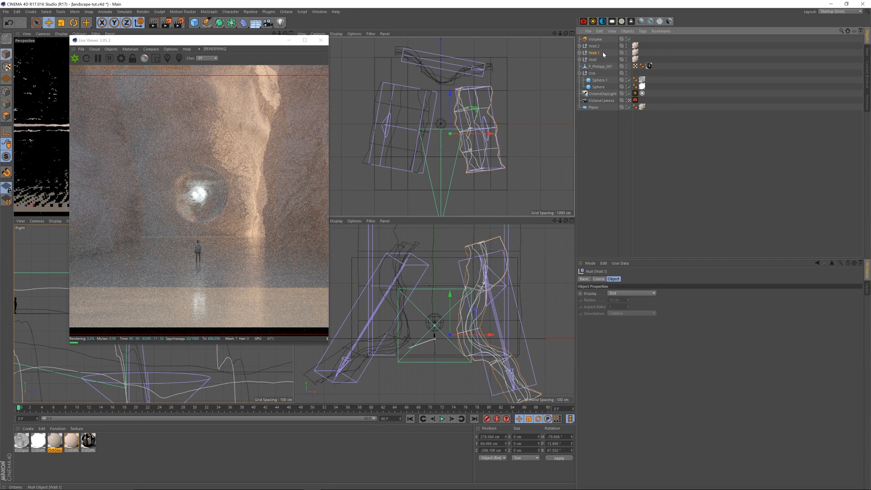
{"action": "key", "text": "ctrl+c"}
{"action": "key", "text": "ctrl+v"}
{"action": "key", "text": "r"}
{"action": "left_click_drag", "start_coordinate": [447, 139], "coordinate": [495, 124]}
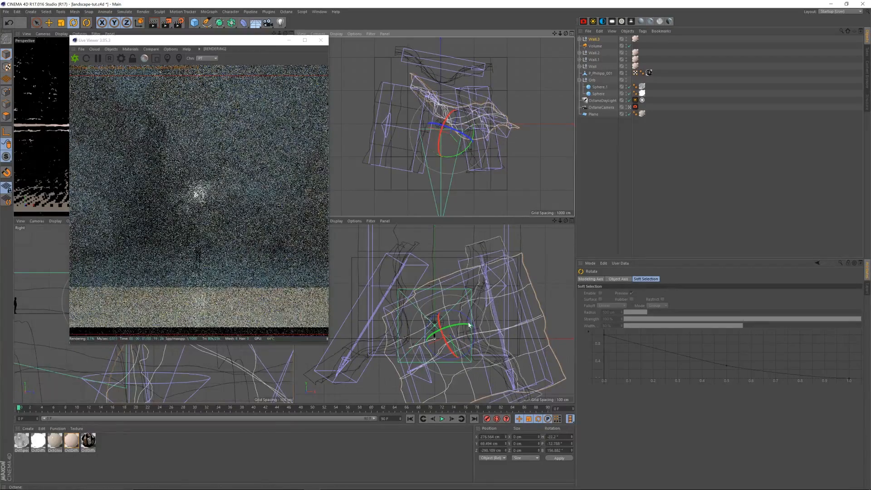
{"action": "left_click_drag", "start_coordinate": [472, 320], "coordinate": [476, 327]}
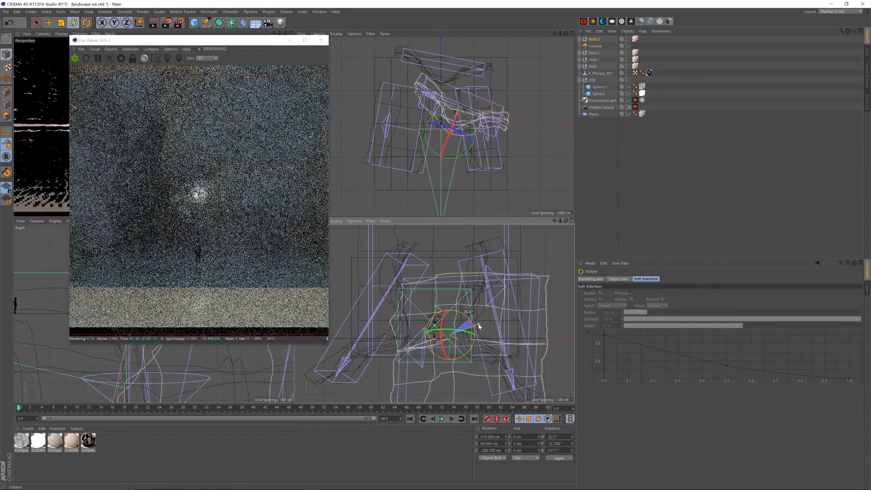
Step: Move the wall copy out beside the camera, to about X 1949 cm and Z -2176 cm
{"action": "key", "text": "e"}
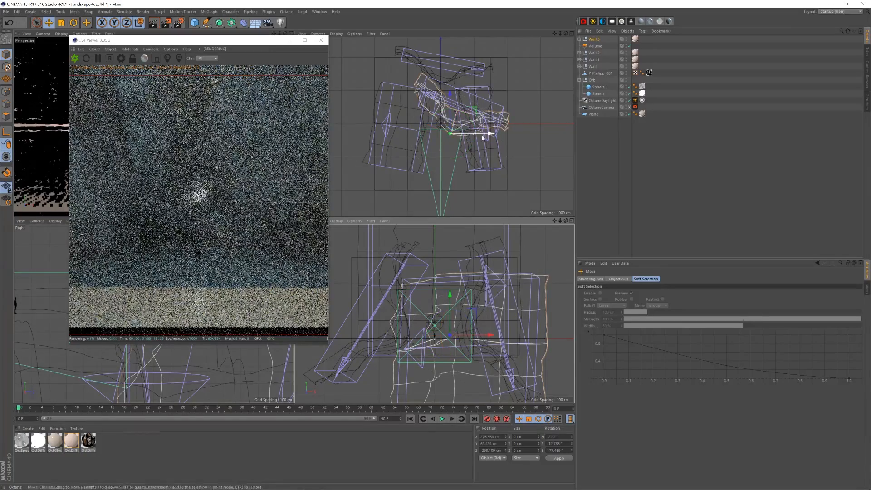
{"action": "left_click_drag", "start_coordinate": [450, 105], "coordinate": [514, 148]}
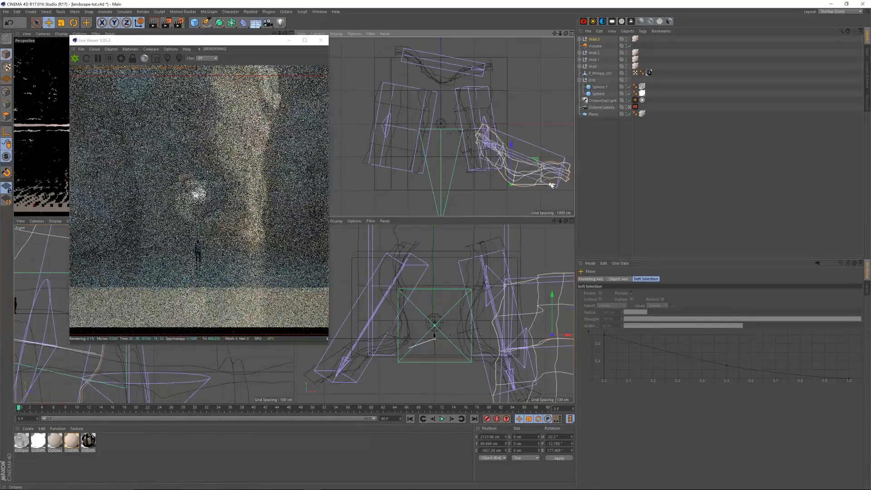
{"action": "left_click_drag", "start_coordinate": [513, 151], "coordinate": [545, 196]}
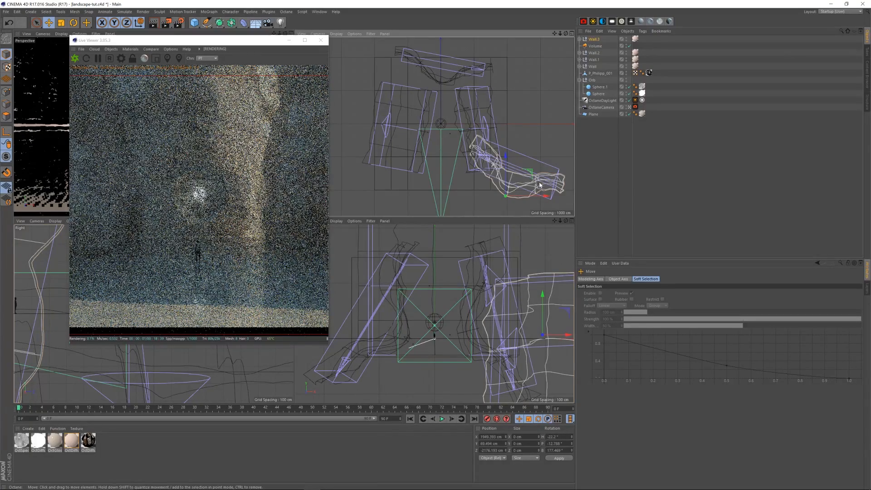
Step: Tilt the wall copy over toward horizontal and raise it to a height of about 590 cm
{"action": "key", "text": "r"}
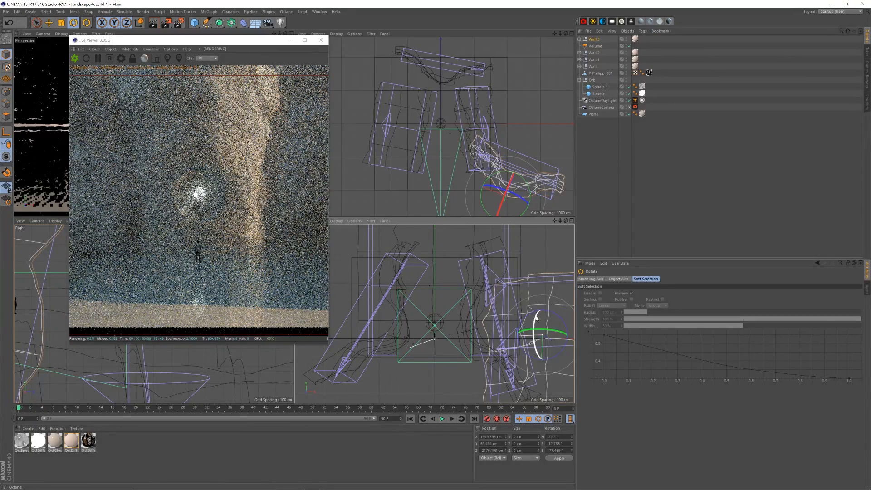
{"action": "mouse_move", "coordinate": [537, 317]}
{"action": "left_mouse_down"}
{"action": "mouse_move", "coordinate": [535, 336]}
{"action": "mouse_move", "coordinate": [537, 318]}
{"action": "left_mouse_up"}
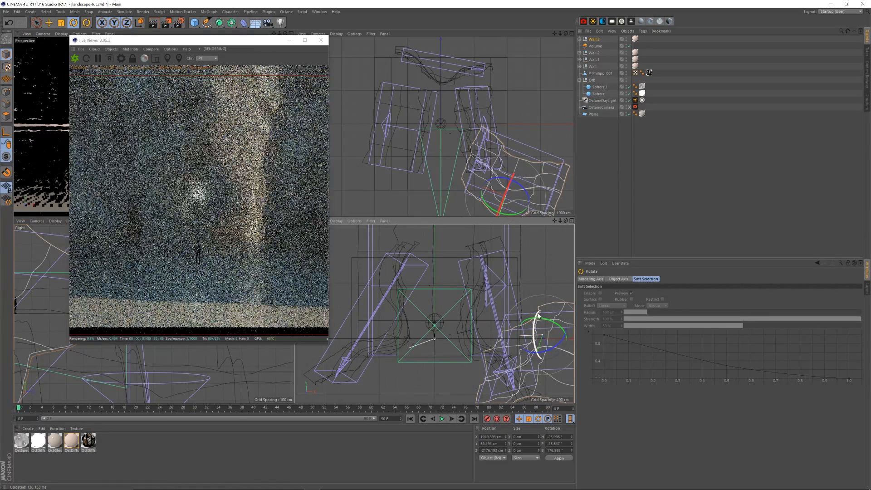
{"action": "key", "text": "e"}
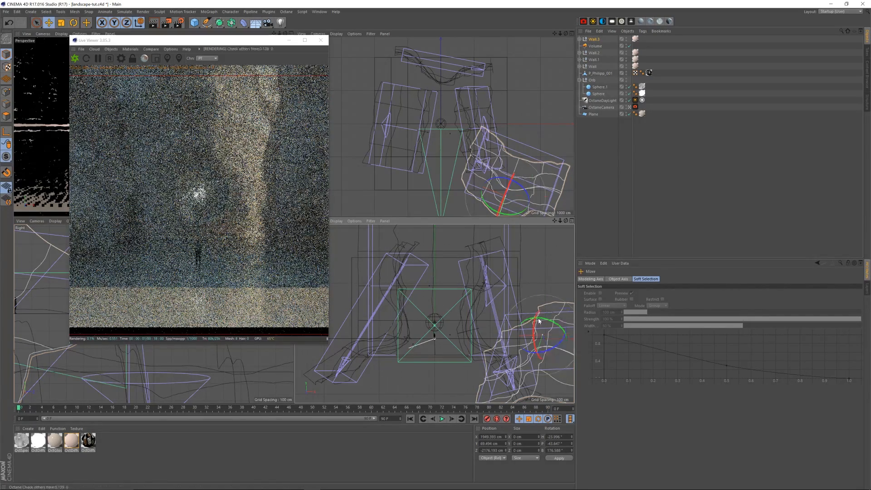
{"action": "left_click_drag", "start_coordinate": [544, 296], "coordinate": [541, 271]}
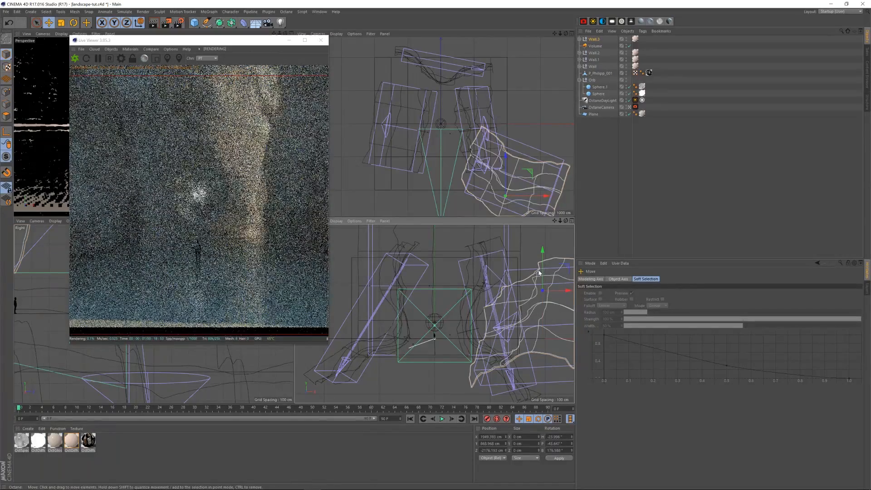
{"action": "left_click_drag", "start_coordinate": [544, 261], "coordinate": [541, 273]}
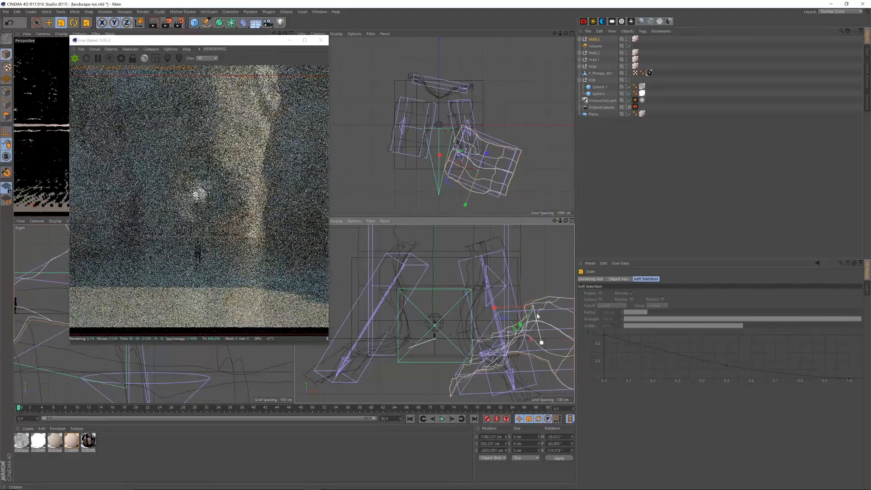
Step: Rotate the wall copy to about H 11°, B 208° and shift it to about X 2100 cm, Y 807 cm
{"action": "key", "text": "r"}
{"action": "left_click_drag", "start_coordinate": [554, 300], "coordinate": [553, 301]}
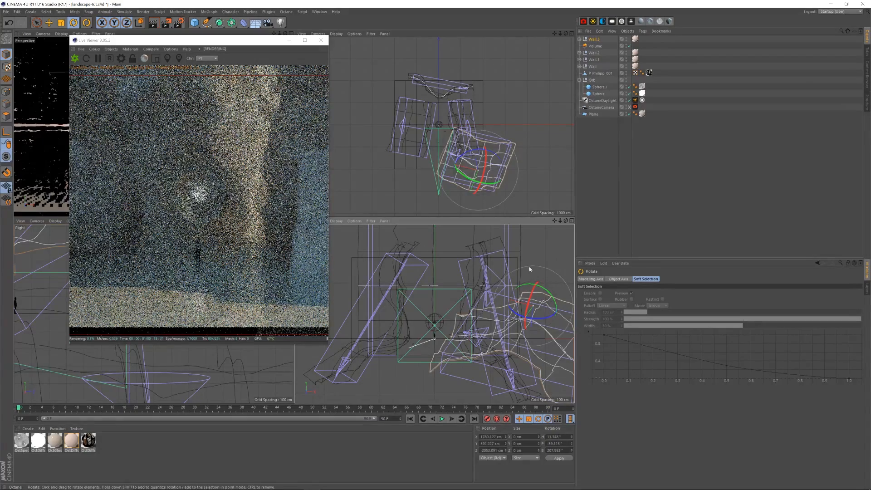
{"action": "key", "text": "e"}
{"action": "left_click_drag", "start_coordinate": [507, 168], "coordinate": [514, 175]}
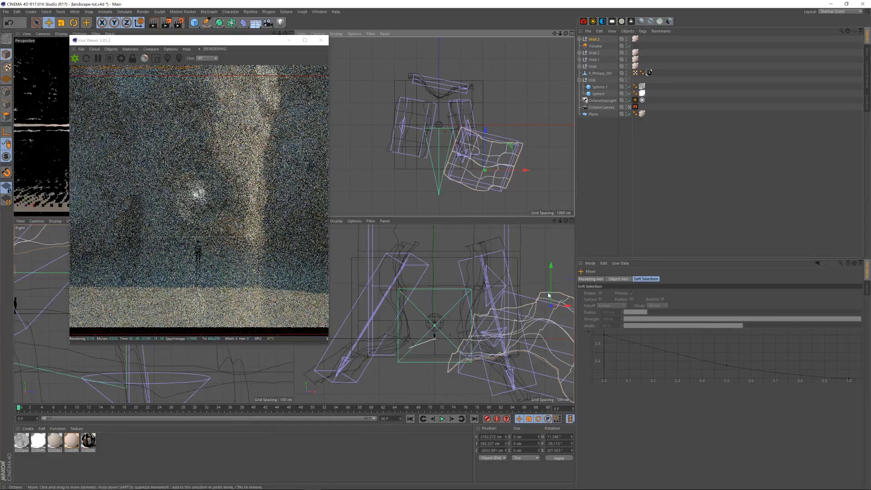
{"action": "left_click_drag", "start_coordinate": [553, 285], "coordinate": [552, 273]}
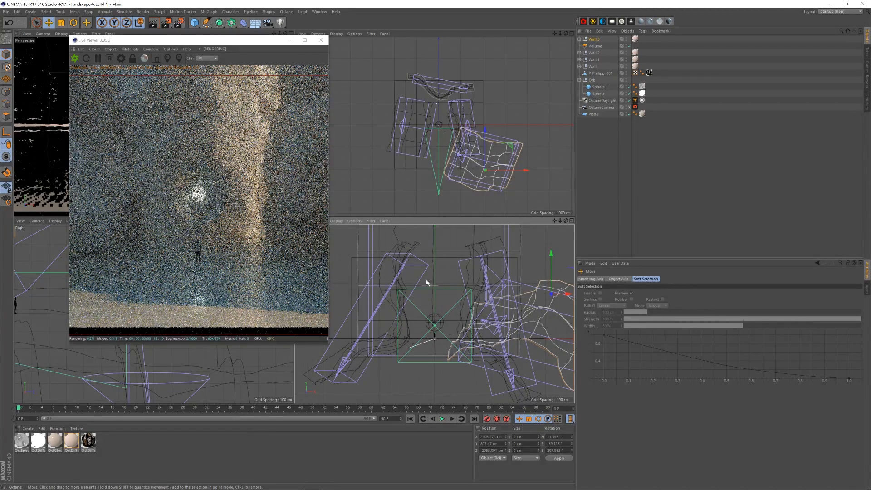
Step: Tilt the OctaneCamera upward to a pitch of 4°, keeping the render preview clear of the viewports
{"action": "left_click_drag", "start_coordinate": [252, 44], "coordinate": [283, 45]}
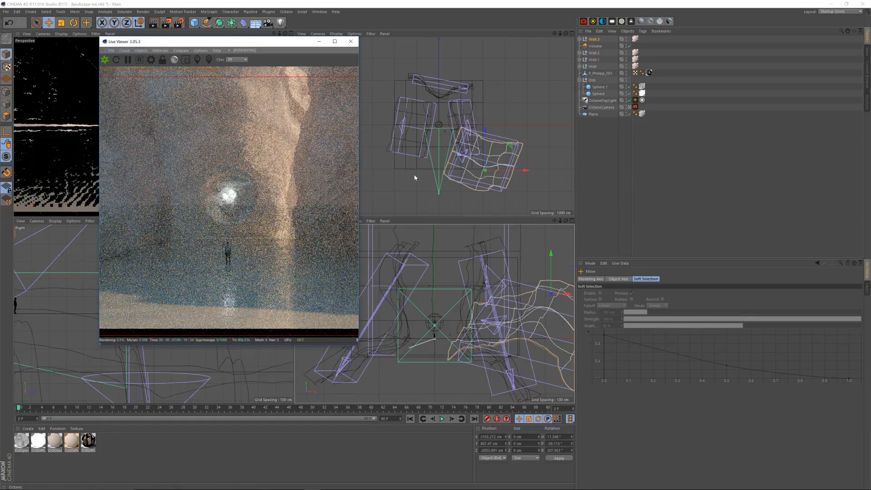
{"action": "left_click", "coordinate": [606, 107]}
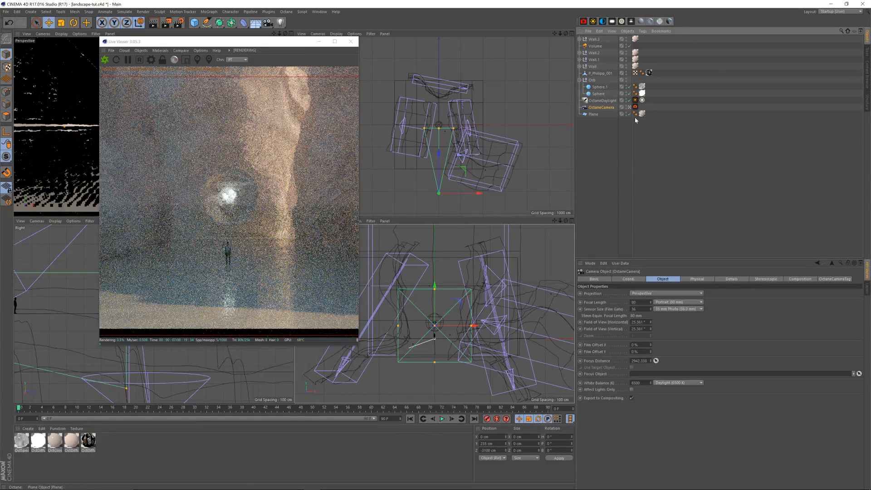
{"action": "left_click", "coordinate": [637, 279]}
{"action": "left_click_drag", "start_coordinate": [695, 300], "coordinate": [710, 301]}
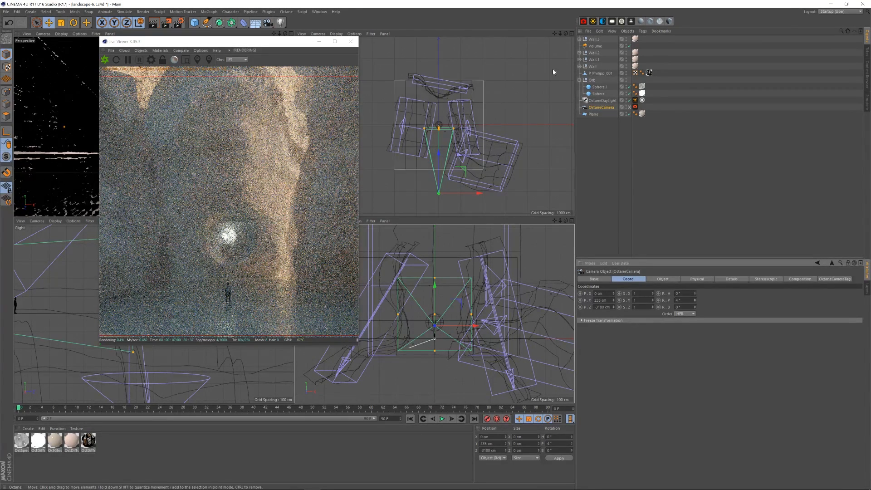
{"action": "left_click_drag", "start_coordinate": [274, 44], "coordinate": [281, 45]}
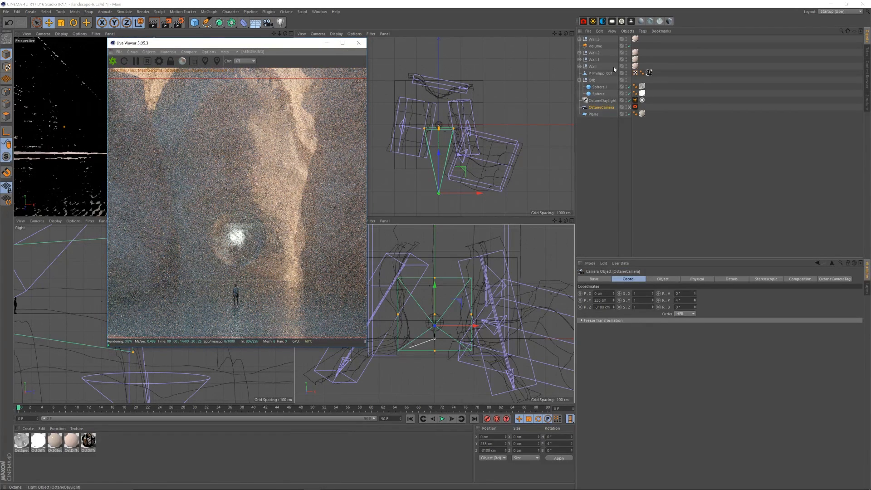
Step: Move the Wall.3 copy to about X 2290 cm, Z -540 cm and rotate it to about H -56°, P -58°, B 150°
{"action": "left_click", "coordinate": [595, 39]}
{"action": "left_click_drag", "start_coordinate": [486, 131], "coordinate": [487, 120]}
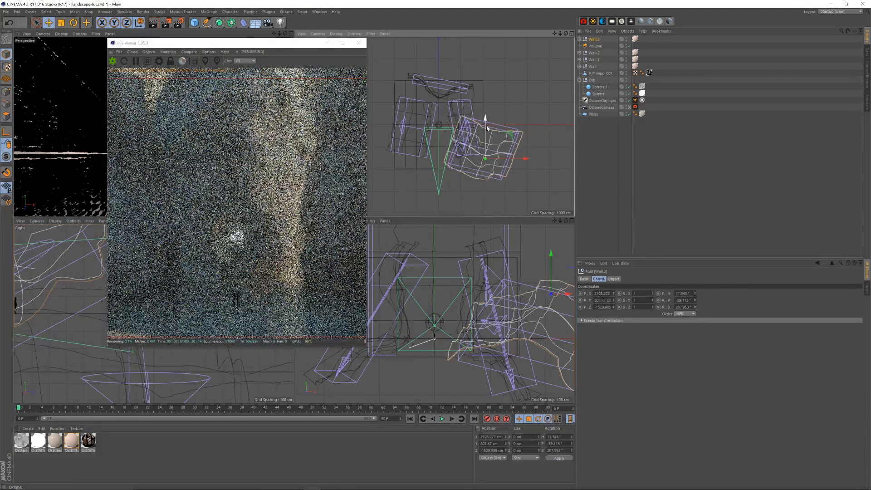
{"action": "mouse_move", "coordinate": [487, 120]}
{"action": "left_mouse_down"}
{"action": "mouse_move", "coordinate": [497, 143]}
{"action": "mouse_move", "coordinate": [499, 131]}
{"action": "left_mouse_up"}
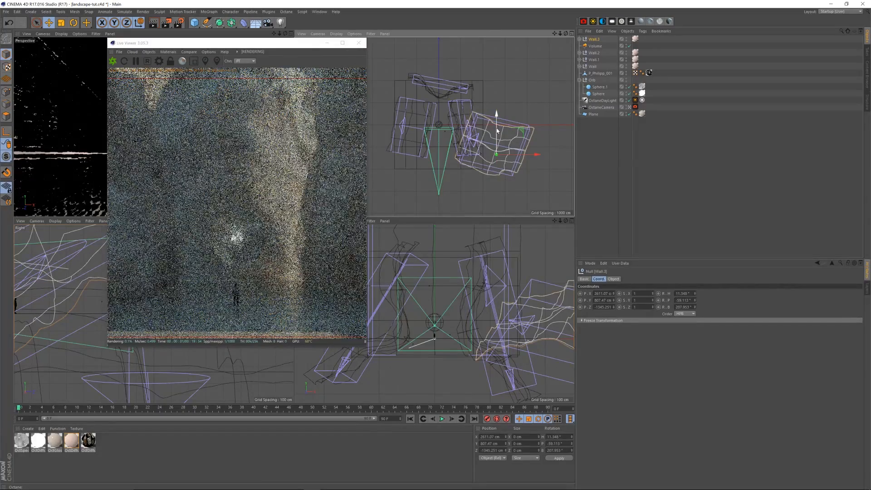
{"action": "left_click_drag", "start_coordinate": [497, 125], "coordinate": [495, 117]}
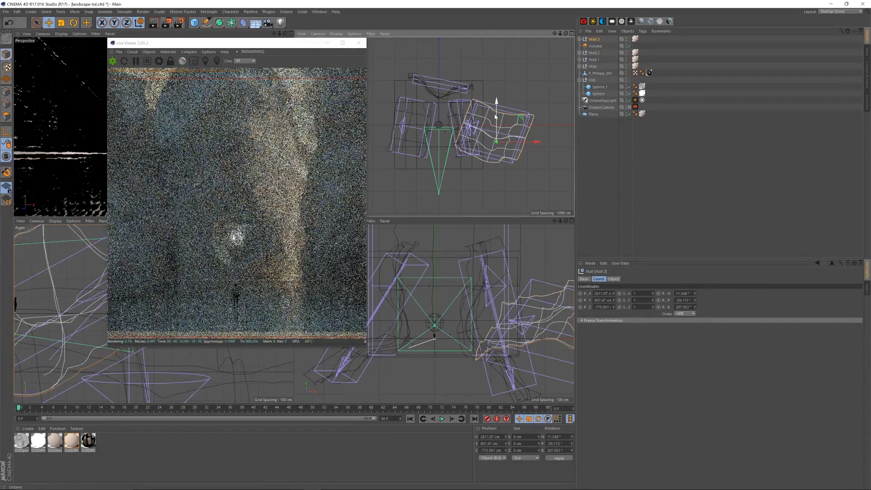
{"action": "left_click_drag", "start_coordinate": [495, 117], "coordinate": [496, 124]}
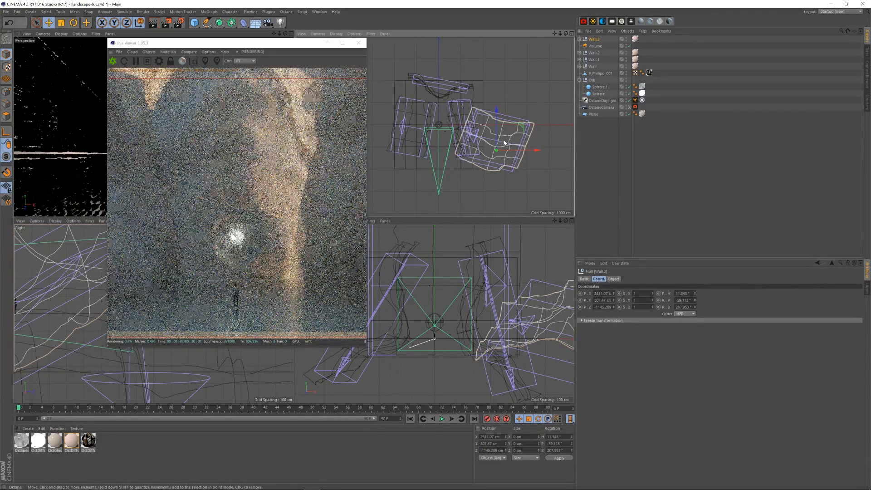
{"action": "left_click_drag", "start_coordinate": [509, 145], "coordinate": [516, 133]}
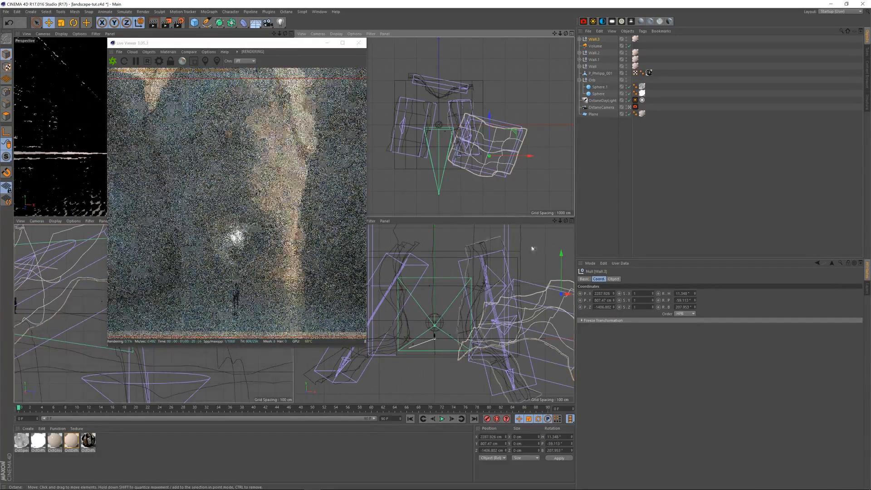
{"action": "left_click_drag", "start_coordinate": [491, 127], "coordinate": [490, 107]}
{"action": "key", "text": "r"}
{"action": "left_click_drag", "start_coordinate": [555, 291], "coordinate": [532, 289]}
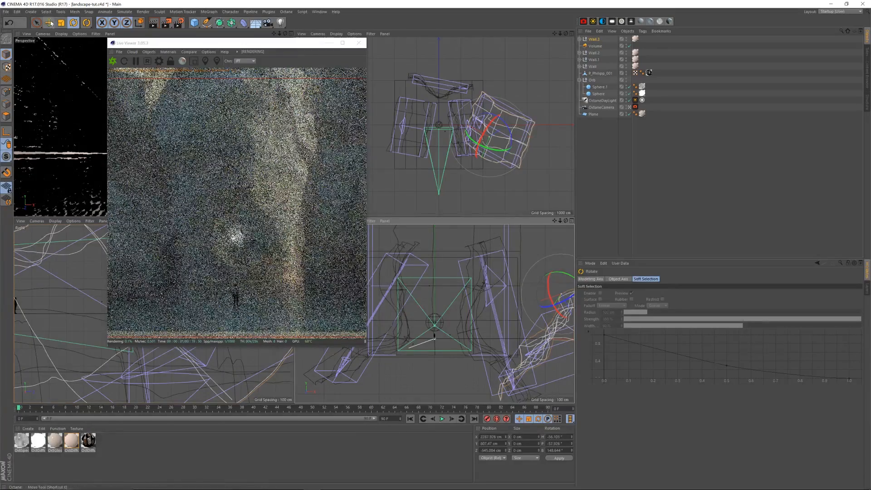
Step: Shift Wall.3 to about X 1746 cm, Y 1176 cm and hide it in both the viewports and the render
{"action": "key", "text": "e"}
{"action": "left_click_drag", "start_coordinate": [560, 266], "coordinate": [541, 278]}
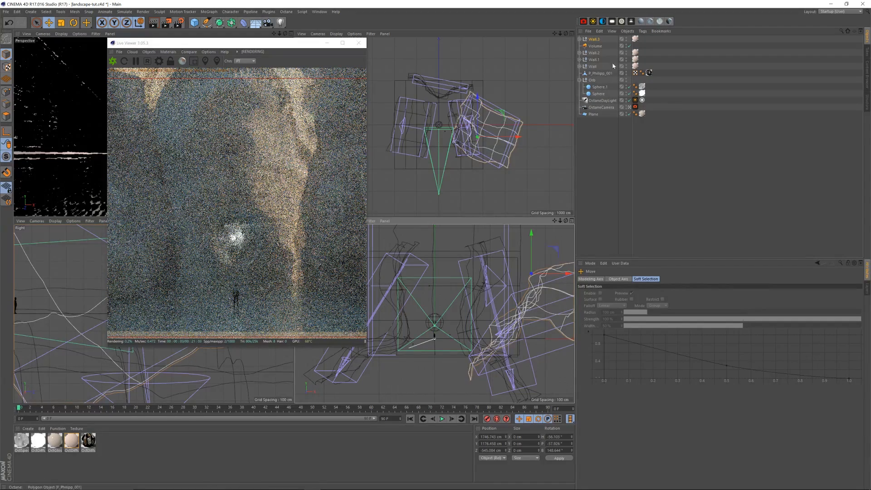
{"action": "double_click", "coordinate": [626, 38]}
{"action": "double_click", "coordinate": [626, 40]}
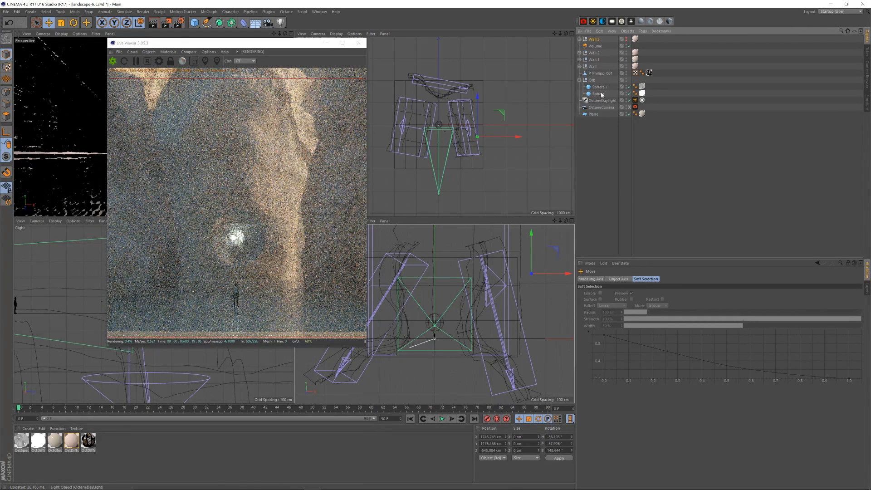
Step: Set the width and depth of the Landscape object inside Wall.1 to 3000 cm each
{"action": "left_click", "coordinate": [594, 67]}
{"action": "left_click", "coordinate": [594, 60]}
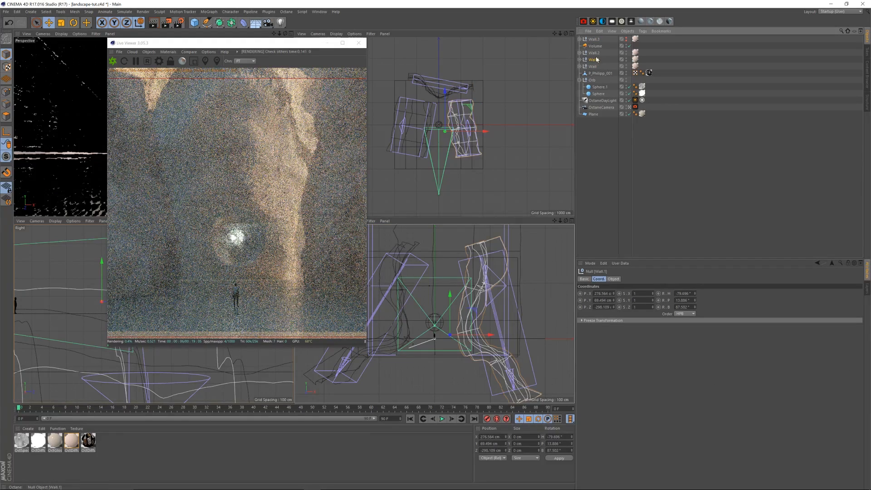
{"action": "left_click", "coordinate": [580, 60]}
{"action": "left_click", "coordinate": [601, 73]}
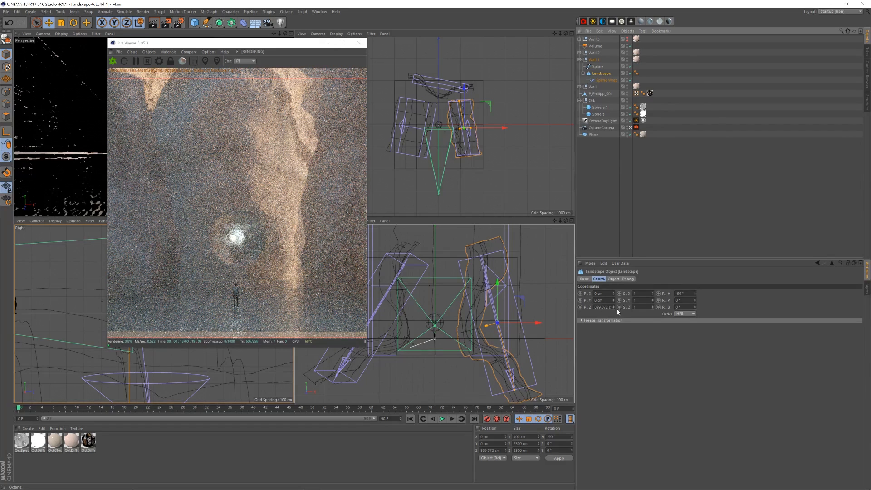
{"action": "left_click", "coordinate": [613, 280]}
{"action": "left_click_drag", "start_coordinate": [676, 293], "coordinate": [652, 298]}
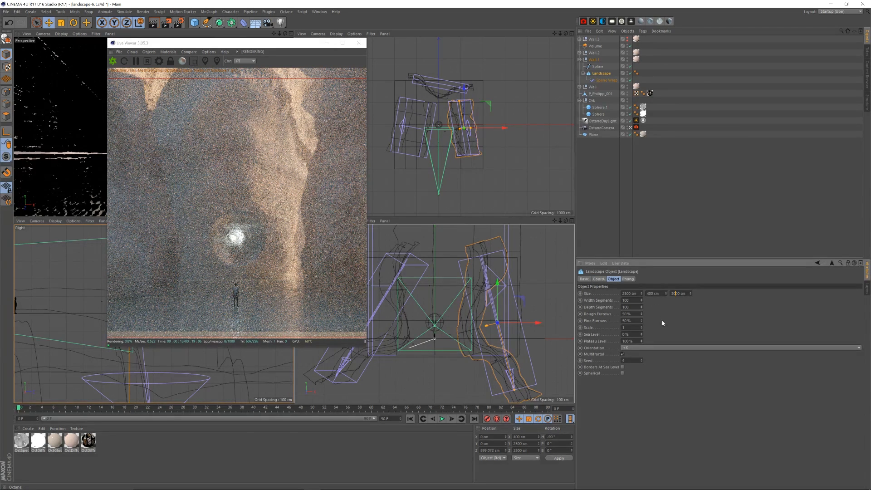
{"action": "key", "text": "Return"}
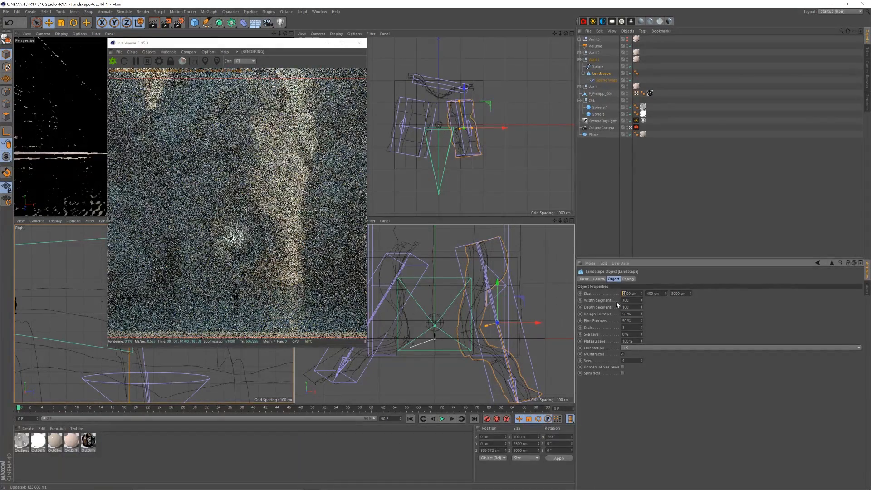
{"action": "type", "text": "30"}
{"action": "key", "text": "Return"}
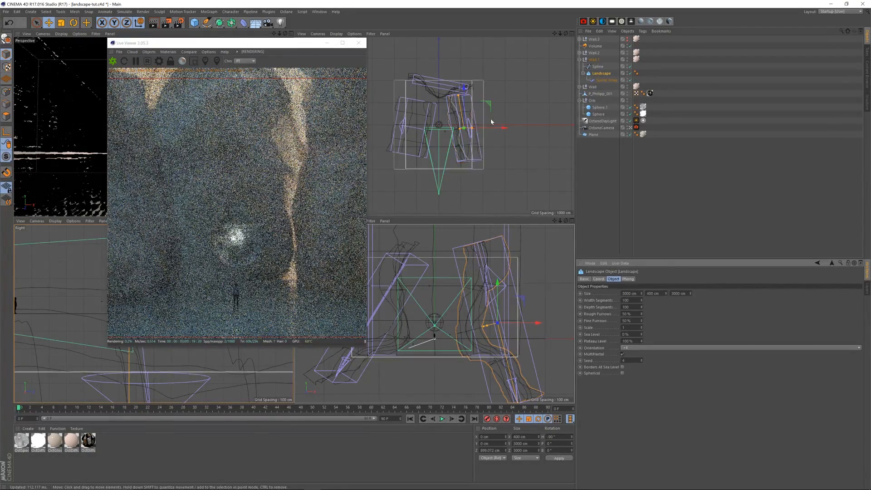
Step: Reduce the depth of Wall.1's Landscape object to 2500 cm
{"action": "type", "text": "20"}
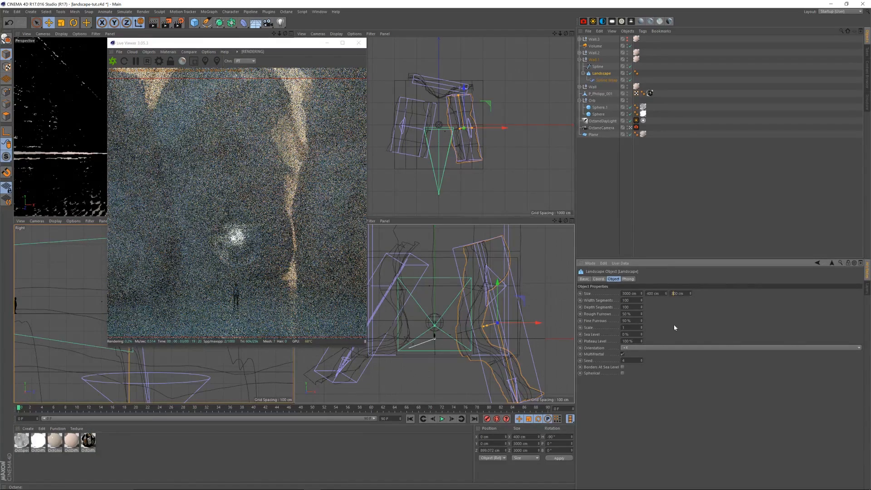
{"action": "key", "text": "BackSpace"}
{"action": "type", "text": "5"}
{"action": "key", "text": "Return"}
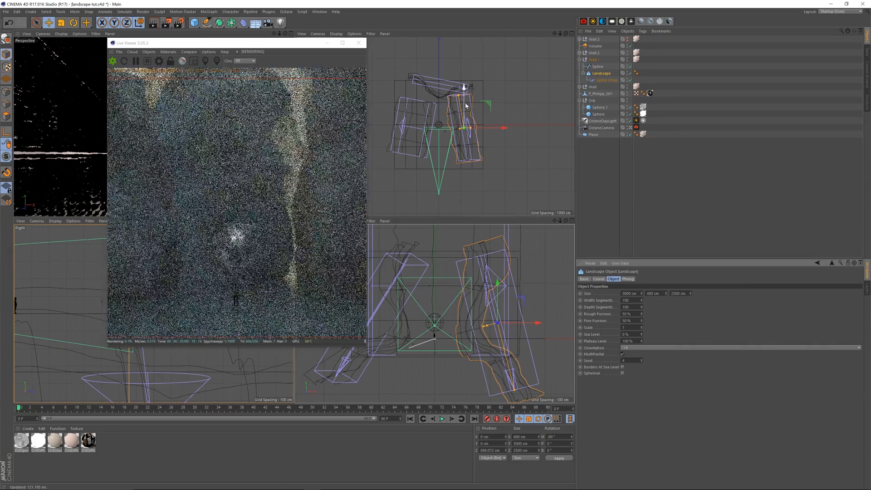
Step: Nudge Wall.1's landscape toward the camera and move the whole Wall.1 group to about X 353 cm, Z -437 cm
{"action": "left_click_drag", "start_coordinate": [465, 105], "coordinate": [467, 106]}
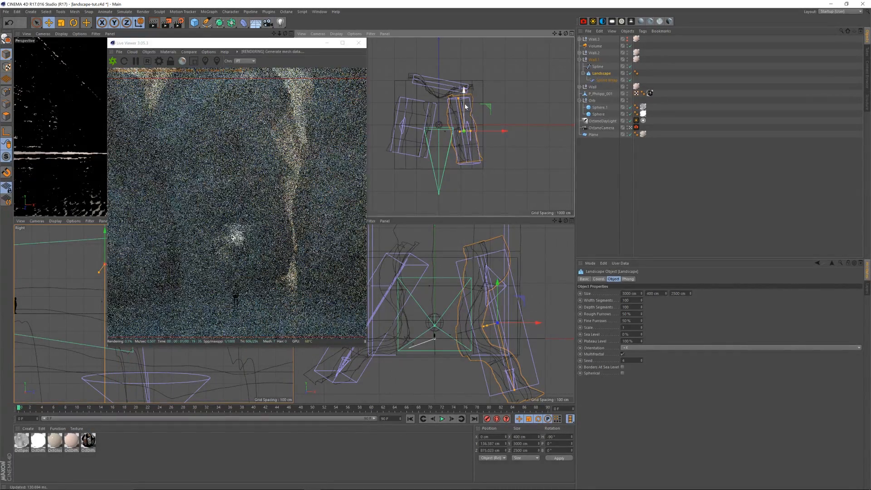
{"action": "left_click", "coordinate": [595, 60]}
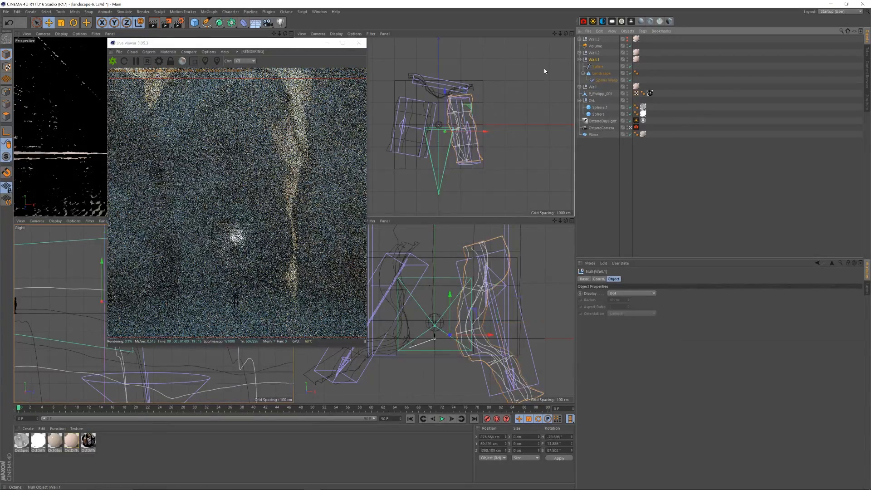
{"action": "left_click_drag", "start_coordinate": [446, 105], "coordinate": [447, 107]}
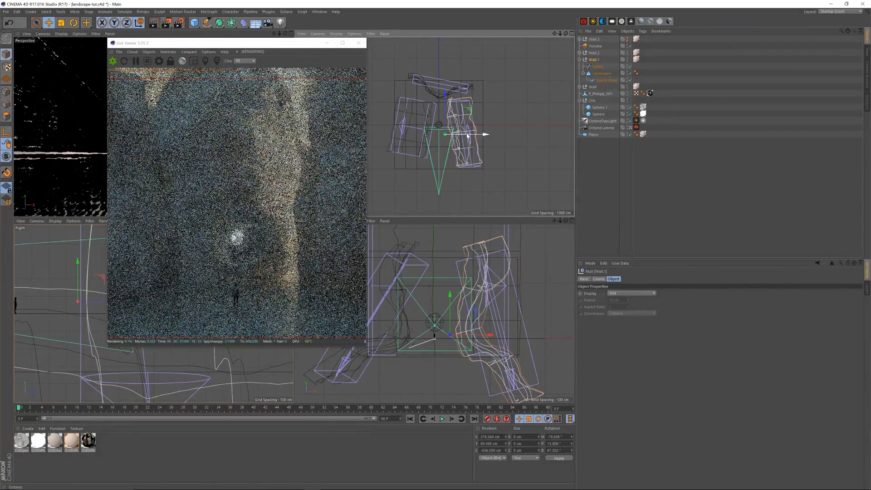
{"action": "left_click_drag", "start_coordinate": [469, 135], "coordinate": [468, 138]}
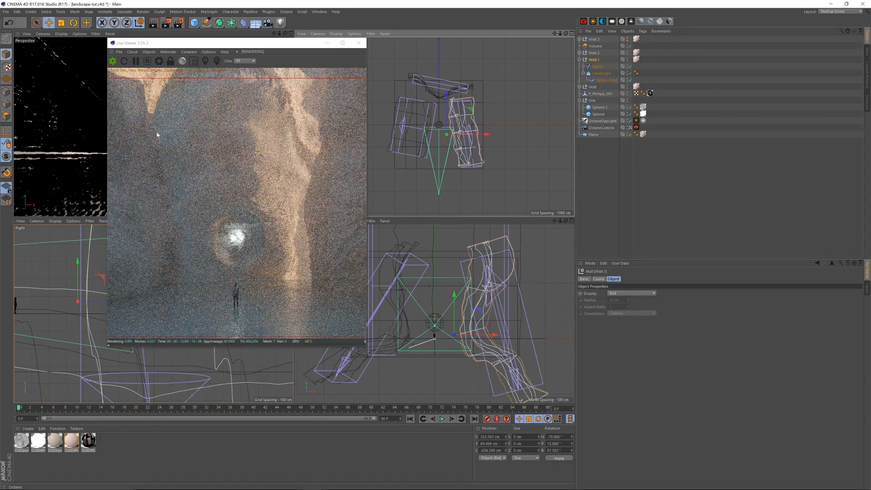
{"action": "left_click", "coordinate": [580, 59]}
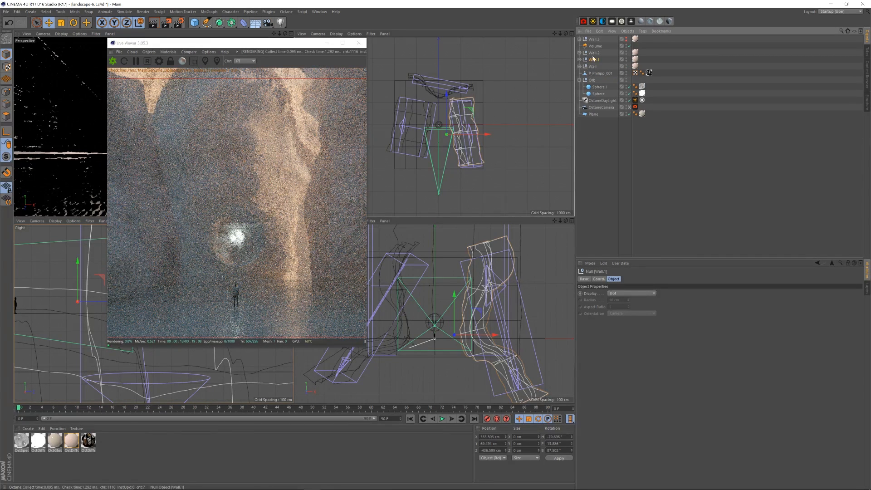
Step: Move the Wall.2 canyon wall slightly away from the camera, to about Z -160 cm
{"action": "left_click", "coordinate": [431, 102]}
{"action": "left_click_drag", "start_coordinate": [432, 103], "coordinate": [431, 95]}
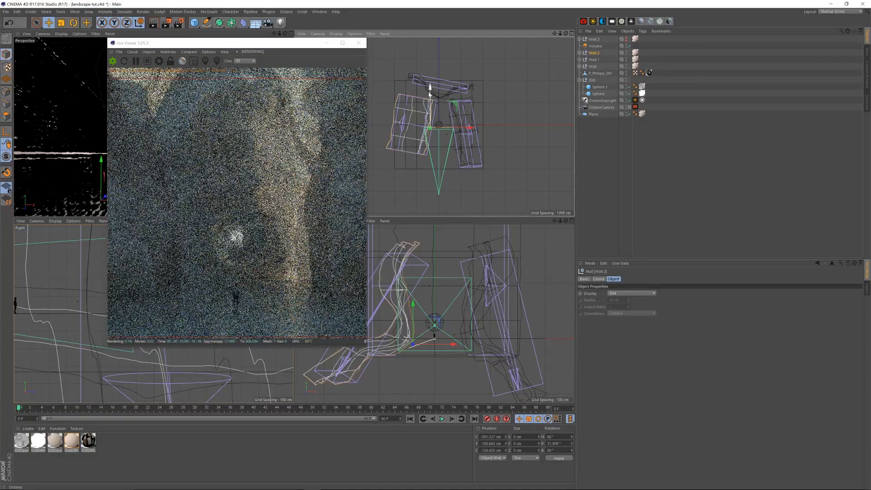
{"action": "left_click_drag", "start_coordinate": [431, 96], "coordinate": [439, 106]}
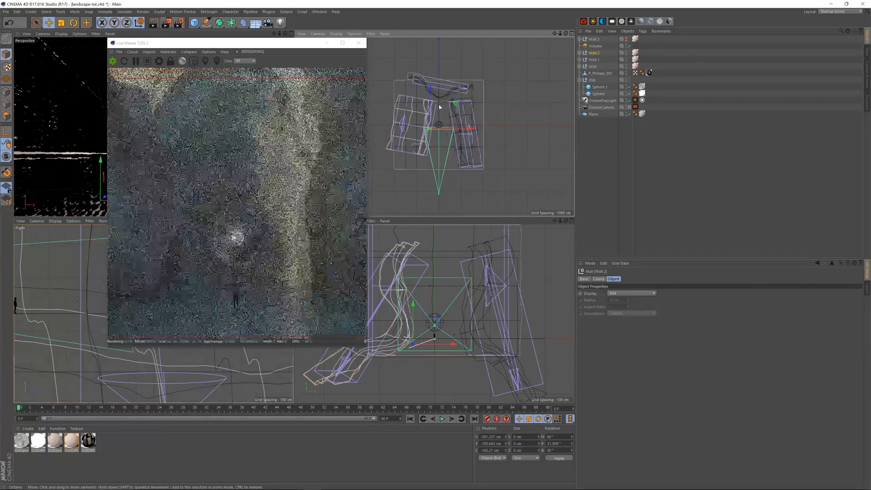
Step: Step the OctaneDayLight's pitch rotation down to -30°
{"action": "left_click", "coordinate": [636, 101]}
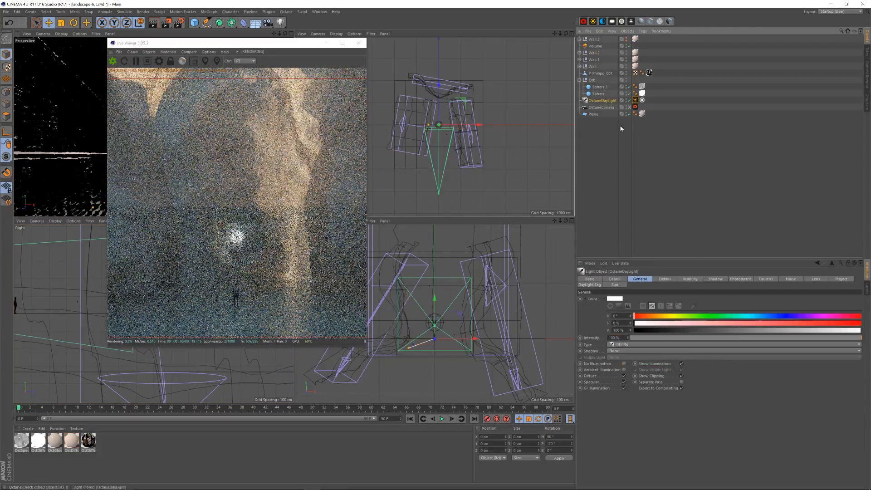
{"action": "left_click", "coordinate": [626, 279]}
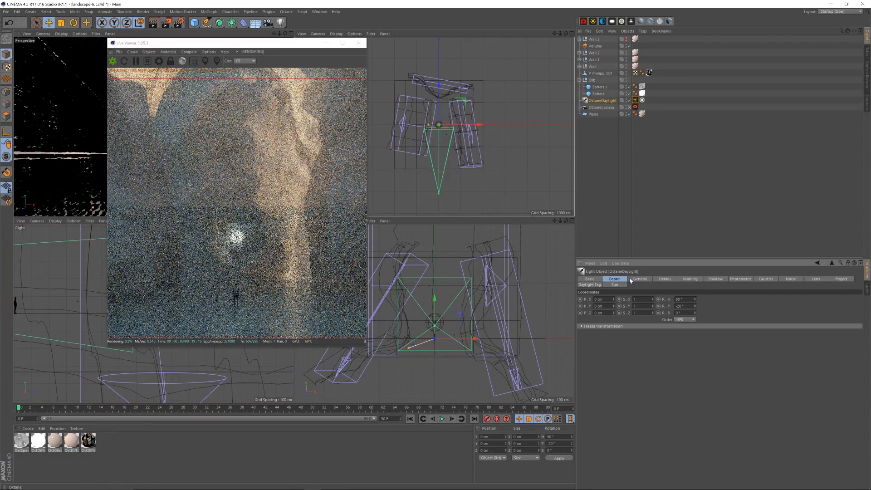
{"action": "left_click", "coordinate": [696, 308]}
{"action": "left_click", "coordinate": [696, 308]}
{"action": "left_click", "coordinate": [696, 308]}
{"action": "left_click", "coordinate": [696, 308]}
{"action": "left_click", "coordinate": [696, 307]}
{"action": "left_click", "coordinate": [695, 307]}
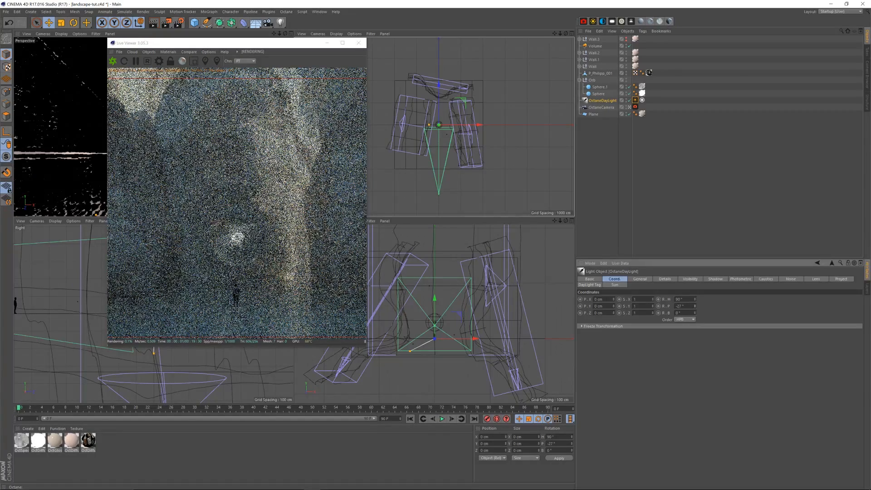
{"action": "left_click", "coordinate": [696, 307]}
{"action": "left_click", "coordinate": [695, 307]}
{"action": "left_click", "coordinate": [696, 307]}
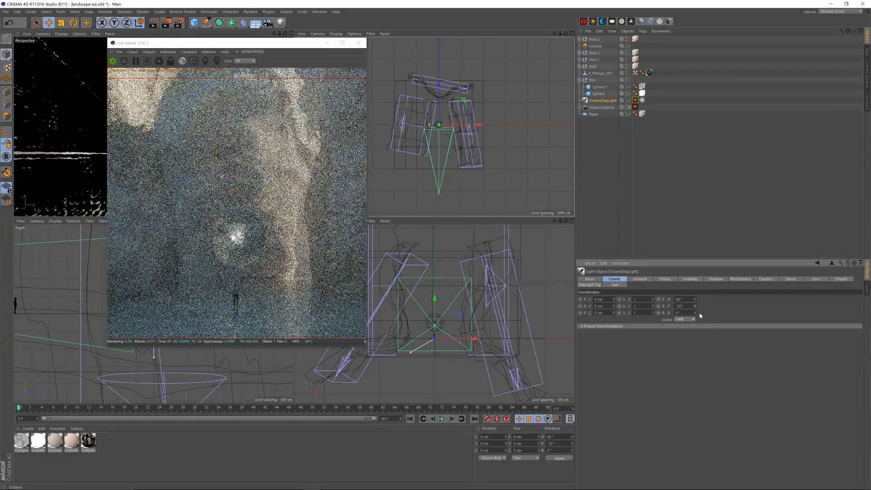
Step: Try a pitch rotation of 0° on the OctaneDayLight
{"action": "double_click", "coordinate": [680, 307]}
{"action": "type", "text": "0"}
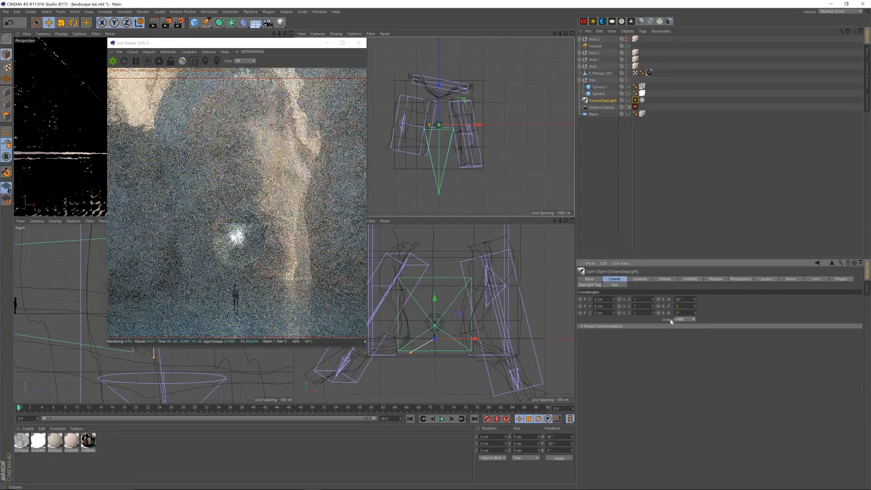
{"action": "key", "text": "Return"}
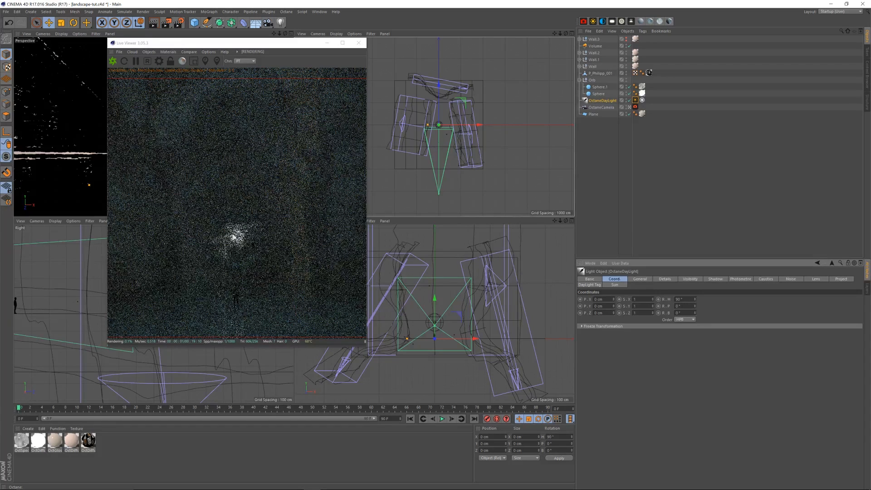
Step: Set the OctaneDayLight's pitch rotation to -15°
{"action": "left_click", "coordinate": [678, 307]}
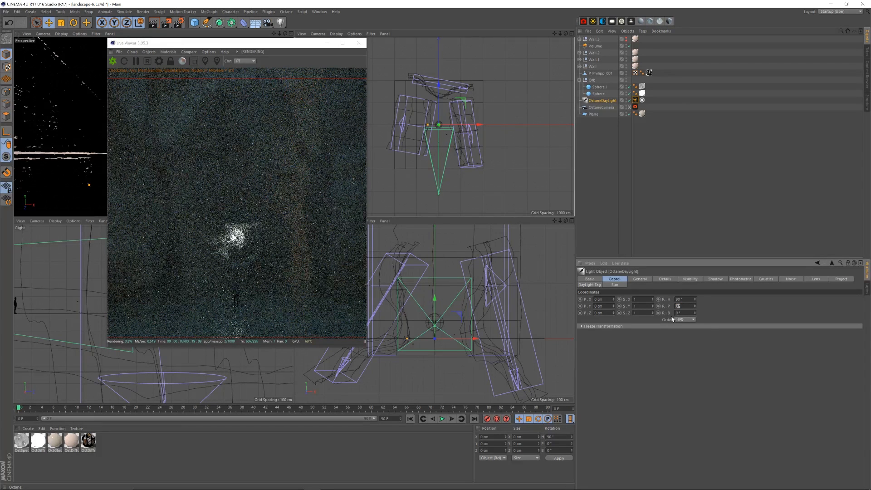
{"action": "type", "text": "-"}
{"action": "key", "text": "BackSpace"}
{"action": "key", "text": "BackSpace"}
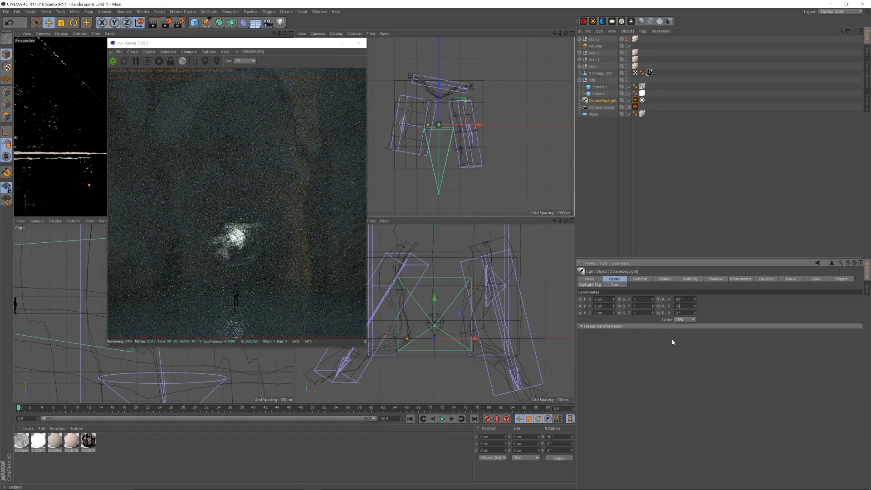
{"action": "type", "text": "15"}
{"action": "key", "text": "Return"}
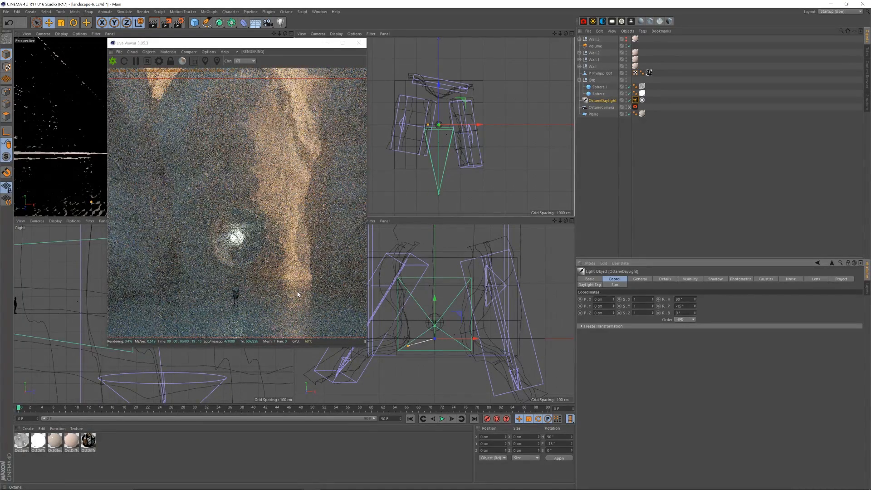
Step: Toggle the visibility of the Wall.2 canyon wall to check its effect on the render
{"action": "left_click_drag", "start_coordinate": [218, 43], "coordinate": [228, 41]}
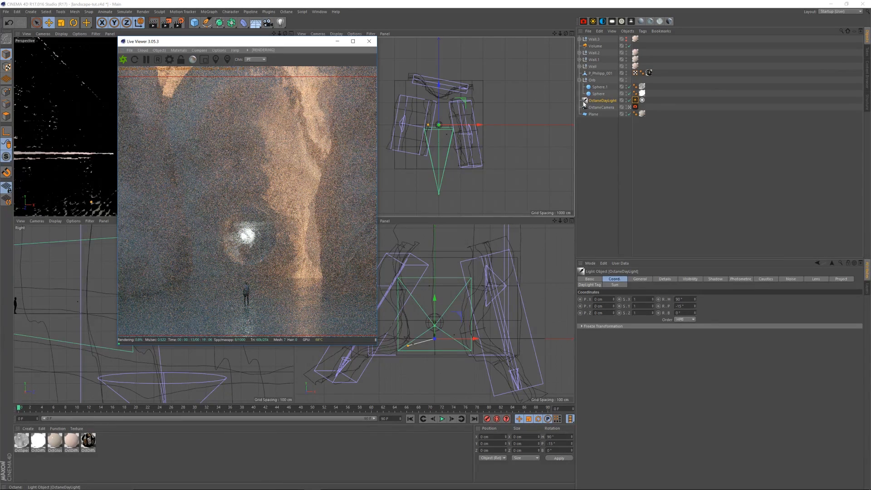
{"action": "left_click", "coordinate": [592, 53]}
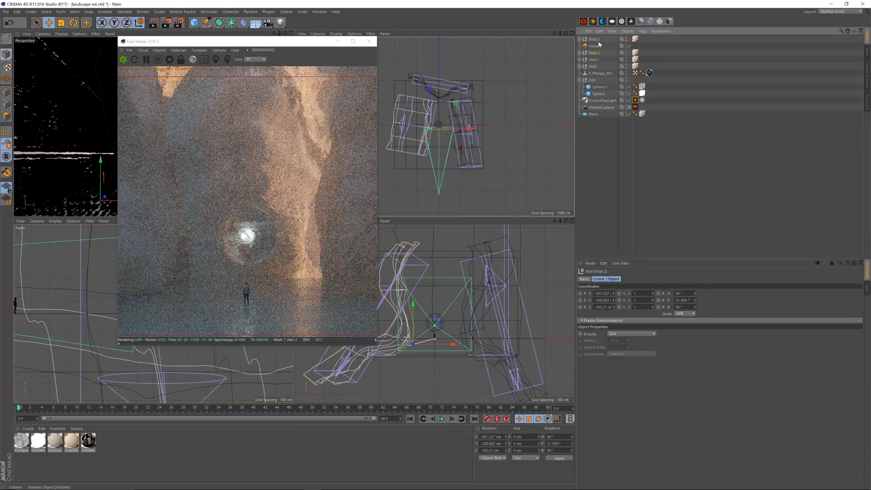
{"action": "left_click", "coordinate": [627, 53]}
{"action": "left_click", "coordinate": [627, 53]}
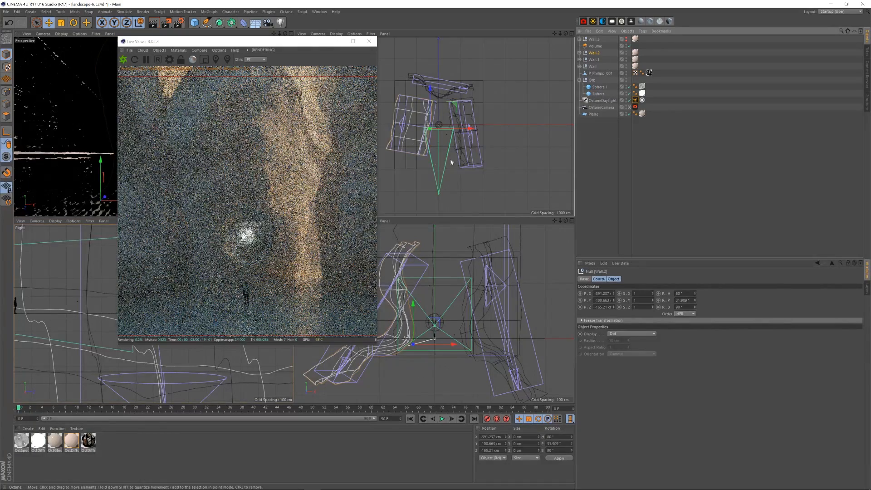
Step: Step the seed of the Landscape object inside Wall.2 up to 10 to vary the rock shape
{"action": "key", "text": "r"}
{"action": "left_click", "coordinate": [595, 53]}
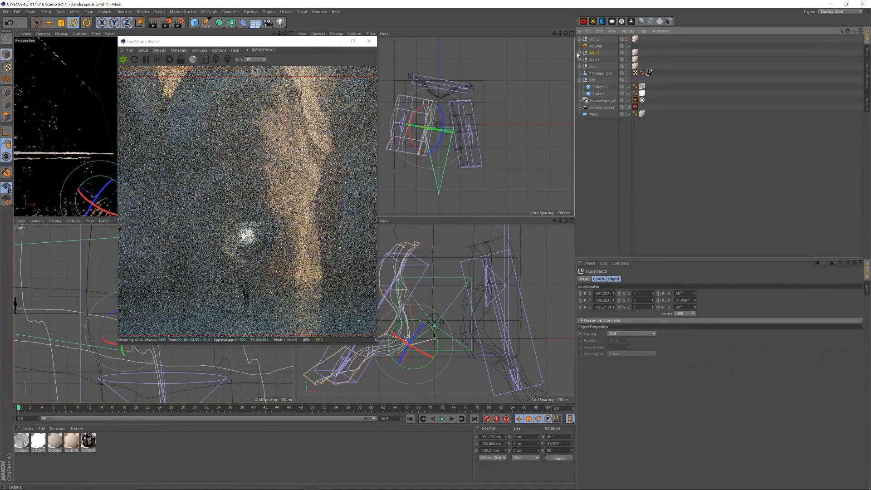
{"action": "left_click", "coordinate": [579, 53]}
{"action": "left_click", "coordinate": [601, 67]}
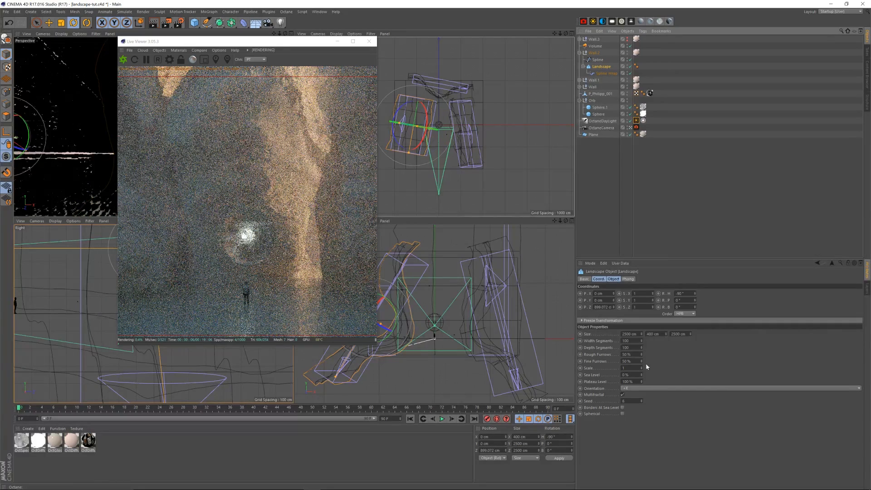
{"action": "key", "text": "e"}
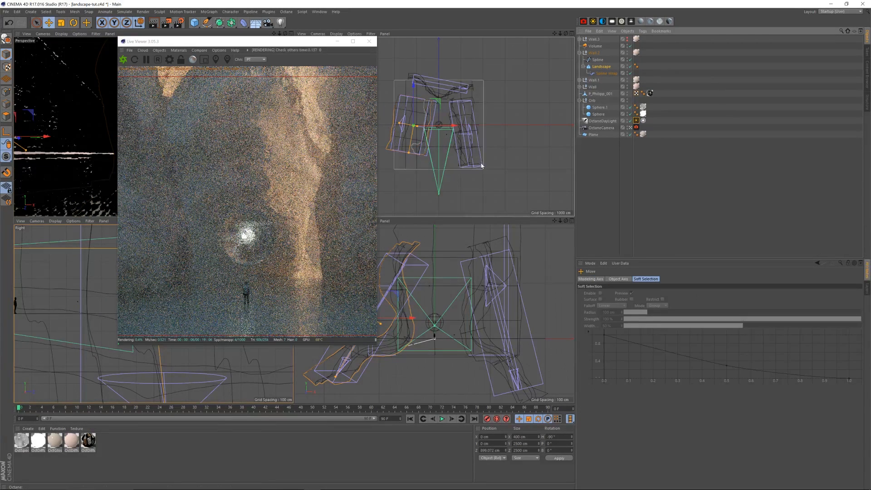
{"action": "left_click", "coordinate": [606, 67]}
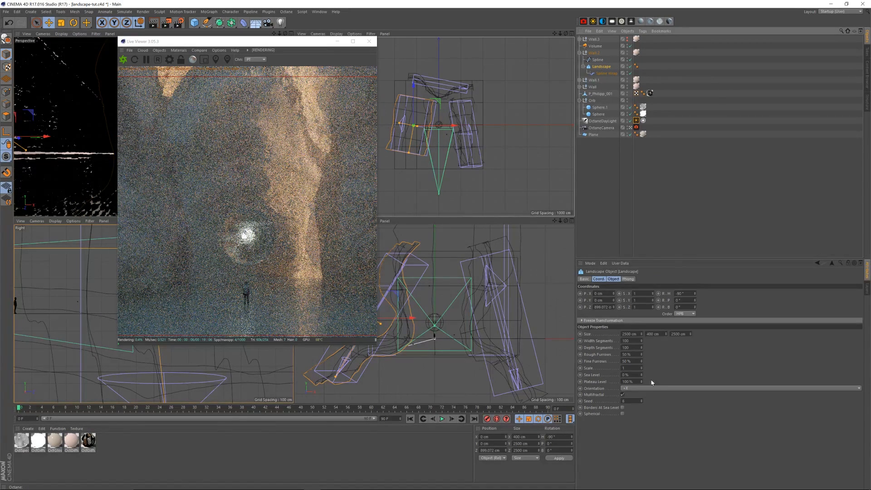
{"action": "left_click", "coordinate": [641, 401]}
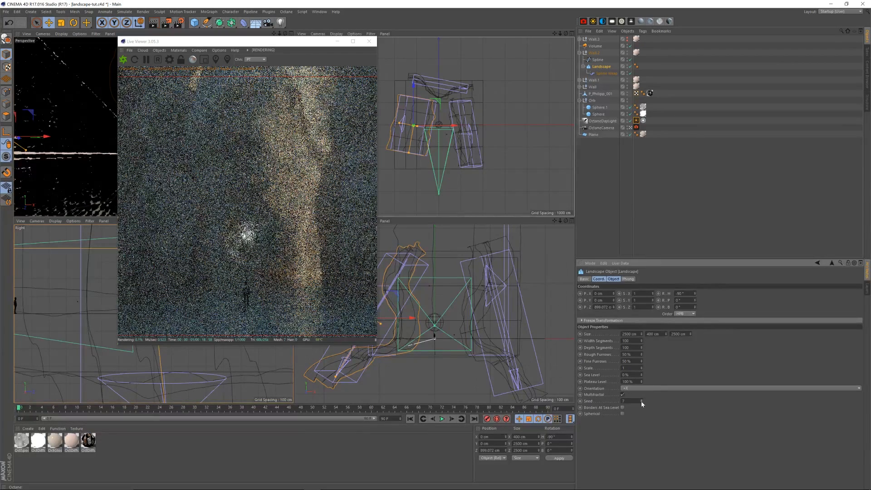
{"action": "left_click", "coordinate": [642, 401]}
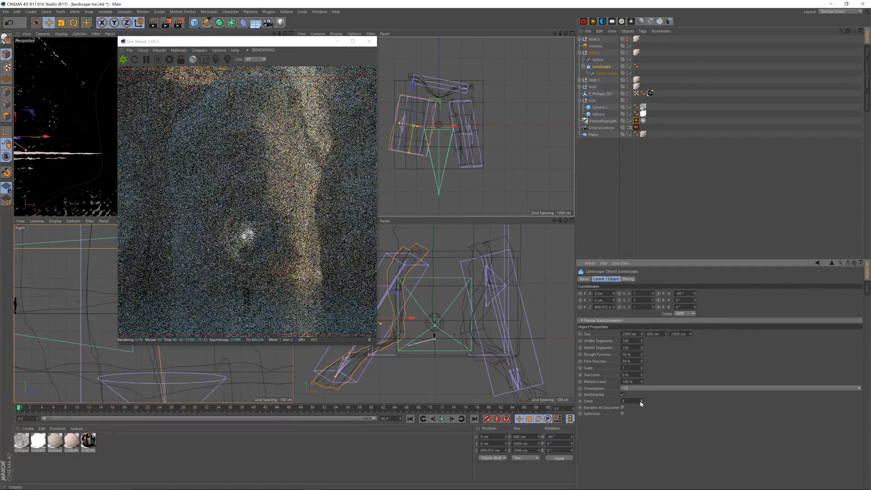
{"action": "left_click", "coordinate": [642, 401]}
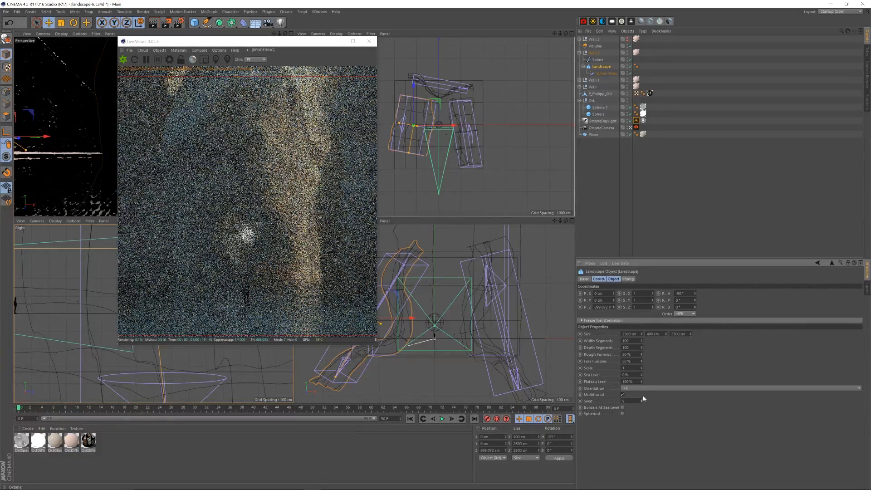
{"action": "left_click", "coordinate": [641, 399]}
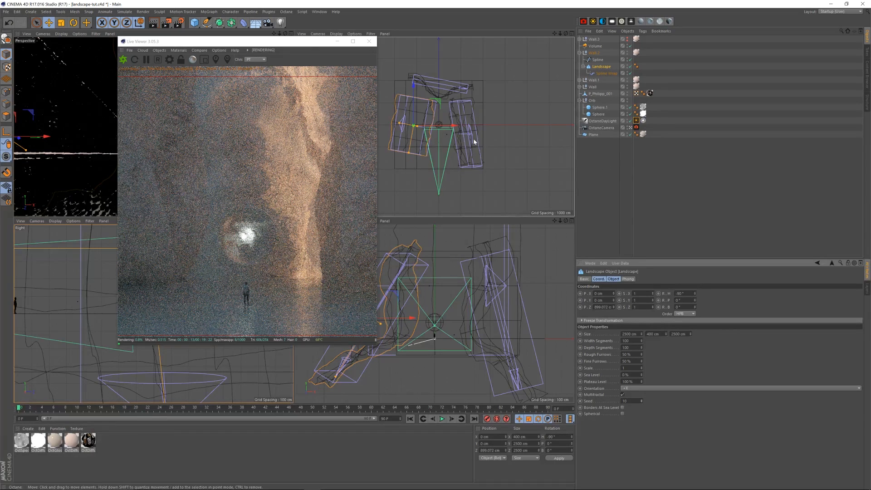
Step: Open the Octane Settings beside the live render and enable the post-processing effects
{"action": "left_click_drag", "start_coordinate": [272, 41], "coordinate": [282, 37]}
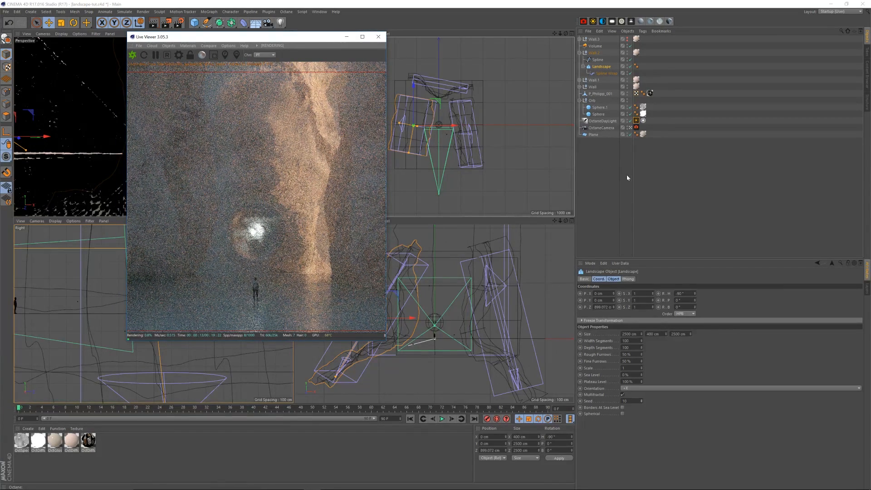
{"action": "left_click", "coordinate": [180, 55]}
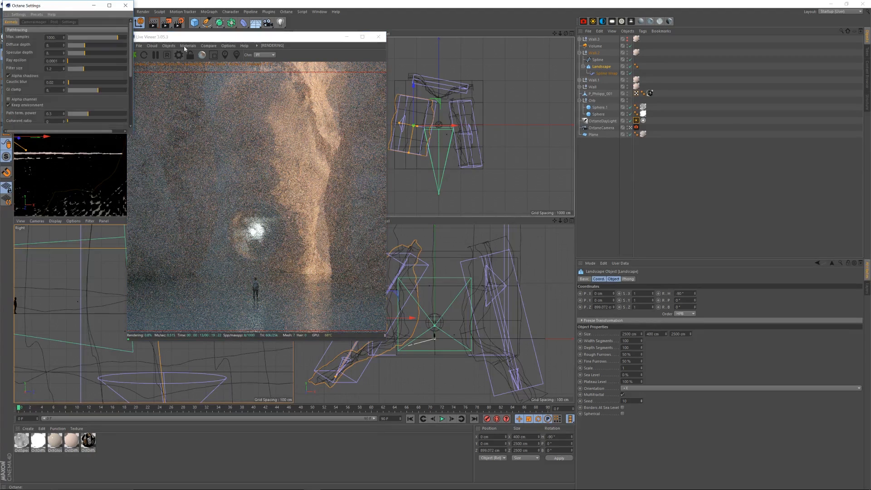
{"action": "left_click_drag", "start_coordinate": [81, 7], "coordinate": [465, 59]}
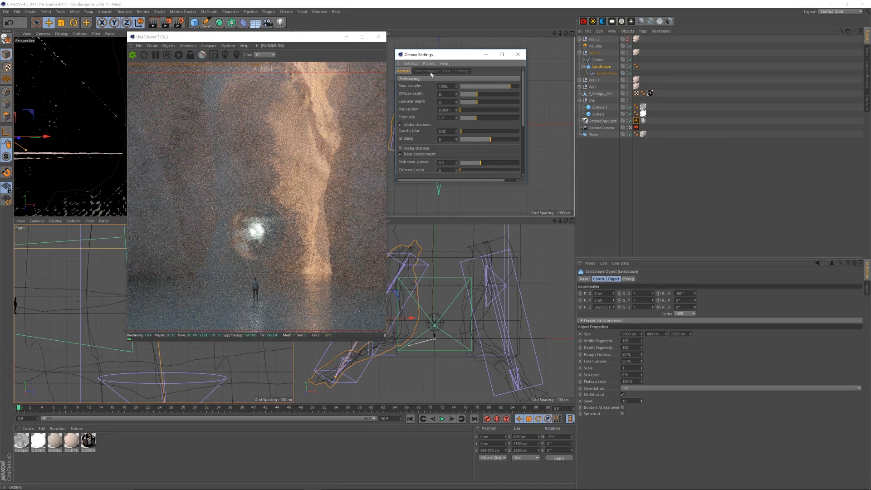
{"action": "left_click", "coordinate": [447, 71]}
{"action": "left_click", "coordinate": [400, 79]}
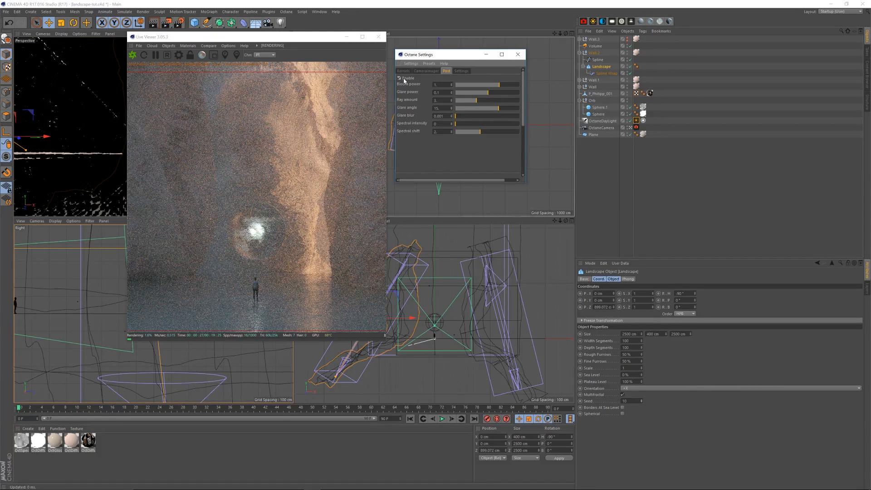
Step: Try bloom power values of 10, 30 and 1 in the Octane post-processing settings
{"action": "double_click", "coordinate": [436, 84]}
{"action": "type", "text": "10"}
{"action": "key", "text": "Return"}
{"action": "double_click", "coordinate": [437, 84]}
{"action": "type", "text": "30"}
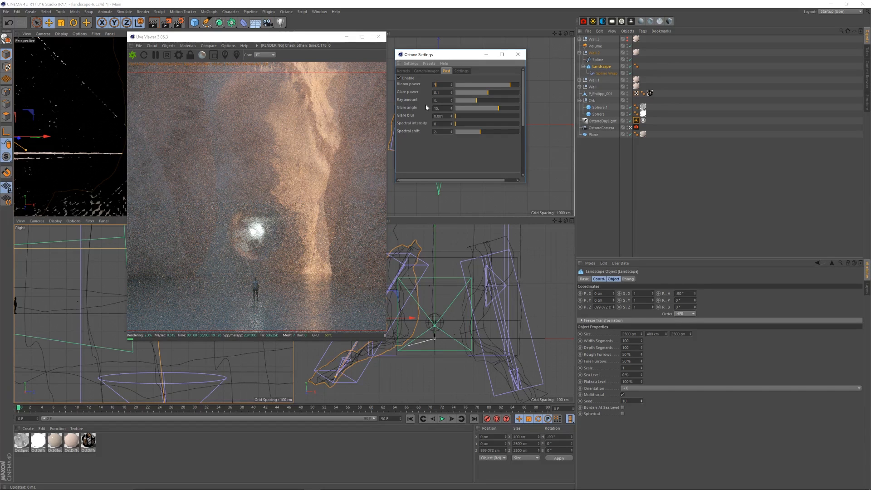
{"action": "key", "text": "Return"}
{"action": "left_click_drag", "start_coordinate": [441, 85], "coordinate": [417, 100]}
{"action": "type", "text": "1."}
{"action": "key", "text": "Return"}
Step: Try a glare power of 1, and disable the Octane post-processing effects
{"action": "mouse_move", "coordinate": [500, 94]}
{"action": "left_mouse_down"}
{"action": "mouse_move", "coordinate": [519, 92]}
{"action": "mouse_move", "coordinate": [505, 93]}
{"action": "left_mouse_up"}
{"action": "double_click", "coordinate": [441, 92]}
{"action": "type", "text": "1"}
{"action": "key", "text": "Return"}
{"action": "left_click", "coordinate": [400, 78]}
Step: Try the camera imager responses Agfacolor_HDC_100_plusCD, Agfacolor_Optima_II_200CD and Agfachrome_RSX2_100CD on the render
{"action": "left_click", "coordinate": [431, 71]}
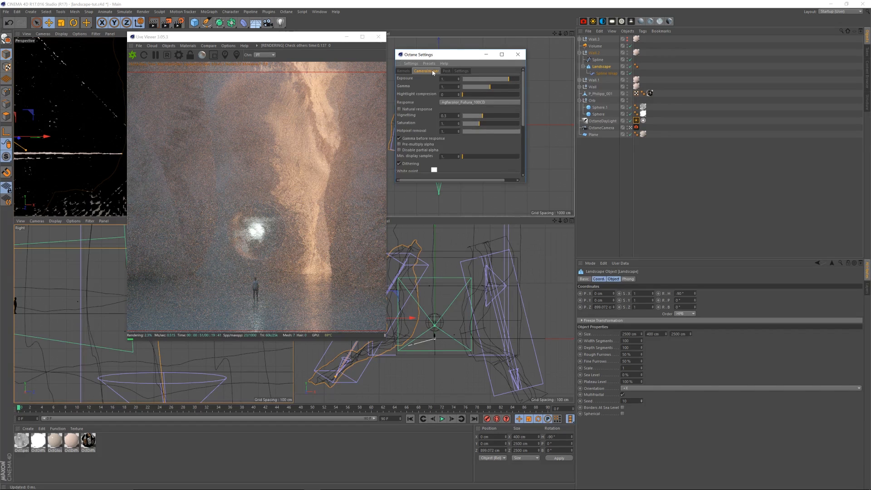
{"action": "left_click", "coordinate": [456, 104]}
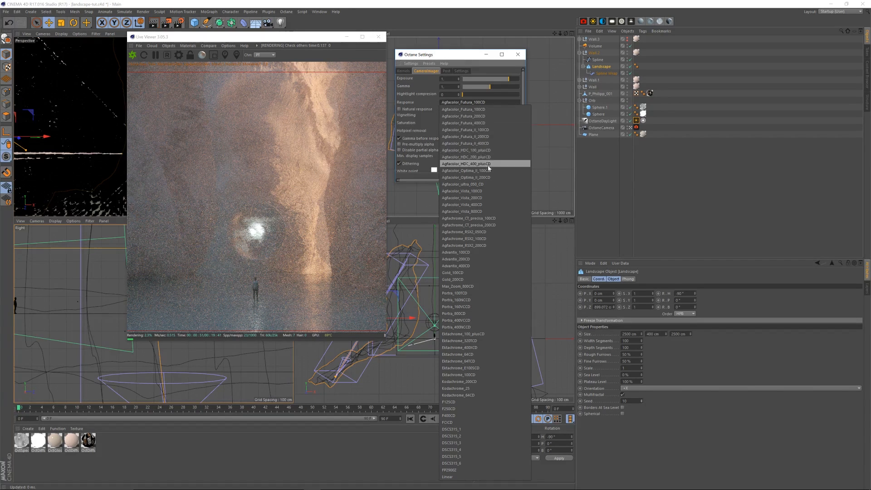
{"action": "left_click", "coordinate": [488, 126]}
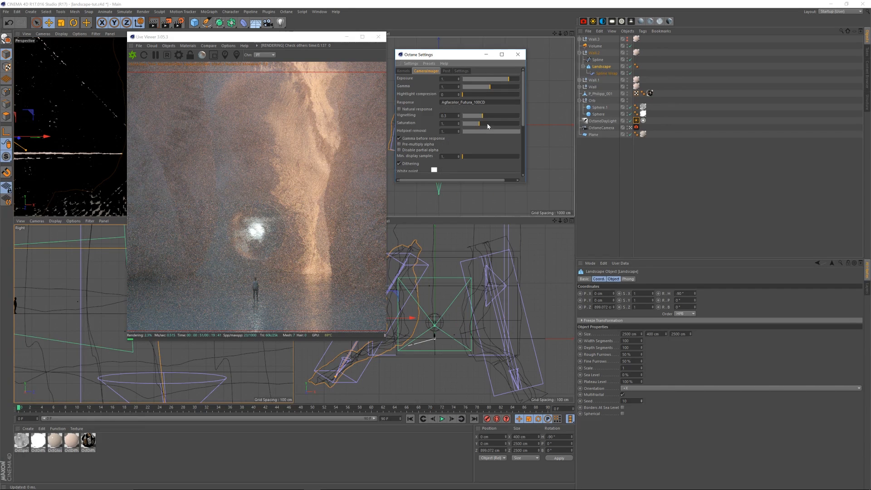
{"action": "left_click", "coordinate": [472, 103]}
{"action": "left_click", "coordinate": [483, 151]}
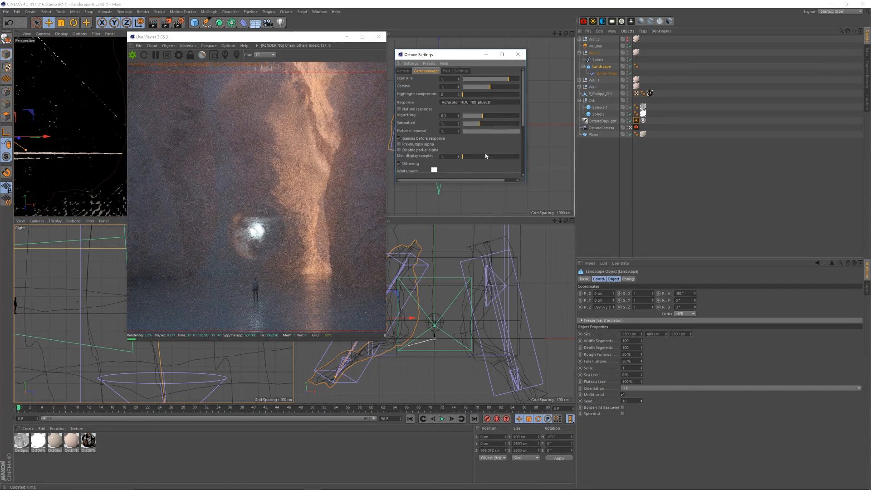
{"action": "left_click", "coordinate": [480, 103]}
{"action": "left_click", "coordinate": [474, 172]}
{"action": "left_click", "coordinate": [482, 104]}
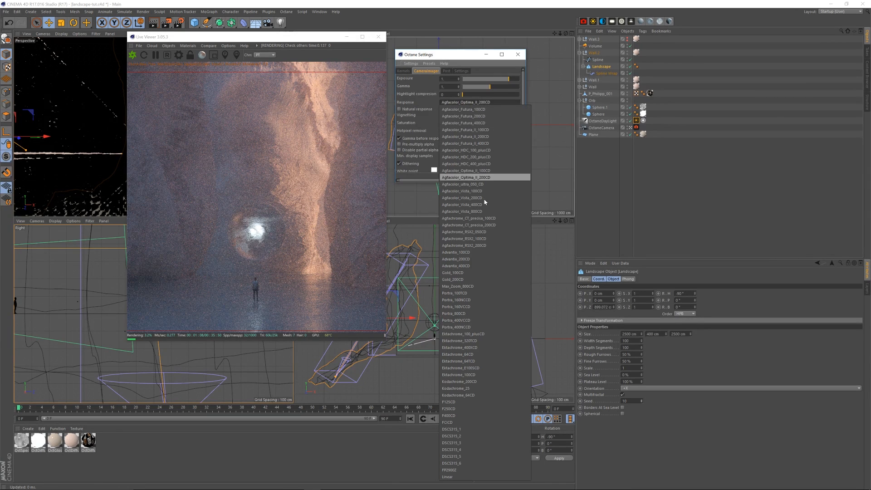
{"action": "left_click", "coordinate": [491, 240]}
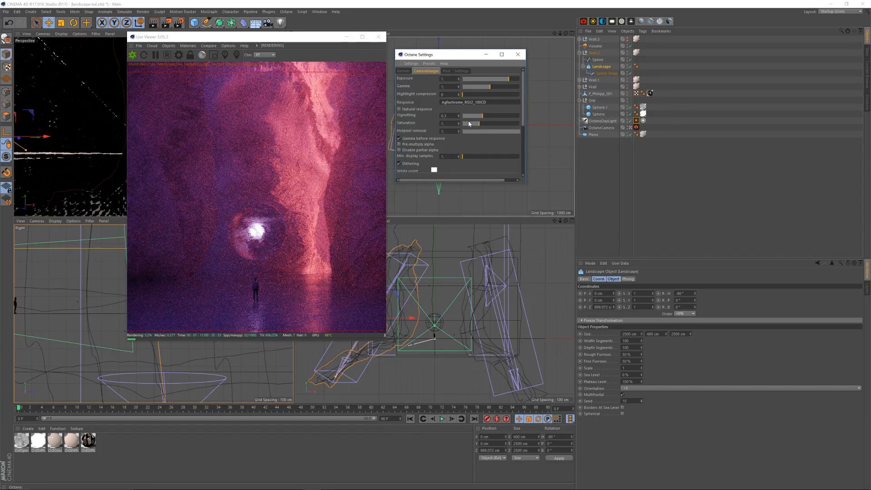
Step: Try the camera responses Max_Zoom_800CD, Ektachrome_64TCD, Kodachrome_200CD and Agfacolor_ultra_050_CD on the render
{"action": "left_click_drag", "start_coordinate": [462, 60], "coordinate": [466, 55]}
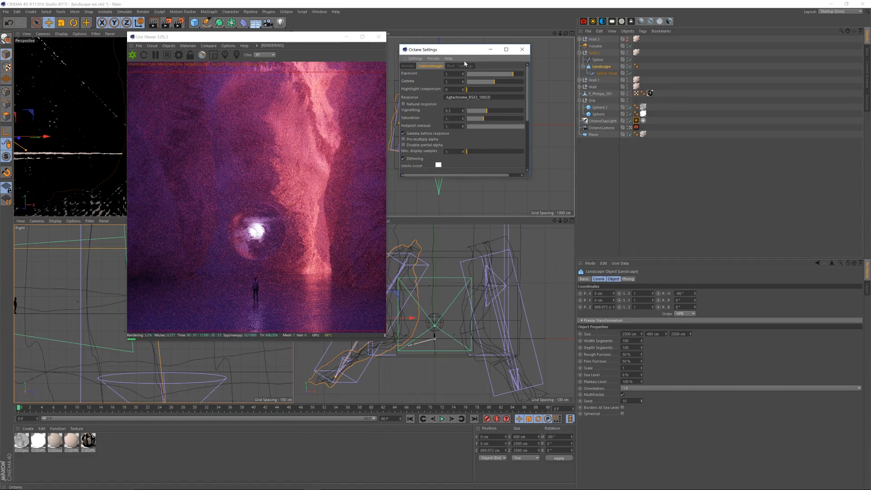
{"action": "left_click", "coordinate": [462, 98]}
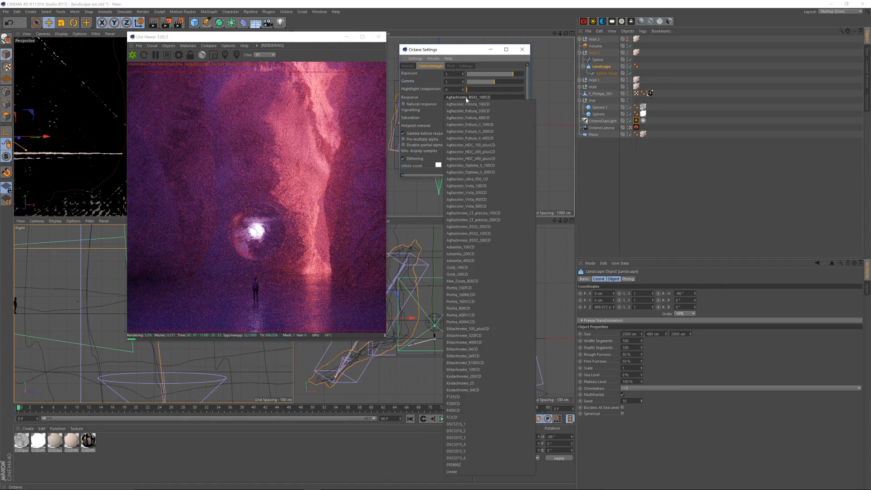
{"action": "left_click", "coordinate": [497, 281]}
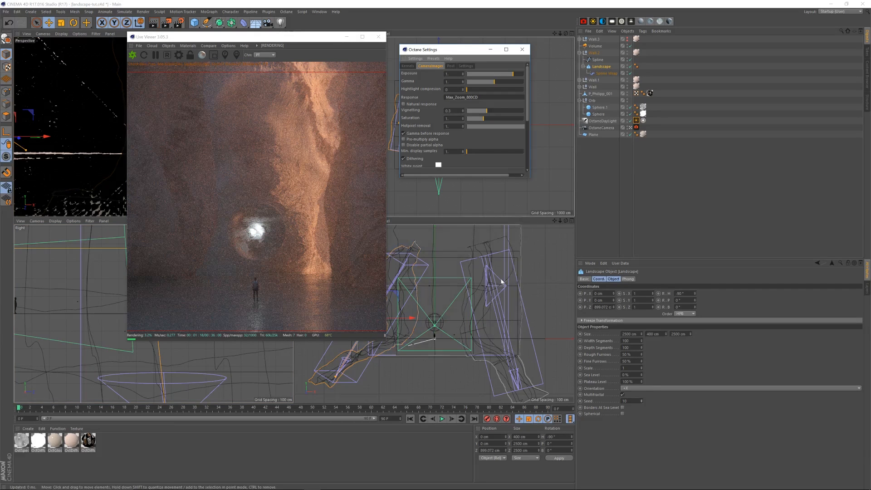
{"action": "left_click", "coordinate": [457, 97]}
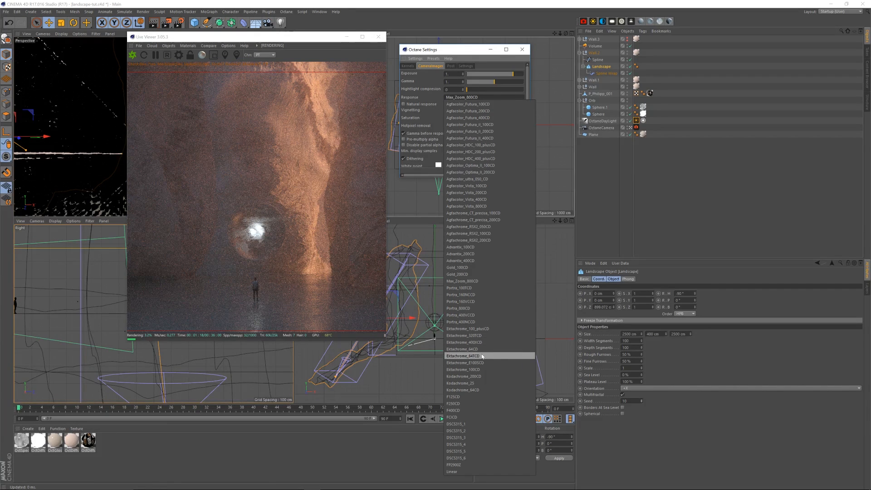
{"action": "left_click", "coordinate": [486, 358]}
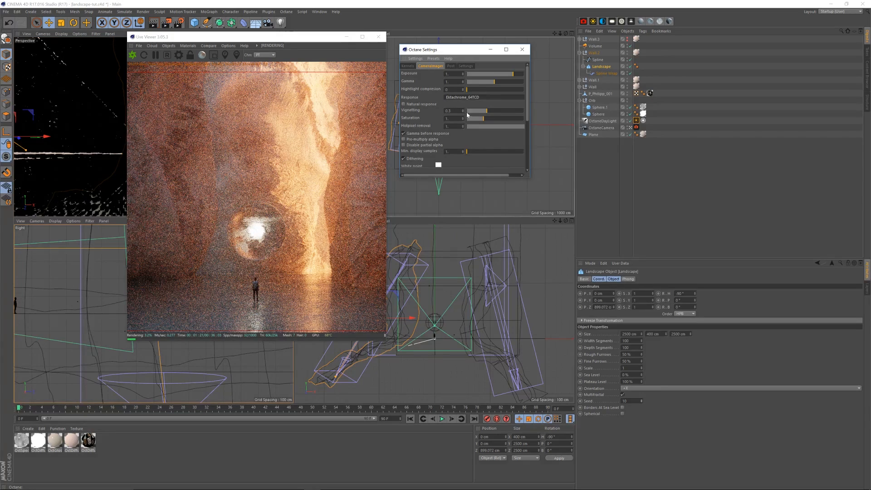
{"action": "left_click", "coordinate": [470, 98]}
{"action": "left_click", "coordinate": [489, 374]}
{"action": "left_click", "coordinate": [467, 97]}
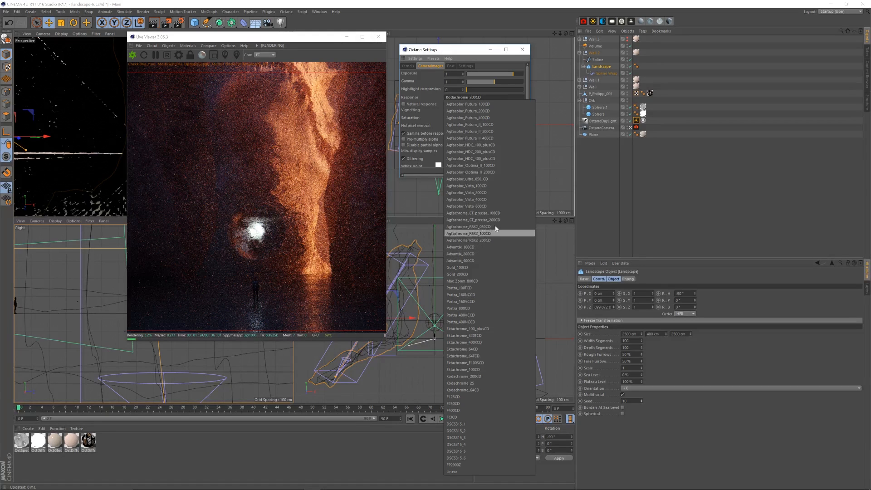
{"action": "left_click", "coordinate": [498, 178]}
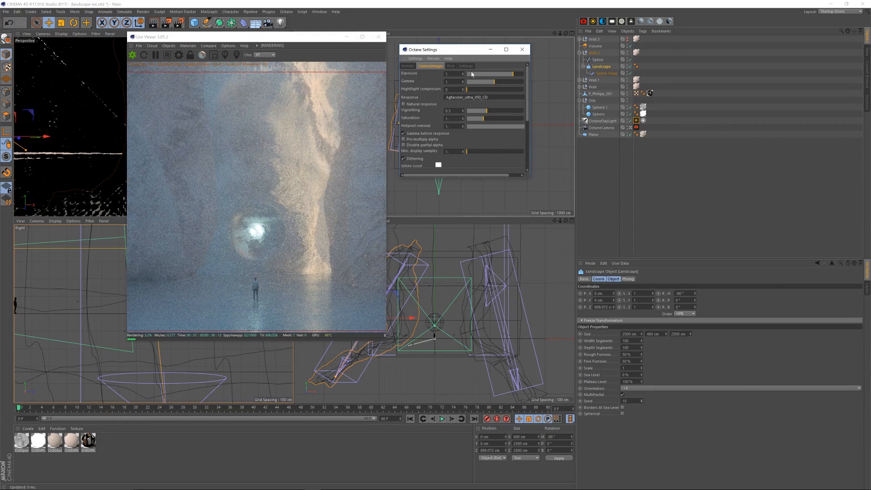
Step: Compare the Agfacolor_Optima_II_200CD and Agfacolor_Optima_II_100CD camera responses, and set the response to Agfacolor_Optima_II_200CD
{"action": "left_click", "coordinate": [473, 97]}
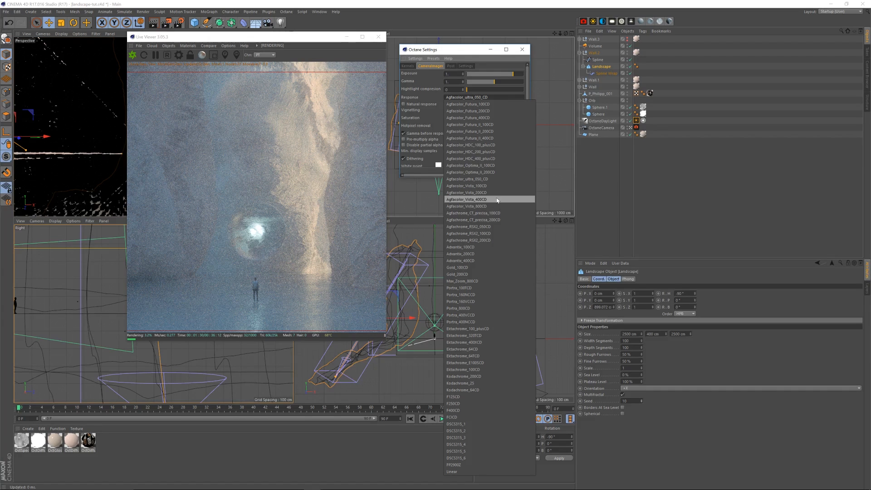
{"action": "left_click", "coordinate": [499, 172]}
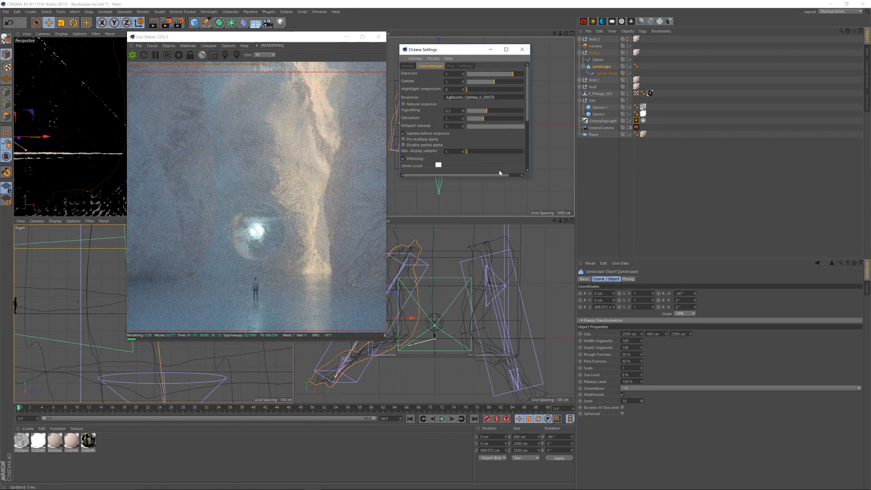
{"action": "left_click", "coordinate": [480, 98]}
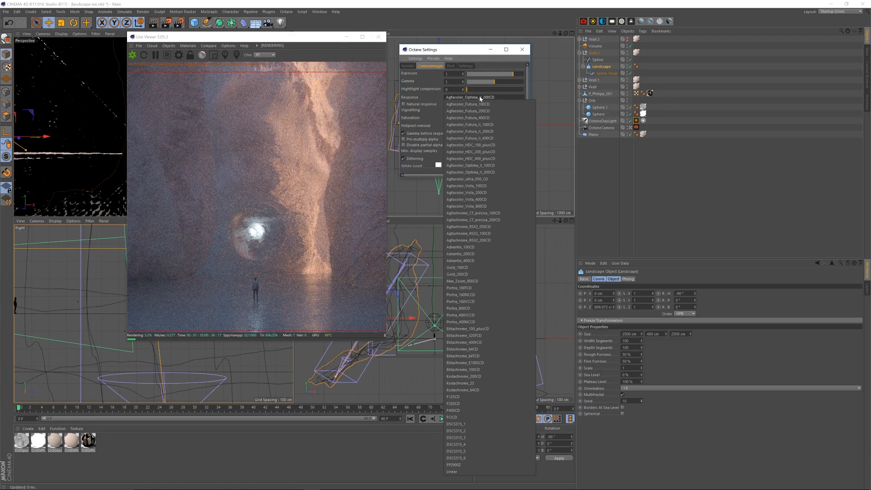
{"action": "left_click", "coordinate": [497, 166]}
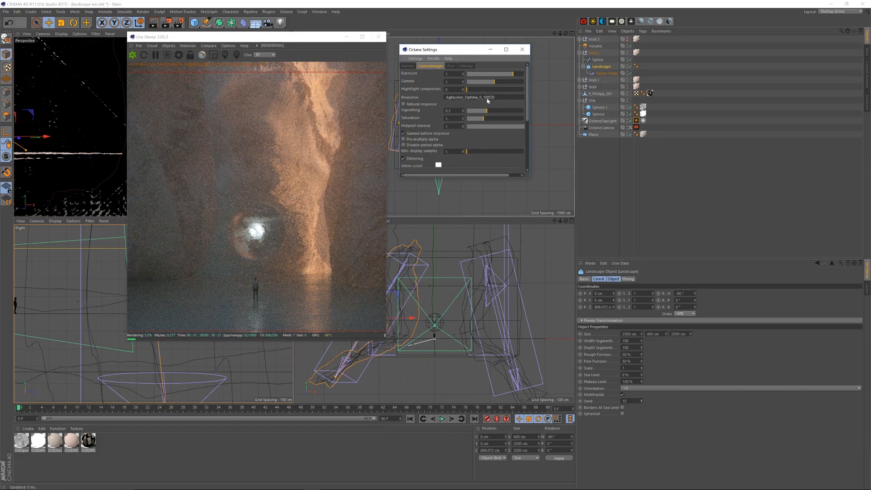
{"action": "left_click", "coordinate": [486, 98]}
{"action": "left_click", "coordinate": [496, 172]}
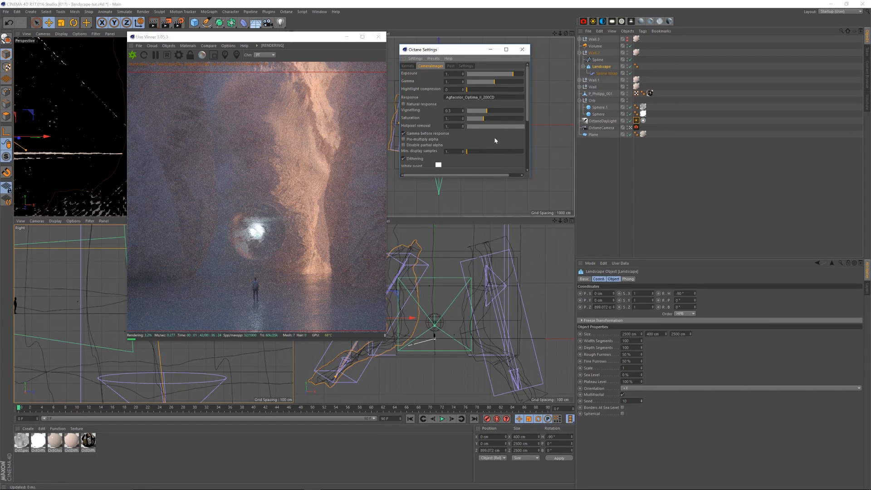
{"action": "left_click_drag", "start_coordinate": [464, 51], "coordinate": [465, 56]}
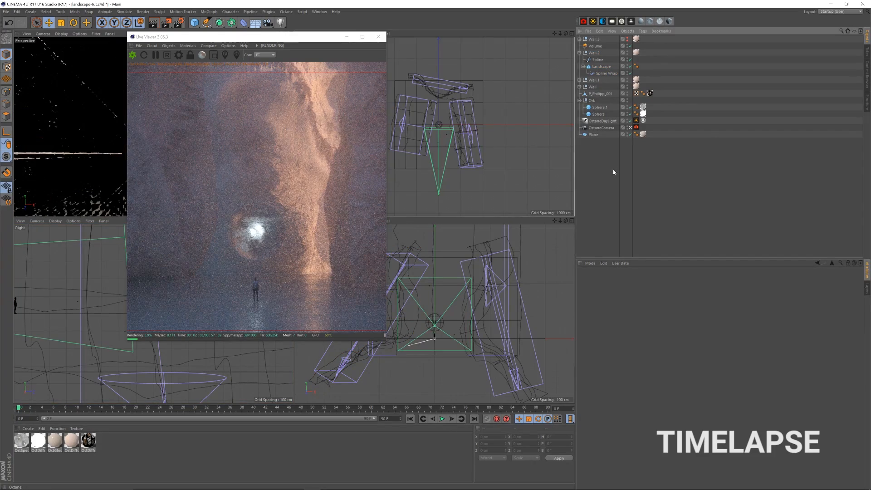
Step: Change the random seed of the landscape inside the Wall.2 group to 11
{"action": "left_click_drag", "start_coordinate": [273, 36], "coordinate": [286, 32]}
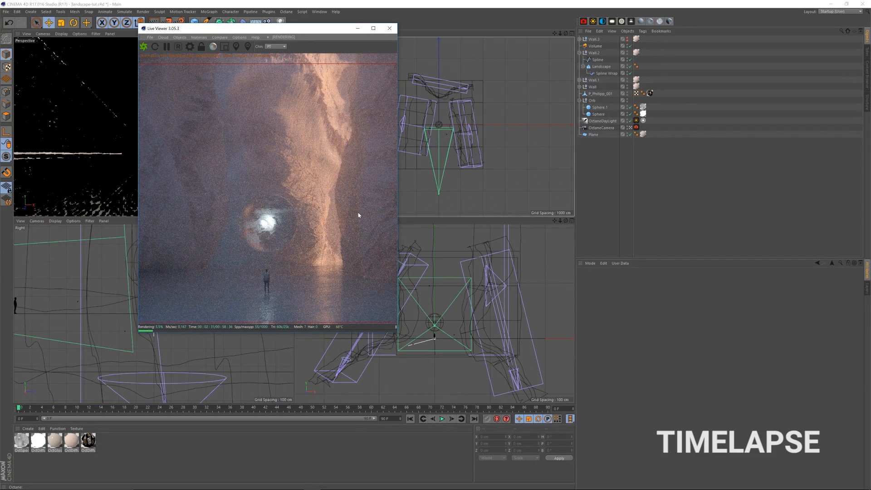
{"action": "left_click", "coordinate": [601, 66]}
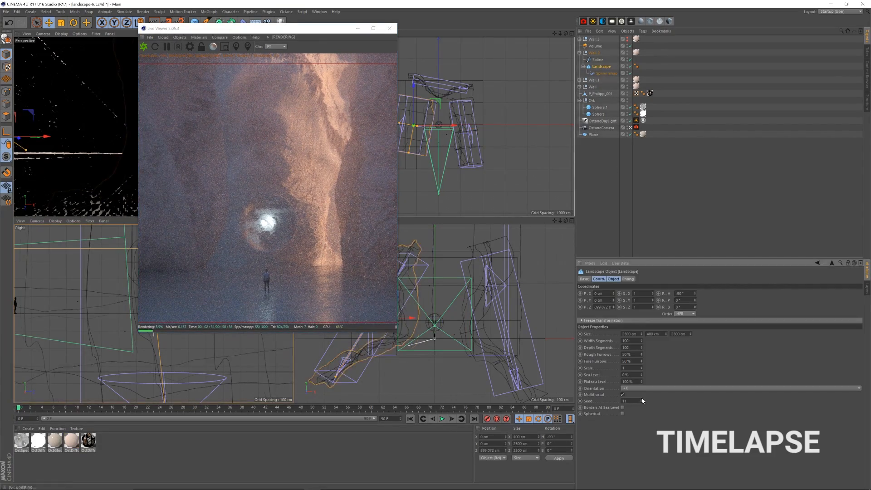
{"action": "left_click", "coordinate": [642, 400]}
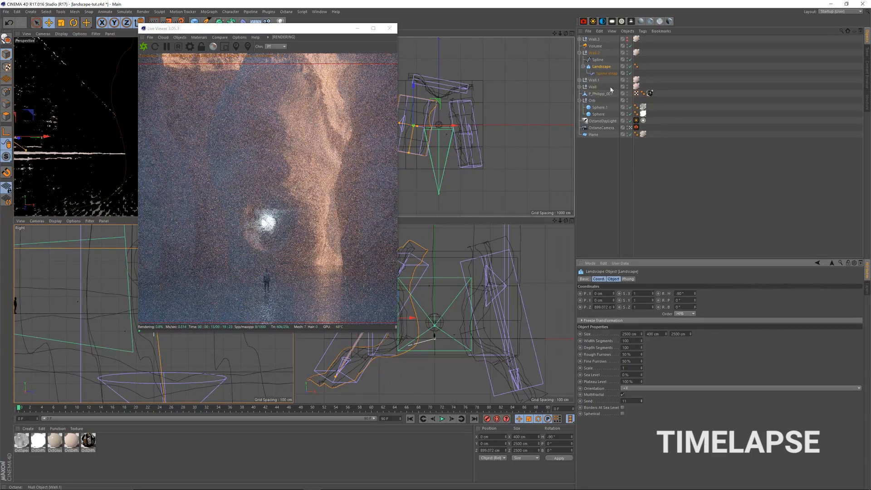
{"action": "left_click", "coordinate": [594, 80]}
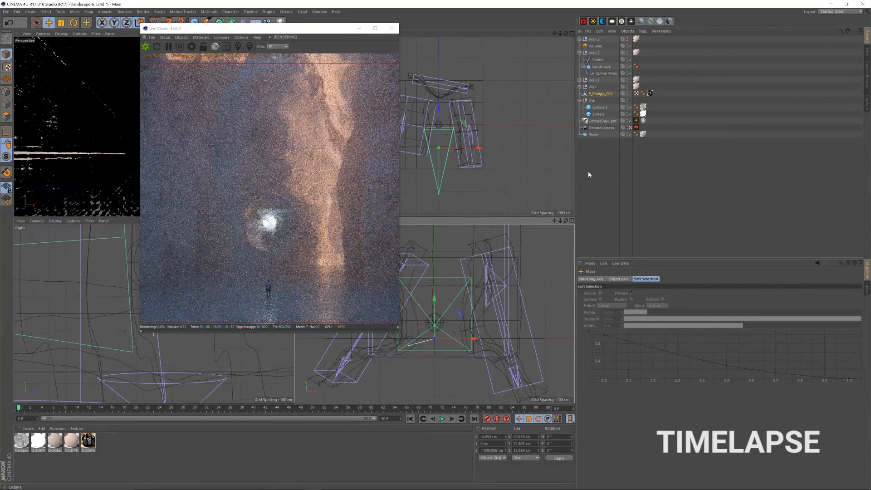
Step: Raise the maximum samples of the Octane render to 3000 and continue rendering the canyon scene
{"action": "left_click", "coordinate": [192, 46]}
{"action": "left_click", "coordinate": [153, 62]}
{"action": "left_click", "coordinate": [170, 28]}
{"action": "left_click_drag", "start_coordinate": [268, 28], "coordinate": [269, 25]}
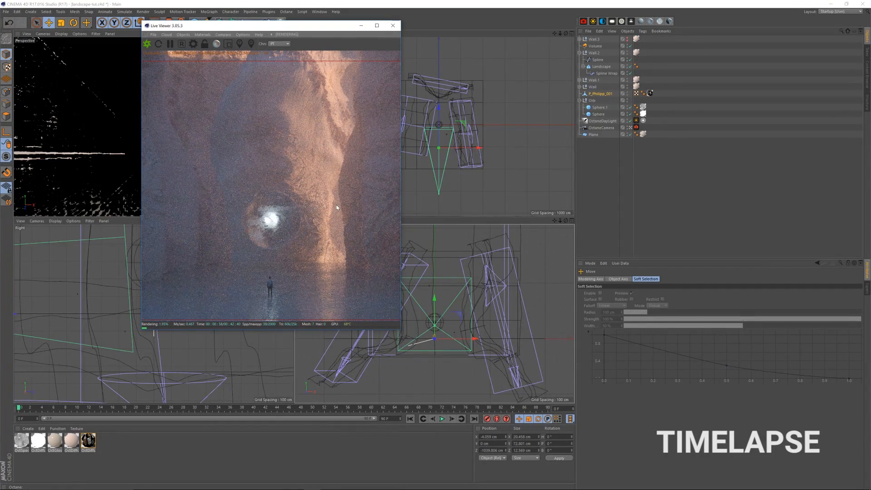
{"action": "left_click_drag", "start_coordinate": [251, 28], "coordinate": [253, 60]}
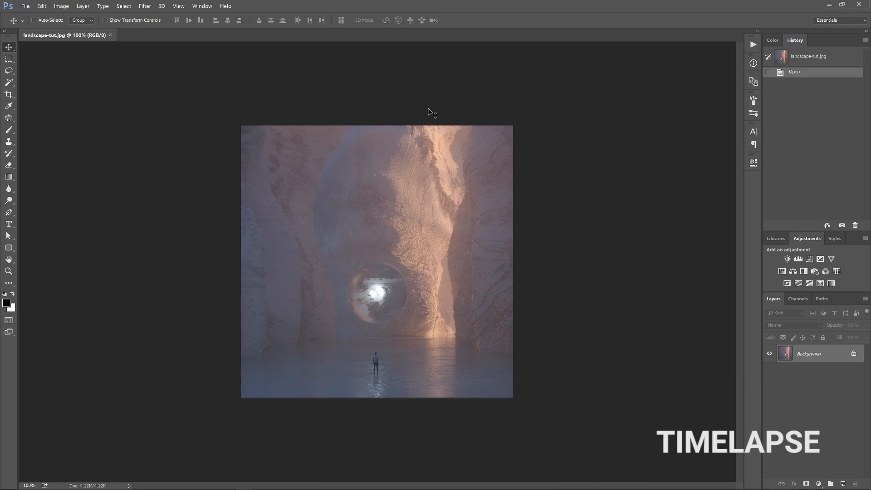
Step: Lasso the blue shirt of the standing figure and darken the selected area with Levels
{"action": "scroll", "coordinate": [378, 386], "scroll_direction": "up", "scroll_amount": 6, "text": "alt"}
{"action": "key", "text": "l"}
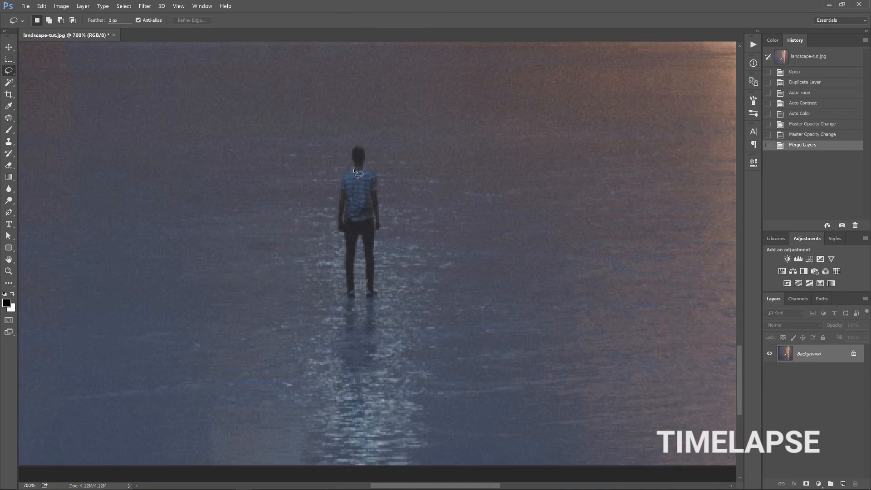
{"action": "left_click_drag", "start_coordinate": [377, 191], "coordinate": [364, 171]}
{"action": "key", "text": "ctrl+l"}
{"action": "left_click_drag", "start_coordinate": [653, 142], "coordinate": [608, 141]}
{"action": "left_click", "coordinate": [689, 20]}
{"action": "scroll", "coordinate": [362, 231], "scroll_direction": "up", "scroll_amount": 1, "text": "alt"}
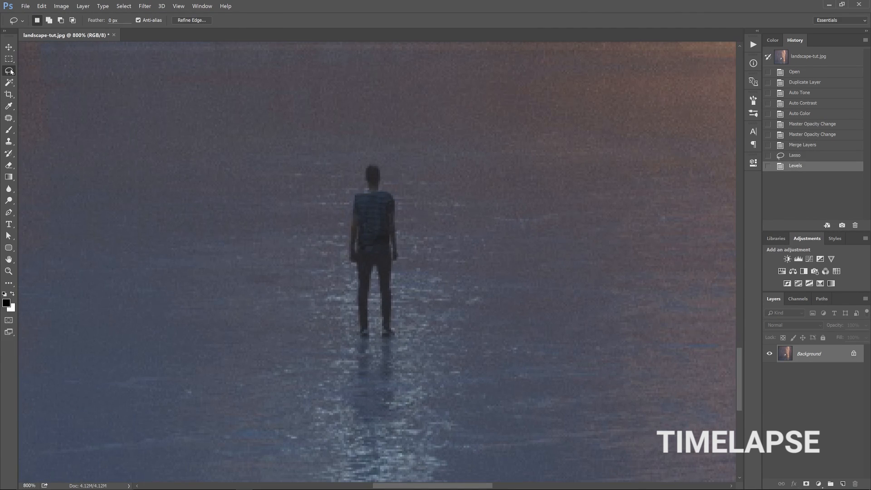
Step: Retouch the standing figure's shirt and arm area with the Clone Stamp and deselect the lassoed area
{"action": "key", "text": "s"}
{"action": "key", "text": "ctrl+d"}
{"action": "left_click", "coordinate": [351, 200]}
Step: Play a recorded action that adds Curves and Color Balance adjustment layers above the image
{"action": "key", "text": "ctrl+1"}
{"action": "key", "text": "v"}
{"action": "left_click", "coordinate": [753, 44]}
{"action": "left_click", "coordinate": [694, 449]}
{"action": "left_click", "coordinate": [753, 44]}
Step: Try the Curves 1 adjustment layer at 50% opacity, and set it to 100%
{"action": "left_click", "coordinate": [783, 372]}
{"action": "key", "text": "5"}
{"action": "key", "text": "0"}
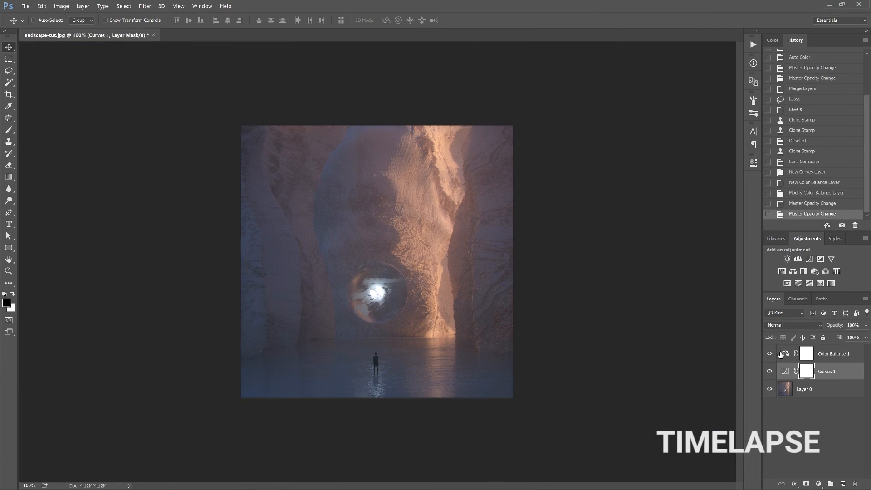